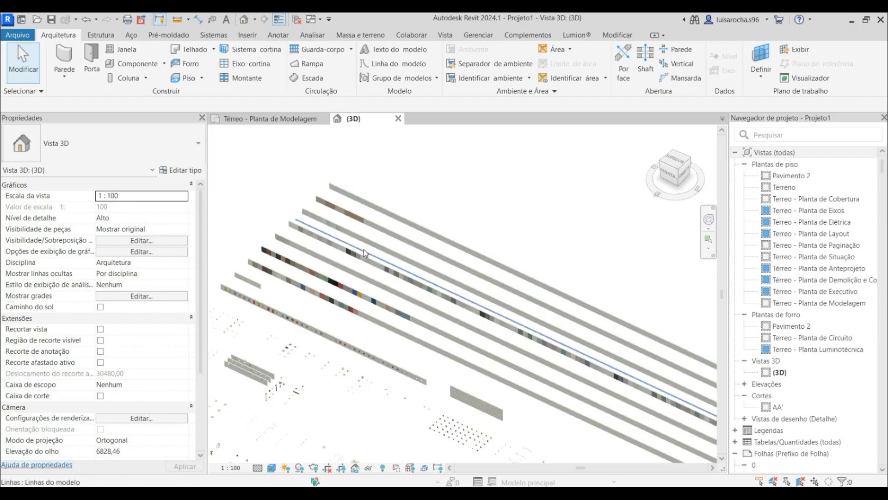
# Examine the rows of walls with material samples in the template's 3D view
pyautogui.scroll(5, 567, 375)
pyautogui.scroll(3, 356, 238)
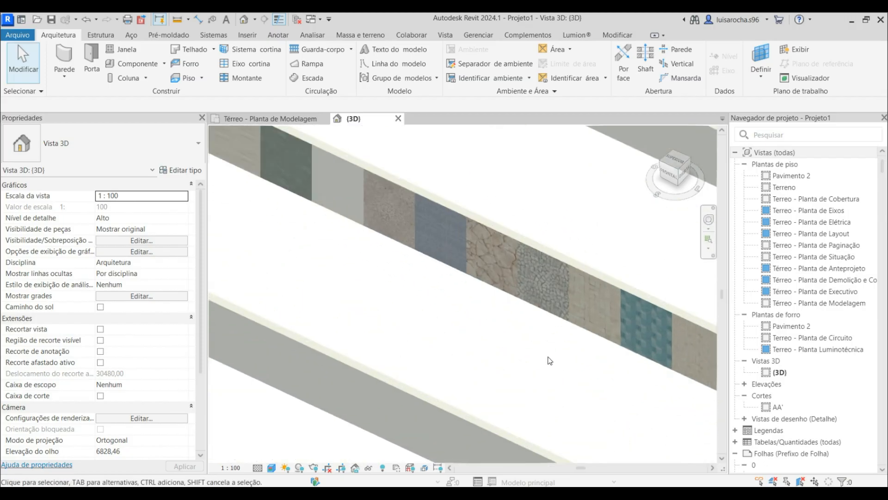
pyautogui.scroll(4, 301, 172)
pyautogui.scroll(4, 589, 323)
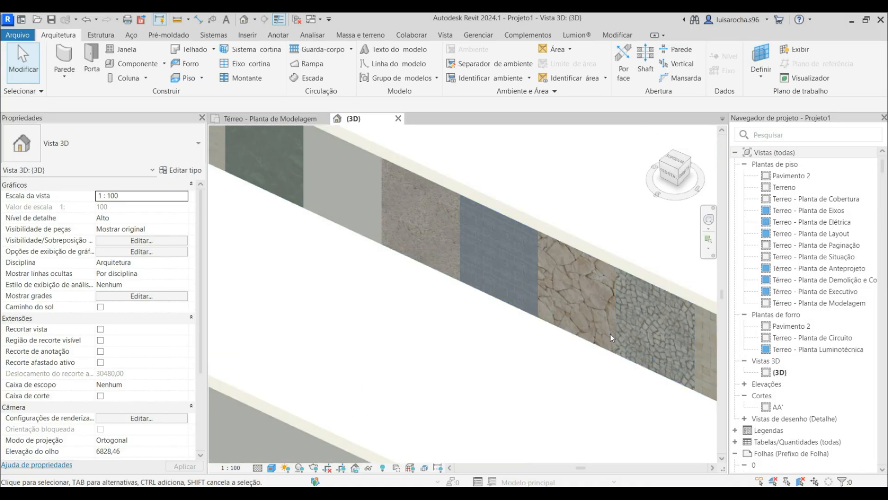
pyautogui.scroll(-5, 532, 321)
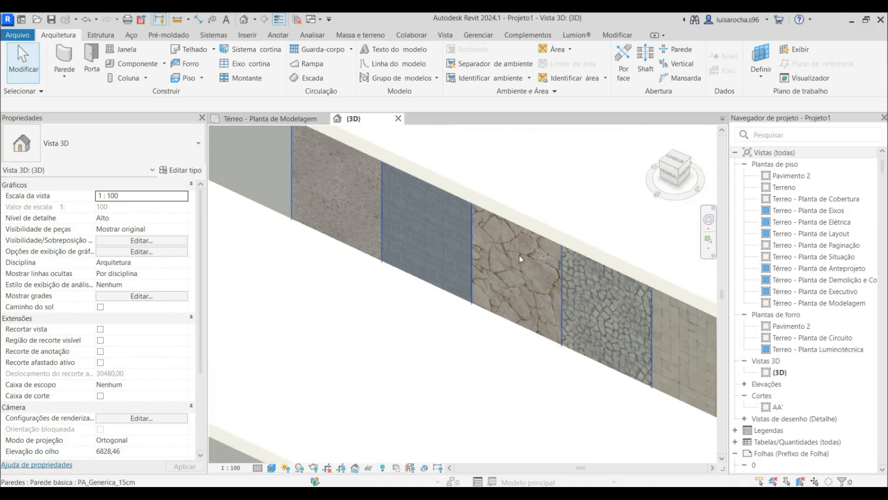
pyautogui.scroll(4, 335, 191)
pyautogui.scroll(-2, 335, 190)
pyautogui.scroll(-6, 461, 263)
pyautogui.scroll(-2, 449, 276)
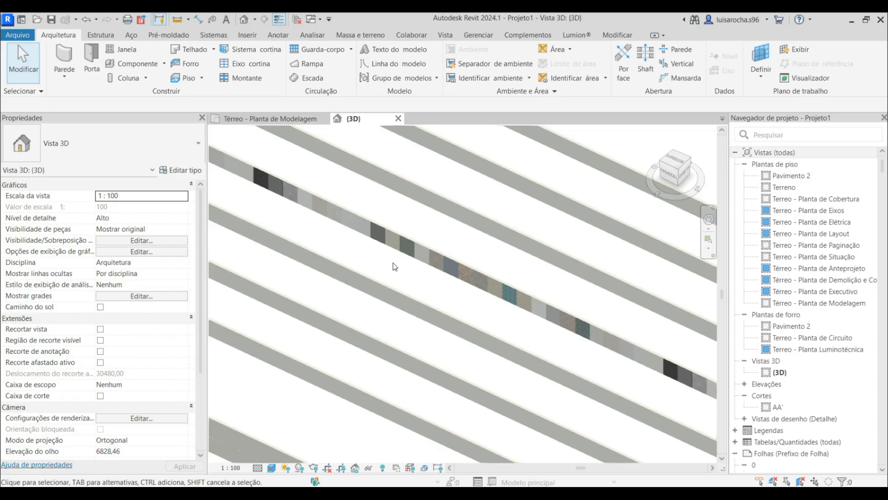
pyautogui.scroll(-2, 394, 266)
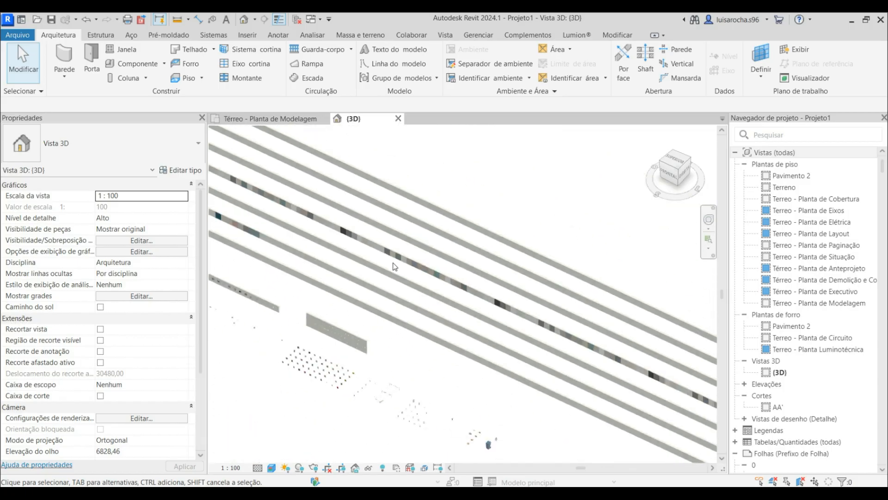
# Delete all the template's sample elements from the Térreo - Planta de Modelagem floor plan
pyautogui.click(271, 119)
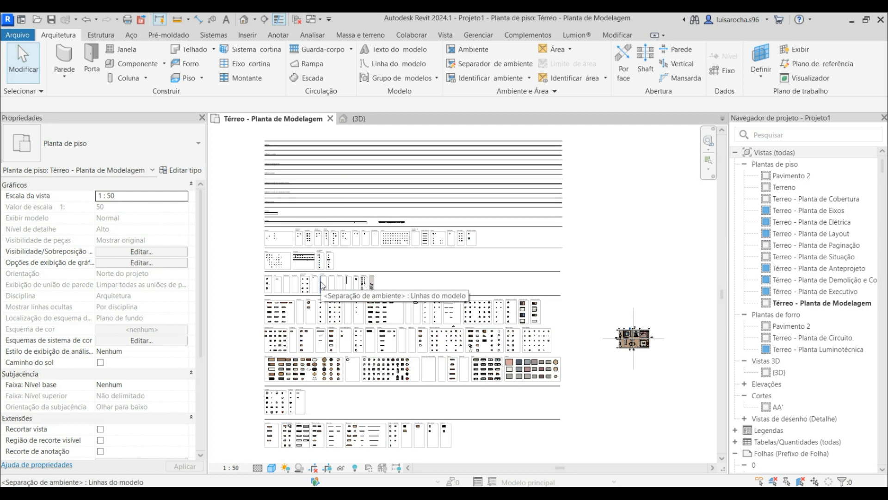
pyautogui.scroll(-3, 322, 285)
pyautogui.moveTo(277, 179); pyautogui.dragTo(511, 391)
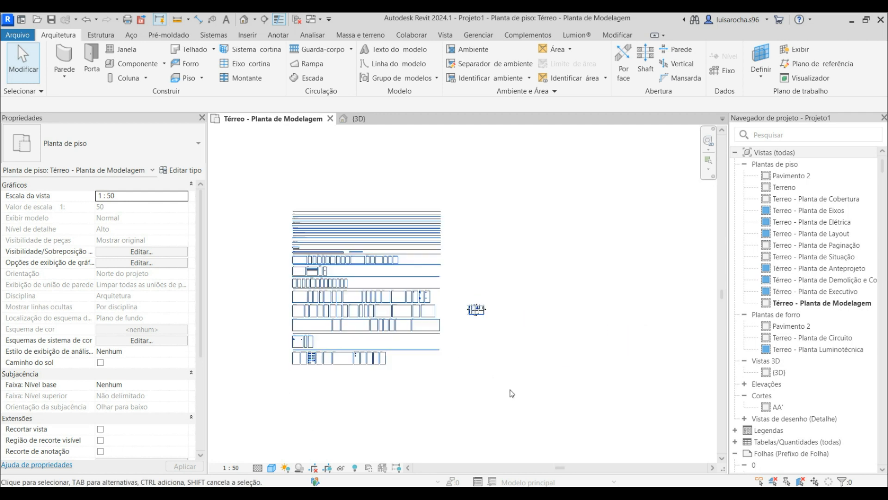
pyautogui.press('Delete')
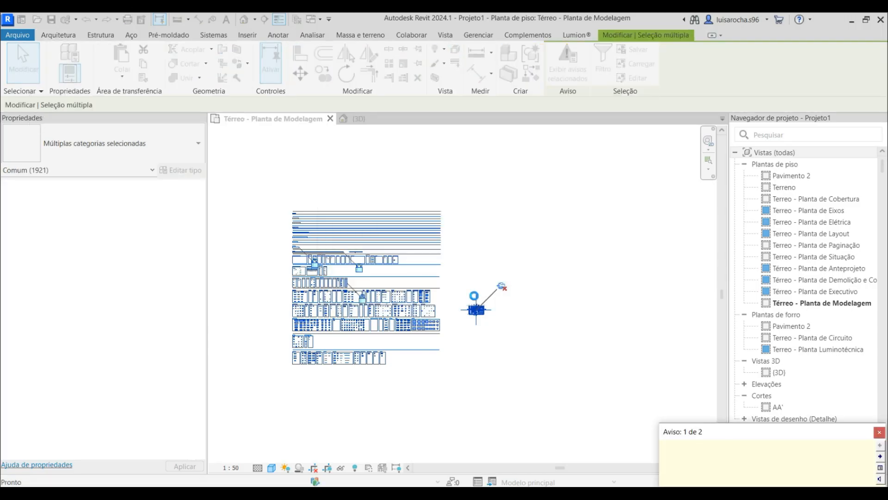
pyautogui.moveTo(278, 242); pyautogui.dragTo(511, 401)
# Delete the leftover sample elements in the 3D view
pyautogui.click(361, 119)
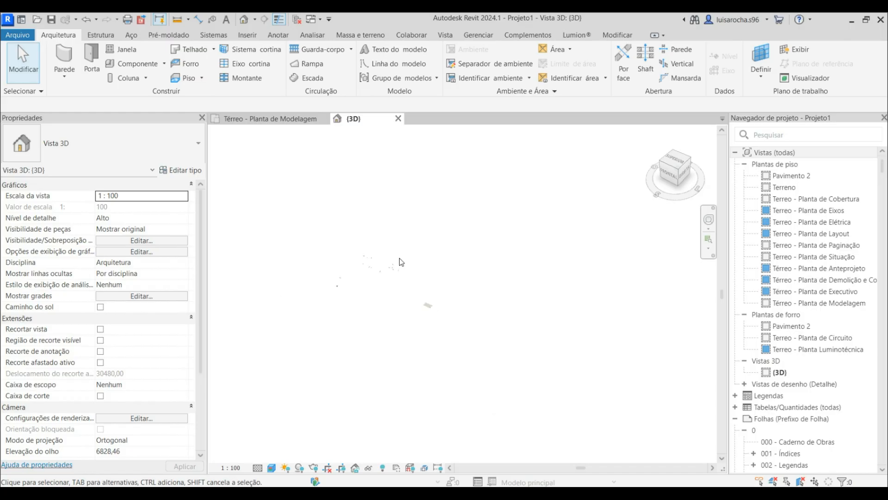
pyautogui.moveTo(309, 213); pyautogui.dragTo(513, 420)
pyautogui.press('Delete')
# In the Térreo - Planta de Modelagem plan, draw a rectangle of PA_Generica_15cm walls about 310 by 160 cm
pyautogui.click(283, 119)
pyautogui.scroll(3, 587, 329)
pyautogui.scroll(1, 420, 284)
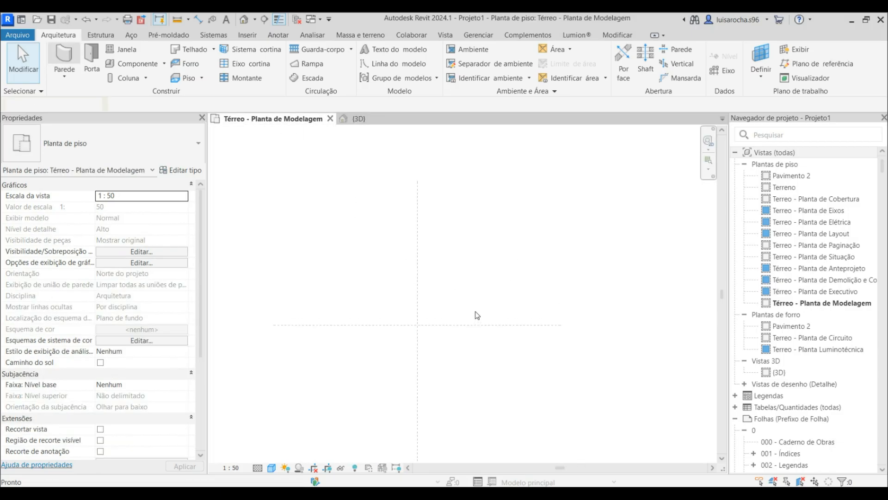
pyautogui.press('w')
pyautogui.press('a')
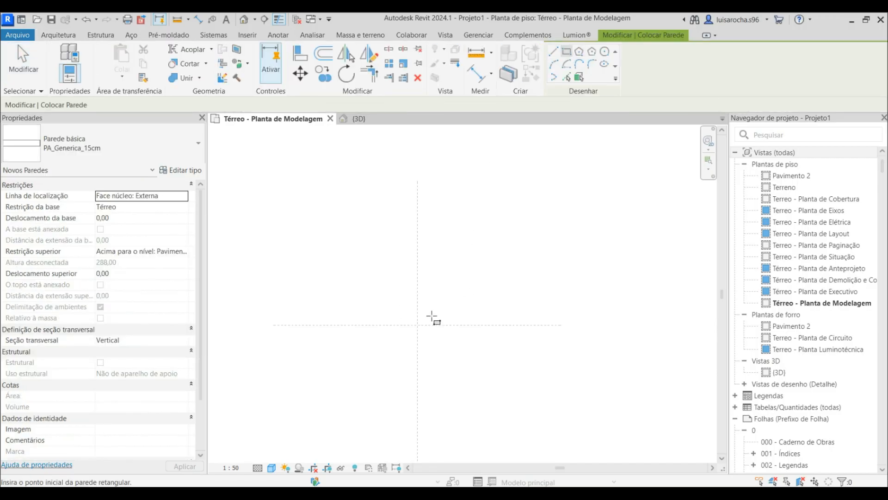
pyautogui.click(442, 247)
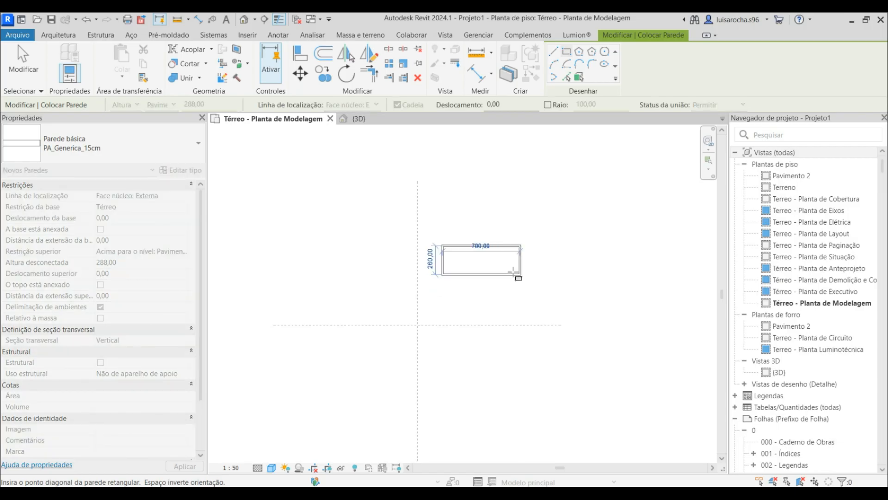
pyautogui.scroll(3, 473, 265)
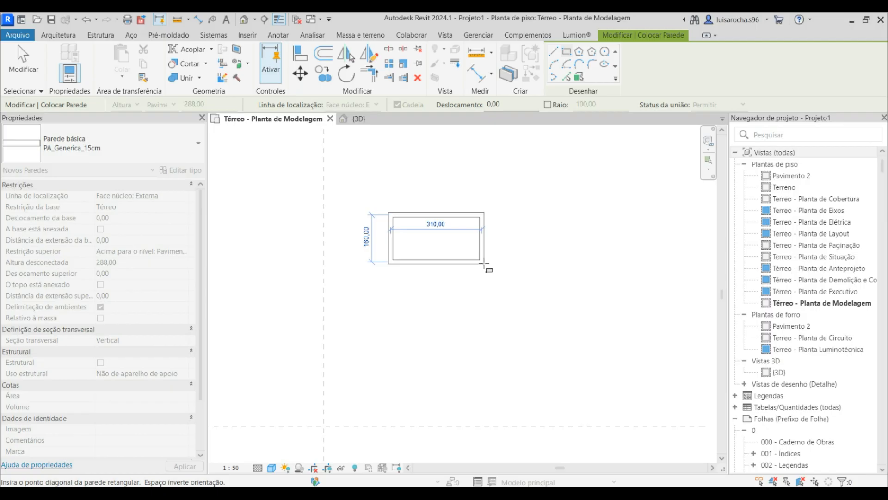
pyautogui.click(484, 264)
pyautogui.press('Escape')
pyautogui.press('Escape')
# Set the inner distance between the room's two long walls to 130 cm by repositioning the lower wall
pyautogui.click(477, 262)
pyautogui.click(342, 236)
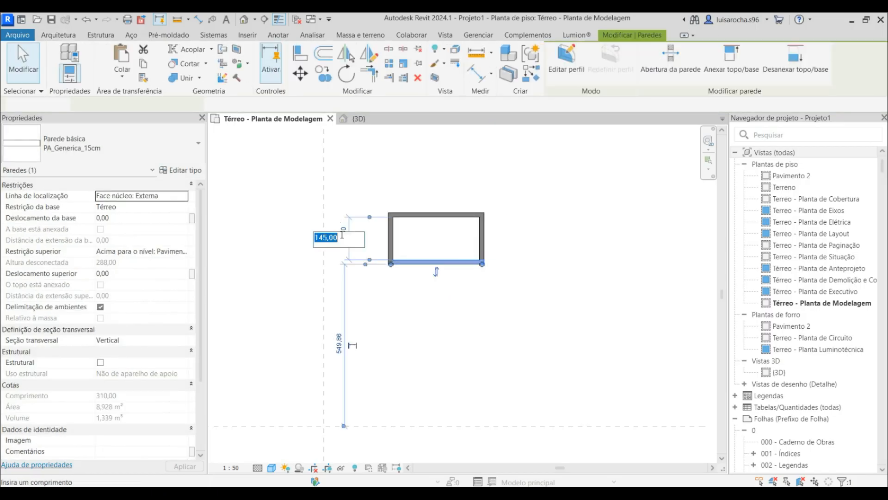
pyautogui.write('130')
pyautogui.press('Return')
pyautogui.press('Escape')
# Move the four walls so the room is centred on the intersection of the two reference planes
pyautogui.moveTo(265, 187); pyautogui.dragTo(552, 286)
pyautogui.moveTo(443, 208); pyautogui.dragTo(332, 403)
pyautogui.scroll(-3, 490, 211)
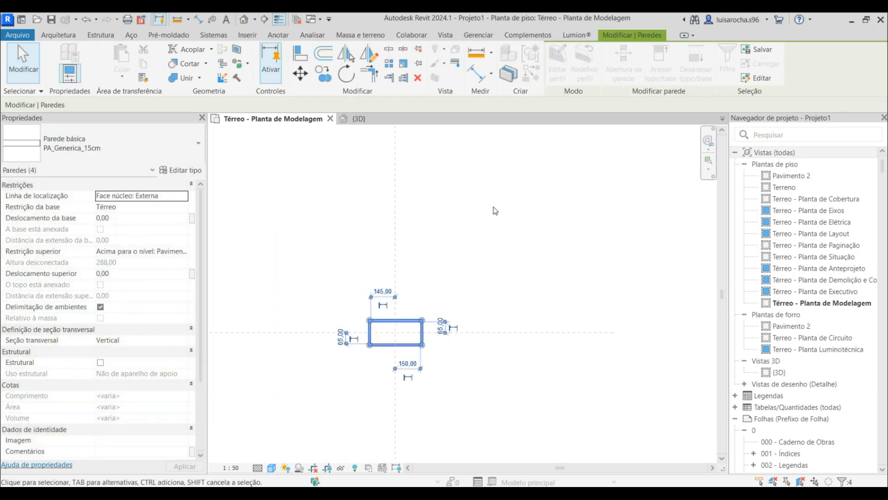
pyautogui.click(494, 210)
pyautogui.scroll(5, 409, 339)
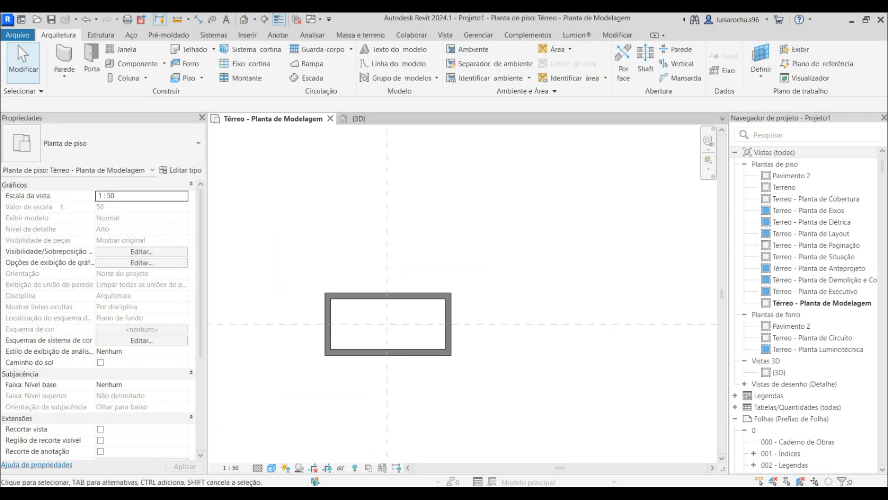
# Look at the Banheiro reference rendering in the Autodesk rendering gallery in the browser, and return to Revit
pyautogui.click(340, 465)
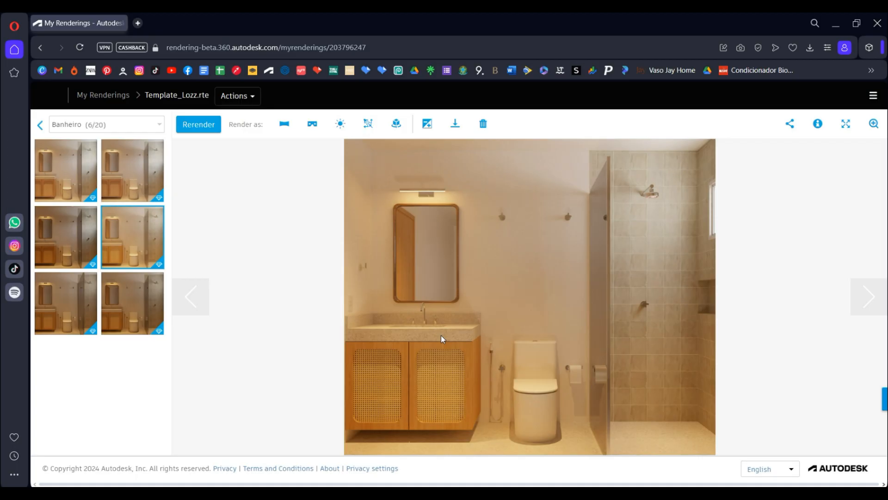
pyautogui.click(836, 23)
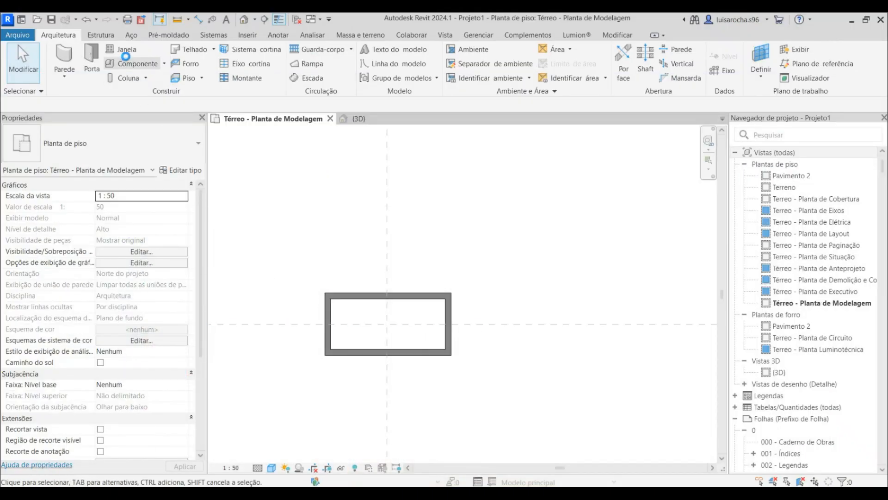
# Create a CO_Concreto_Granito_10cm floor with a rectangular boundary along the outer faces of the room's walls
pyautogui.click(188, 79)
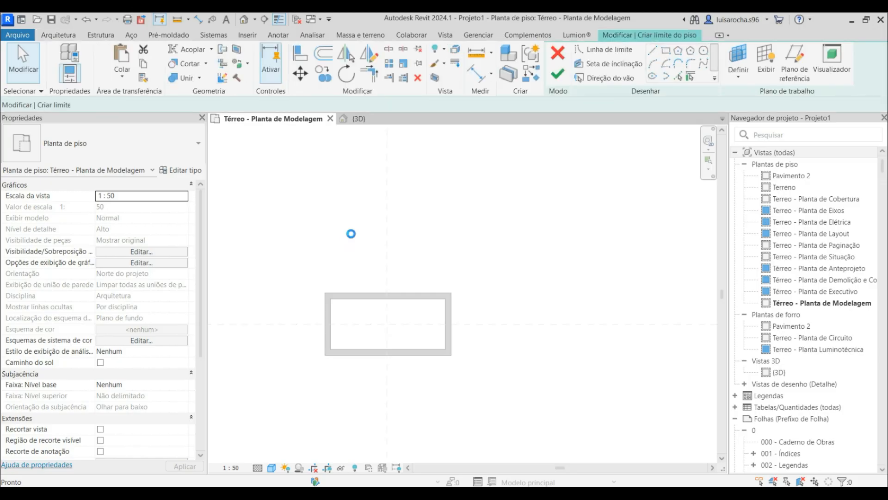
pyautogui.click(325, 293)
pyautogui.click(451, 355)
pyautogui.press('Escape')
pyautogui.press('Escape')
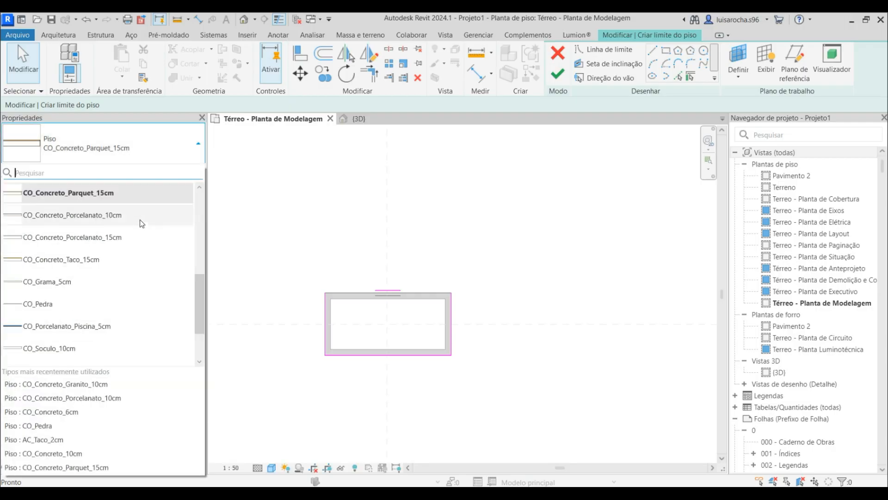
pyautogui.scroll(1, 131, 246)
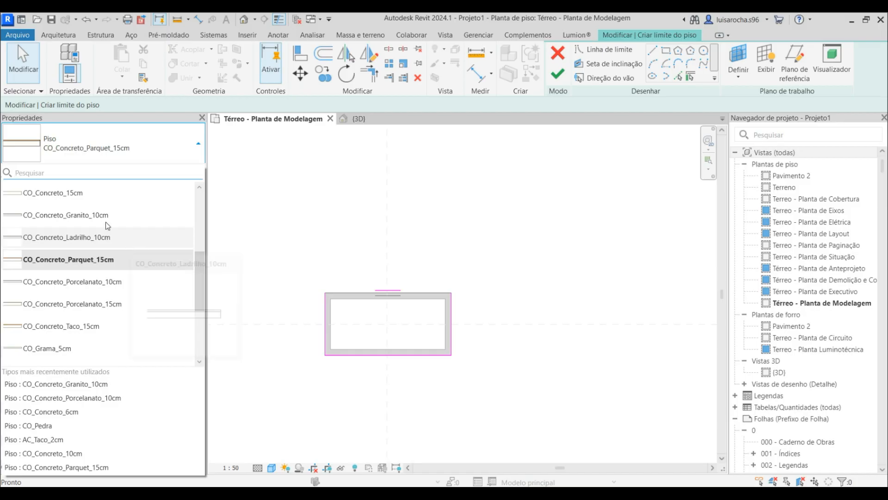
pyautogui.click(116, 215)
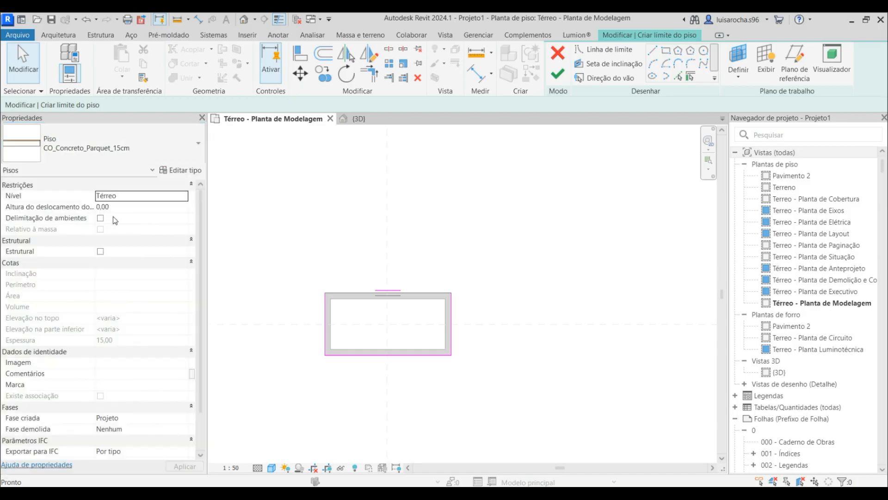
pyautogui.click(558, 74)
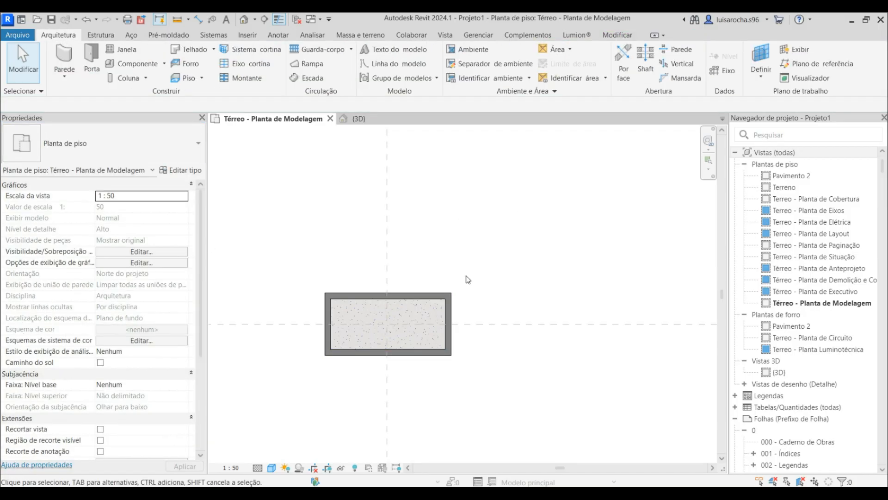
# Place an MA_Bancada_Rodabase_Saia countertop component in the room's upper-left inner corner
pyautogui.scroll(4, 321, 370)
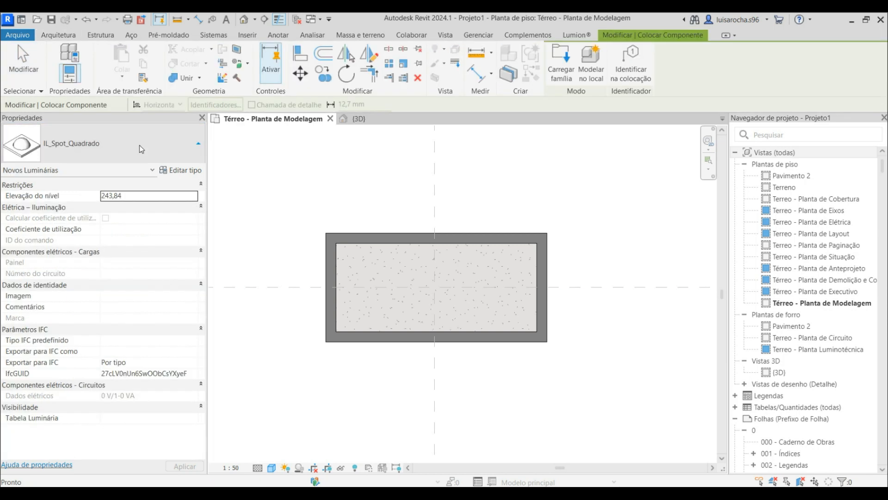
pyautogui.click(139, 146)
pyautogui.write('banca')
pyautogui.scroll(-5, 147, 311)
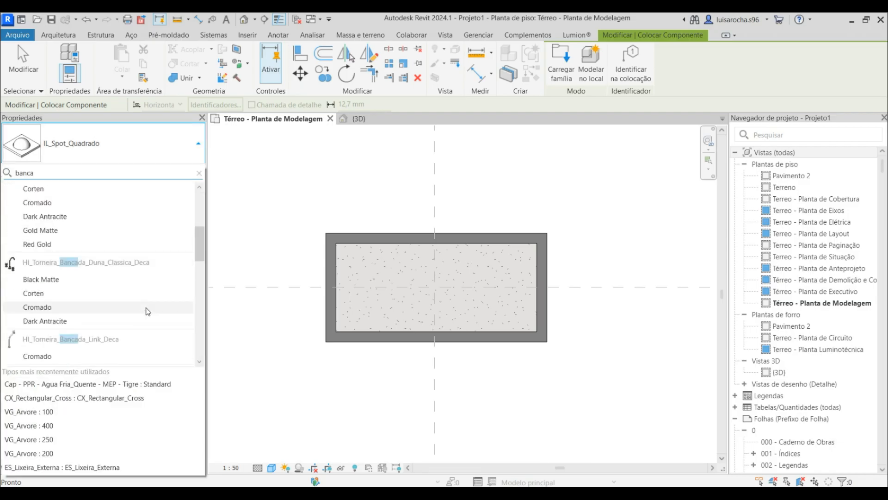
pyautogui.scroll(-10, 148, 311)
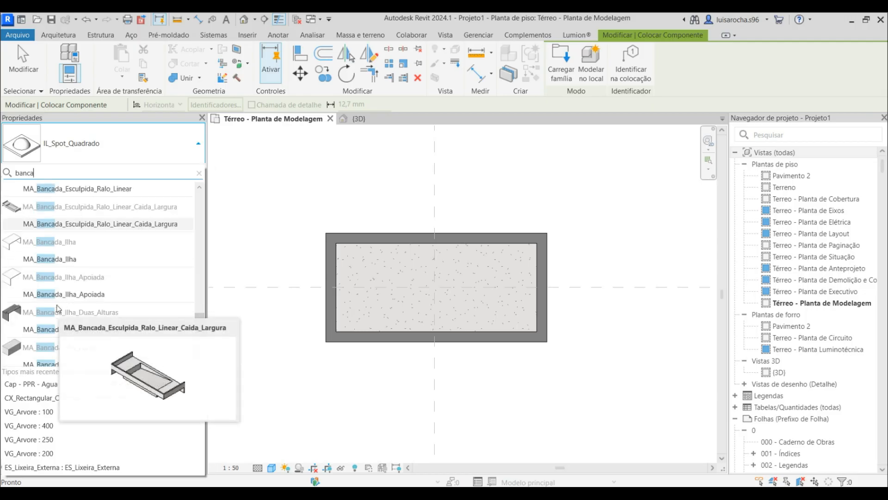
pyautogui.scroll(-3, 129, 305)
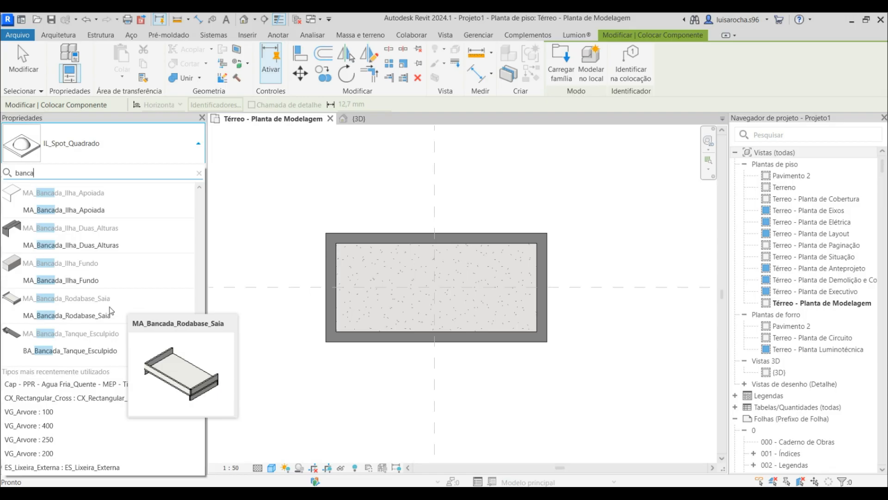
pyautogui.click(110, 309)
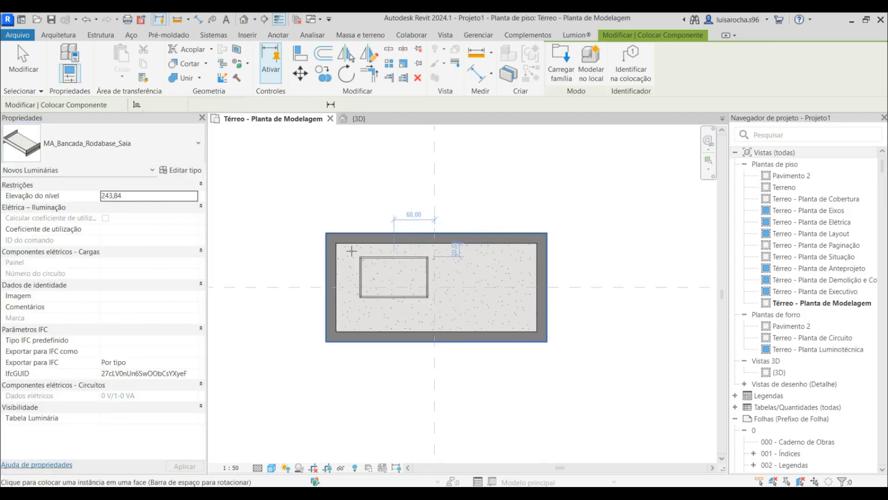
pyautogui.click(369, 259)
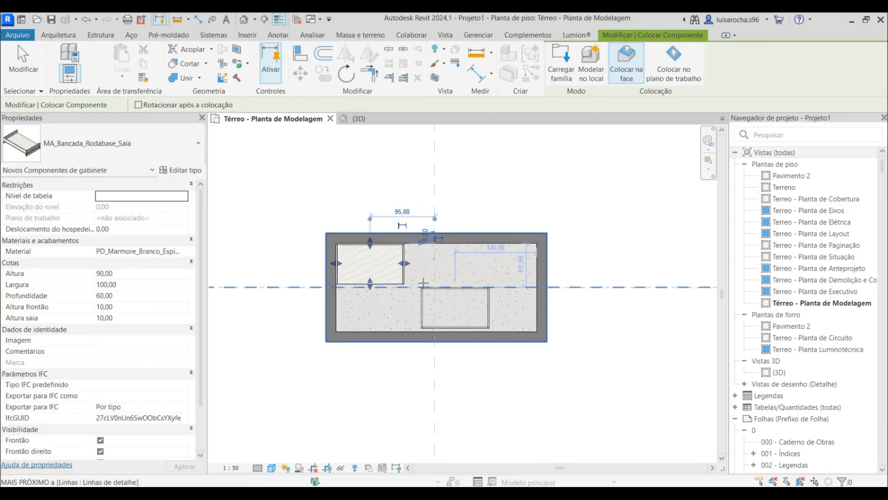
pyautogui.press('Escape')
pyautogui.press('Escape')
# In the 3D view, hide the front long wall element so the countertop and room interior can be seen
pyautogui.click(357, 119)
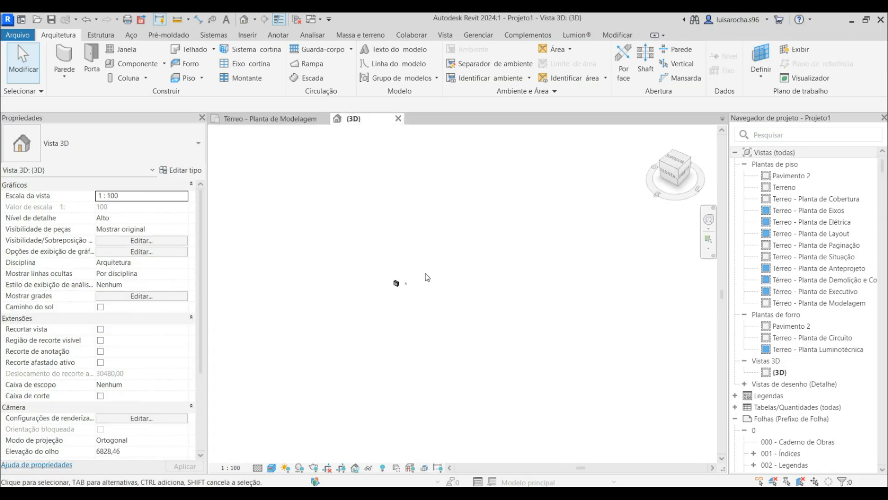
pyautogui.scroll(3, 399, 270)
pyautogui.keyDown('shift'); pyautogui.moveTo(318, 304); pyautogui.dragTo(335, 334, button='middle'); pyautogui.keyUp('shift')
pyautogui.scroll(9, 335, 334)
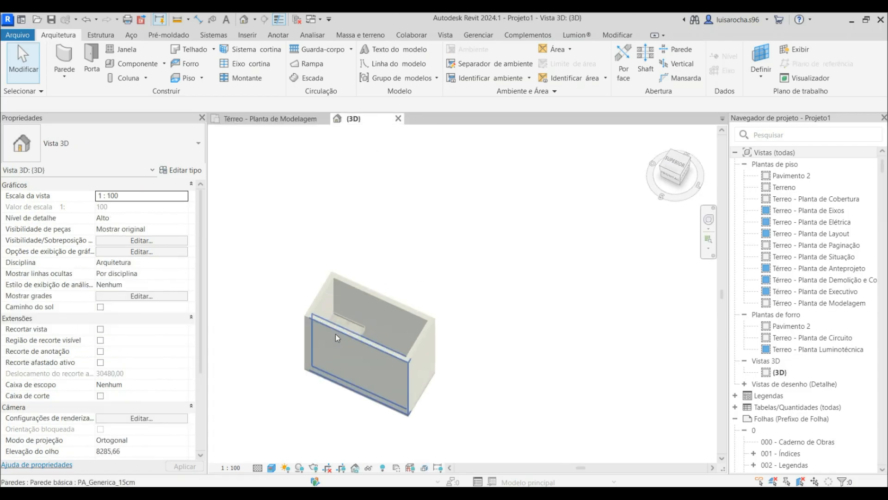
pyautogui.keyDown('shift'); pyautogui.moveTo(388, 298); pyautogui.dragTo(418, 321, button='middle'); pyautogui.keyUp('shift')
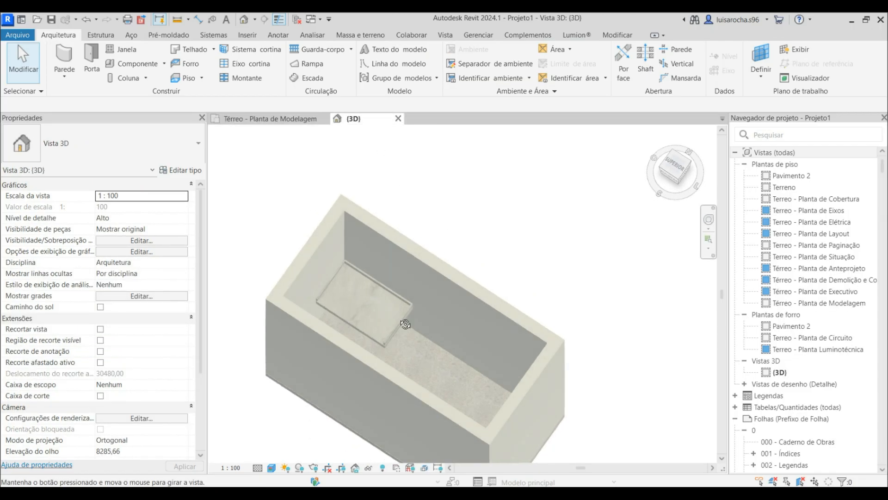
pyautogui.click(370, 358)
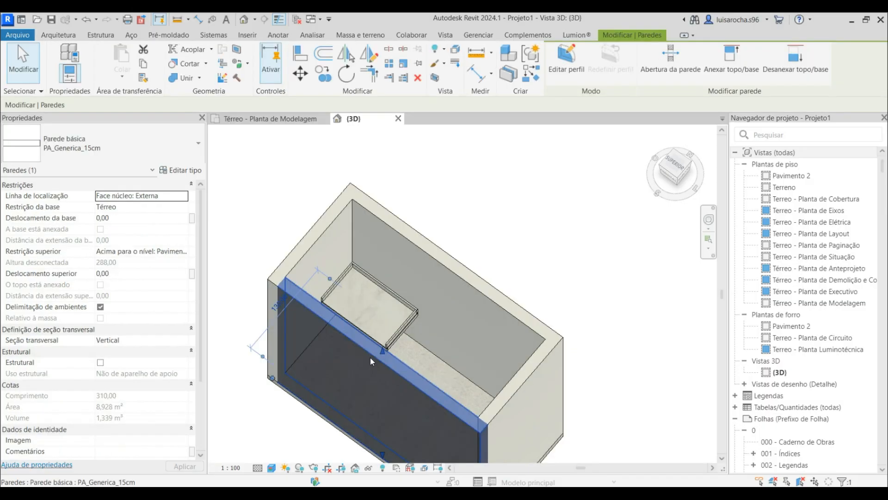
pyautogui.rightClick(370, 359)
pyautogui.moveTo(463, 127)
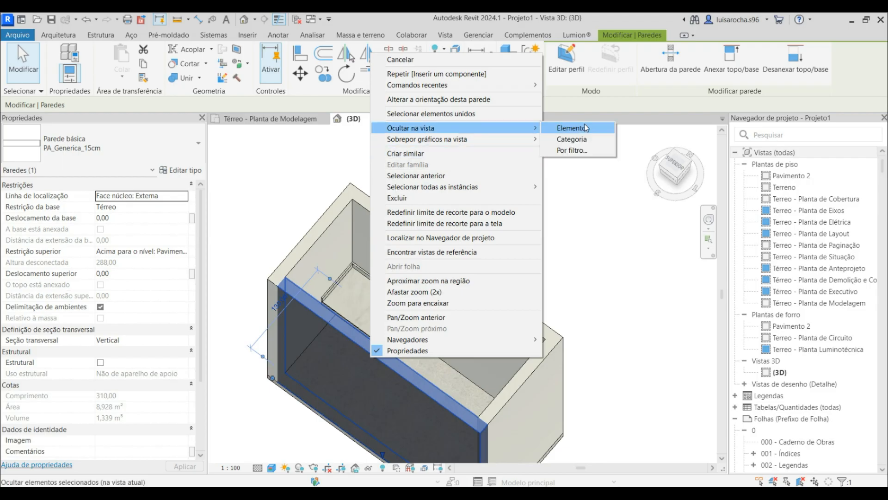
pyautogui.click(560, 129)
pyautogui.keyDown('shift'); pyautogui.moveTo(508, 267); pyautogui.dragTo(521, 162, button='middle'); pyautogui.keyUp('shift')
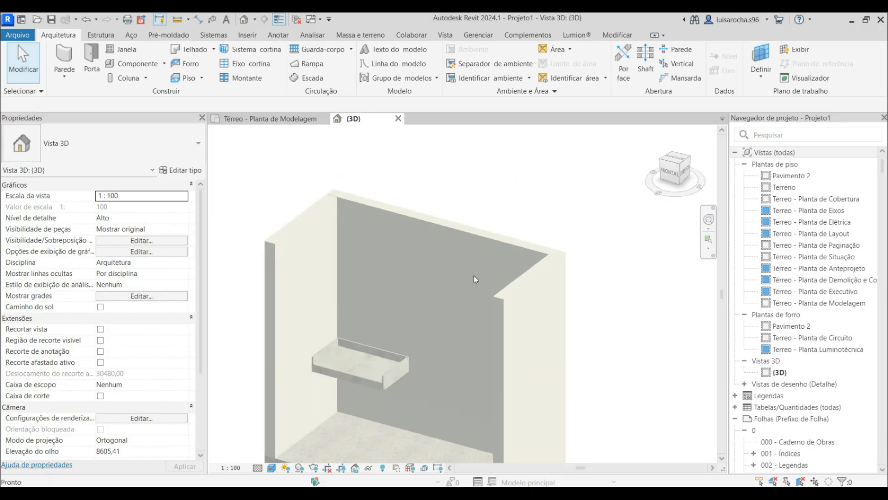
# Turn off the Frontão direito visibility of the MA_Bancada_Rodabase_Saia countertop
pyautogui.scroll(3, 371, 408)
pyautogui.click(393, 309)
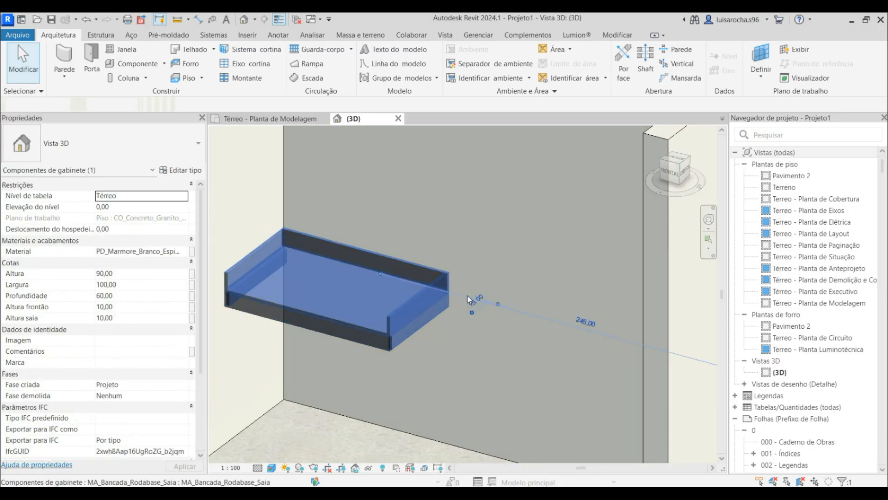
pyautogui.scroll(-3, 123, 361)
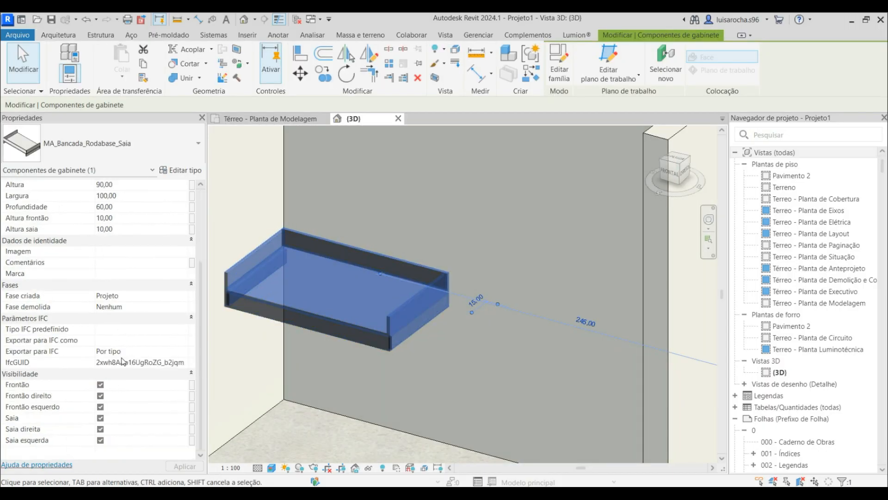
pyautogui.click(101, 397)
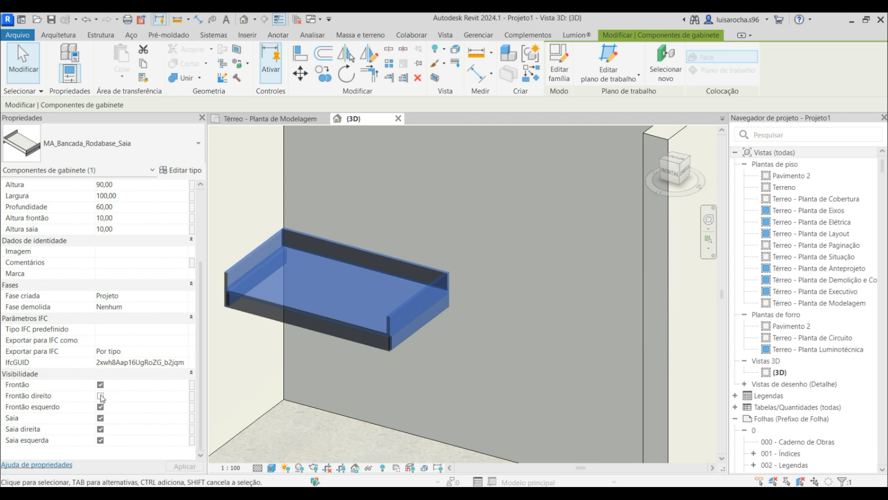
pyautogui.click(196, 467)
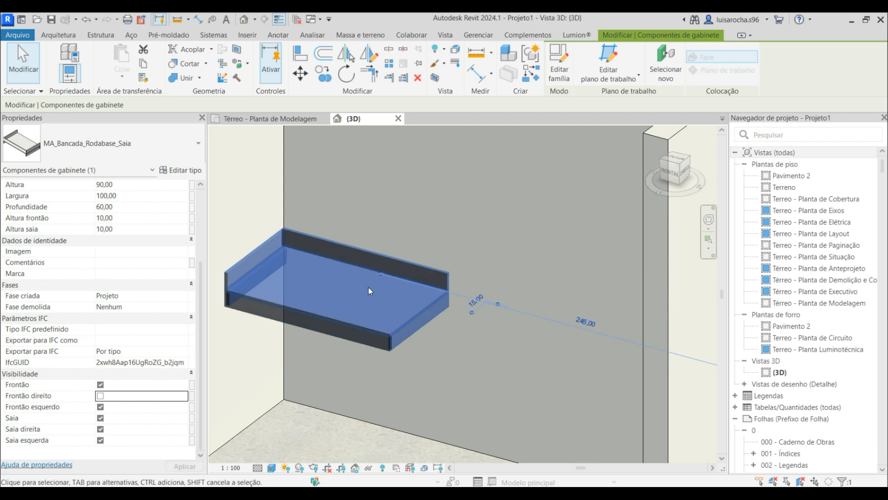
pyautogui.press('Escape')
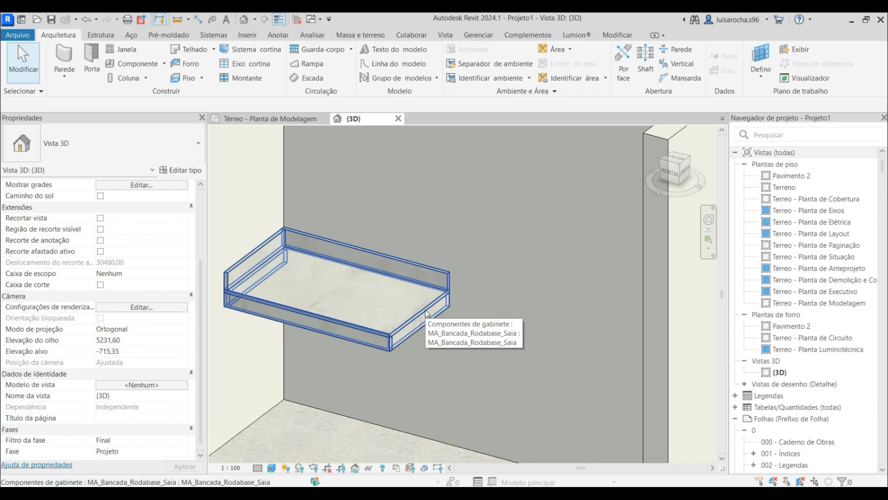
# In the Térreo - Planta de Modelagem plan, place an HI_Cuba_L.375 sink on the countertop
pyautogui.click(284, 120)
pyautogui.press('c')
pyautogui.press('m')
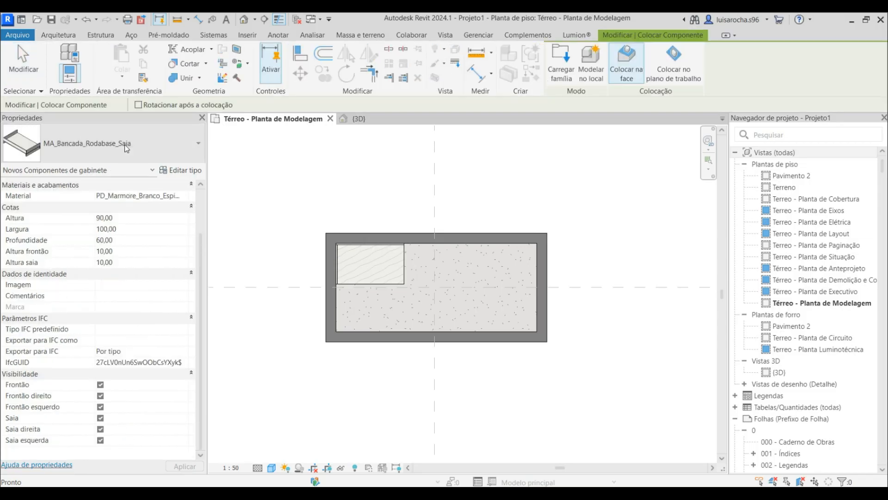
pyautogui.click(125, 144)
pyautogui.write('cuba')
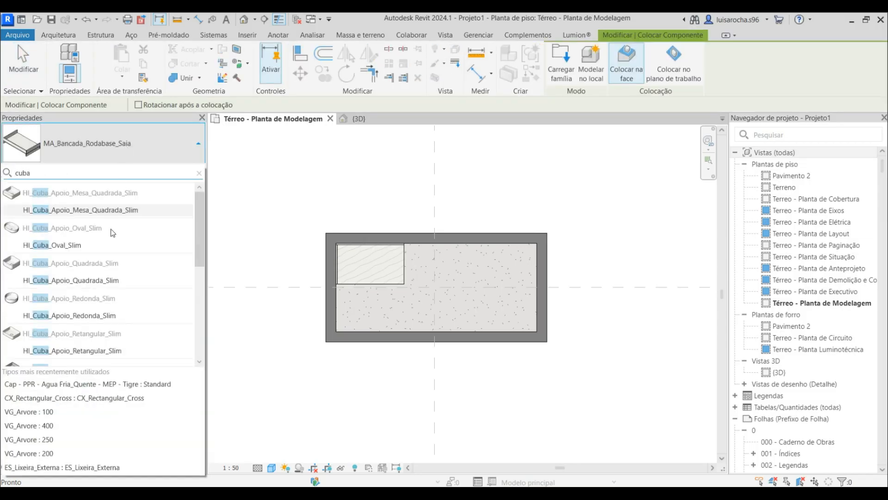
pyautogui.scroll(-3, 97, 326)
pyautogui.scroll(-3, 91, 342)
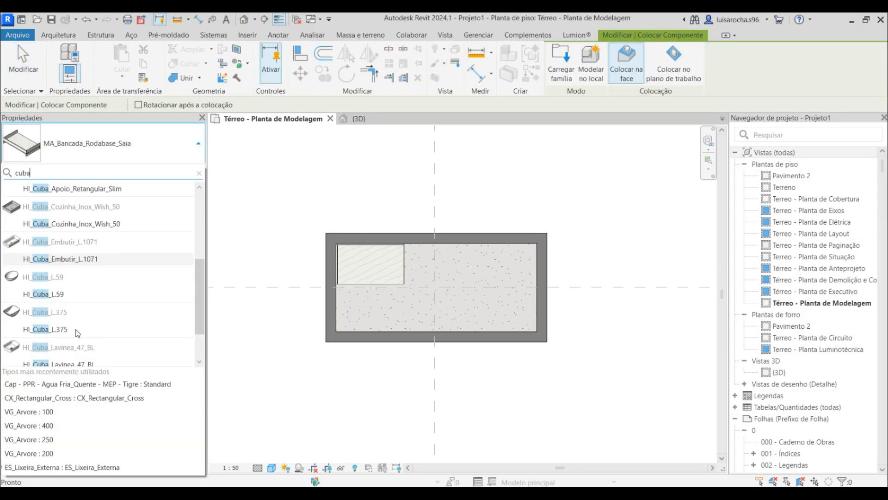
pyautogui.click(71, 330)
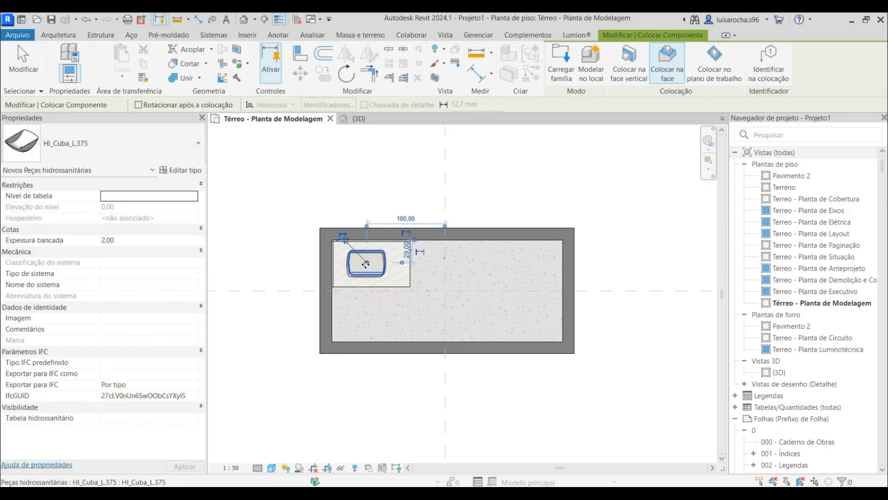
pyautogui.click(366, 263)
pyautogui.press('Escape')
pyautogui.press('Escape')
# Align the sink's left/right centre line with the countertop's vertical centre line
pyautogui.press('a')
pyautogui.press('l')
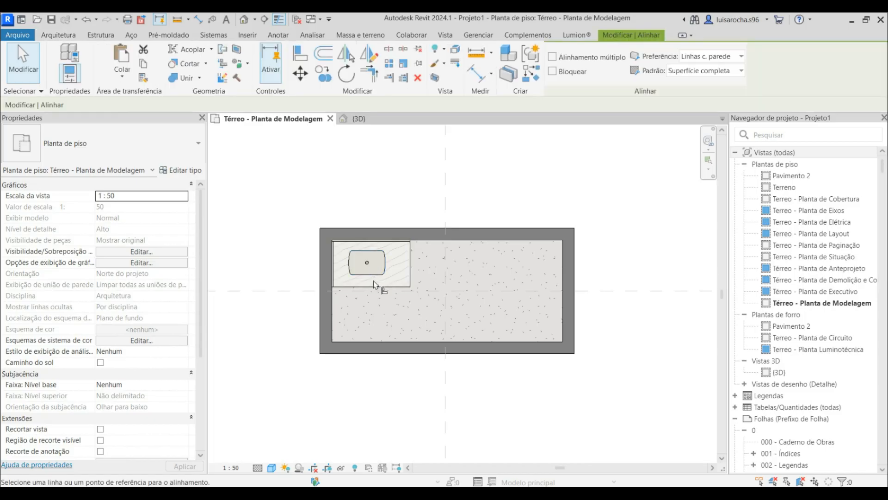
pyautogui.scroll(3, 368, 280)
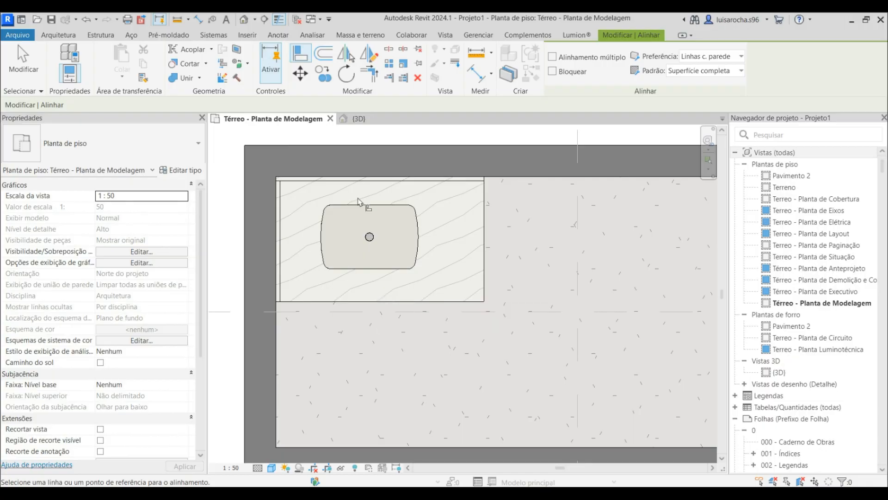
pyautogui.click(381, 217)
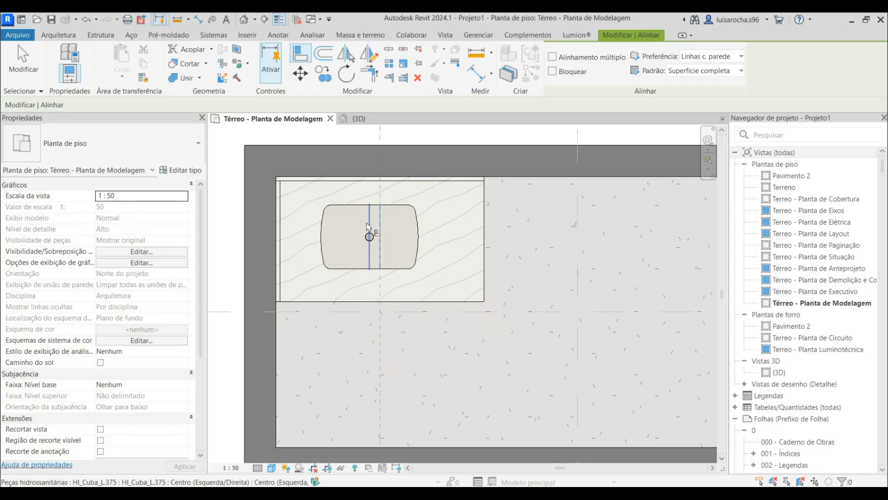
pyautogui.click(369, 230)
pyautogui.press('Escape')
pyautogui.press('Escape')
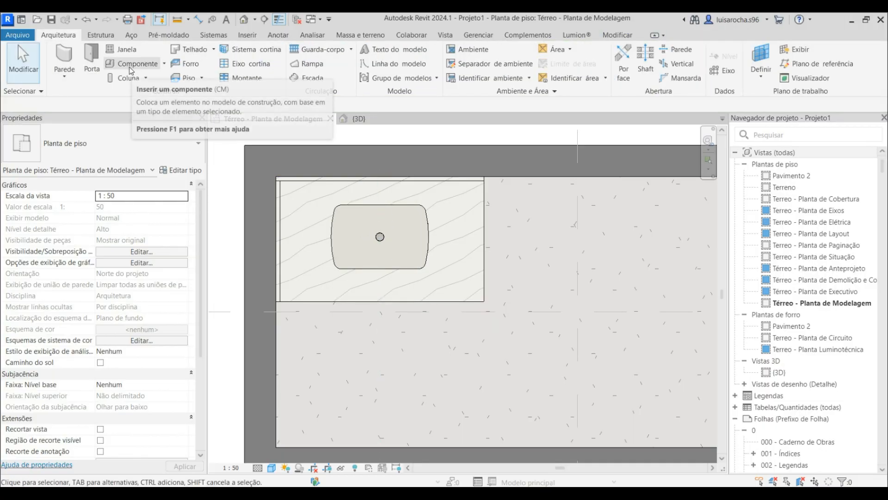
# Place an HI_Ducha_Higienica_Disco_Deca hygienic shower in the Cromado type on the upper wall, to the right of the countertop
pyautogui.click(373, 116)
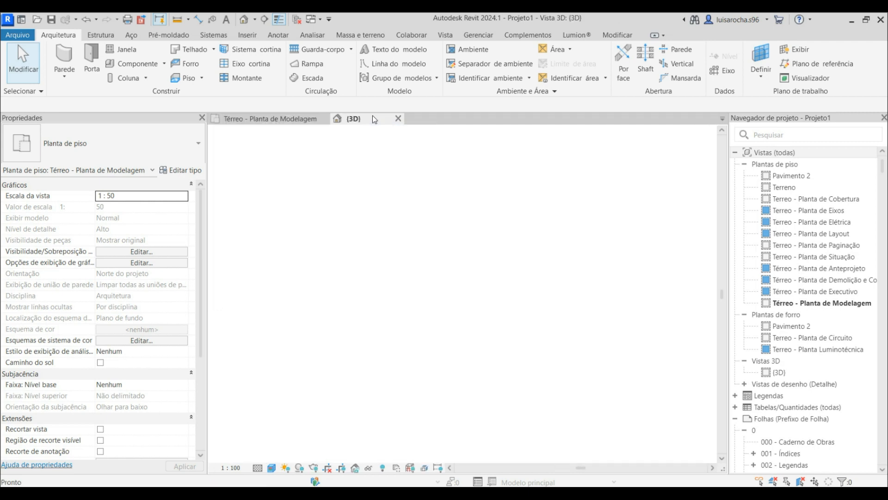
pyautogui.click(260, 117)
pyautogui.click(135, 68)
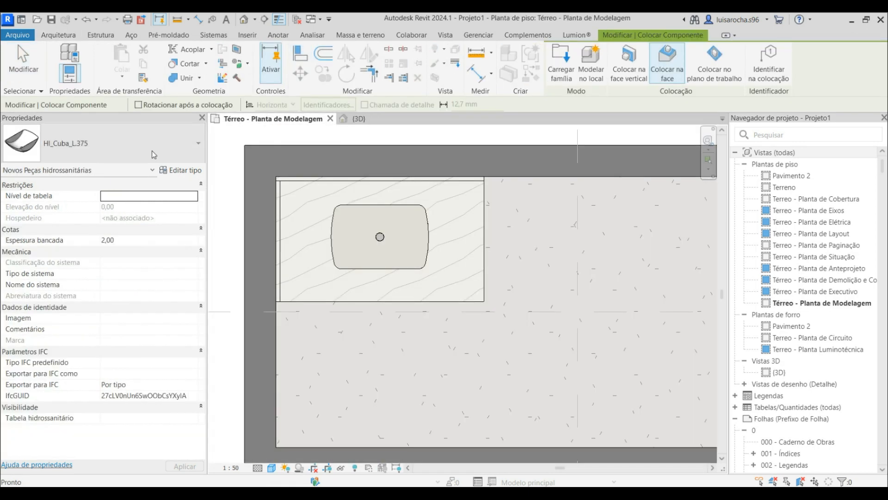
pyautogui.click(152, 151)
pyautogui.write('disco')
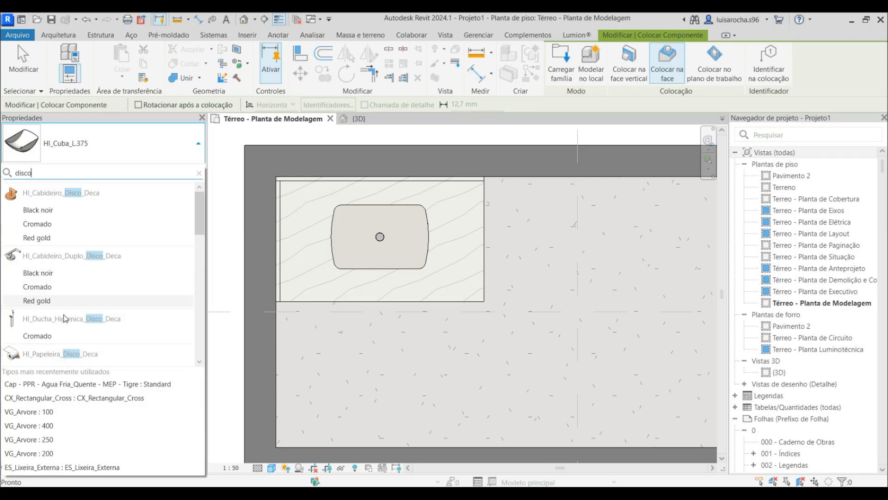
pyautogui.click(37, 335)
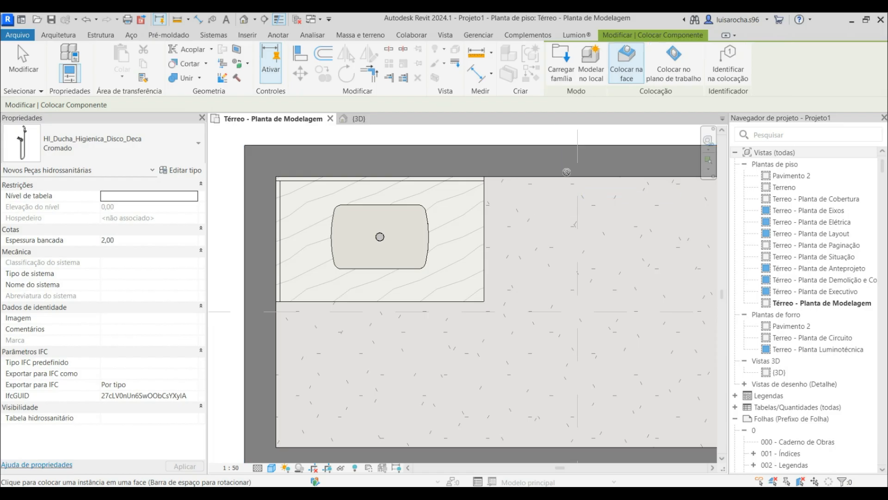
pyautogui.click(578, 209)
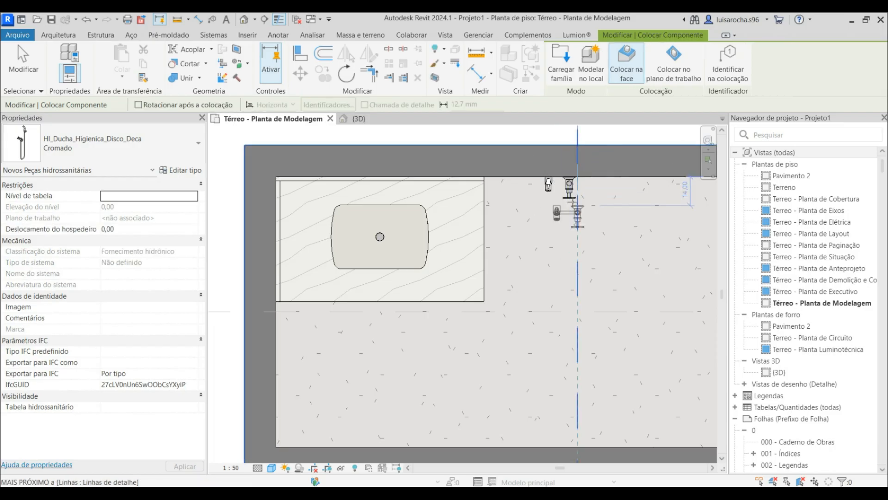
pyautogui.press('Escape')
# Set the hygienic shower's level elevation to 50 cm and nudge it along the wall towards the countertop
pyautogui.click(565, 193)
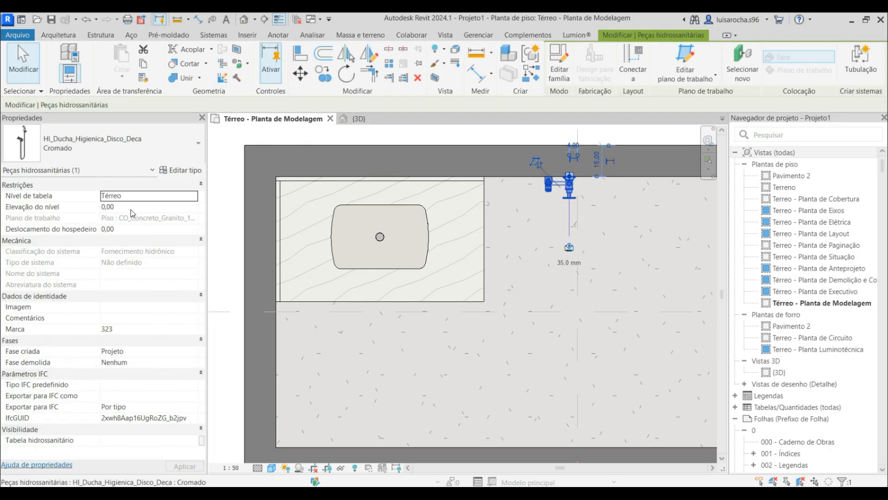
pyautogui.write('50')
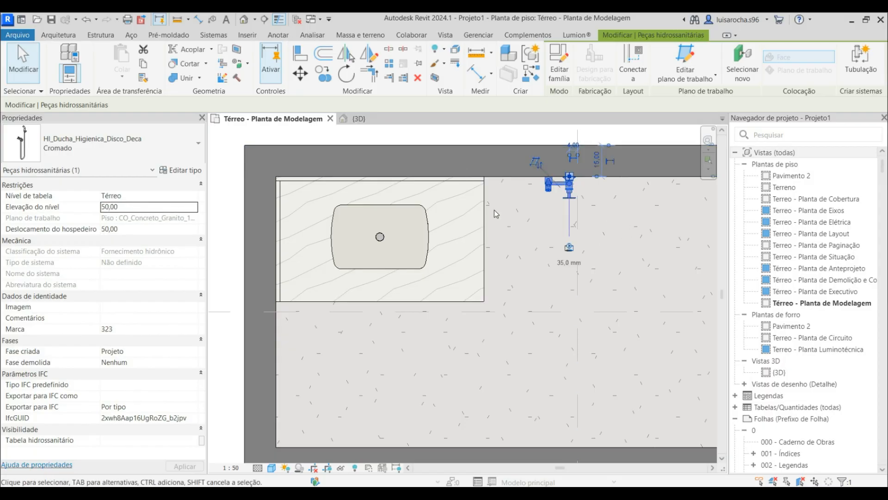
pyautogui.press('Left')
pyautogui.press('Left')
pyautogui.press('Left')
pyautogui.press('Left')
pyautogui.press('Left')
pyautogui.press('Left')
pyautogui.press('Left')
pyautogui.press('Escape')
# Place an HI_Bacia_Sanitaria toilet near the upper wall beside the hygienic shower, centred on the vertical reference line
pyautogui.press('c')
pyautogui.press('m')
pyautogui.click(143, 140)
pyautogui.write('bac')
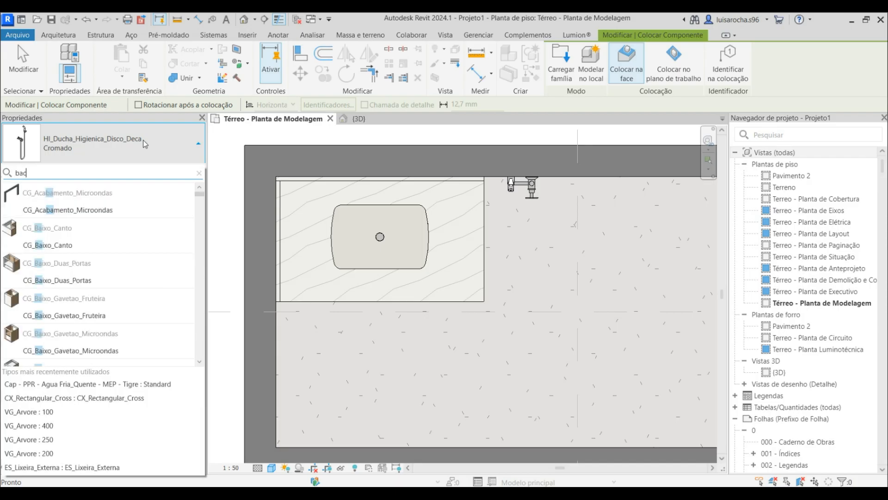
pyautogui.click(103, 211)
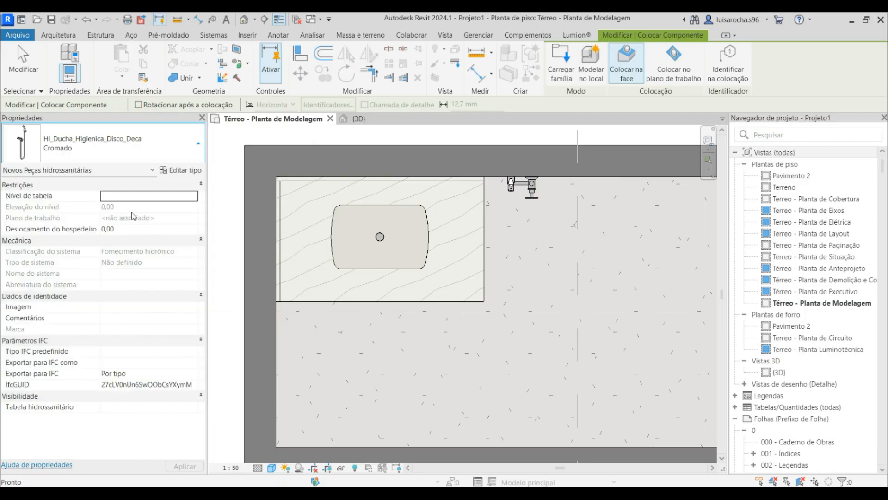
pyautogui.scroll(-3, 388, 299)
pyautogui.click(487, 243)
pyautogui.press('Escape')
pyautogui.press('Escape')
# Move the toilet straight up so its back meets the inner face of the upper wall
pyautogui.scroll(3, 486, 243)
pyautogui.click(487, 243)
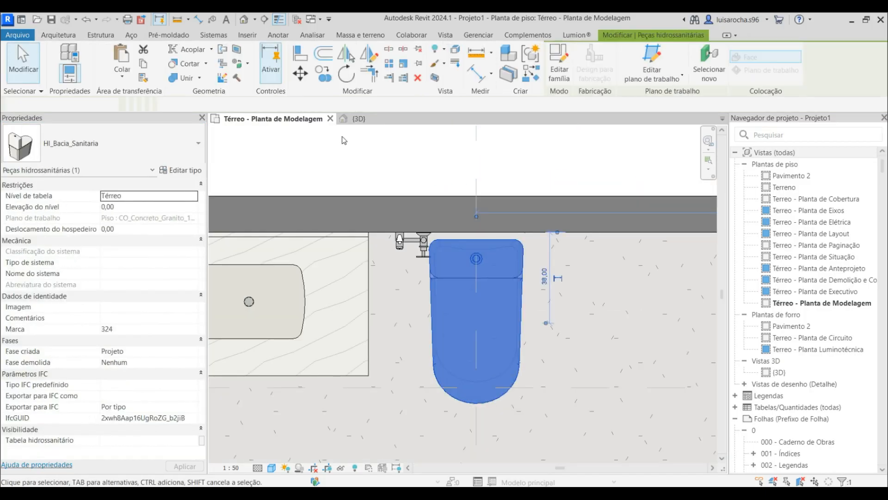
pyautogui.press('m')
pyautogui.press('v')
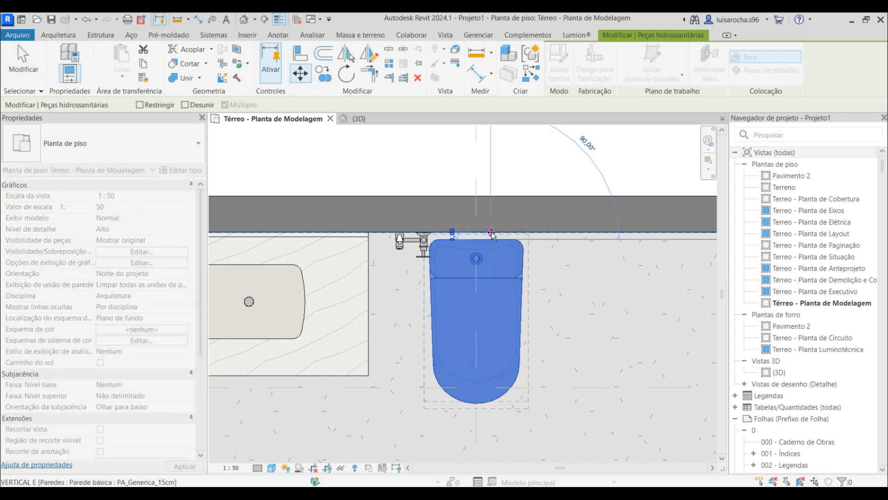
pyautogui.click(491, 234)
pyautogui.scroll(-3, 381, 213)
pyautogui.click(289, 176)
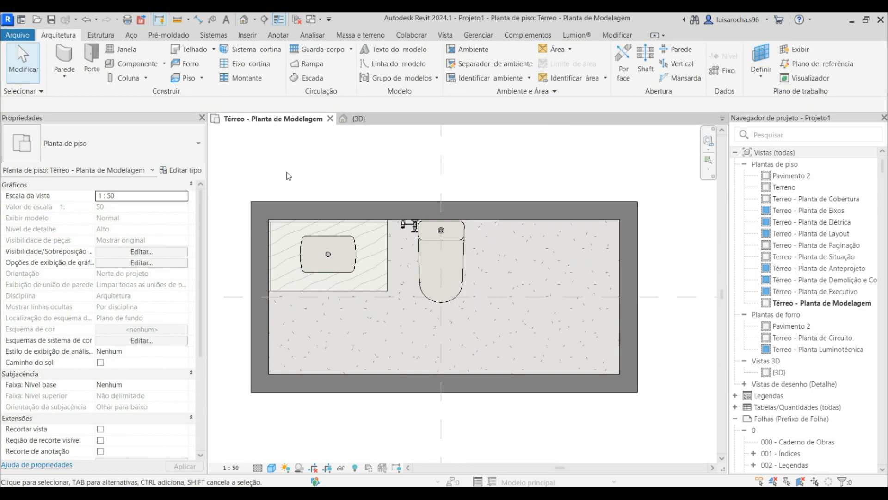
# Place an MO_Box shower enclosure to the right of the toilet, running parallel to the room's short walls
pyautogui.click(138, 64)
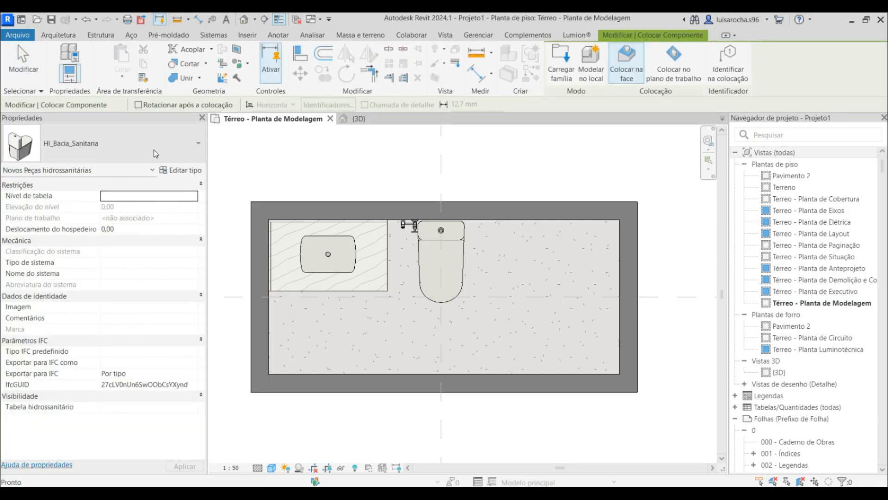
pyautogui.click(156, 154)
pyautogui.write('box')
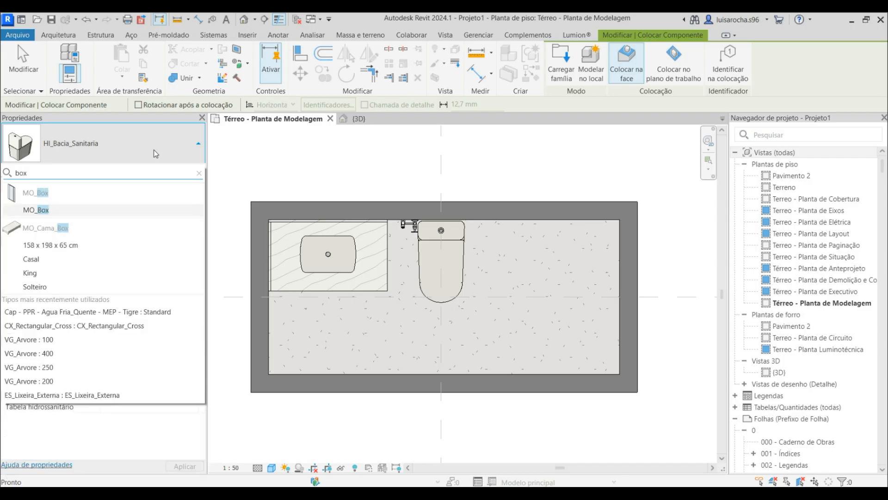
pyautogui.click(76, 211)
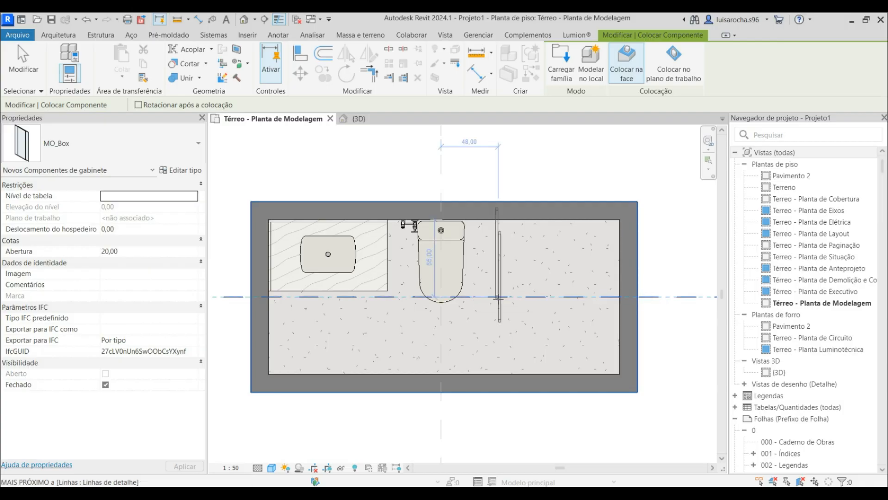
pyautogui.click(503, 281)
pyautogui.press('Escape')
pyautogui.press('Escape')
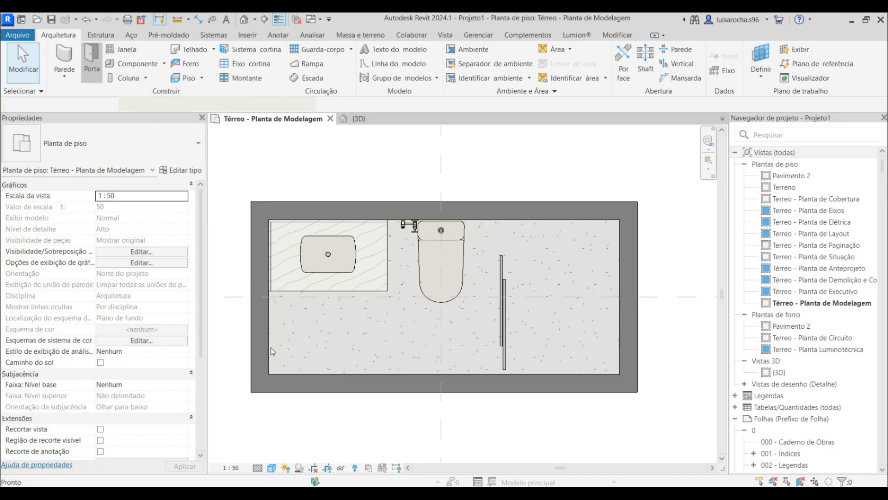
# Insert a PO_Simples_Madeira Giro_70cm door in the left wall, below the countertop
pyautogui.click(92, 61)
pyautogui.click(120, 152)
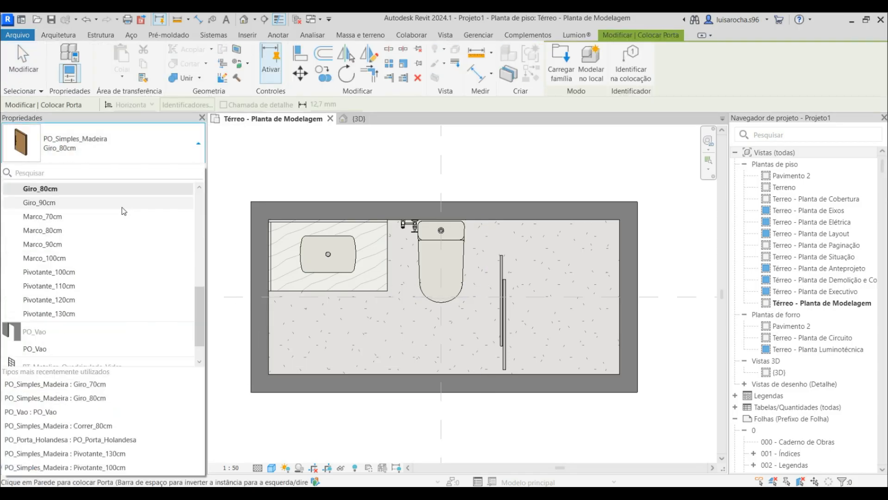
pyautogui.scroll(1, 79, 222)
pyautogui.click(39, 217)
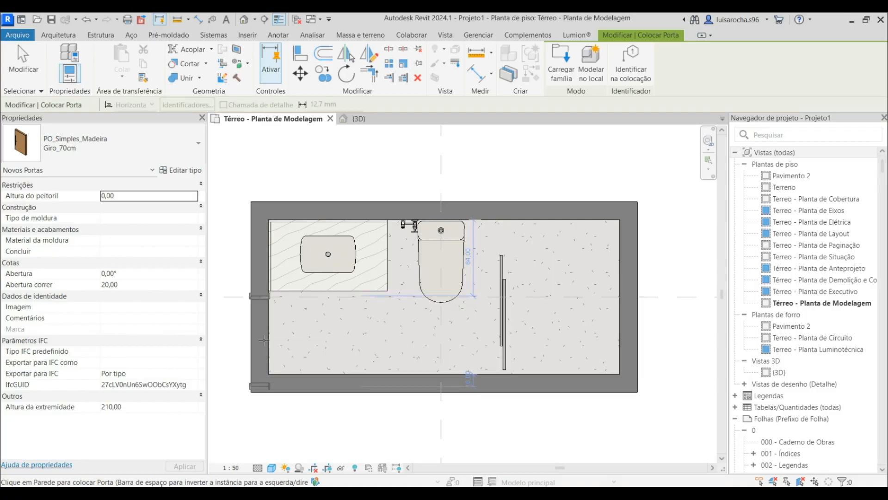
pyautogui.press('Escape')
pyautogui.press('Escape')
# Move the lower wall by setting the room's inner width to 140 cm, and check the door's position against it
pyautogui.click(330, 378)
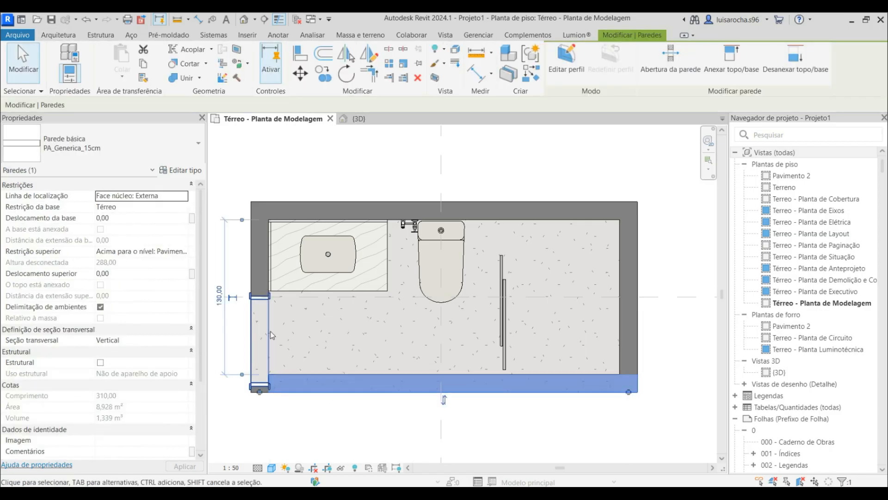
pyautogui.press('Return')
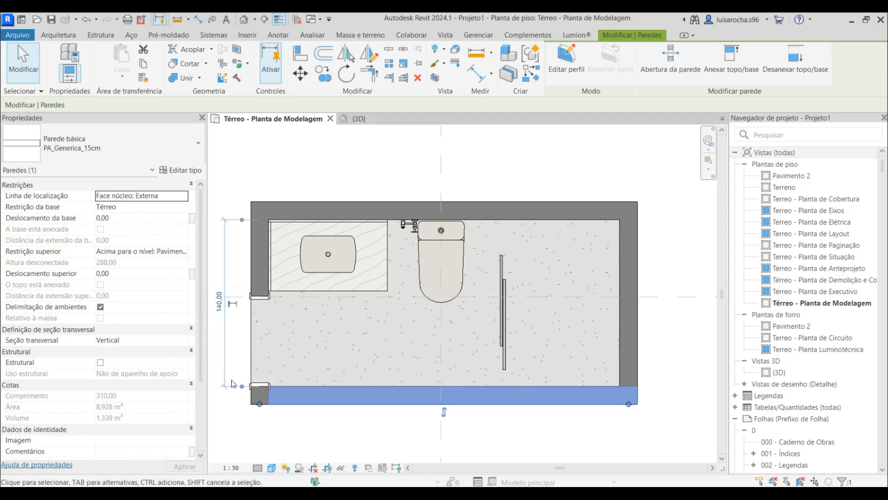
pyautogui.scroll(3, 233, 373)
pyautogui.press('Escape')
pyautogui.click(311, 302)
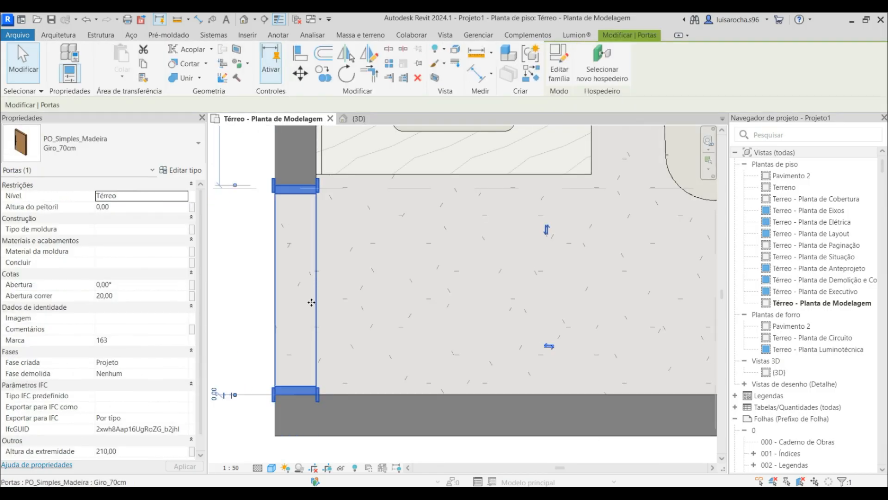
pyautogui.press('Escape')
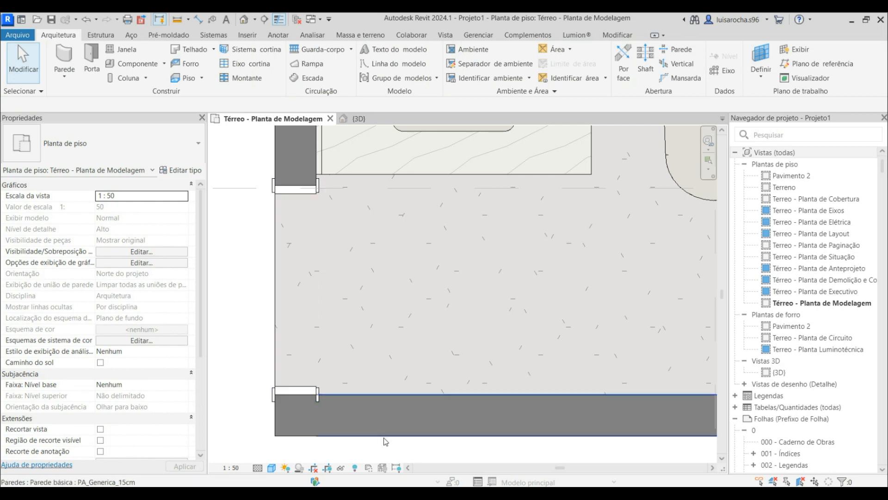
# Move the lower wall of the bathroom 5 cm downward
pyautogui.click(385, 432)
pyautogui.scroll(-3, 394, 324)
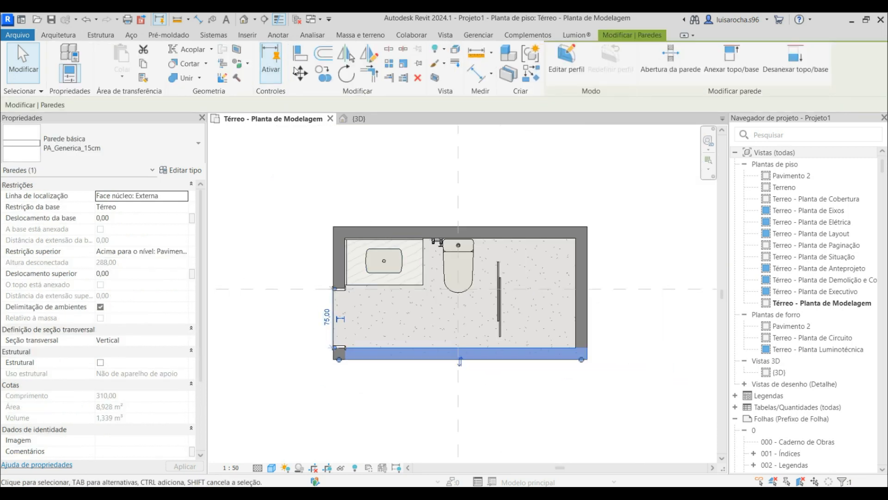
pyautogui.click(298, 73)
pyautogui.write('5')
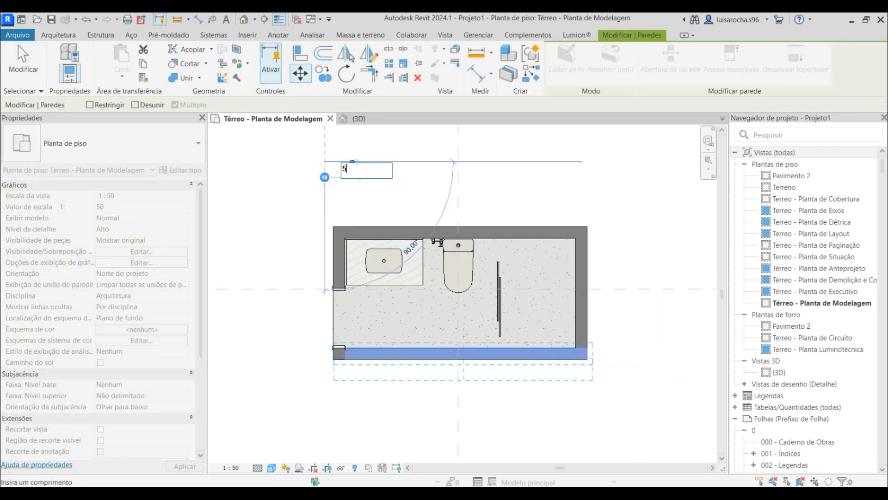
pyautogui.press('Return')
pyautogui.press('Escape')
pyautogui.scroll(5, 382, 352)
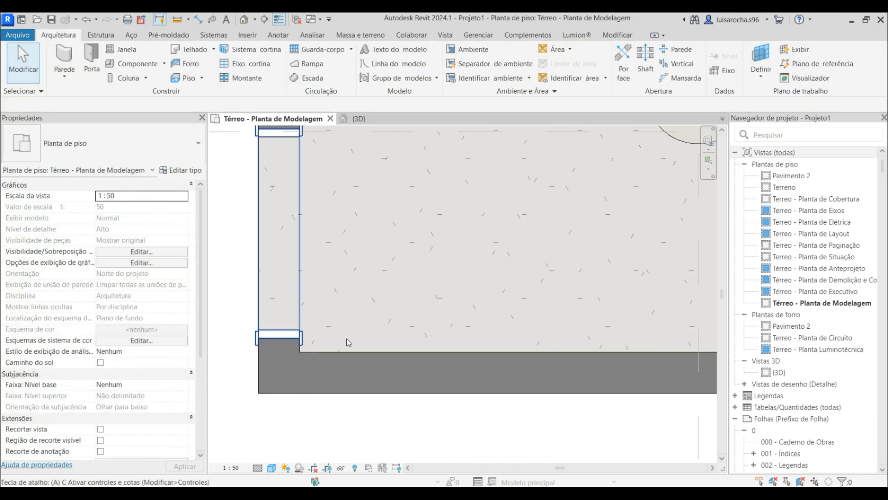
# Align the lower trim of the door with the inner face of the lower wall
pyautogui.press('a')
pyautogui.press('l')
pyautogui.scroll(2, 303, 345)
pyautogui.scroll(-5, 303, 345)
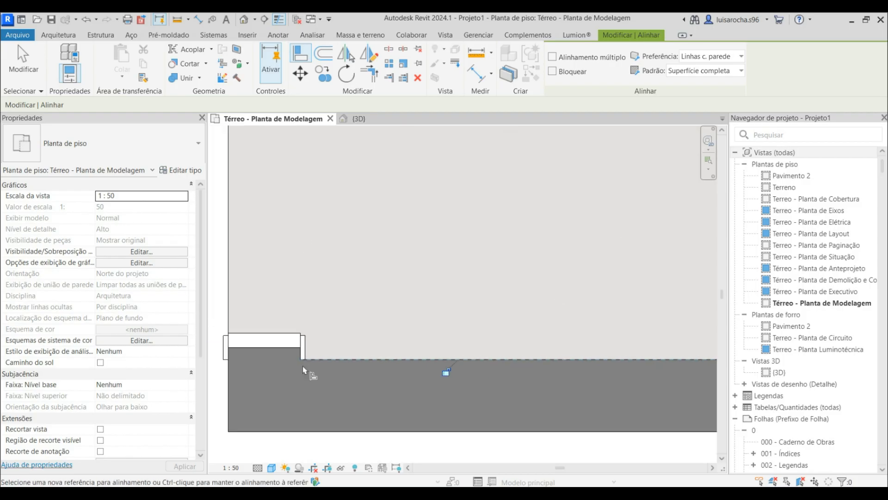
pyautogui.press('Escape')
pyautogui.press('Escape')
pyautogui.scroll(-2, 239, 245)
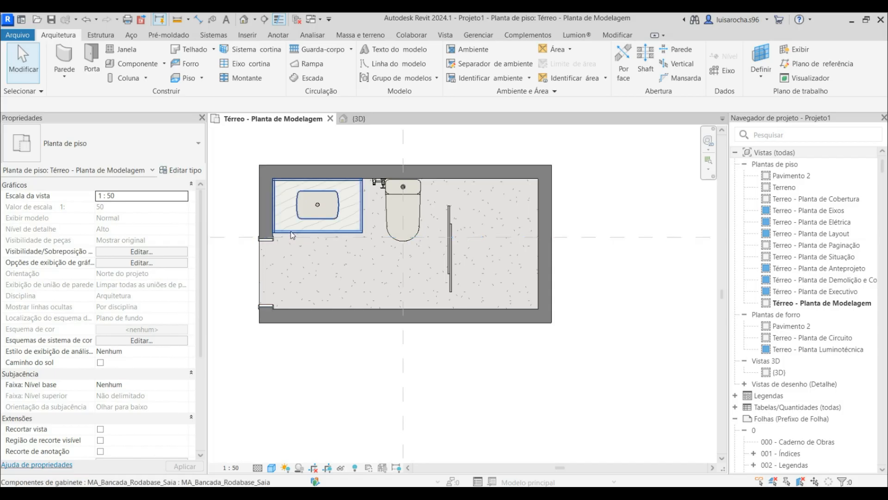
# Check the type properties of the MO_Box shower enclosure and set its opening (Abertura) to 72.5 cm
pyautogui.click(449, 222)
pyautogui.press('Escape')
pyautogui.click(448, 252)
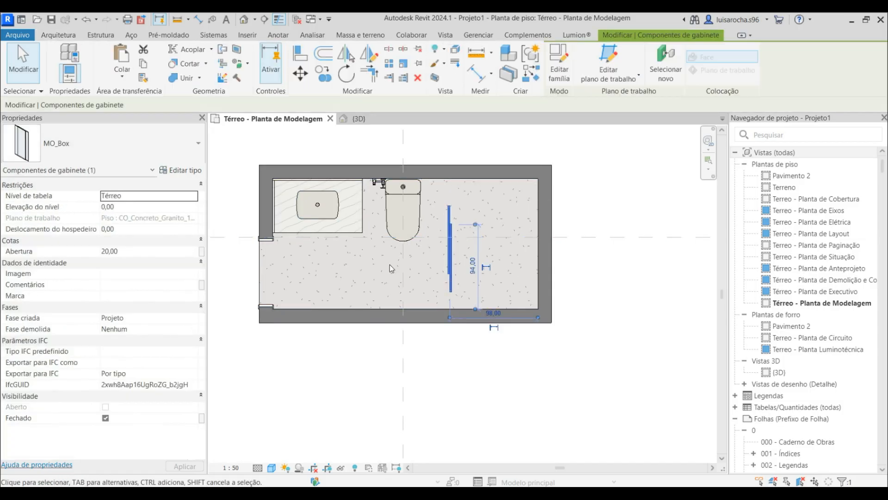
pyautogui.click(182, 170)
pyautogui.click(502, 343)
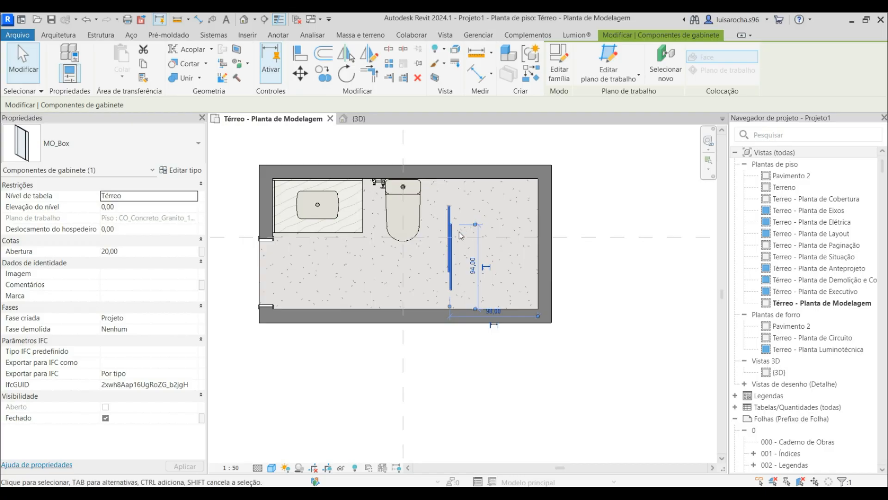
pyautogui.scroll(1, 463, 256)
pyautogui.click(158, 251)
pyautogui.write('=')
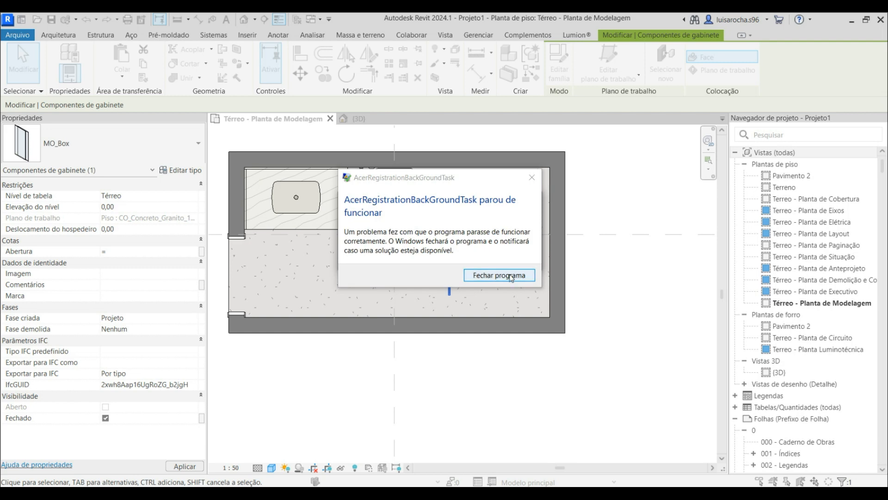
pyautogui.click(511, 276)
pyautogui.click(515, 257)
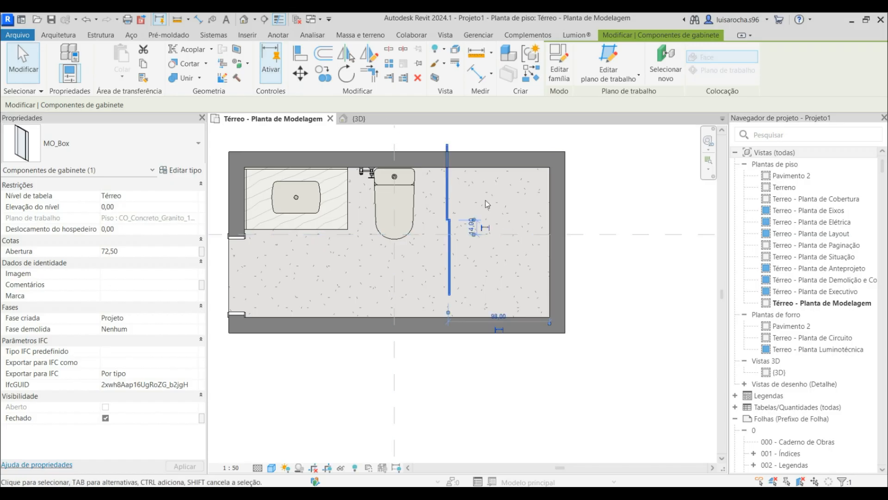
# Move the MO_Box shower enclosure down so its upper end meets the inner face of the upper wall
pyautogui.click(302, 73)
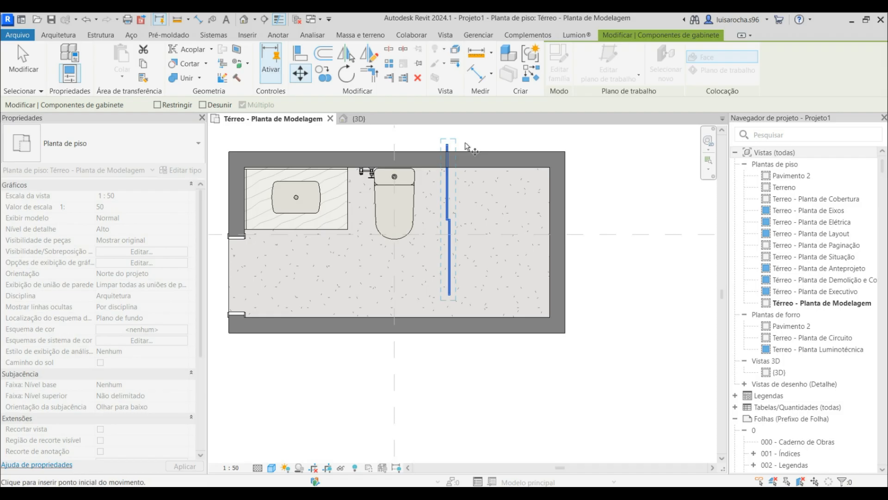
pyautogui.click(451, 141)
pyautogui.scroll(4, 449, 167)
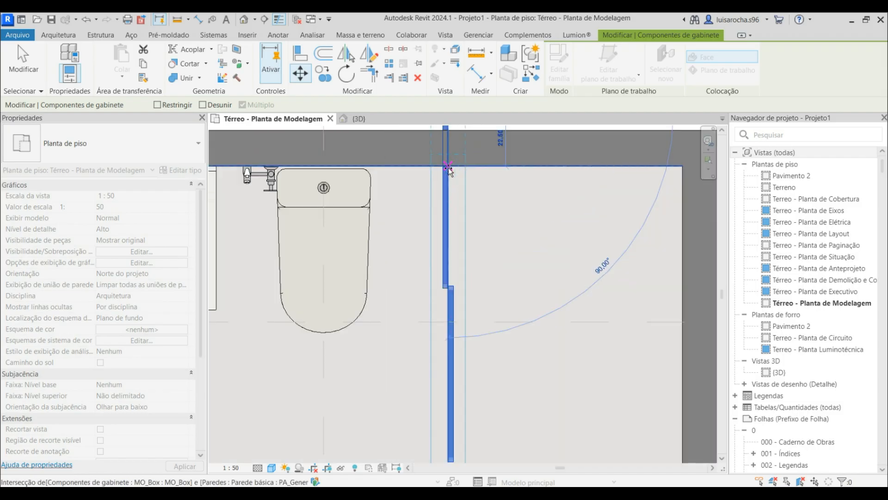
pyautogui.click(449, 167)
pyautogui.scroll(-5, 486, 277)
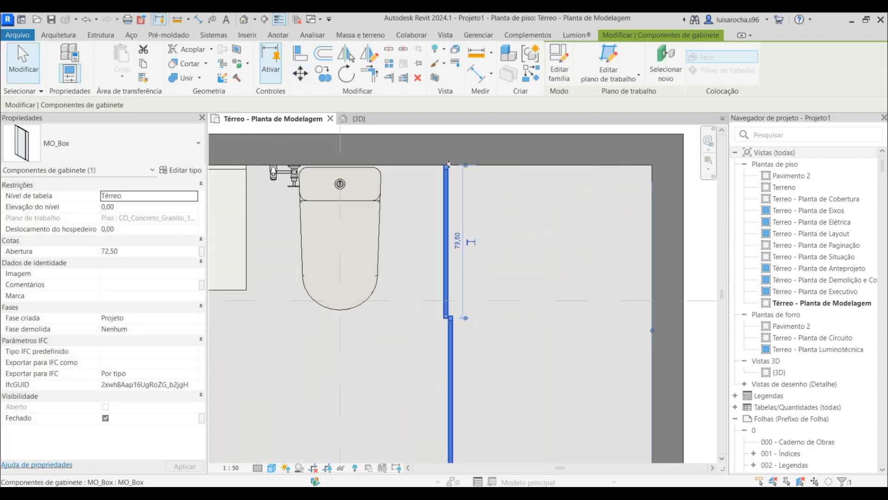
# Set the distance between the shower enclosure and the inner face of the right wall to 100 cm
pyautogui.click(518, 365)
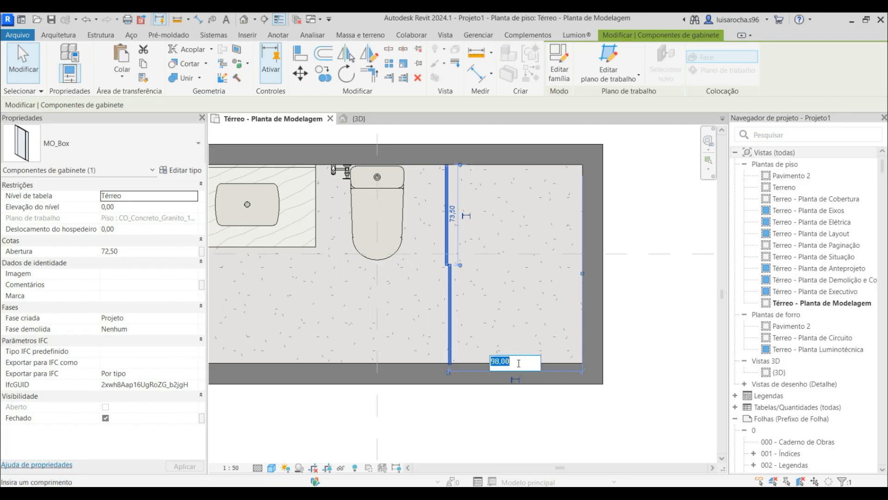
pyautogui.write('100')
pyautogui.press('Return')
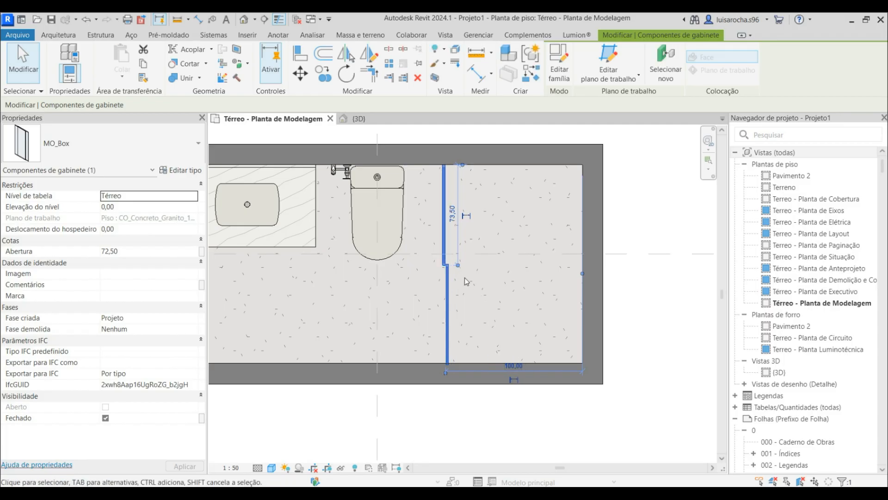
pyautogui.press('Escape')
pyautogui.scroll(3, 447, 275)
pyautogui.scroll(-4, 443, 280)
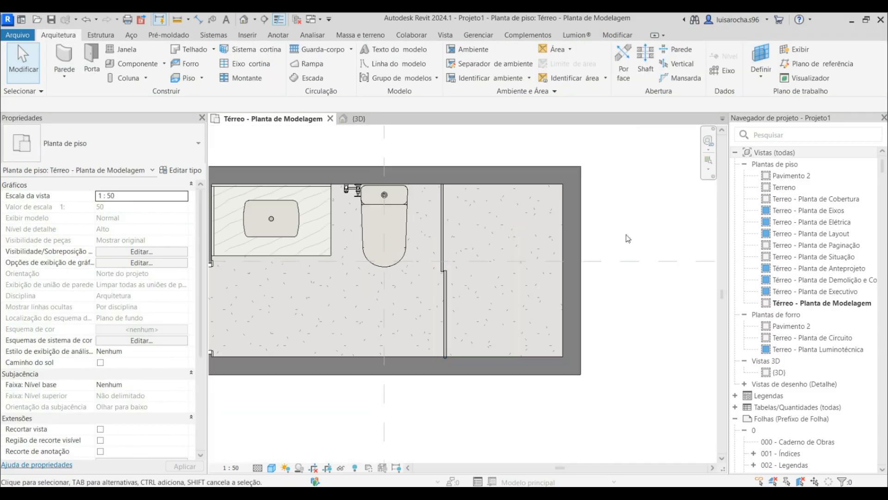
pyautogui.scroll(-2, 456, 242)
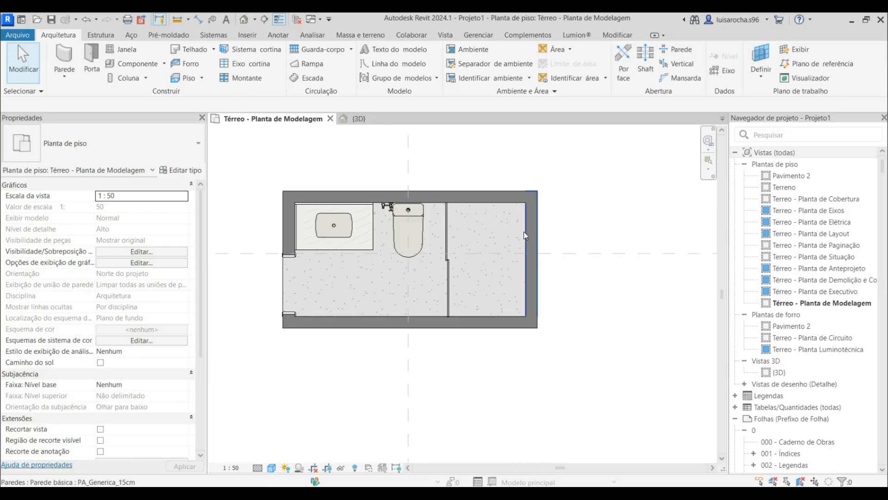
# Select the whole bathroom and move it vertically so the midpoint of its right wall lies on the horizontal reference line
pyautogui.click(527, 232)
pyautogui.click(251, 180)
pyautogui.moveTo(250, 180); pyautogui.dragTo(582, 385)
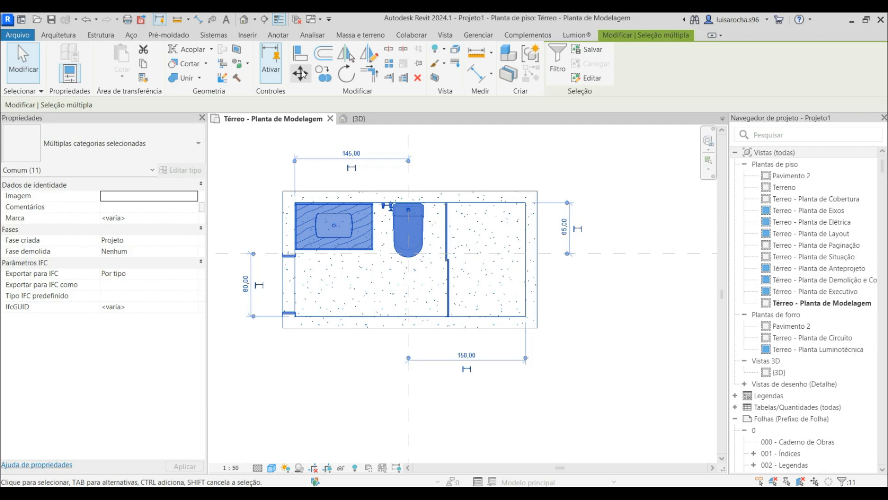
pyautogui.click(300, 73)
pyautogui.click(537, 254)
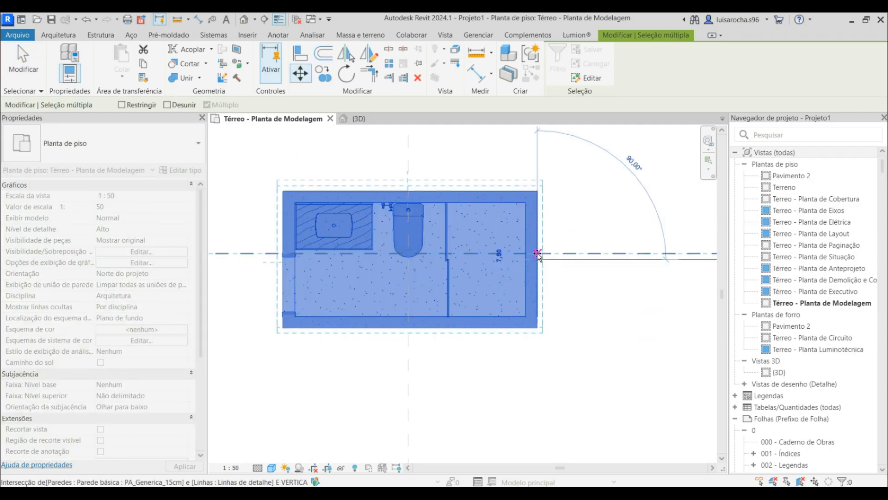
pyautogui.click(538, 253)
# Move the whole bathroom horizontally so the midpoint of its upper wall lies on the vertical reference line
pyautogui.click(303, 76)
pyautogui.scroll(2, 407, 191)
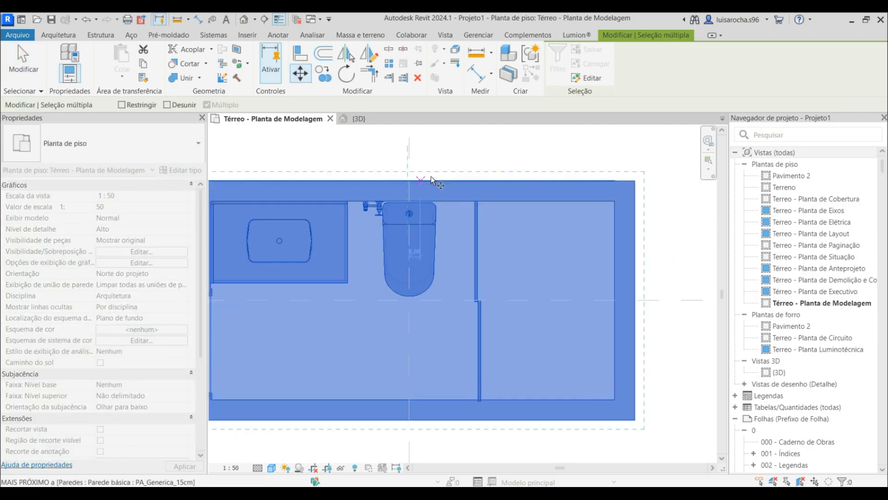
pyautogui.scroll(3, 426, 182)
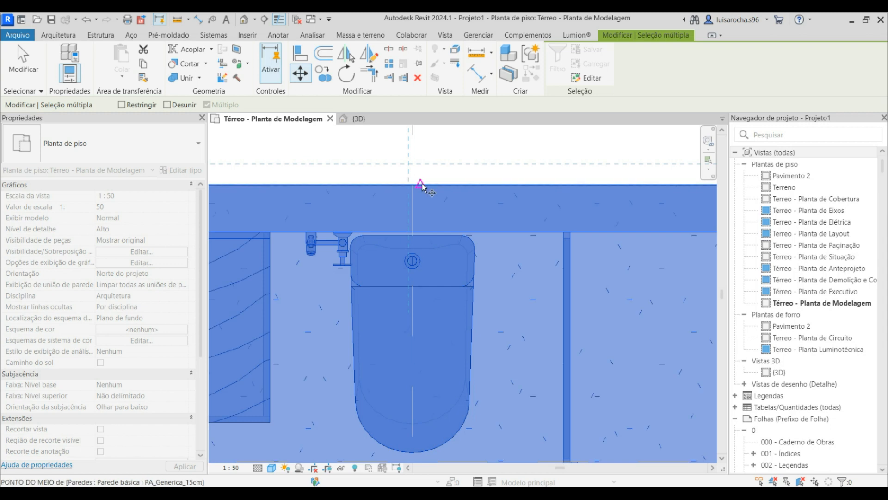
pyautogui.click(414, 185)
pyautogui.scroll(-3, 413, 188)
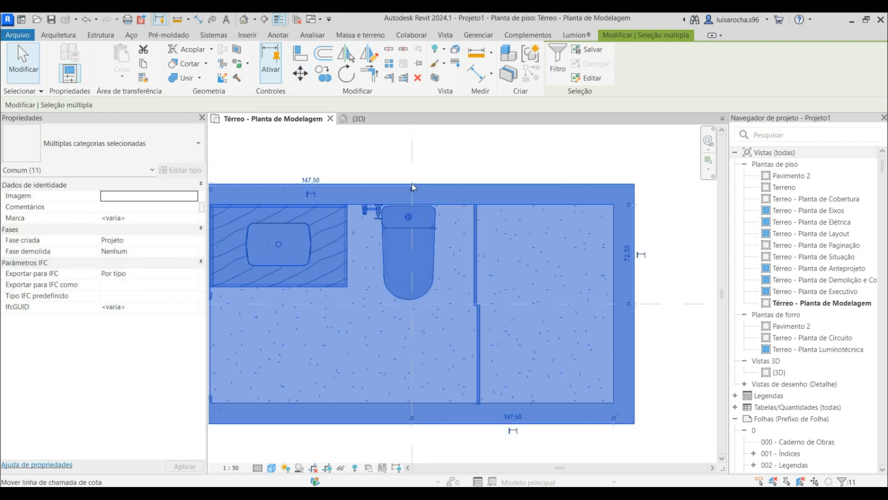
pyautogui.scroll(-2, 414, 187)
pyautogui.click(580, 193)
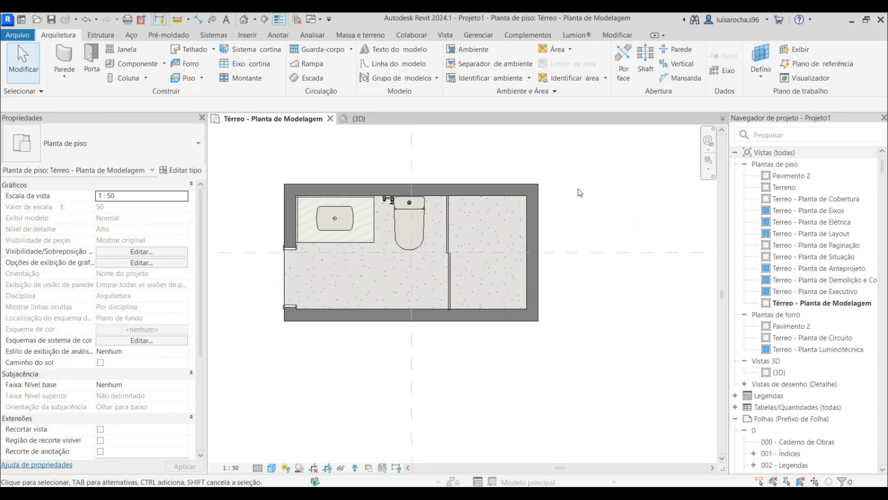
# Shift the HI_Ducha_Higienica_Disco_Deca hygienic shower away from the toilet by increasing its distance to the vertical reference line
pyautogui.scroll(3, 407, 168)
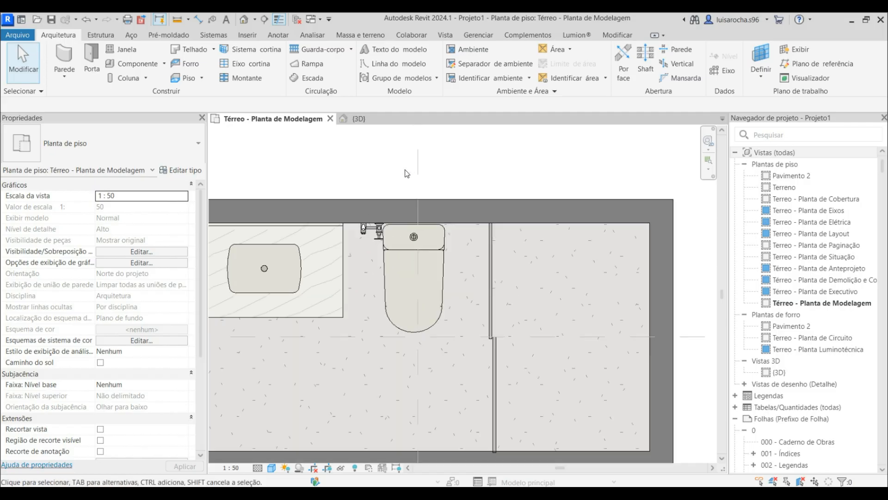
pyautogui.scroll(-2, 406, 168)
pyautogui.click(380, 204)
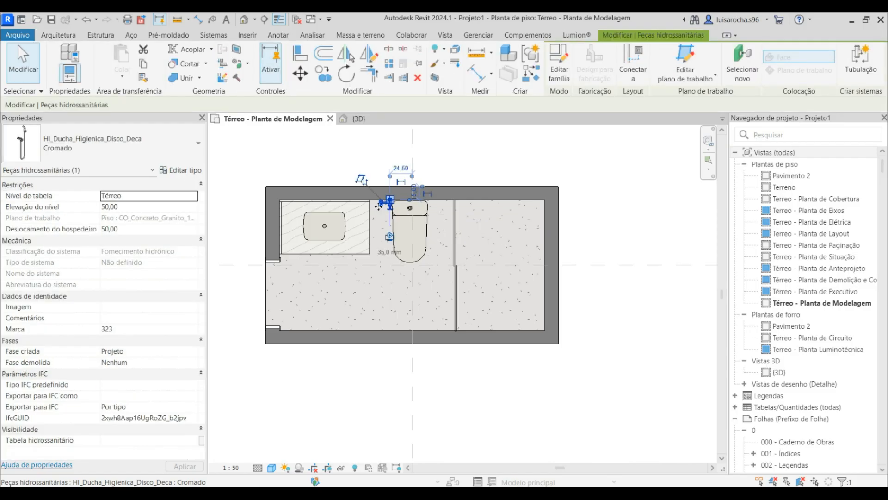
pyautogui.scroll(2, 381, 178)
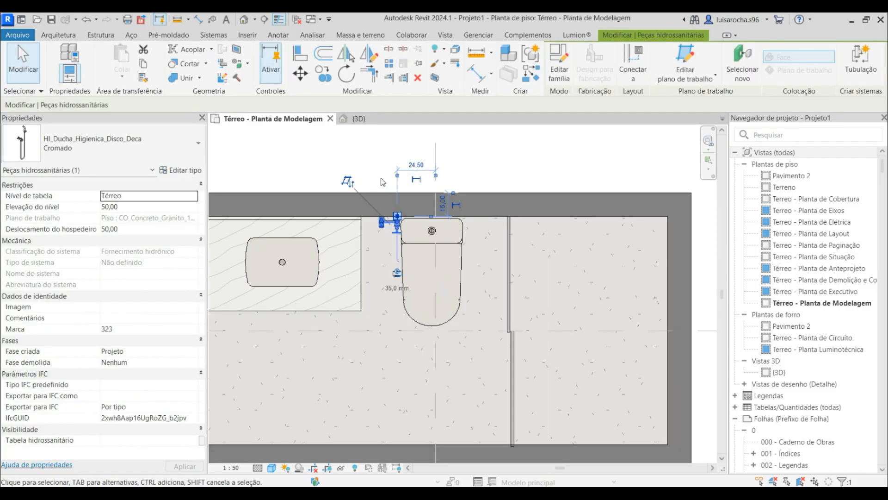
pyautogui.click(416, 163)
pyautogui.press('Return')
pyautogui.click(400, 140)
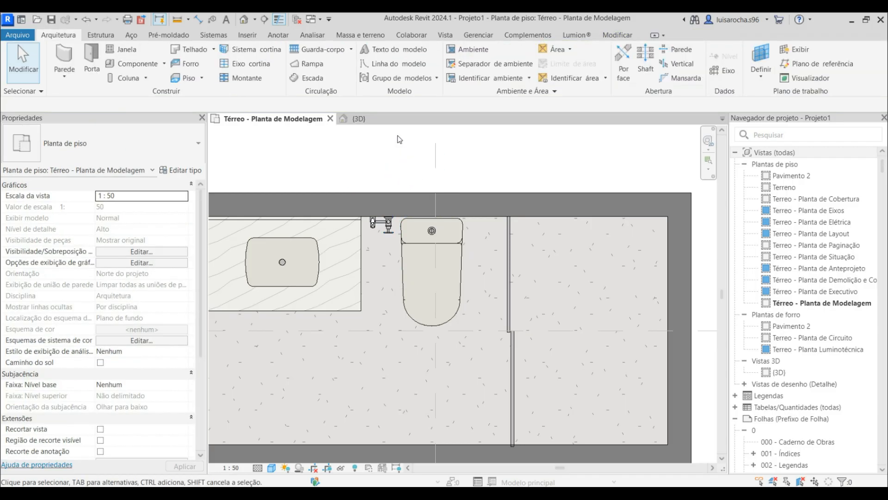
# Place an HI_Chuveiro_Parede_Acqua_Plus shower in Cromado finish on the upper wall inside the shower area
pyautogui.click(135, 64)
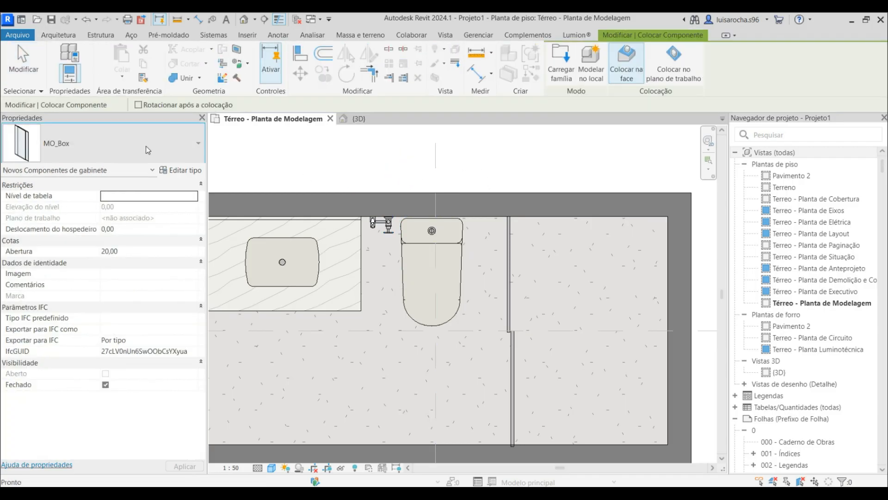
pyautogui.click(147, 149)
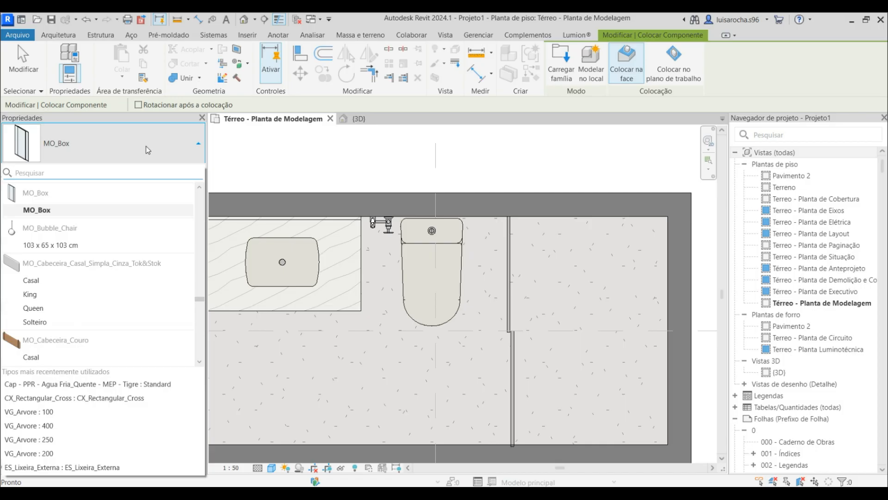
pyautogui.write('ducha')
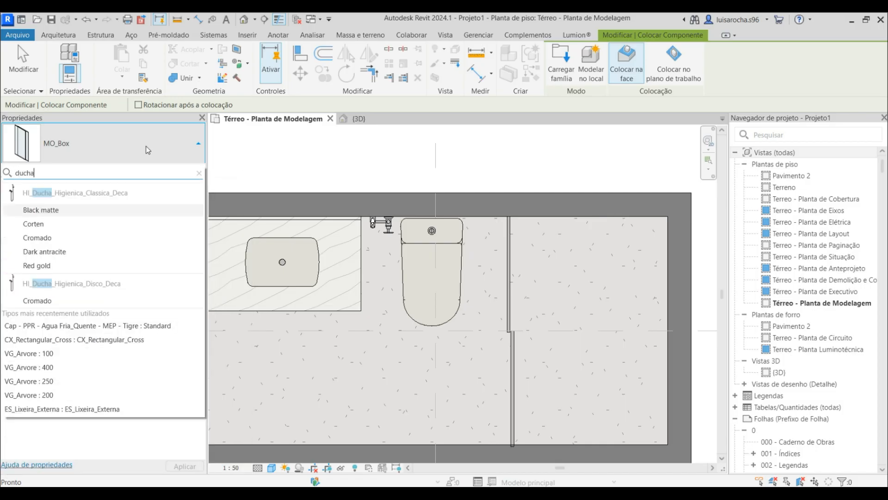
pyautogui.press('BackSpace')
pyautogui.press('BackSpace')
pyautogui.press('BackSpace')
pyautogui.write('chuvei')
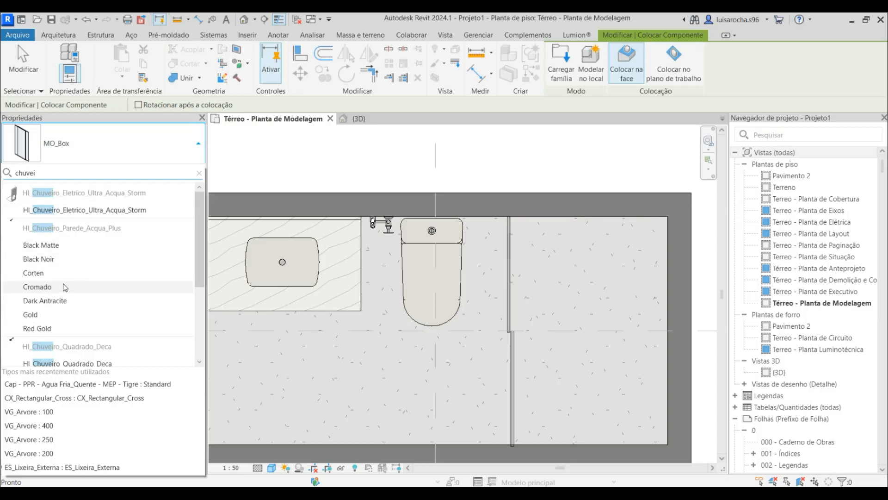
pyautogui.click(59, 286)
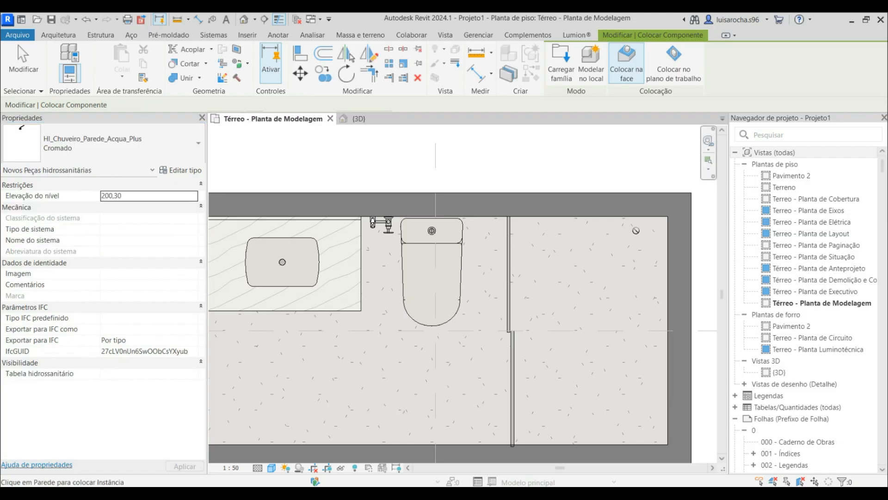
pyautogui.click(589, 217)
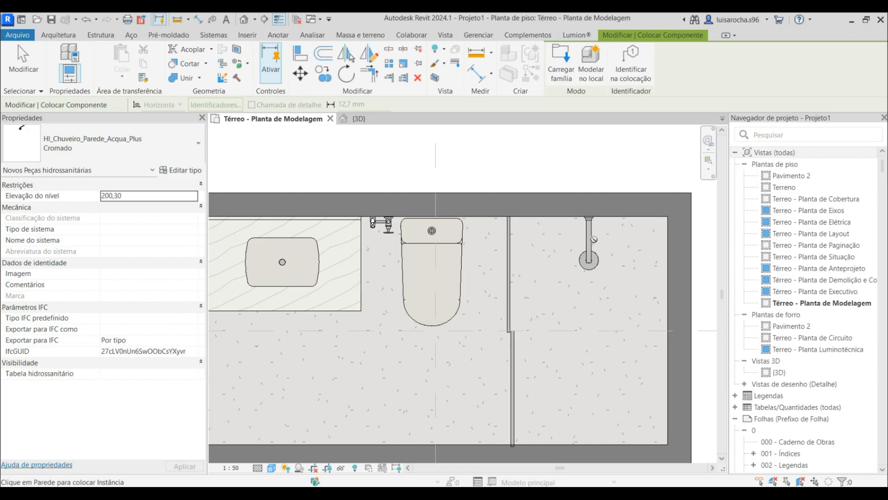
pyautogui.press('Escape')
pyautogui.press('Escape')
# Adjust the wall shower's distance to the right wall, measuring it from the centre of the shower head
pyautogui.scroll(-2, 437, 259)
pyautogui.scroll(3, 600, 284)
pyautogui.click(416, 217)
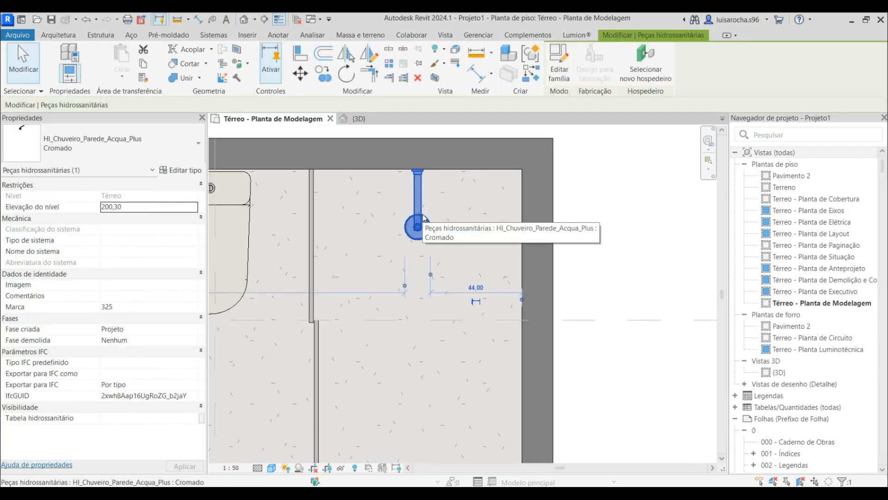
pyautogui.moveTo(431, 274); pyautogui.dragTo(418, 274)
pyautogui.click(468, 283)
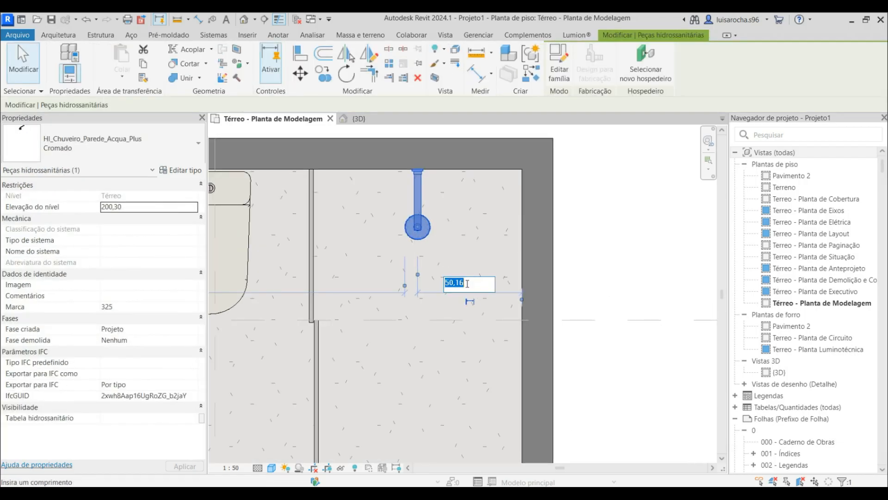
pyautogui.press('Return')
pyautogui.press('Escape')
pyautogui.scroll(-3, 509, 231)
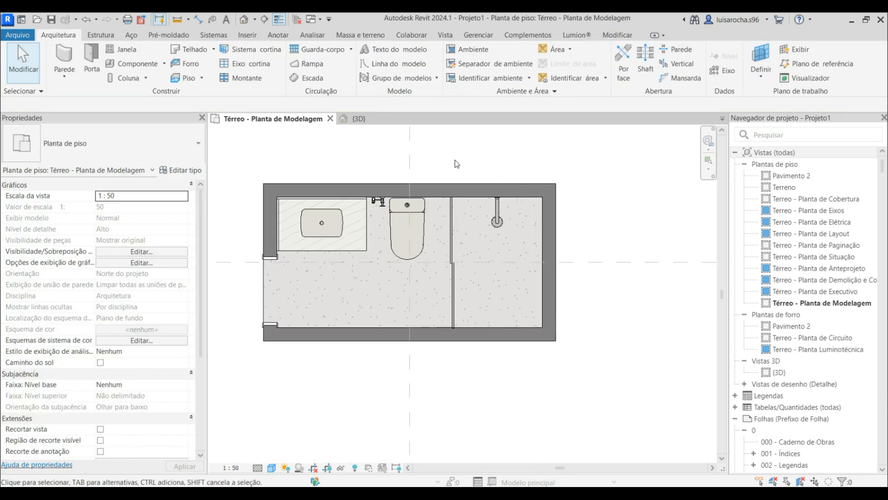
# Place an HI_Papeleira_Disco_Deca toilet paper holder in Cromado finish on the wall between the toilet and the glass enclosure in the 3D view
pyautogui.click(134, 65)
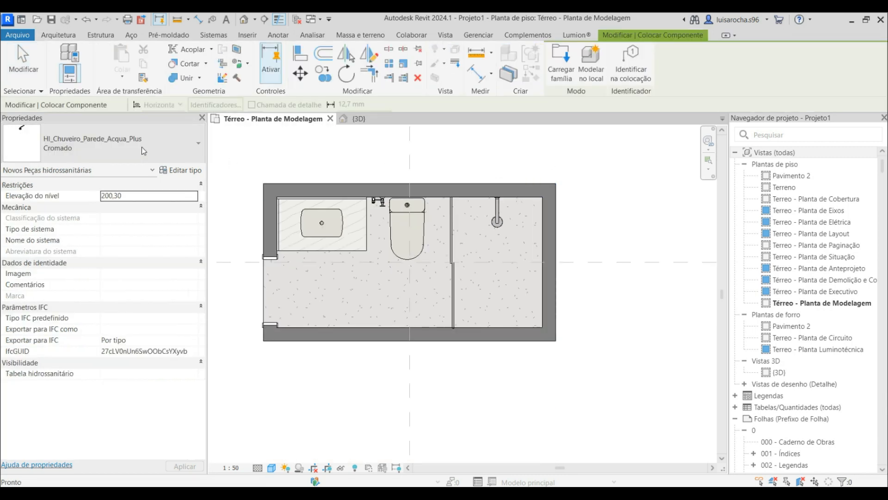
pyautogui.click(142, 147)
pyautogui.write('pape')
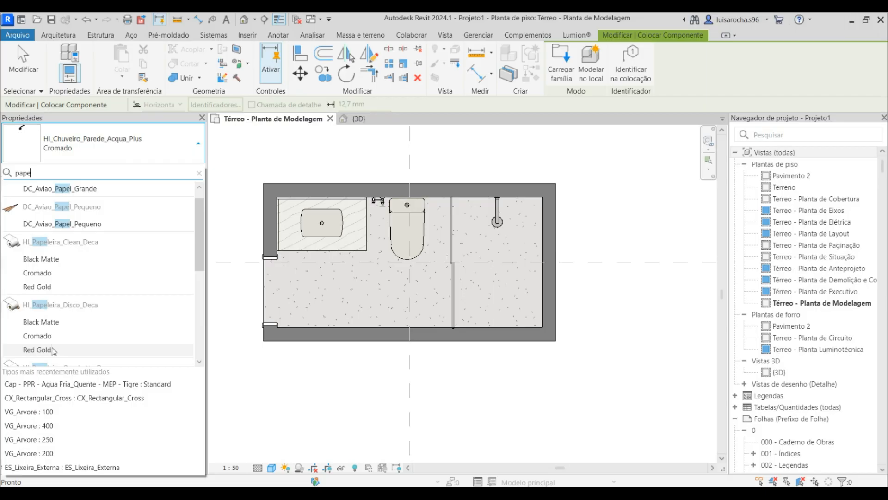
pyautogui.click(54, 357)
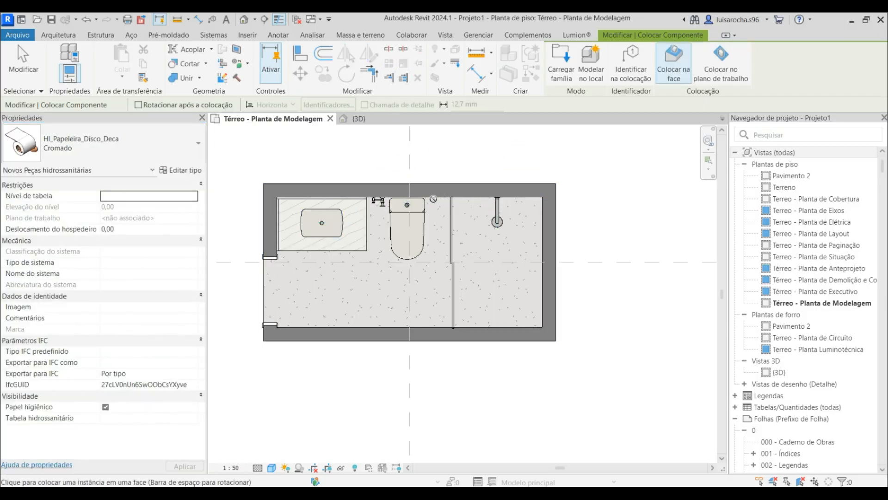
pyautogui.click(374, 121)
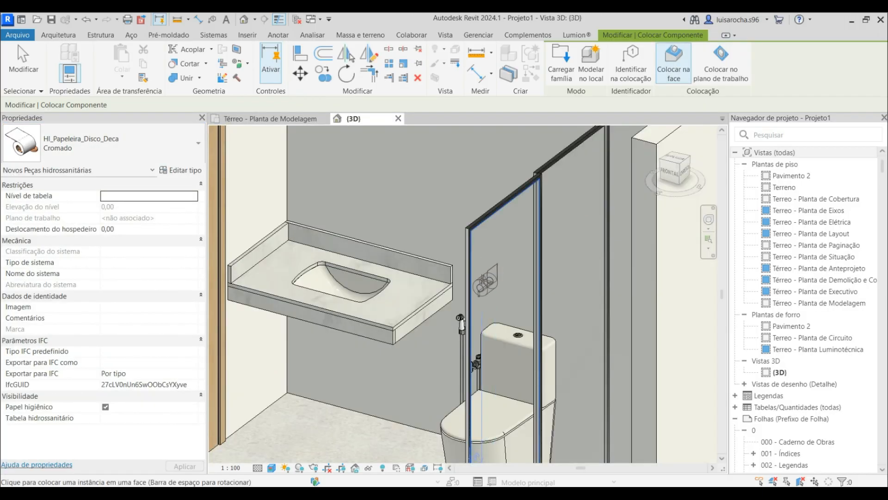
pyautogui.keyDown('shift'); pyautogui.moveTo(444, 193); pyautogui.dragTo(526, 219, button='middle'); pyautogui.keyUp('shift')
pyautogui.click(492, 336)
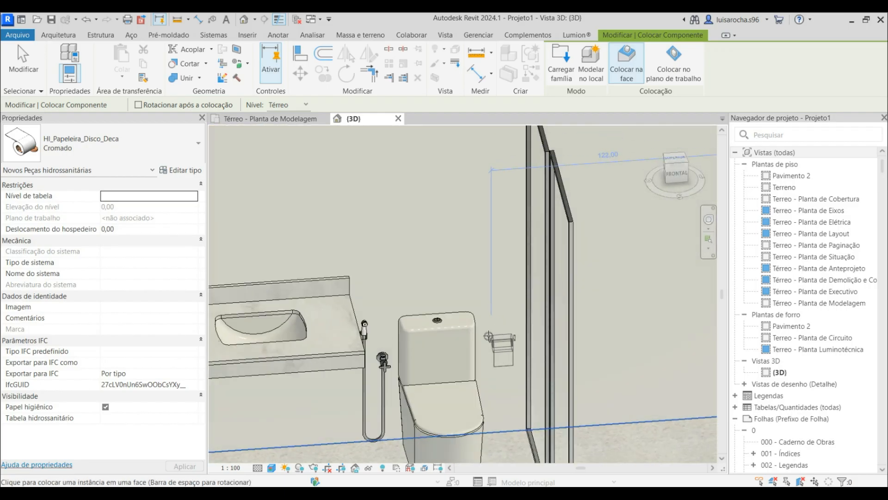
pyautogui.press('Escape')
pyautogui.press('Escape')
pyautogui.click(500, 337)
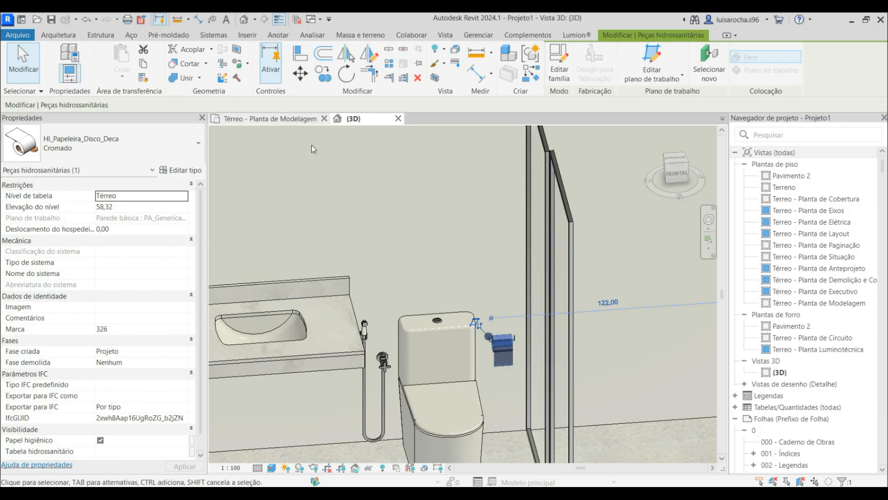
pyautogui.click(383, 363)
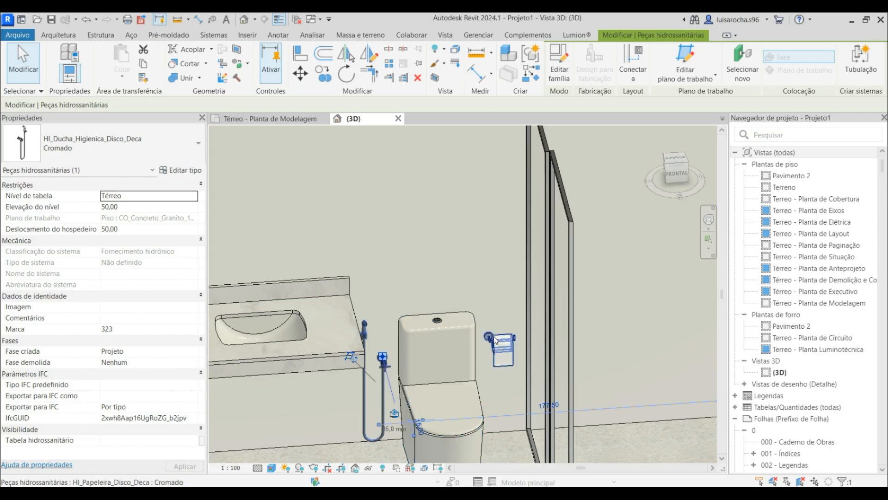
pyautogui.click(198, 142)
pyautogui.scroll(3, 79, 232)
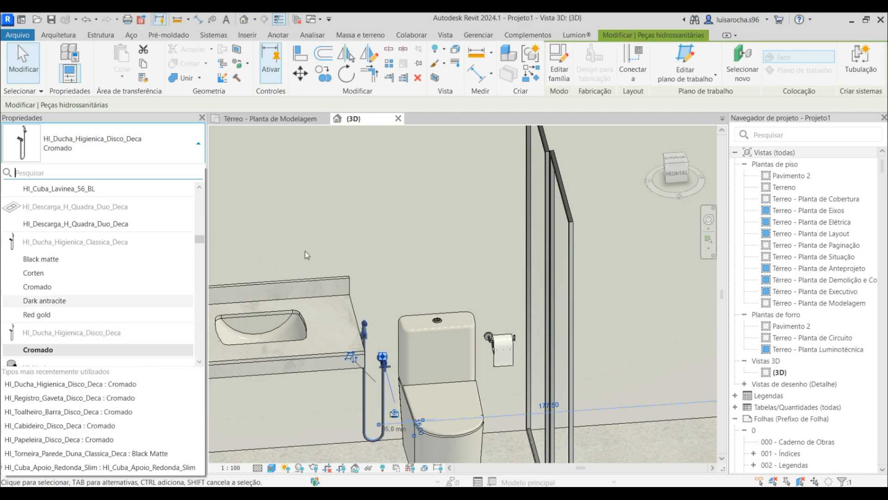
pyautogui.click(331, 250)
# Set the toilet paper holder's elevation from level to 50, and its distance to the right wall to 120 in the floor plan
pyautogui.click(502, 351)
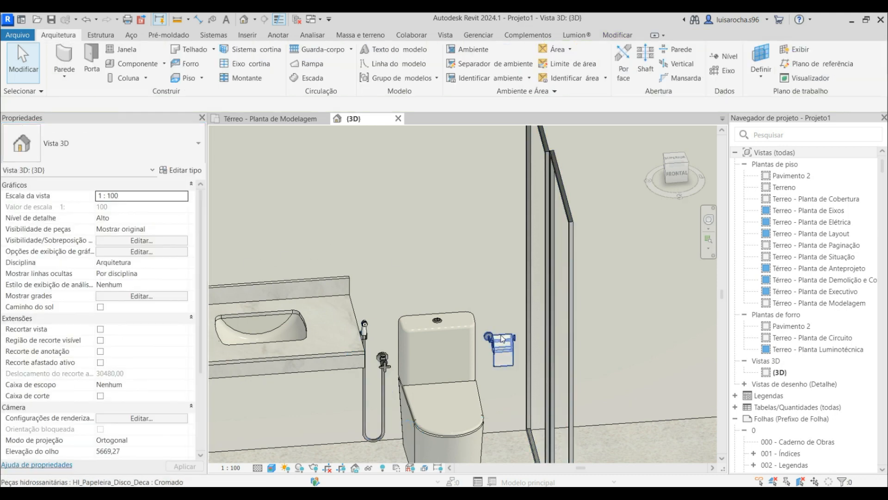
pyautogui.click(143, 206)
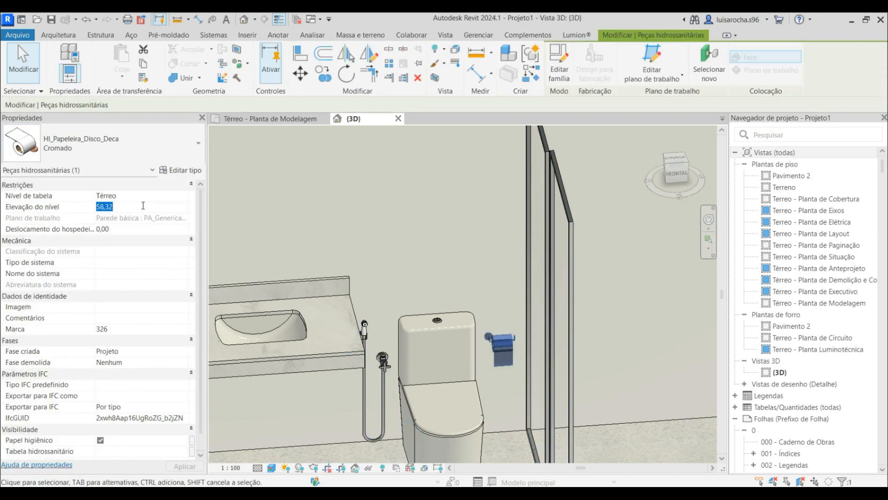
pyautogui.click(270, 118)
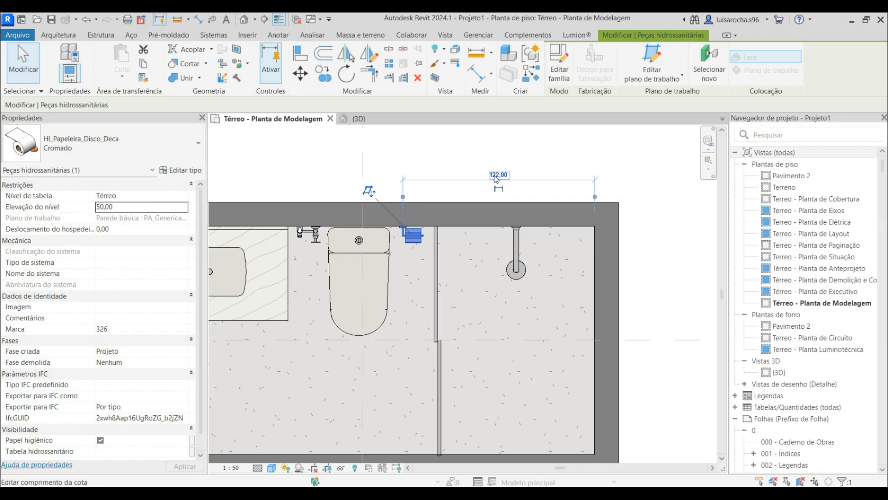
pyautogui.click(495, 175)
pyautogui.write('120')
pyautogui.press('Return')
pyautogui.click(478, 166)
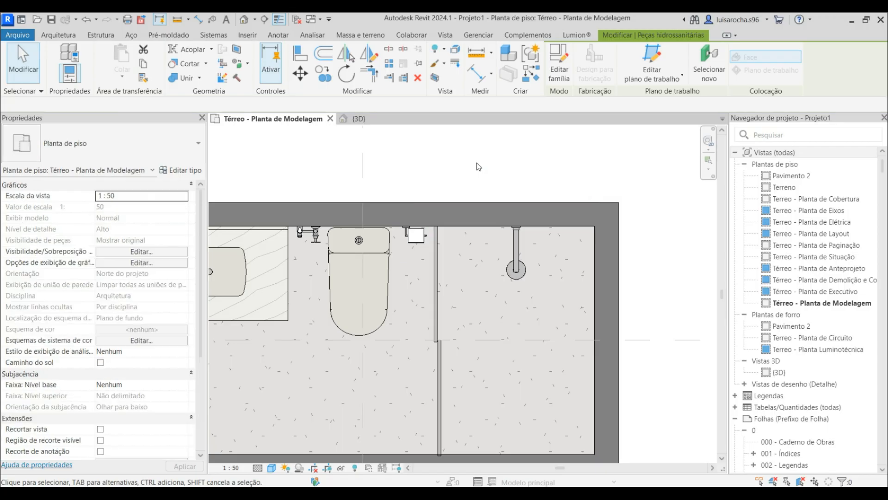
# Search the component families for "disco" and choose the HI_Cabideiro_Disco_Deca hook in Cromado finish
pyautogui.scroll(-3, 480, 224)
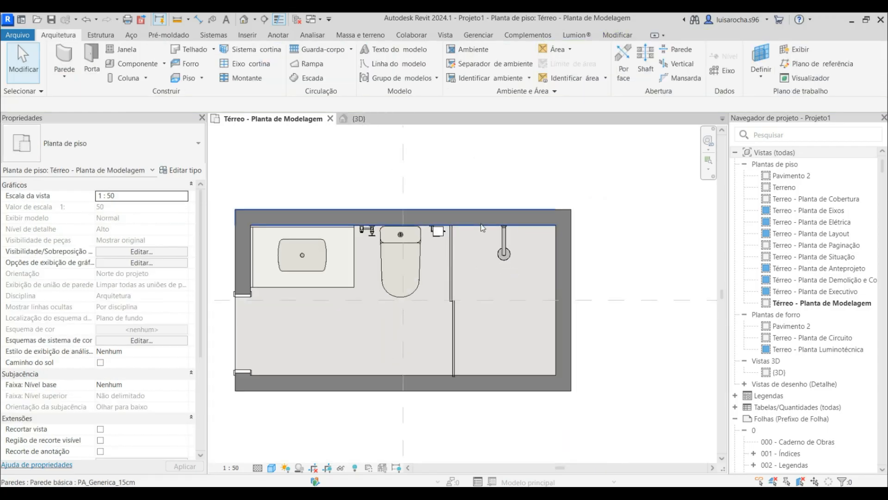
pyautogui.click(132, 63)
pyautogui.click(154, 167)
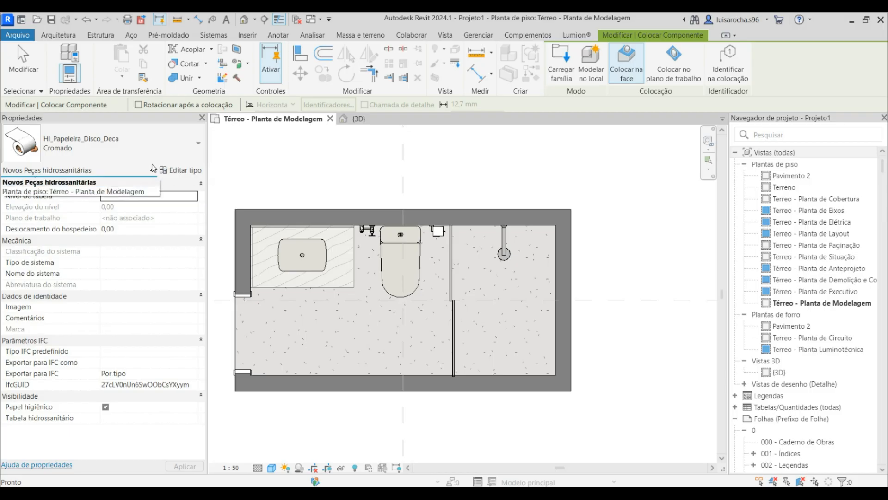
pyautogui.click(58, 35)
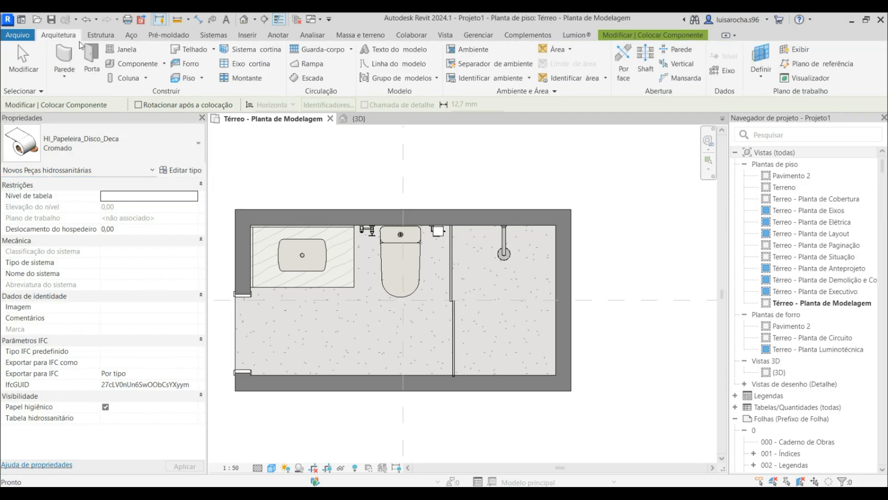
pyautogui.click(150, 156)
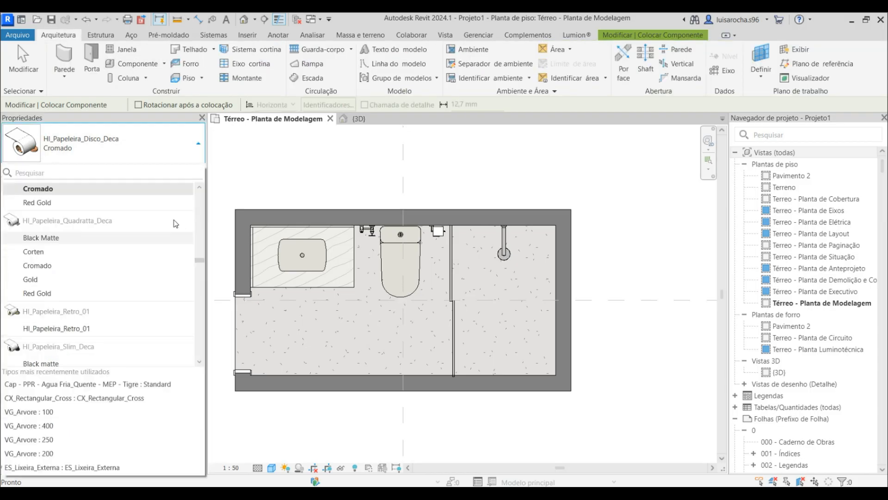
pyautogui.scroll(10, 174, 222)
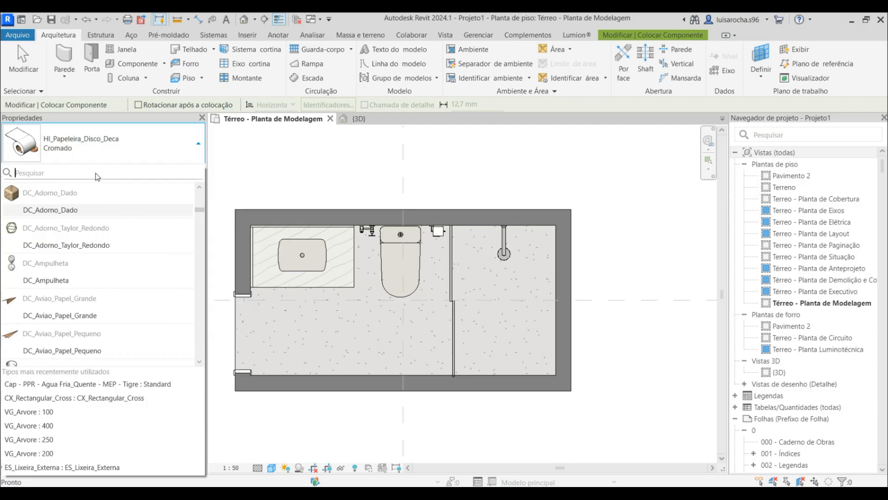
pyautogui.write('disco')
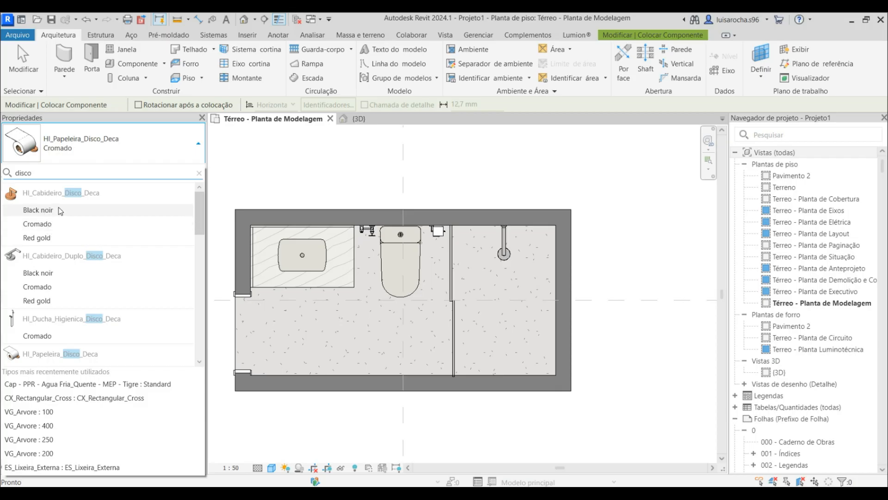
pyautogui.scroll(-2, 48, 224)
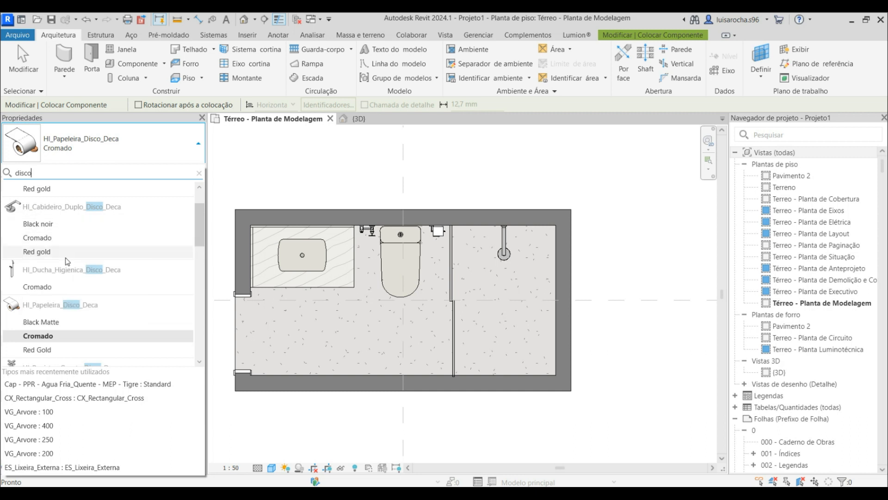
pyautogui.scroll(2, 65, 250)
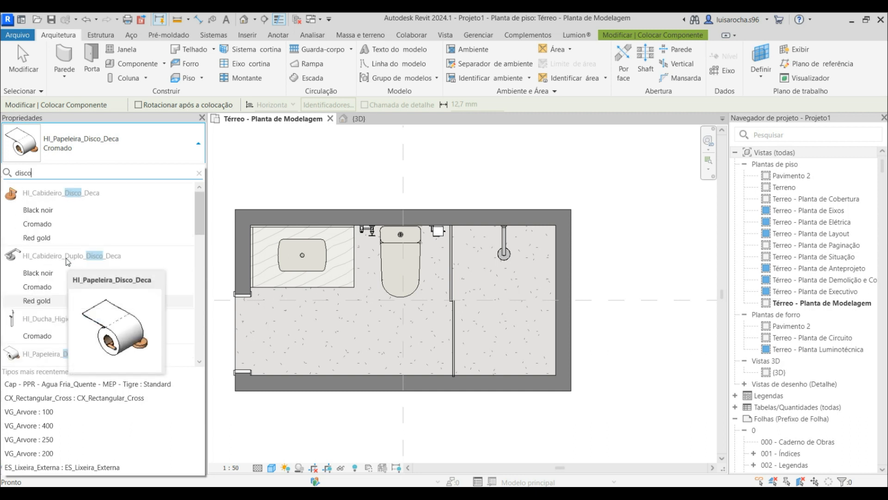
pyautogui.click(61, 224)
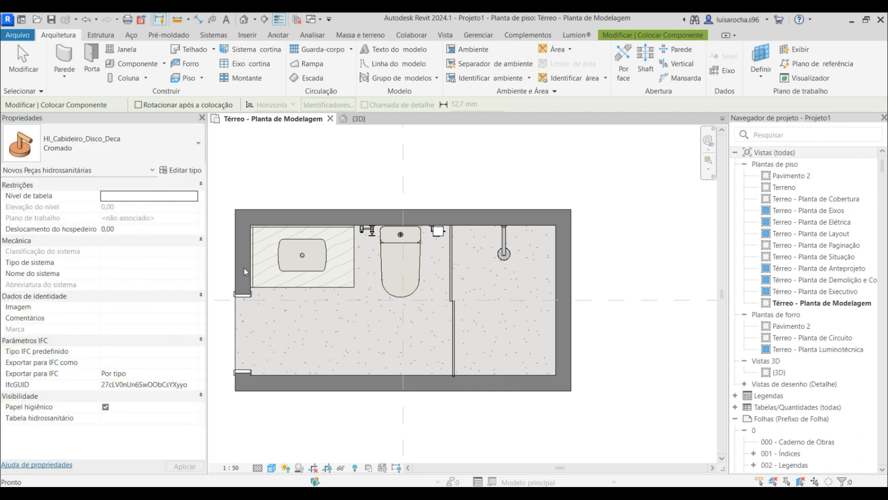
# Place the hook on the left wall above the countertop, beside the door, in the 3D view
pyautogui.click(358, 118)
pyautogui.scroll(-3, 434, 275)
pyautogui.keyDown('shift'); pyautogui.moveTo(434, 276); pyautogui.dragTo(353, 292, button='middle'); pyautogui.keyUp('shift')
pyautogui.scroll(4, 351, 207)
pyautogui.click(347, 214)
pyautogui.press('Escape')
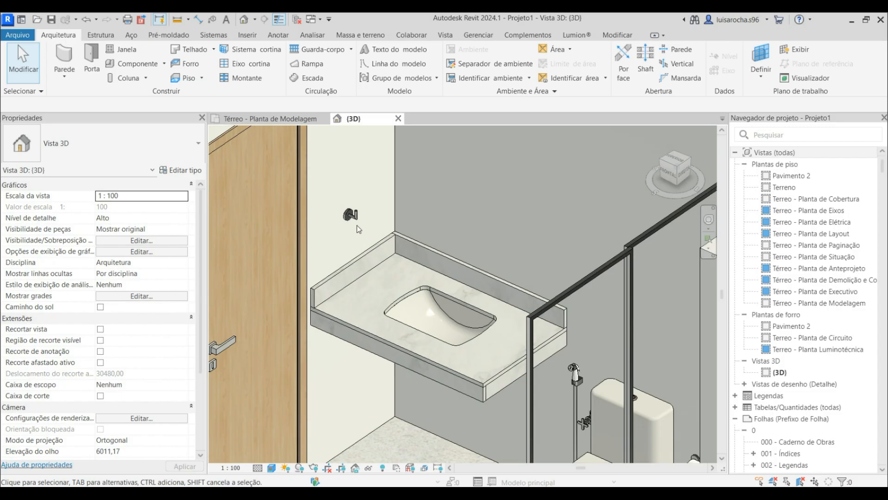
# Set the hook's elevation from level to 140 and its distance to the wall behind the countertop to 30
pyautogui.click(351, 214)
pyautogui.click(130, 206)
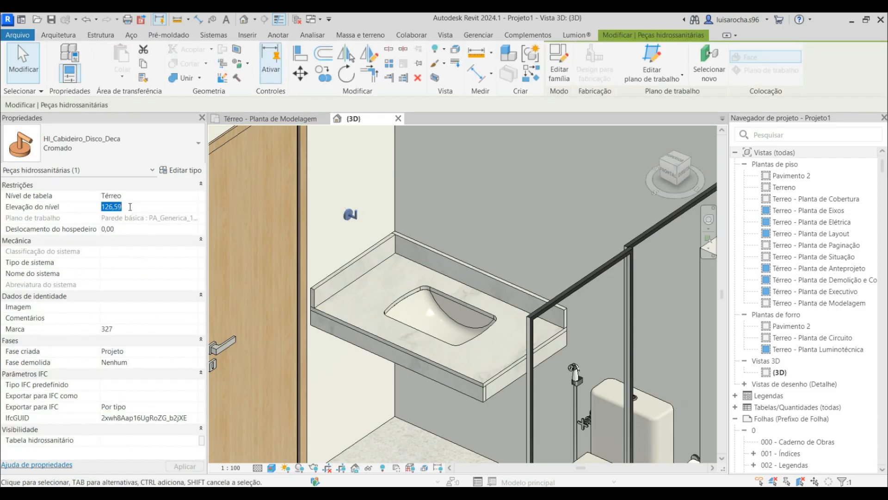
pyautogui.click(365, 134)
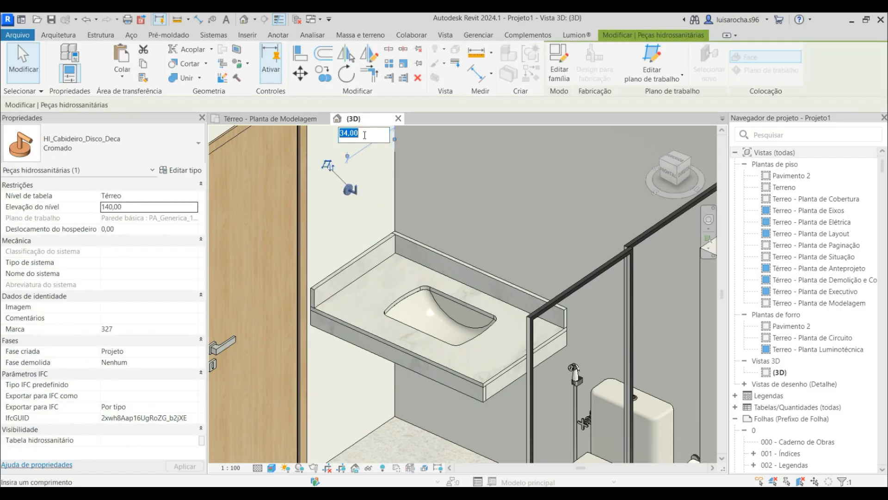
pyautogui.write('30')
pyautogui.press('Return')
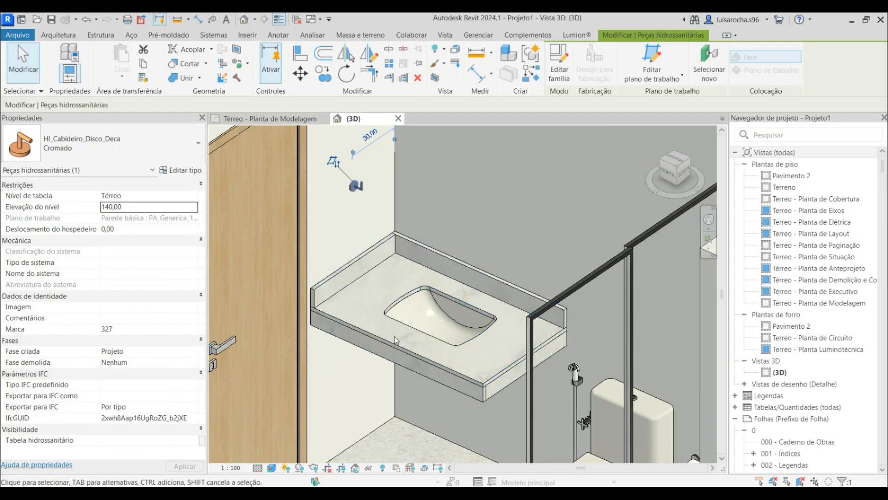
pyautogui.scroll(-4, 406, 213)
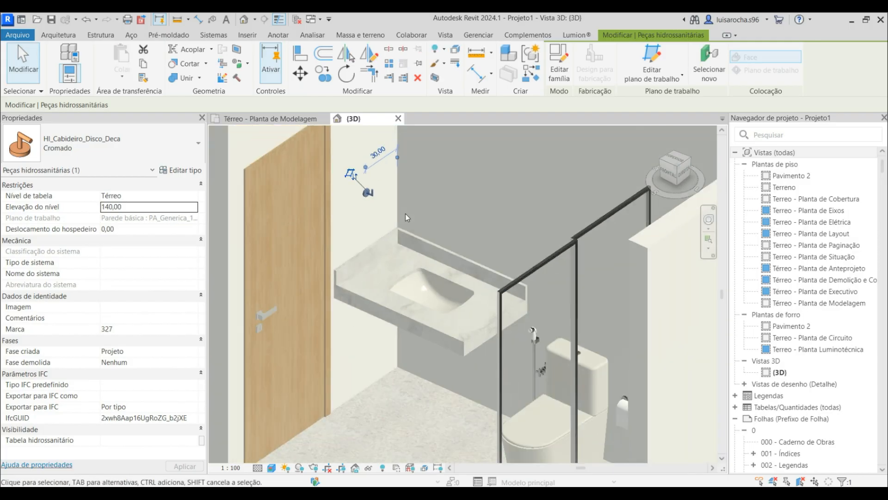
pyautogui.press('Escape')
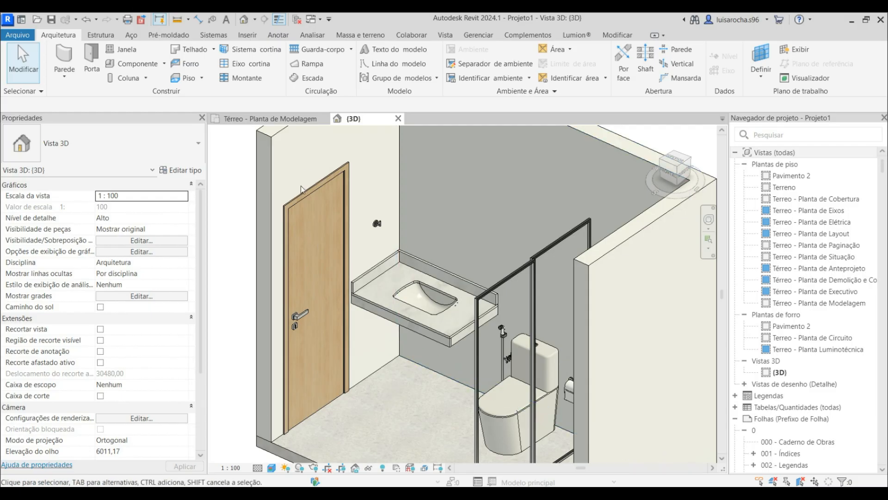
# Place an HI_Sifao_Lavatorio_Deca siphon in Cromado finish on the floor between the countertop and the toilet in the floor plan
pyautogui.click(280, 119)
pyautogui.click(158, 62)
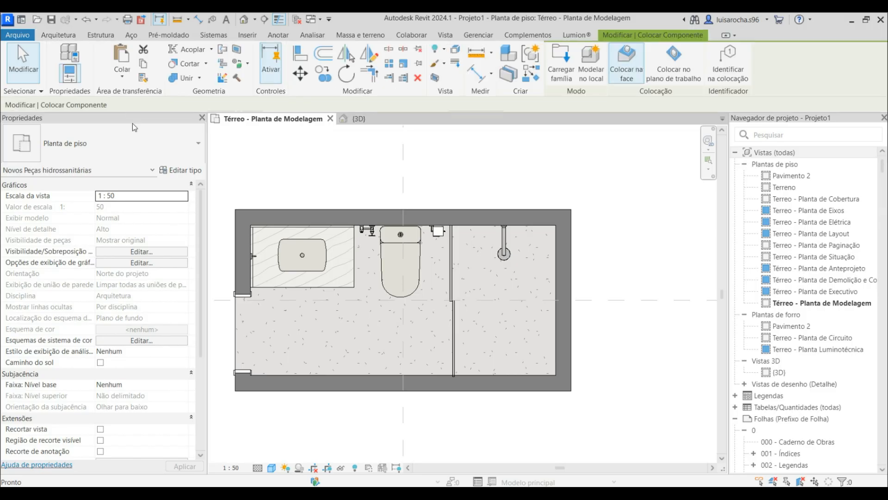
pyautogui.click(138, 146)
pyautogui.write('sifão')
pyautogui.press('BackSpace')
pyautogui.press('BackSpace')
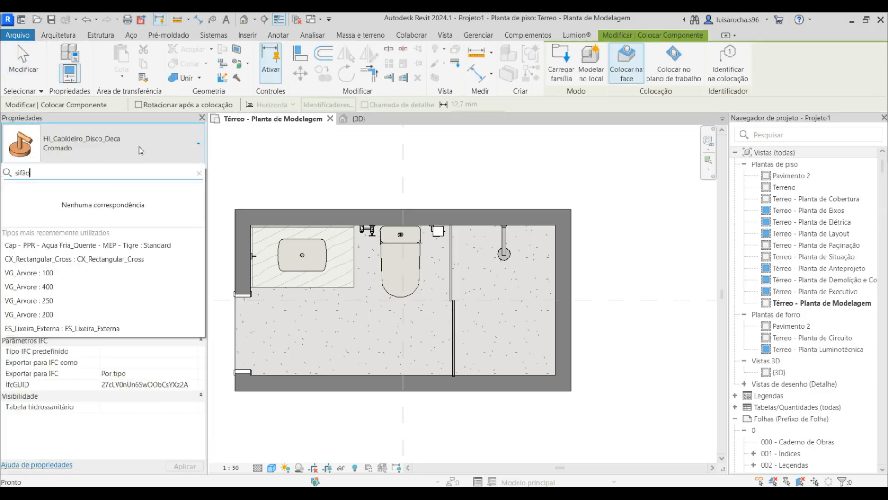
pyautogui.write('a')
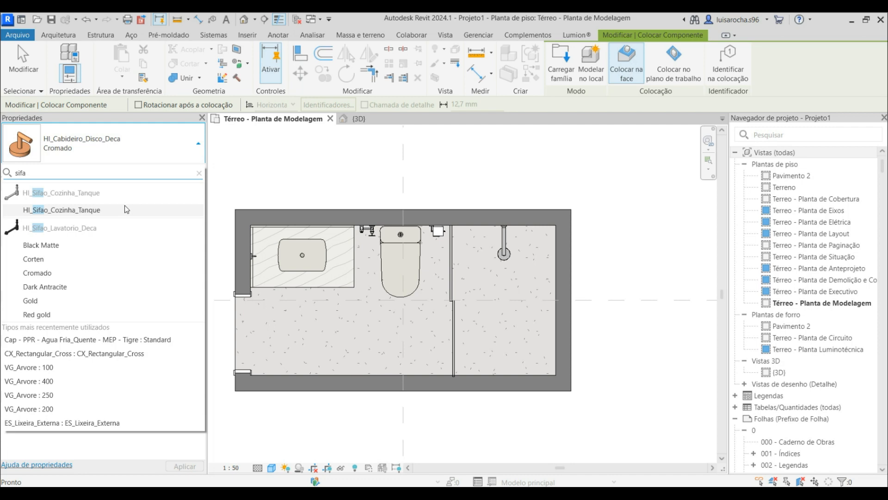
pyautogui.click(60, 273)
pyautogui.click(370, 294)
pyautogui.press('Escape')
# Move the siphon from its drain centre onto the centre of the washbasin's drain
pyautogui.click(370, 292)
pyautogui.click(300, 74)
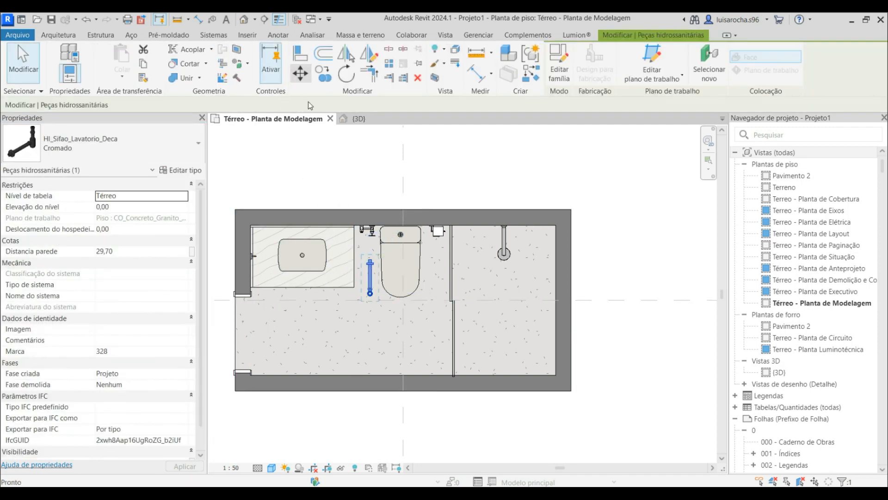
pyautogui.scroll(3, 365, 270)
pyautogui.click(362, 260)
pyautogui.scroll(-1, 253, 173)
pyautogui.click(297, 190)
pyautogui.scroll(2, 254, 181)
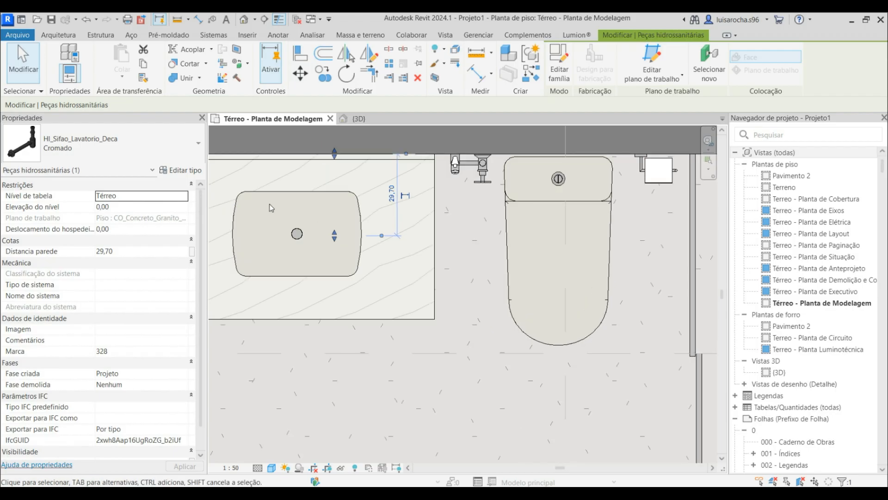
pyautogui.press('Escape')
# Set the scale of the modelling floor plan view to 1:20
pyautogui.scroll(-4, 335, 179)
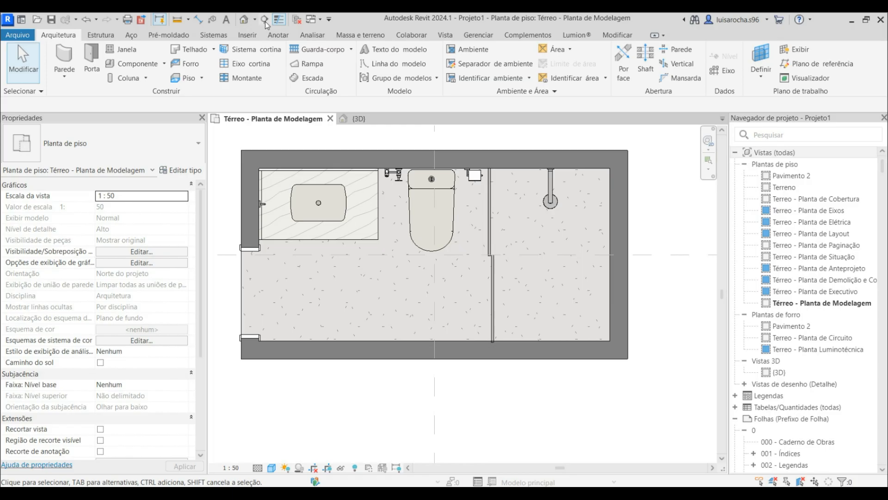
pyautogui.scroll(-1, 410, 322)
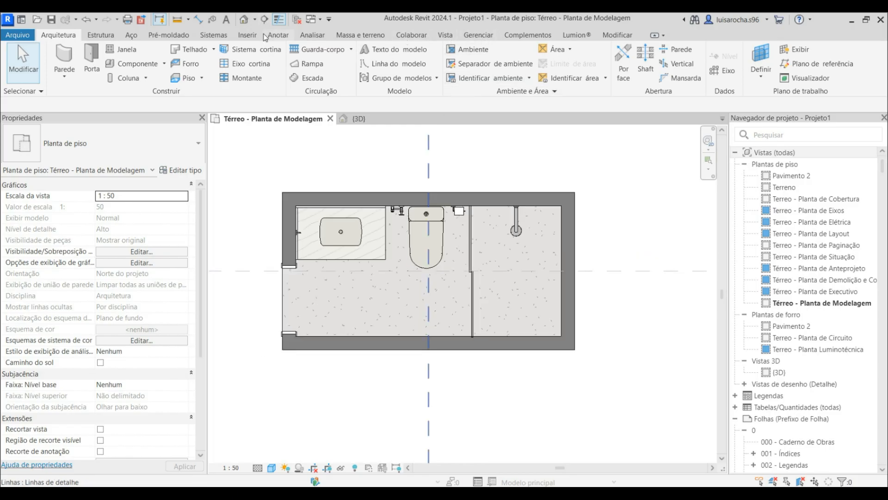
pyautogui.click(229, 468)
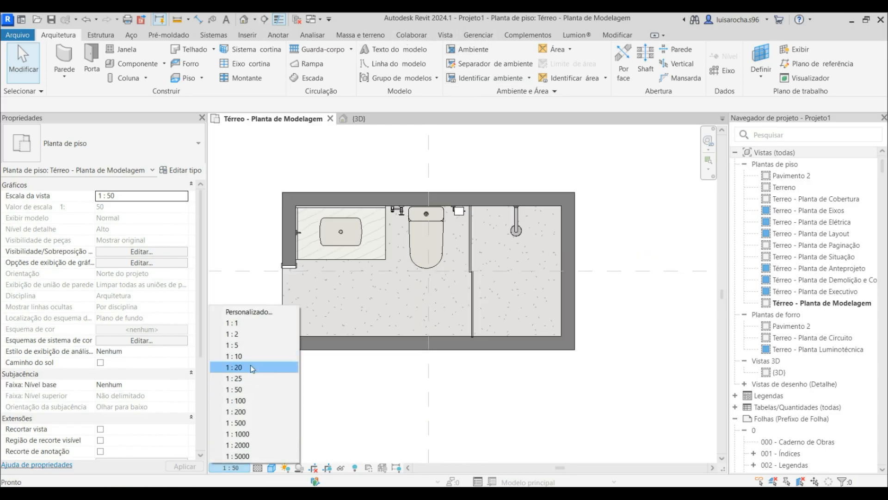
pyautogui.click(252, 368)
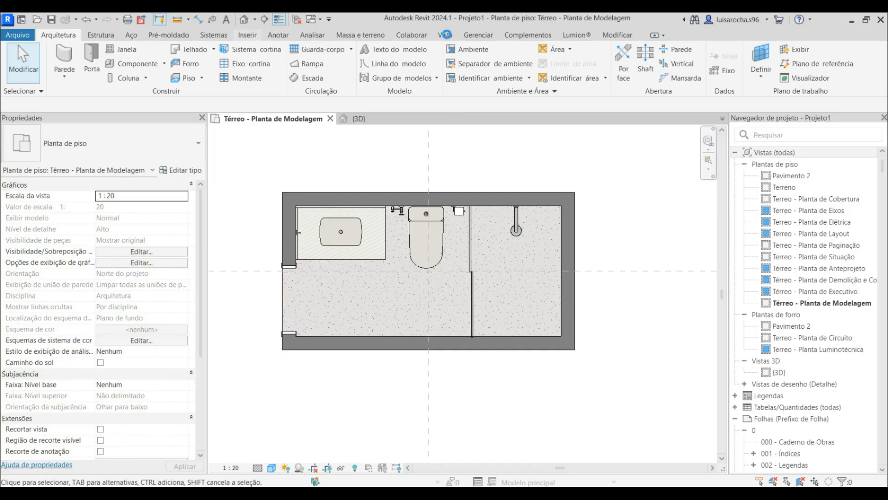
# Create an elevation in front of the toilet facing the fixture wall, and open its view
pyautogui.click(445, 35)
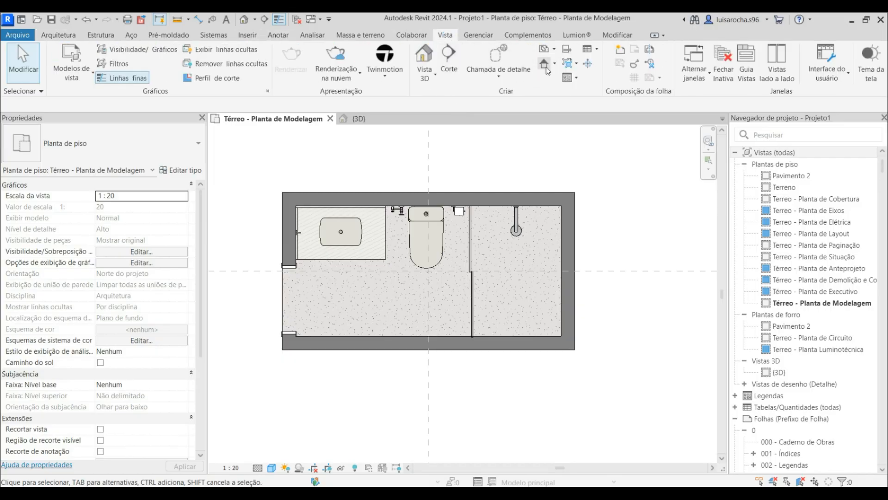
pyautogui.click(546, 68)
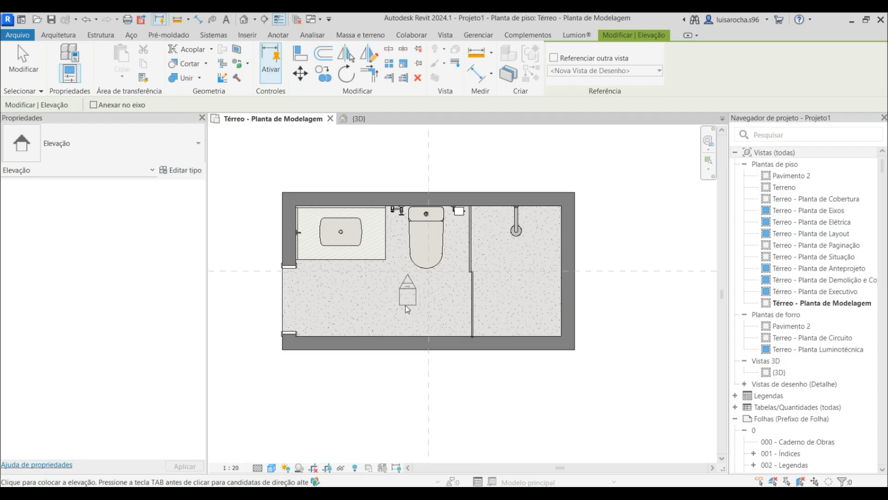
pyautogui.click(405, 305)
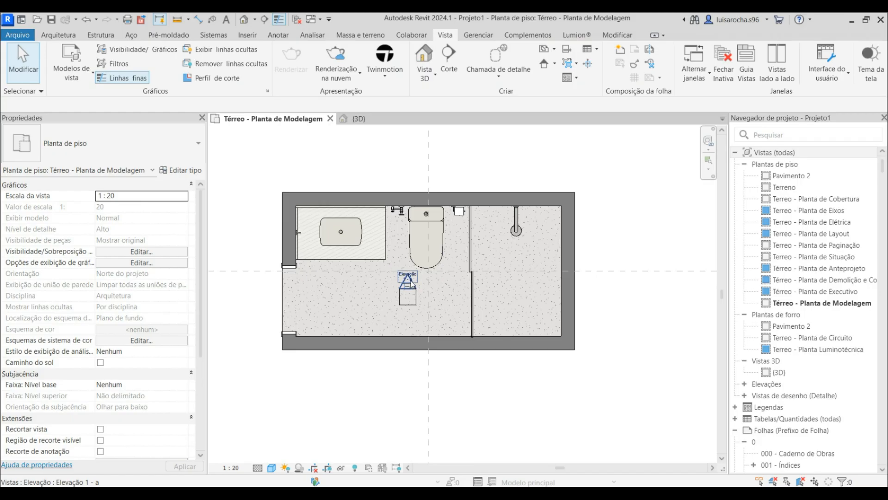
pyautogui.doubleClick(411, 281)
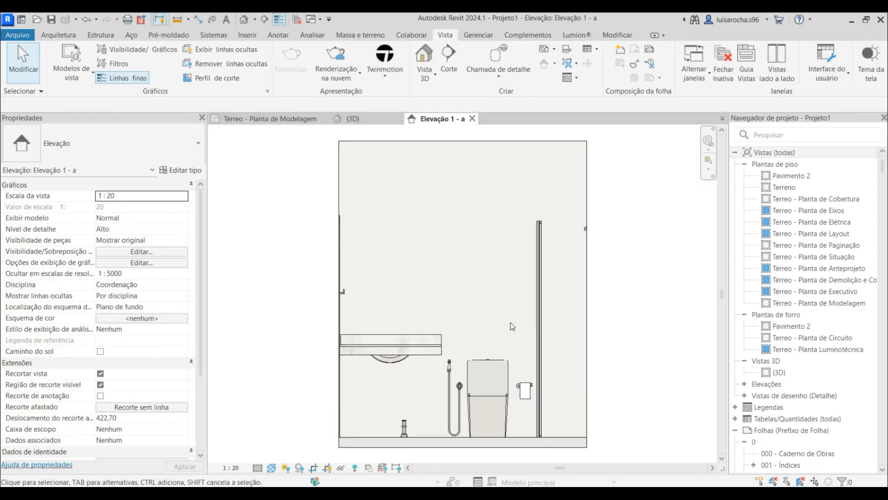
# Extend the elevation's crop extent in the floor plan so it spans the shower area up to the end wall
pyautogui.click(313, 119)
pyautogui.click(407, 280)
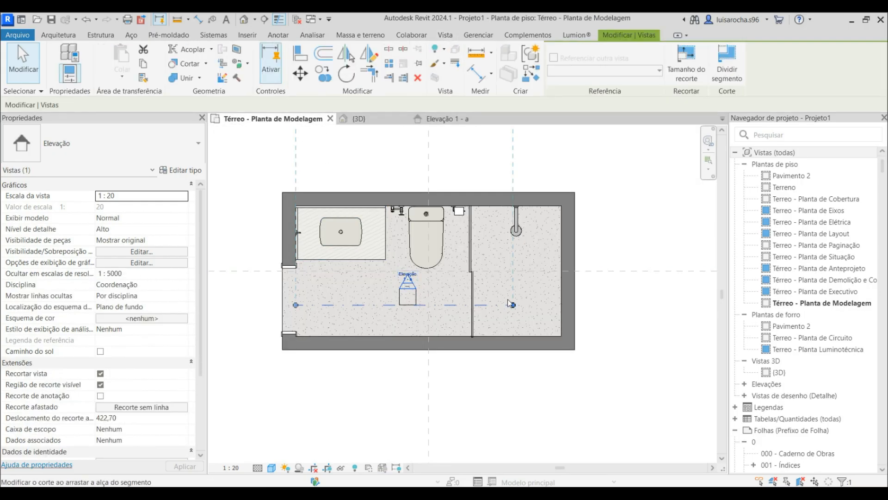
pyautogui.click(458, 120)
pyautogui.click(309, 308)
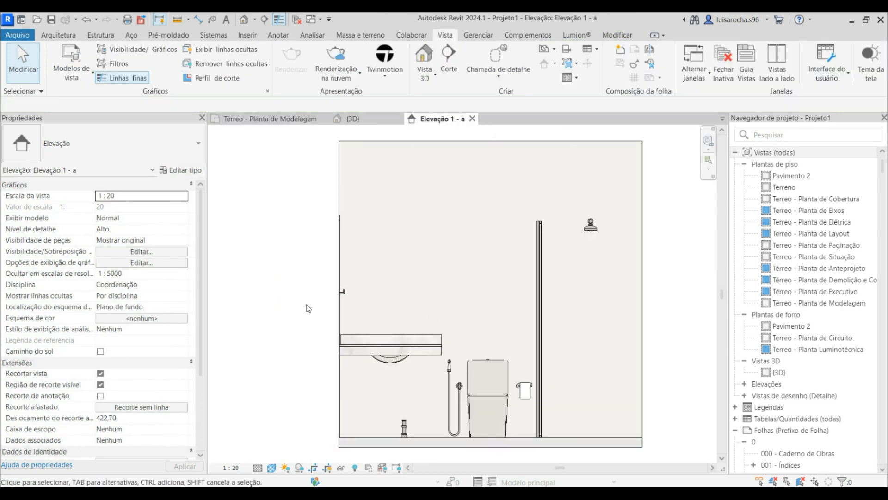
# Align the siphon's vertical centreline with the centre of the washbasin in the elevation
pyautogui.press('a')
pyautogui.press('l')
pyautogui.click(390, 408)
pyautogui.click(405, 428)
pyautogui.press('Escape')
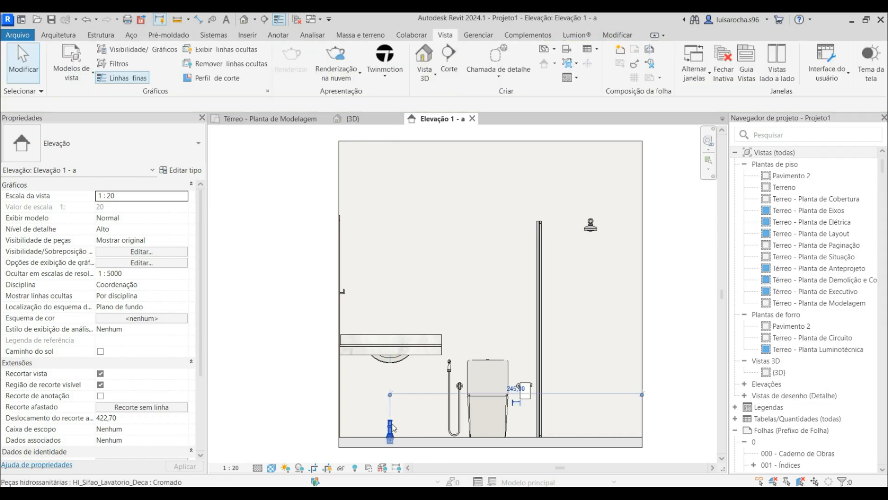
# Move the siphon up from its top centre point to the lowest point of the washbasin's underside
pyautogui.click(390, 428)
pyautogui.click(301, 74)
pyautogui.scroll(5, 389, 423)
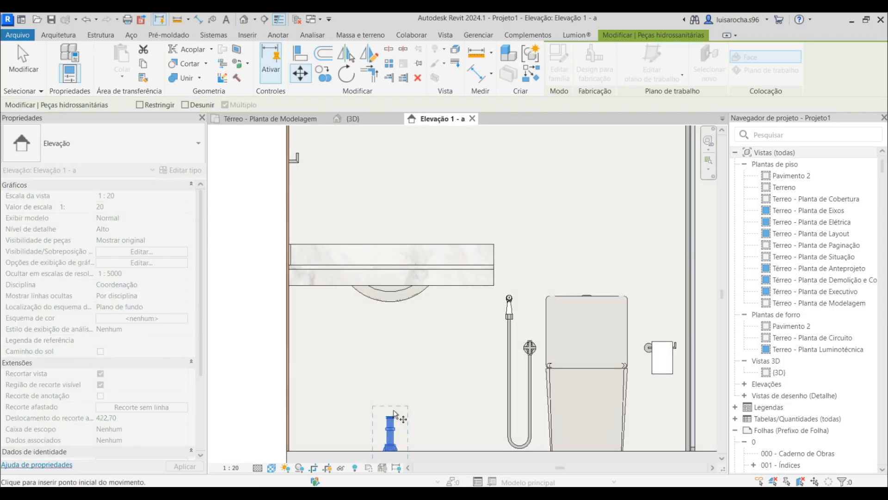
pyautogui.click(387, 422)
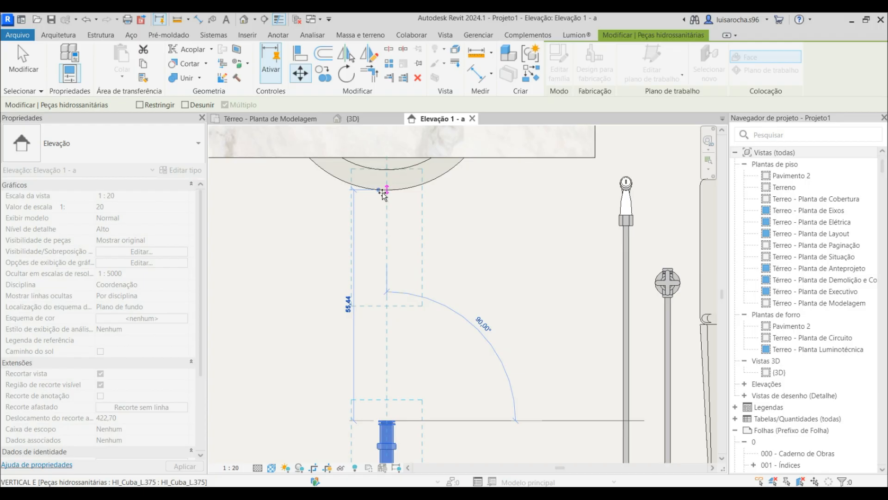
pyautogui.click(387, 191)
pyautogui.click(392, 315)
pyautogui.scroll(-5, 391, 317)
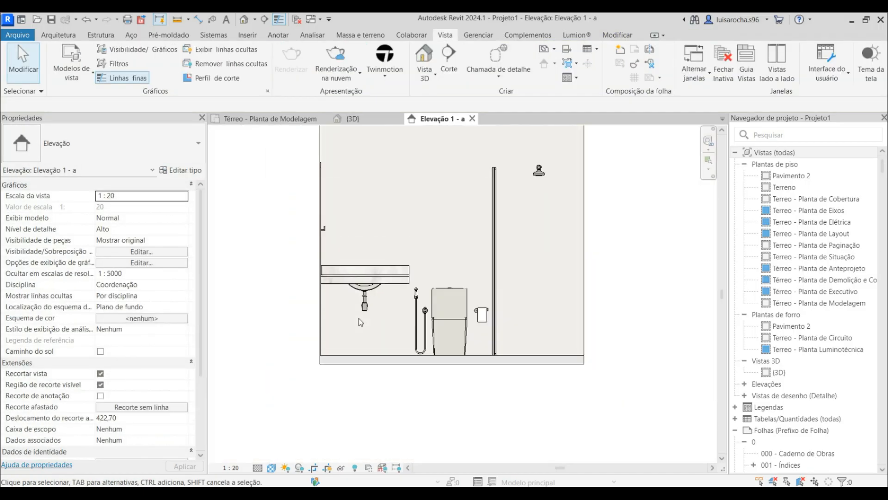
pyautogui.scroll(-2, 278, 332)
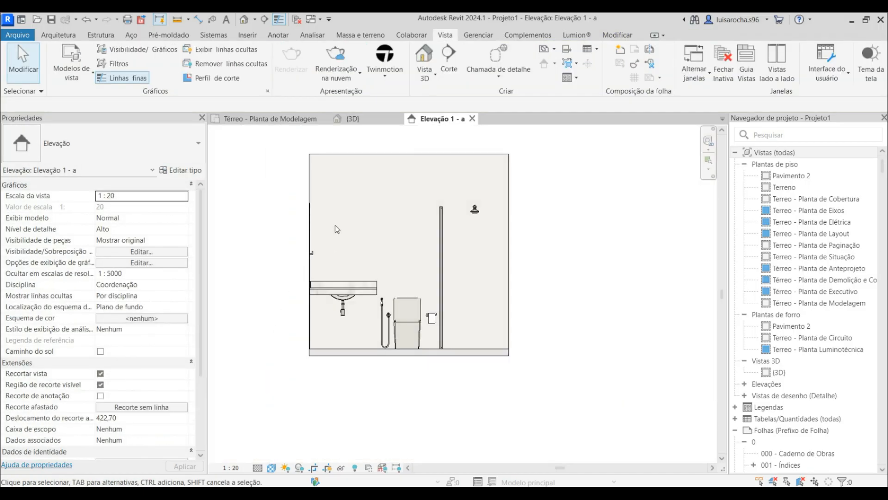
# Place an HI_Registro_Pressão_Disco_Deca valve in Cromado on the wall below the showerhead and adjust its elevation from level
pyautogui.click(69, 35)
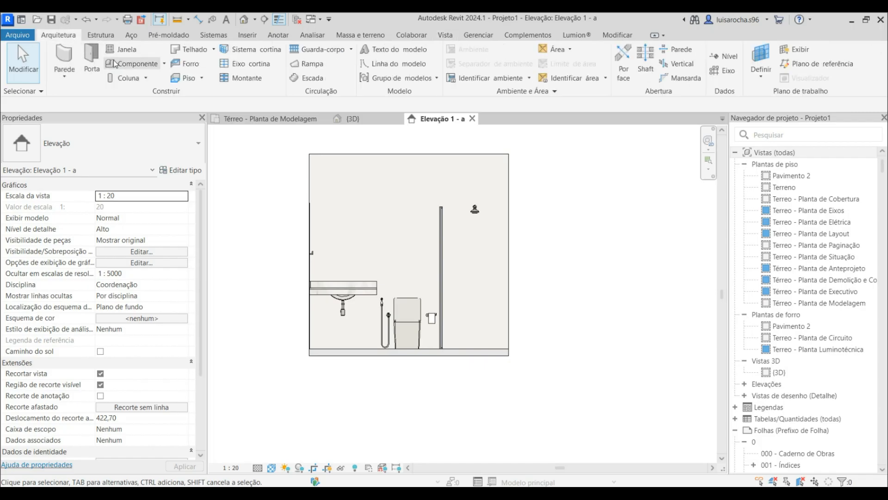
pyautogui.click(123, 63)
pyautogui.click(136, 152)
pyautogui.write('disco')
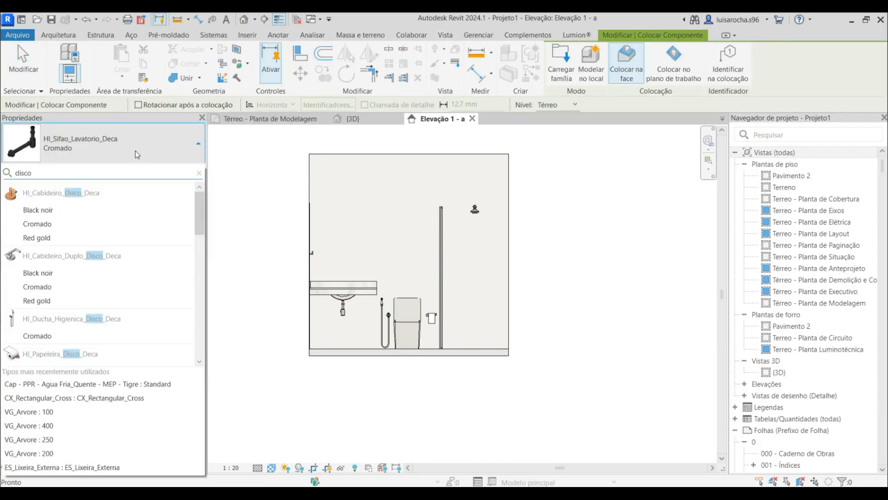
pyautogui.moveTo(114, 259)
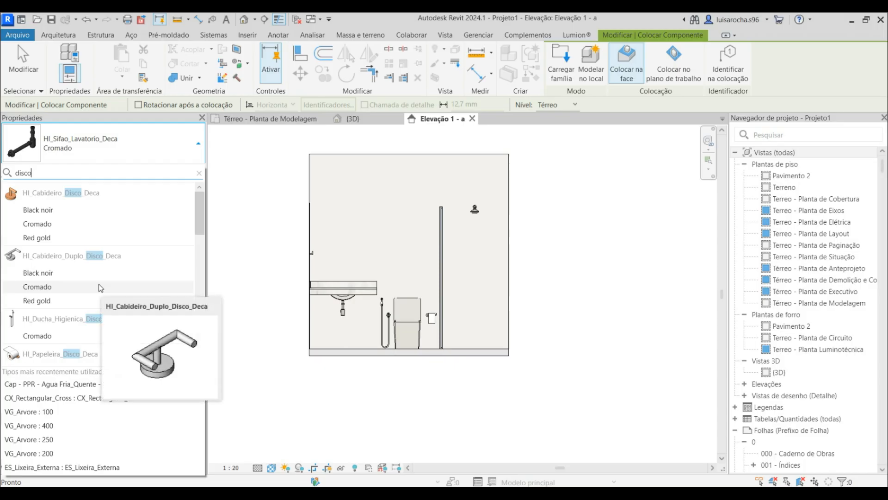
pyautogui.scroll(-3, 78, 306)
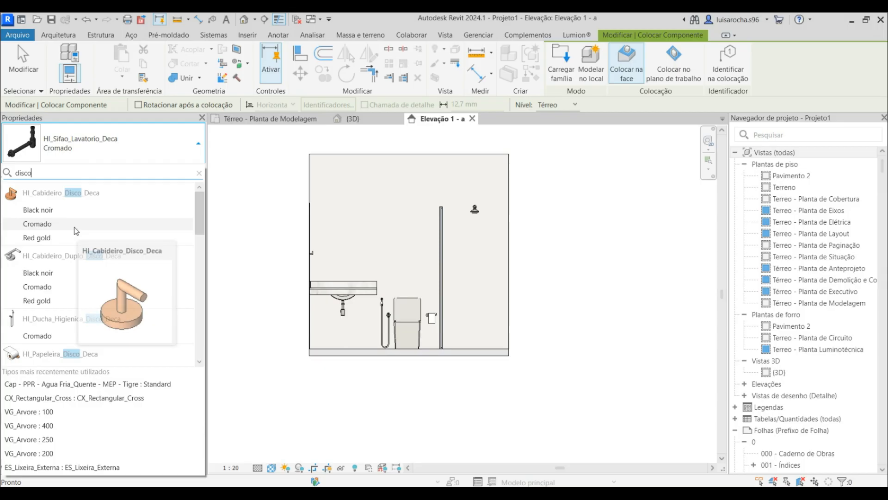
pyautogui.scroll(-1, 80, 317)
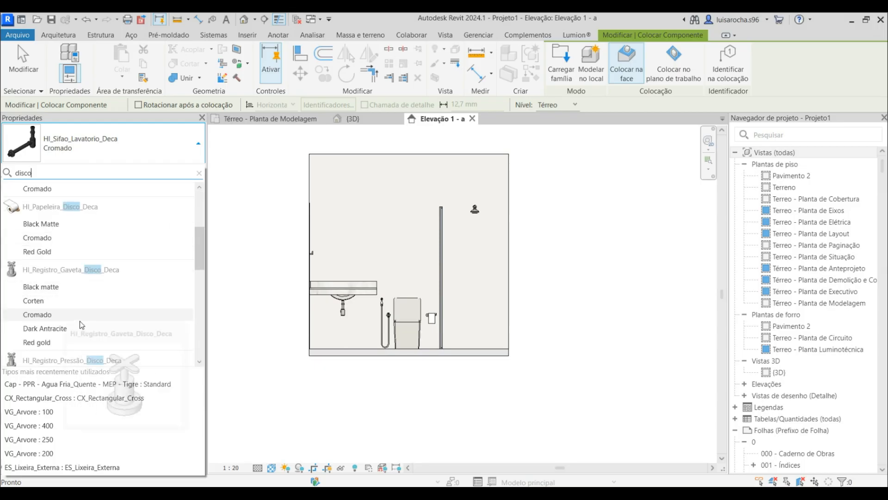
pyautogui.scroll(-1, 82, 327)
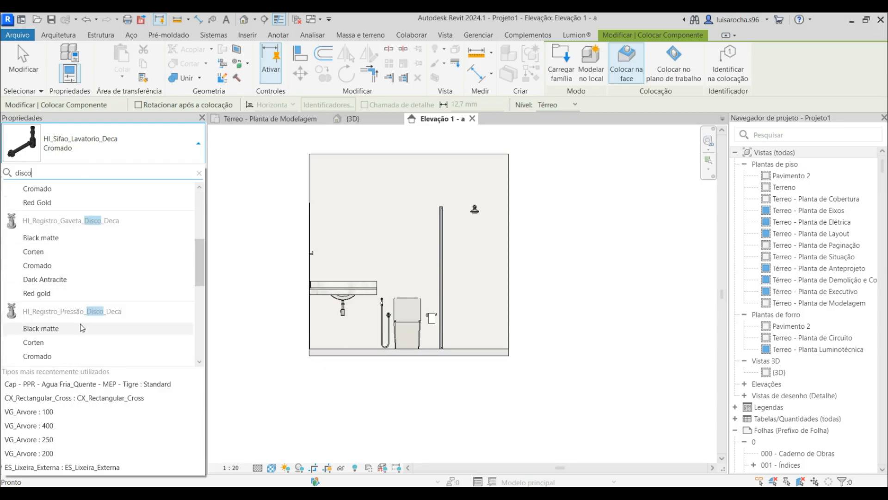
pyautogui.click(74, 356)
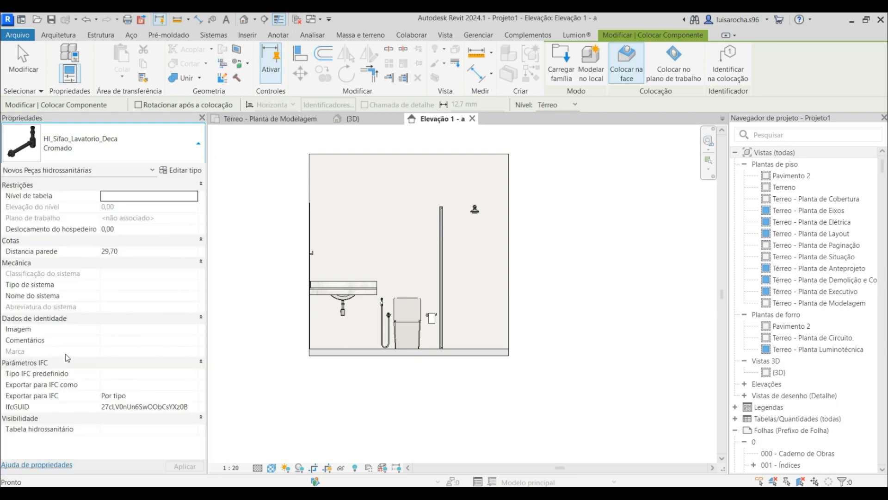
pyautogui.click(475, 277)
pyautogui.press('Escape')
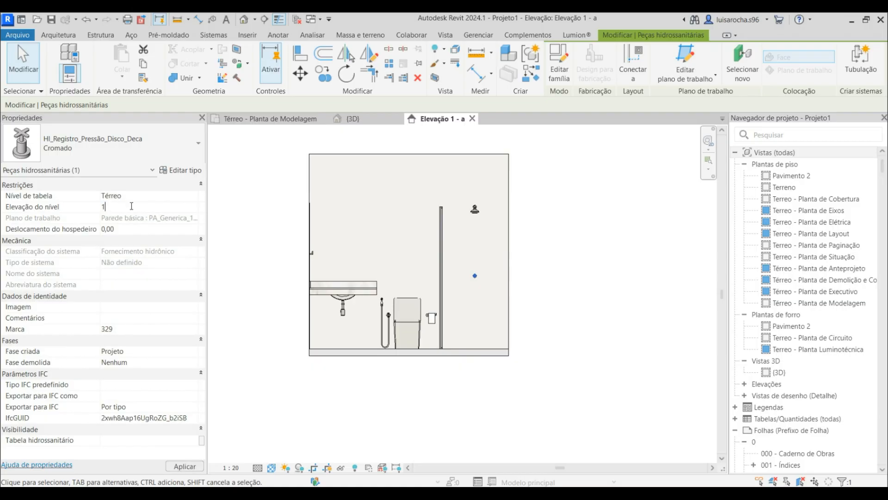
pyautogui.click(554, 274)
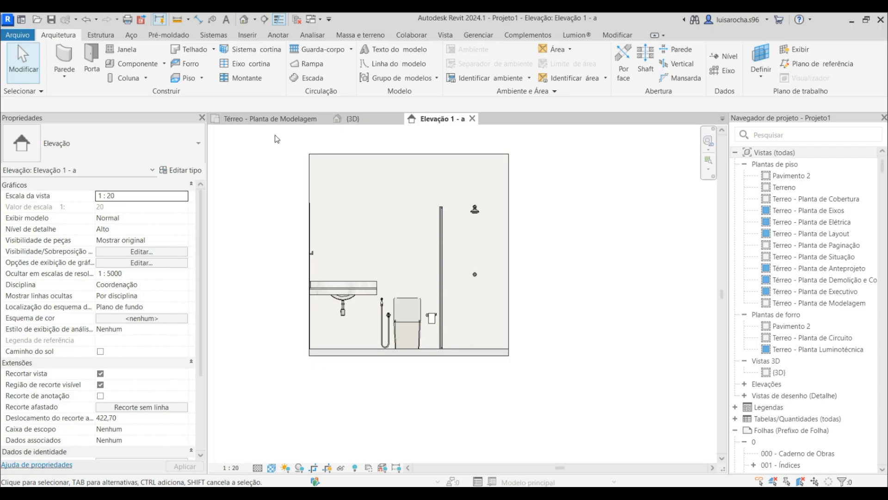
# Place an HI_Torneira_Bancada_Disco_Deca faucet in Cromado on the countertop behind the washbasin, centred on the basin, in the floor plan
pyautogui.click(271, 119)
pyautogui.click(140, 62)
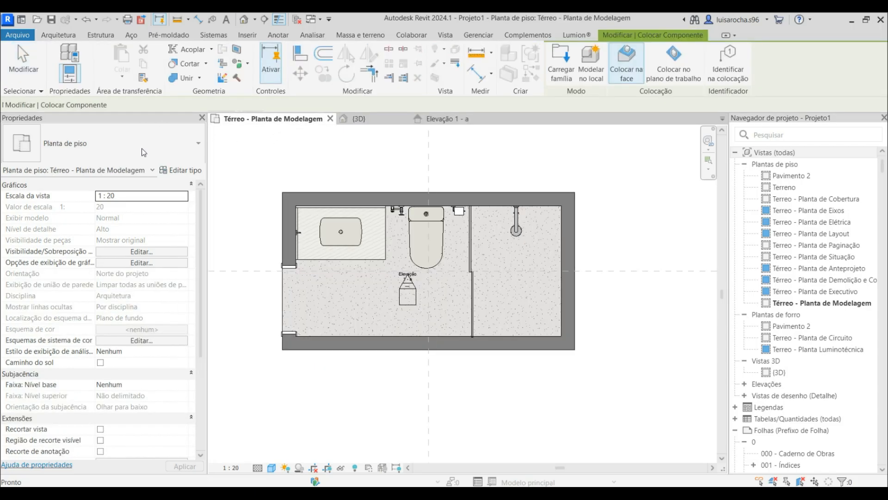
pyautogui.click(137, 145)
pyautogui.write('o')
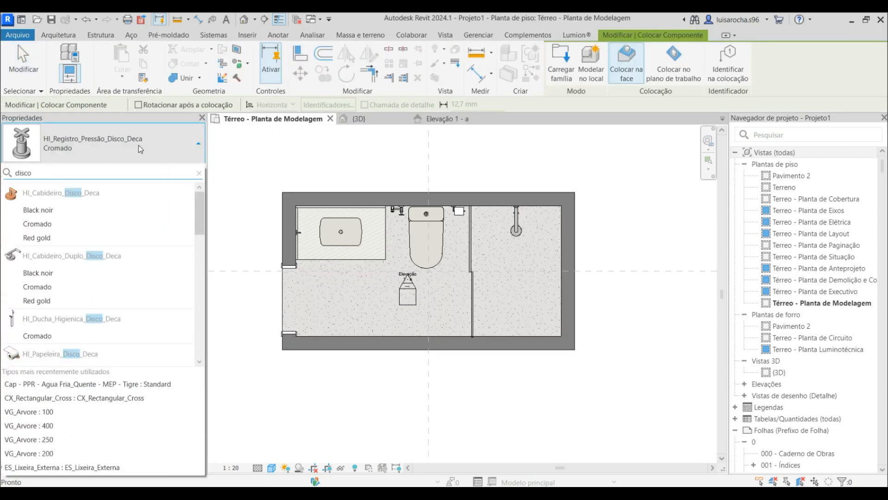
pyautogui.scroll(-1, 111, 319)
pyautogui.scroll(-4, 105, 320)
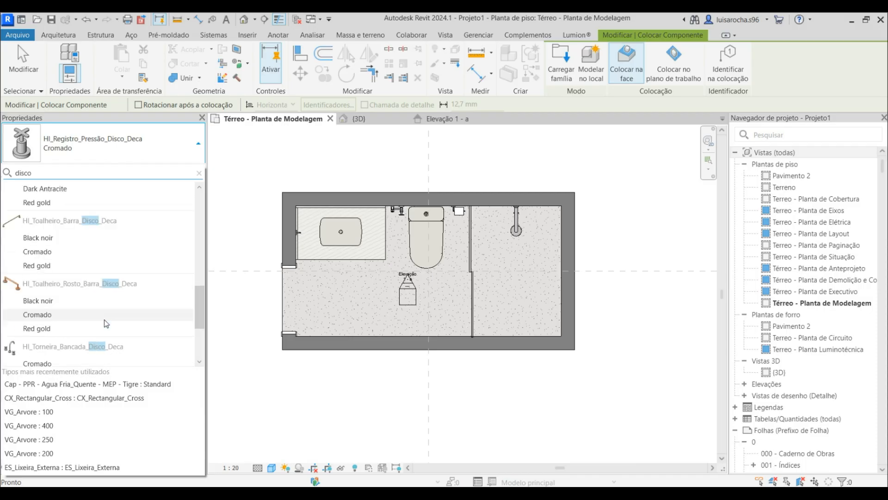
pyautogui.click(67, 276)
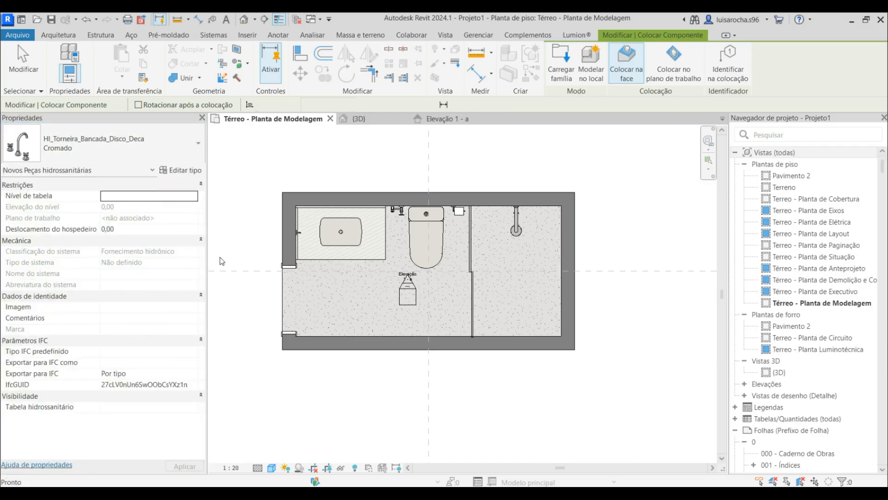
pyautogui.scroll(5, 357, 211)
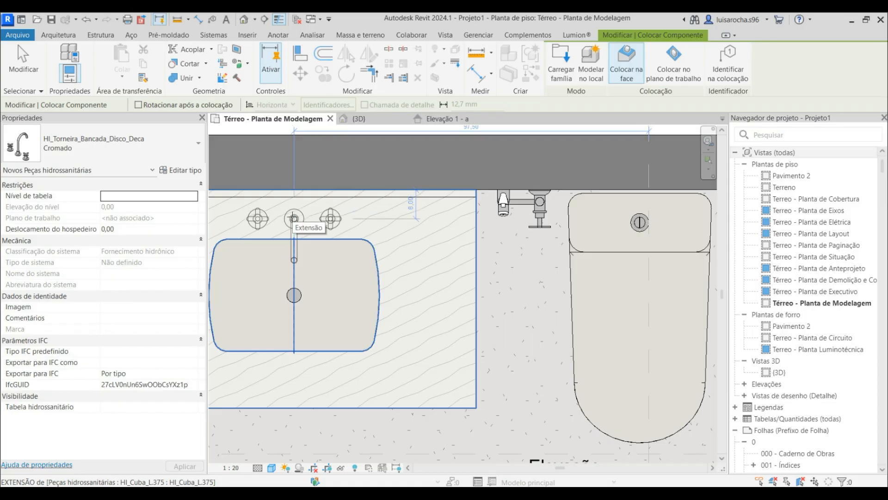
pyautogui.click(293, 218)
pyautogui.press('Escape')
pyautogui.press('Escape')
# Unhide the hidden front wall in the 3D view using the reveal hidden elements mode
pyautogui.click(357, 120)
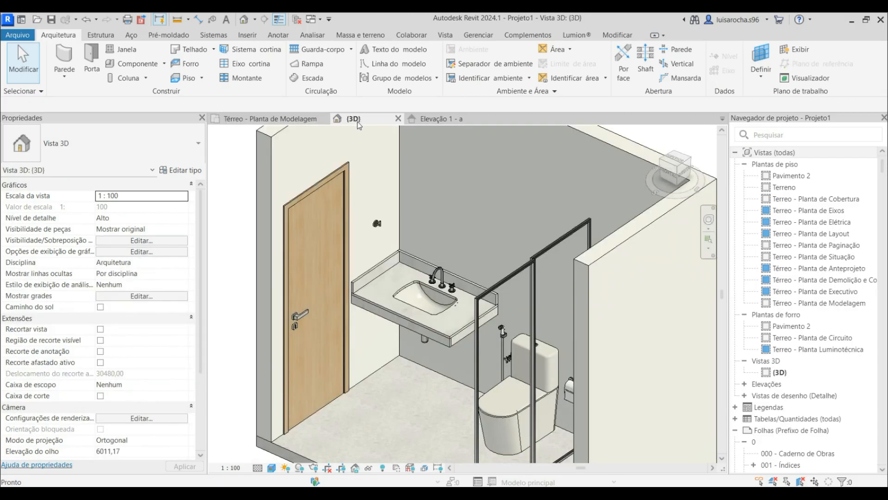
pyautogui.scroll(-4, 447, 236)
pyautogui.keyDown('shift'); pyautogui.moveTo(279, 380); pyautogui.dragTo(306, 354, button='middle'); pyautogui.keyUp('shift')
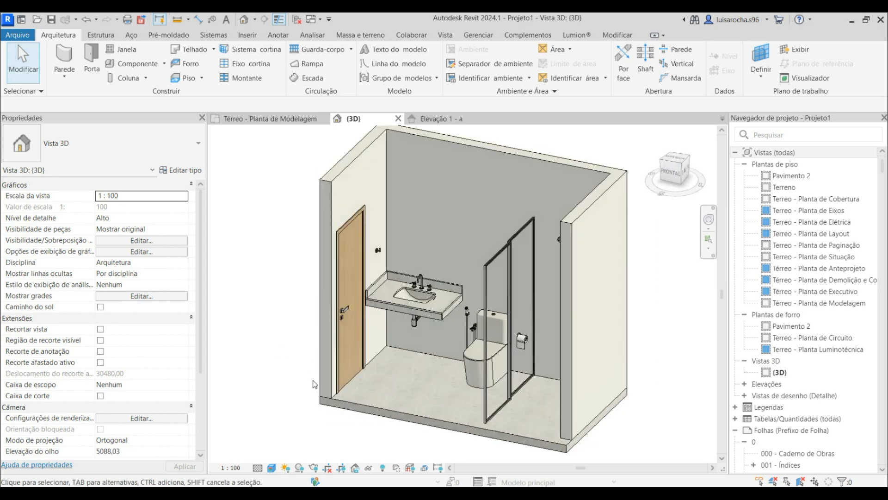
pyautogui.click(382, 468)
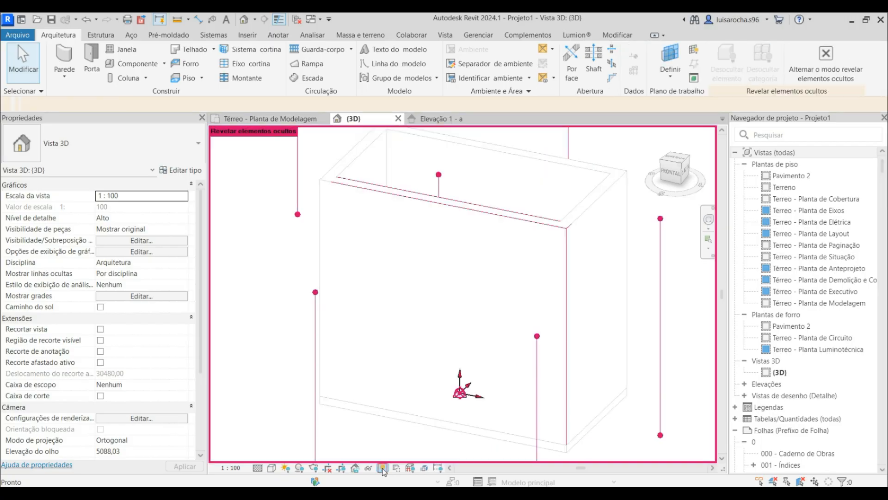
pyautogui.click(368, 190)
pyautogui.rightClick(367, 190)
pyautogui.moveTo(509, 259)
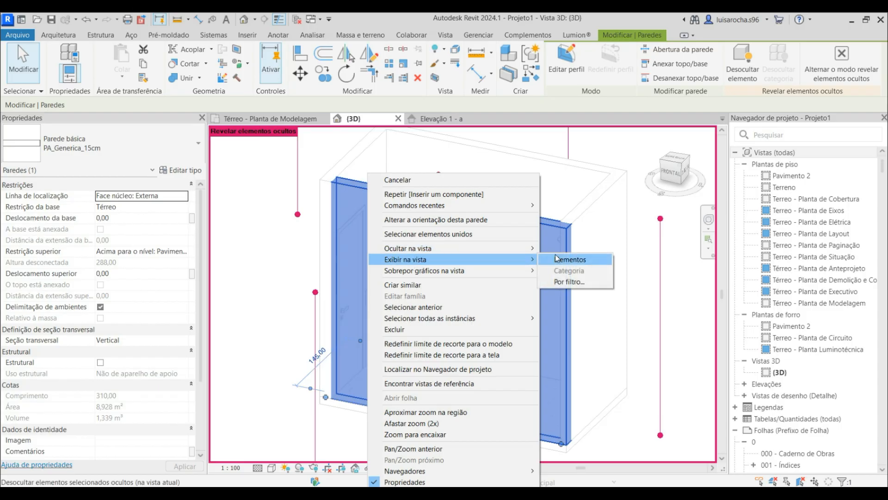
pyautogui.click(560, 259)
pyautogui.click(383, 468)
pyautogui.click(276, 293)
# Place an HI_Toalheiro_Barra_Disco_Deca towel bar in Cromado on the long wall opposite the washbasin and set its elevation from level to 140
pyautogui.keyDown('shift'); pyautogui.moveTo(459, 317); pyautogui.dragTo(230, 458, button='middle'); pyautogui.keyUp('shift')
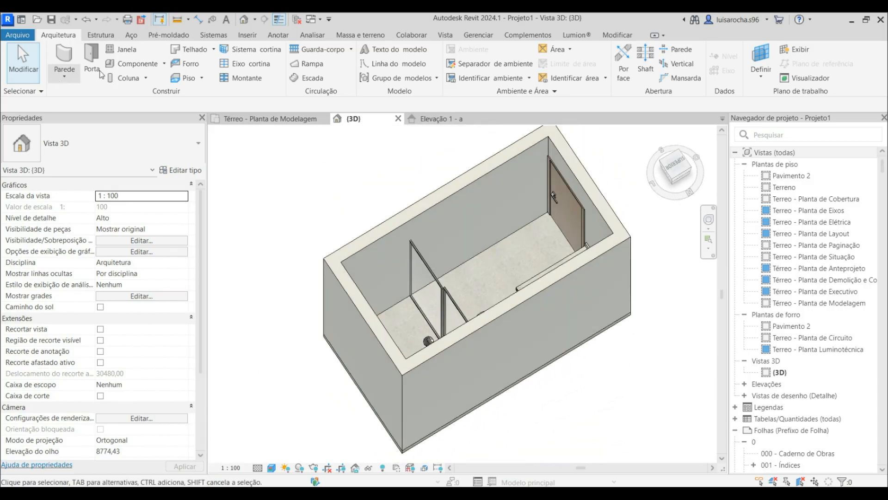
pyautogui.click(124, 67)
pyautogui.click(148, 144)
pyautogui.write('toalheiro')
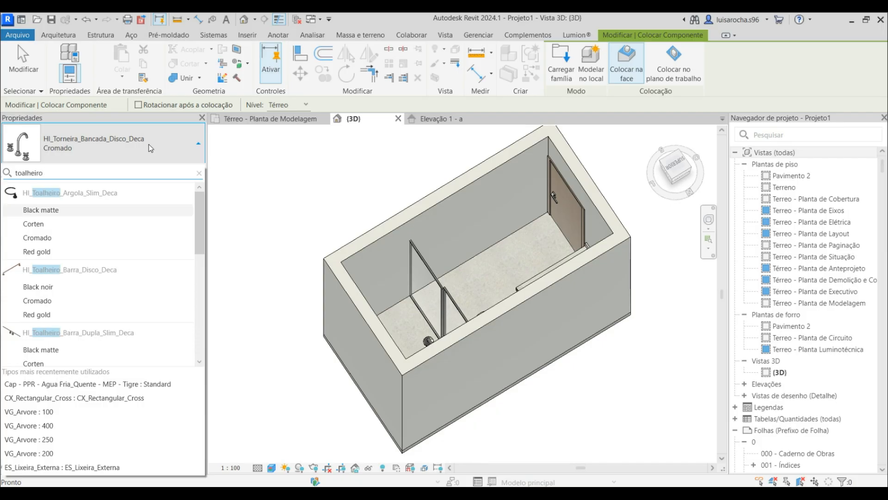
pyautogui.click(64, 299)
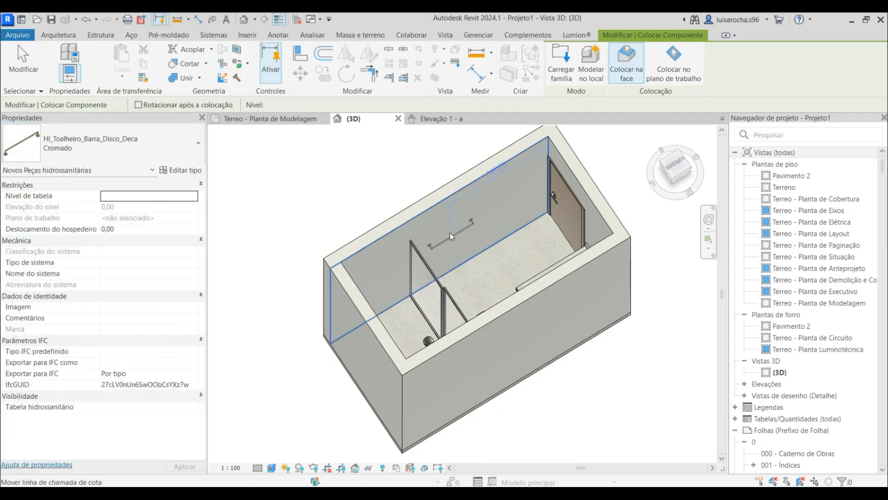
pyautogui.press('Escape')
pyautogui.press('Escape')
pyautogui.click(459, 234)
pyautogui.click(141, 208)
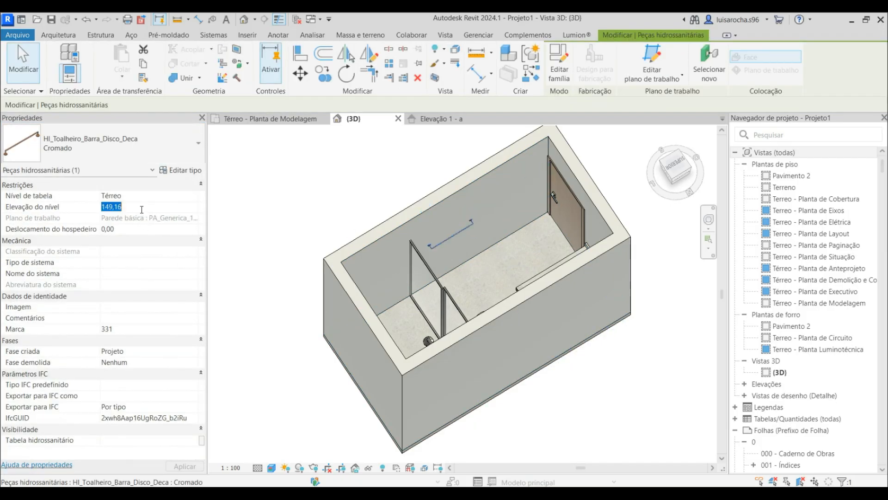
# Set the towel bar's distance from the outer face of the door-side wall to 160 in the floor plan
pyautogui.click(271, 119)
pyautogui.scroll(-5, 370, 240)
pyautogui.scroll(4, 443, 297)
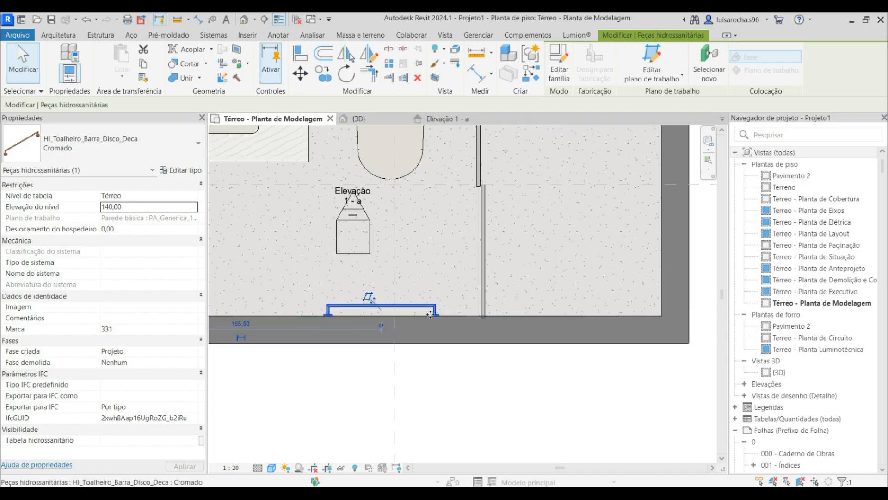
pyautogui.scroll(-4, 429, 315)
pyautogui.click(321, 317)
pyautogui.write('1')
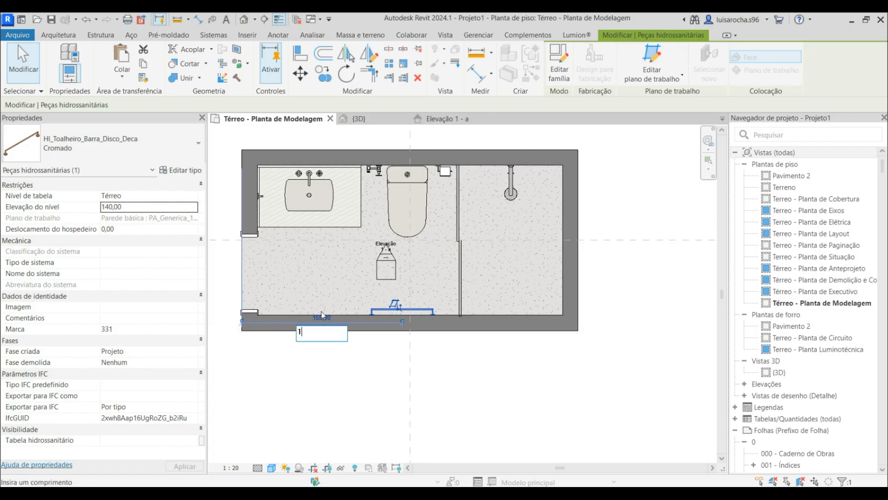
pyautogui.write('60')
pyautogui.press('Return')
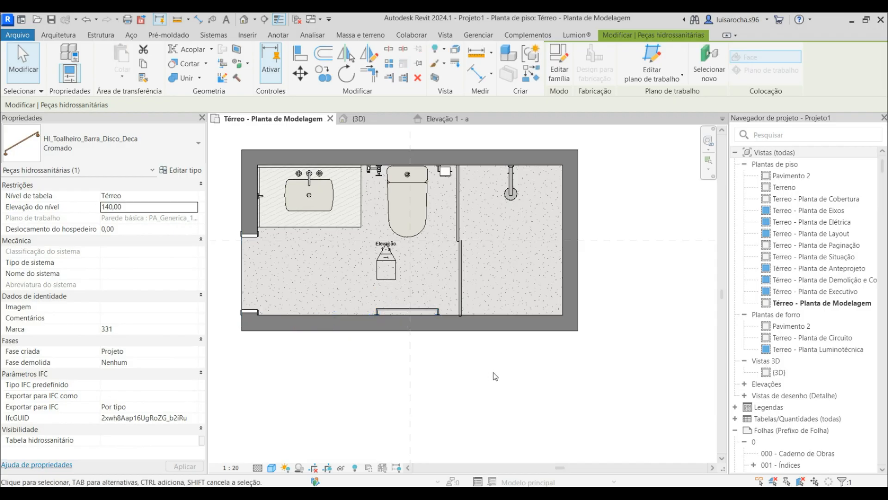
pyautogui.click(495, 376)
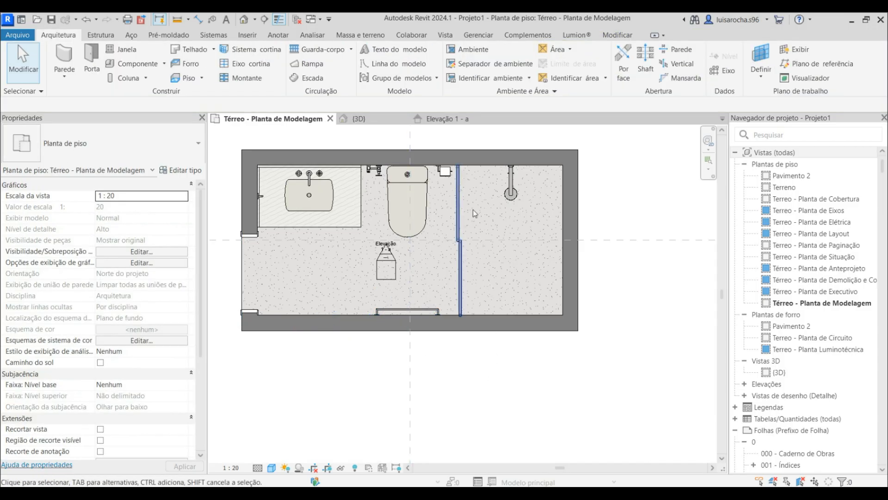
# Place another HI_Registro_Pressão_Disco_Deca valve high on the wall above the toilet in Elevação 1 - a, about 180 from the shower's side wall
pyautogui.click(442, 116)
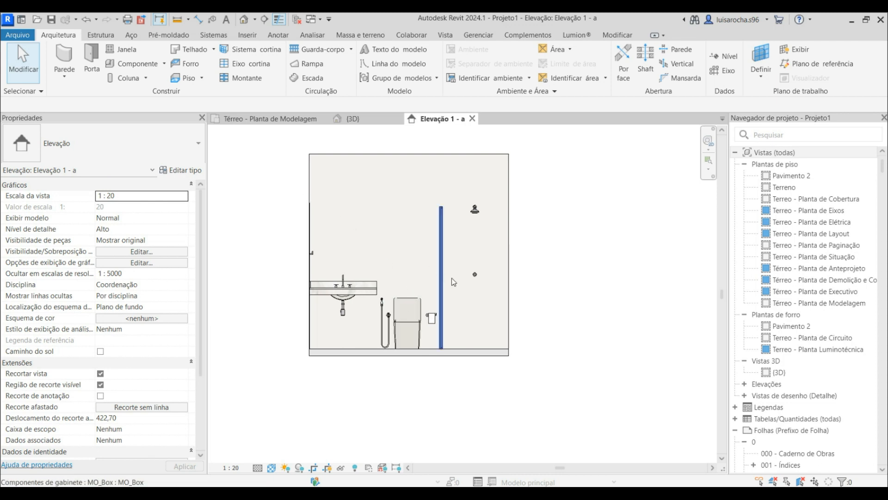
pyautogui.click(475, 274)
pyautogui.press('c')
pyautogui.press('s')
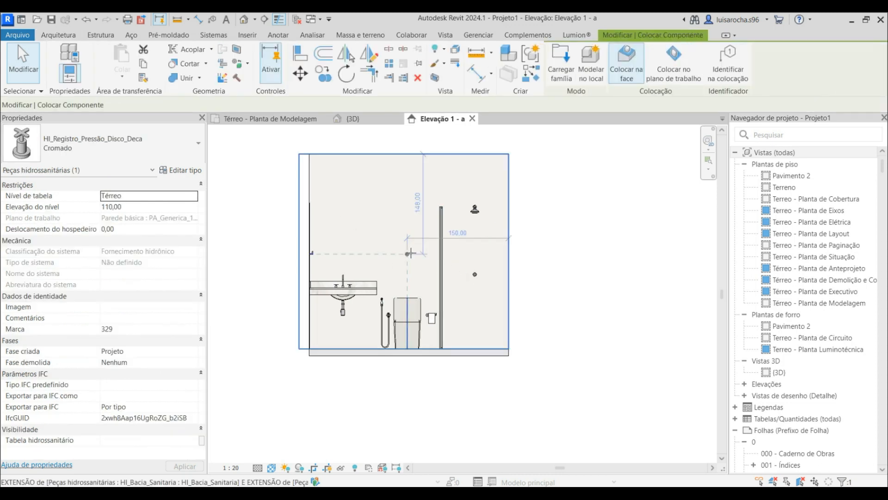
pyautogui.scroll(2, 392, 236)
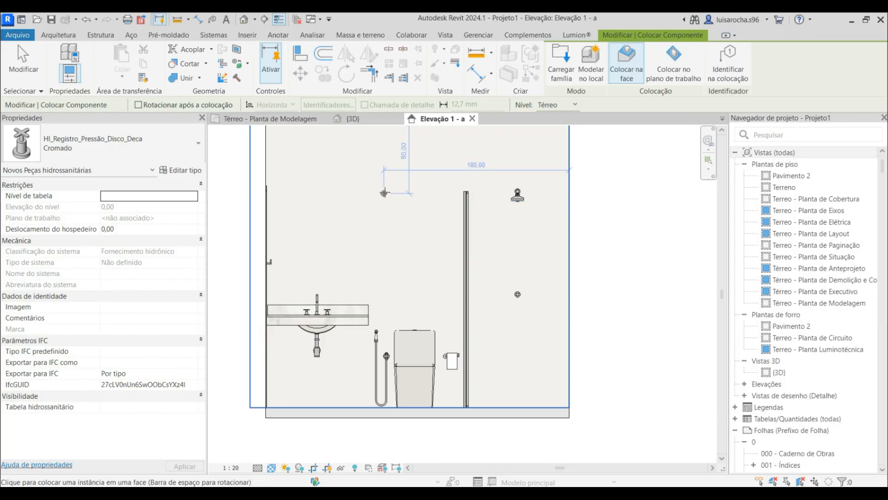
pyautogui.click(384, 193)
pyautogui.press('Escape')
pyautogui.press('Escape')
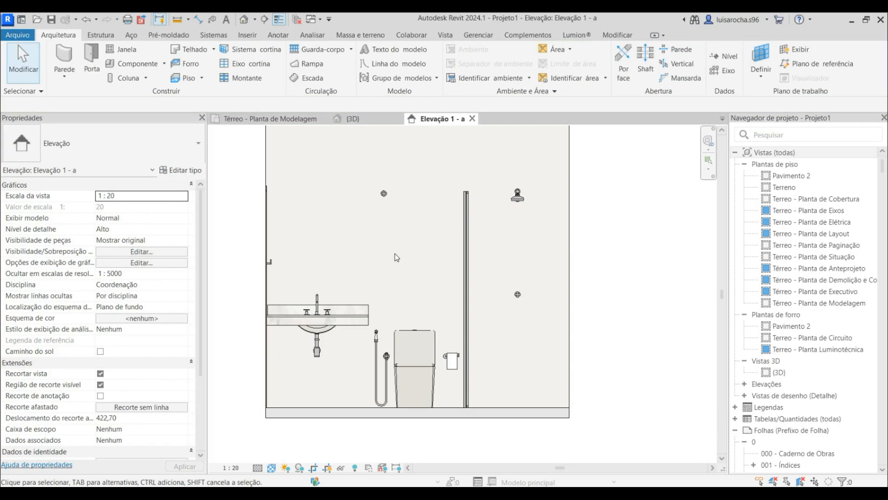
# Align the new upper valve vertically with the centre of the hygienic shower's valve beside the toilet
pyautogui.press('a')
pyautogui.press('l')
pyautogui.press('Escape')
pyautogui.press('a')
pyautogui.press('l')
pyautogui.click(387, 359)
pyautogui.click(384, 194)
pyautogui.press('Escape')
pyautogui.press('Escape')
# Copy the upper valve horizontally towards the glass partition, to 117.50 from the shower's side wall
pyautogui.click(387, 194)
pyautogui.click(322, 80)
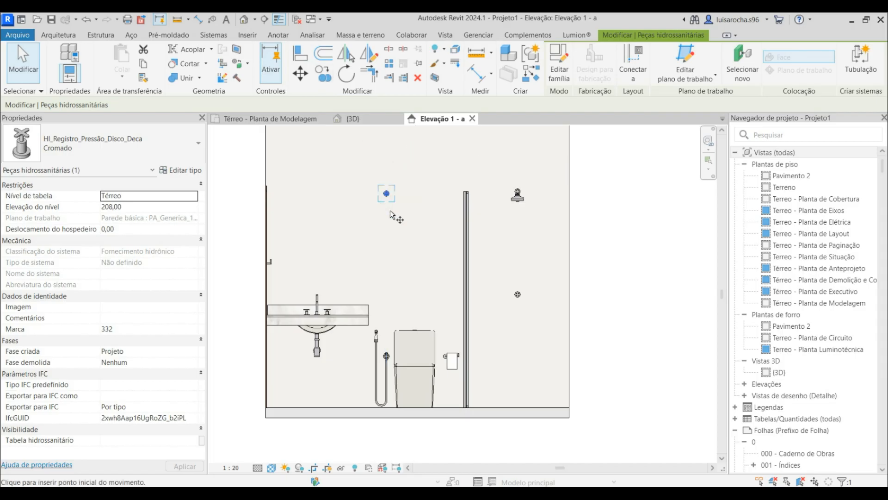
pyautogui.click(386, 193)
pyautogui.click(447, 193)
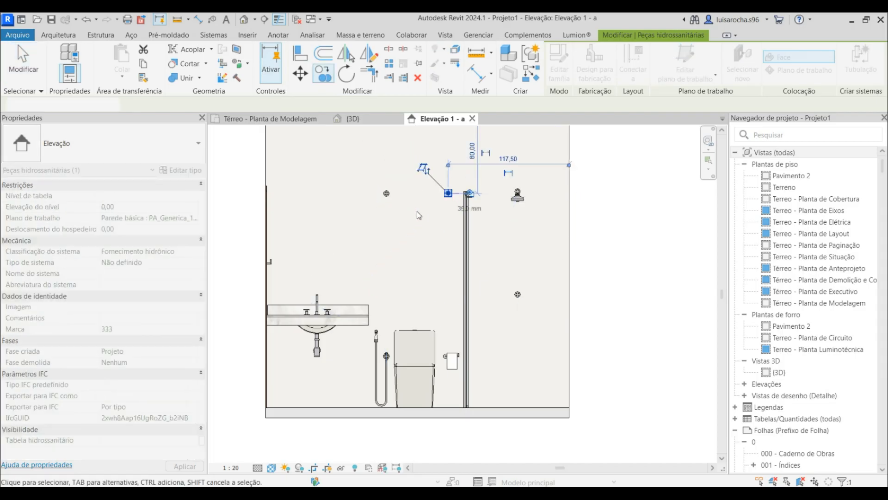
pyautogui.press('Escape')
pyautogui.press('Escape')
# Change the two upper valves to the HI_Registro_Gaveta_Disco_Deca type in Cromado
pyautogui.moveTo(233, 156); pyautogui.dragTo(463, 208)
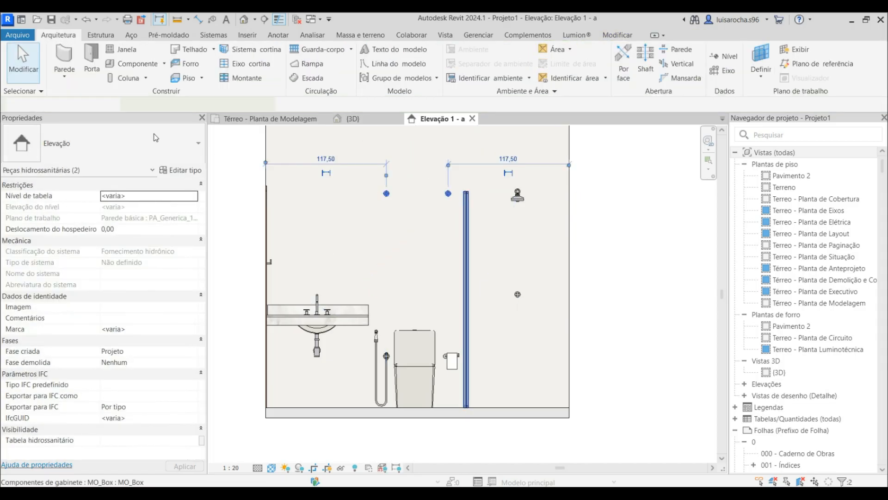
pyautogui.click(198, 143)
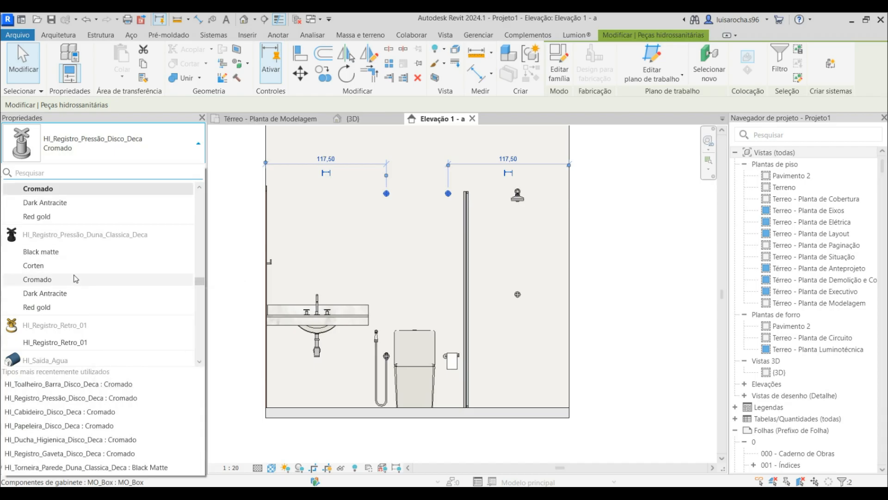
pyautogui.scroll(1, 73, 273)
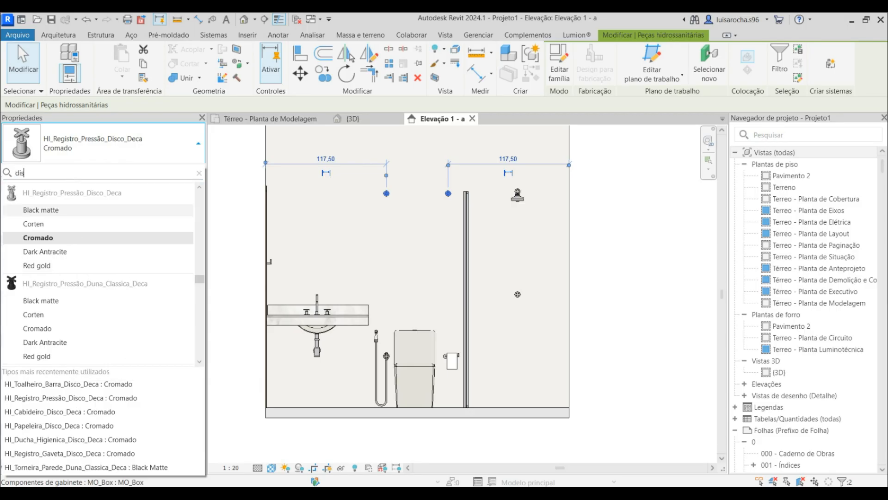
pyautogui.write('co')
pyautogui.scroll(-4, 120, 314)
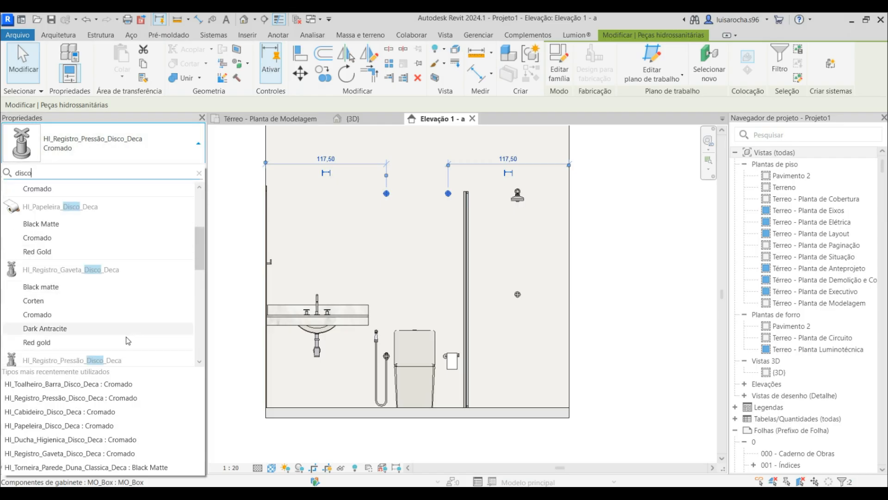
pyautogui.click(92, 315)
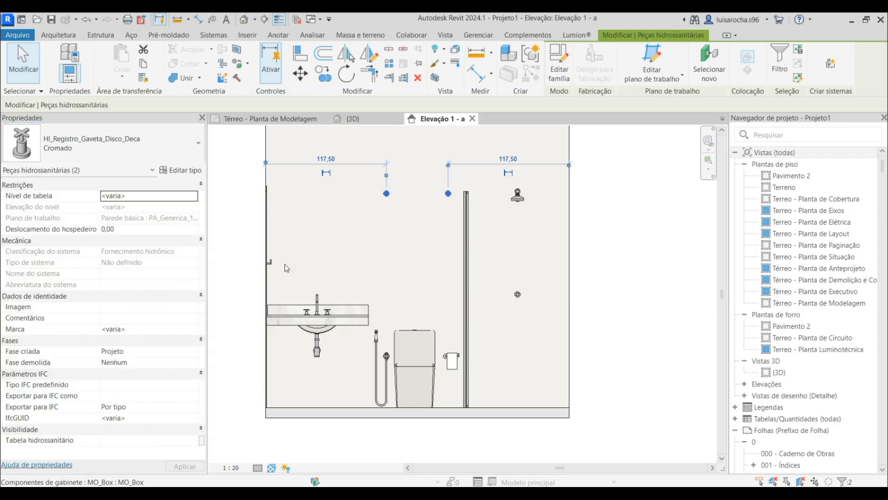
pyautogui.click(377, 255)
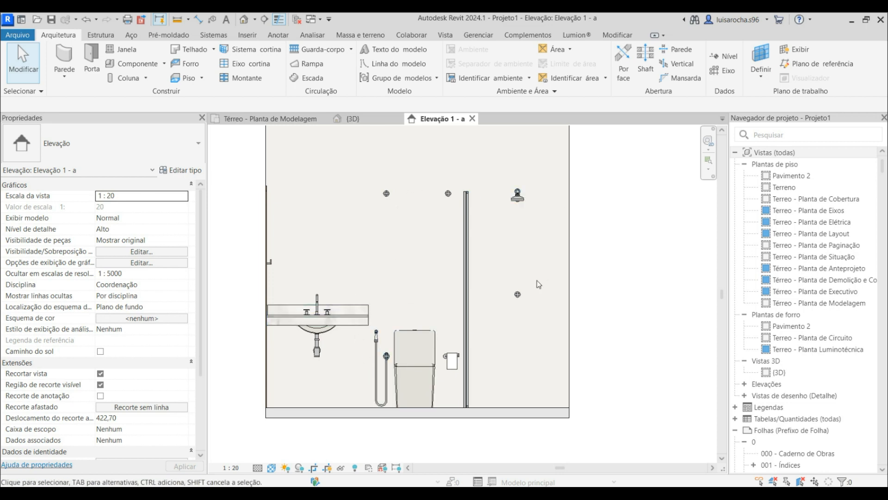
# Move the pressure valve below the showerhead horizontally by 5 towards the glass partition
pyautogui.click(518, 296)
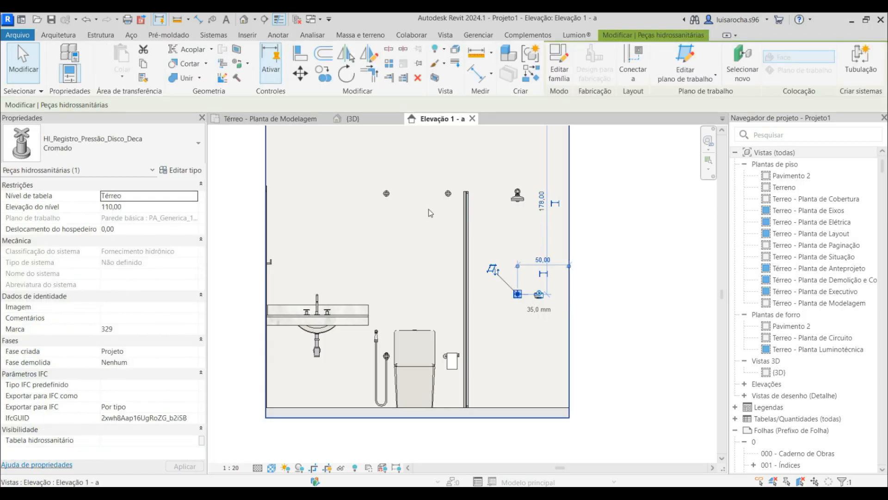
pyautogui.click(300, 73)
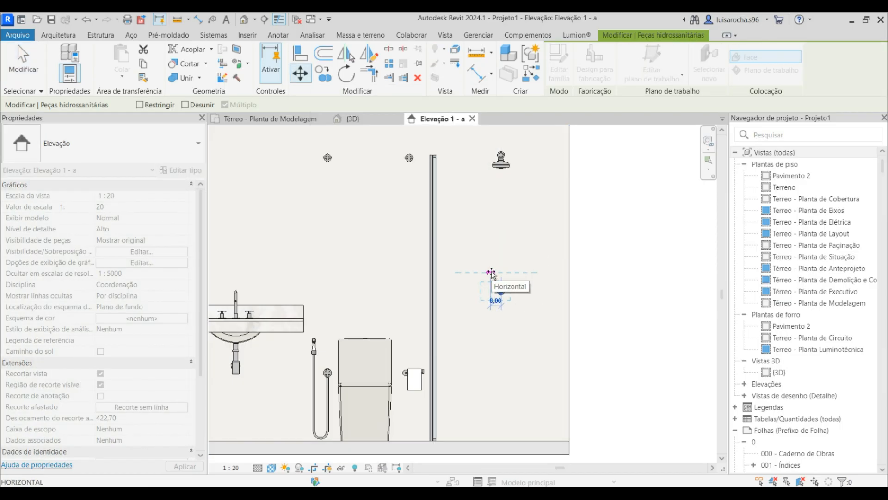
pyautogui.write('5')
pyautogui.press('Return')
# Copy the shower's pressure valve horizontally by 10 towards the shower's side wall
pyautogui.click(324, 74)
pyautogui.click(461, 242)
pyautogui.write('10')
pyautogui.press('Return')
pyautogui.press('Escape')
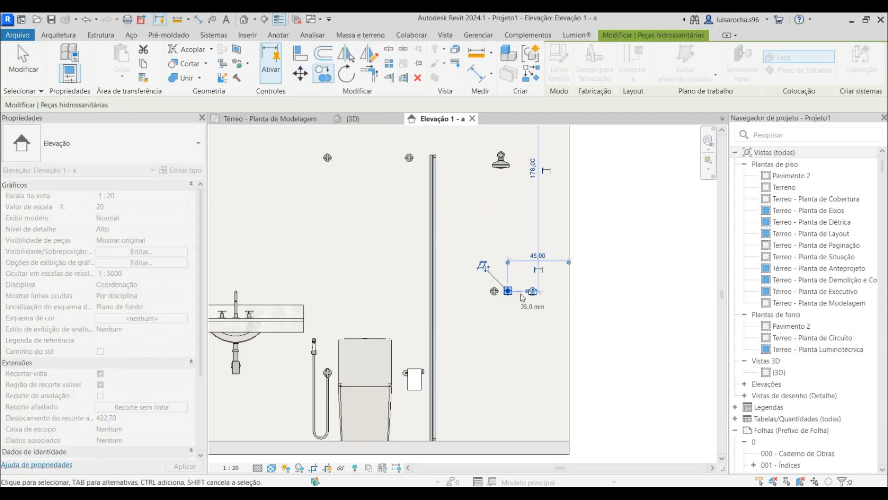
pyautogui.press('Escape')
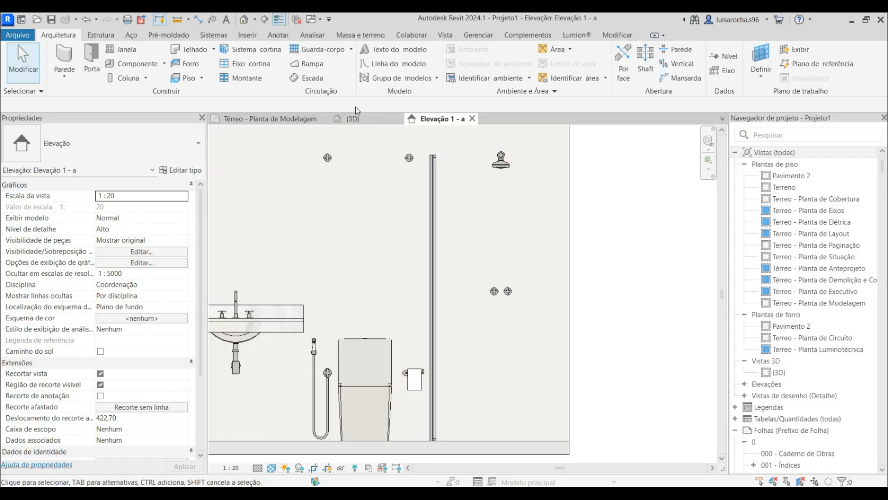
# Check the valve spacing in 3D and move the copied shower valve another 5 towards the side wall in the elevation
pyautogui.click(354, 119)
pyautogui.keyDown('shift'); pyautogui.moveTo(316, 228); pyautogui.dragTo(630, 204, button='middle'); pyautogui.keyUp('shift')
pyautogui.scroll(4, 543, 250)
pyautogui.moveTo(526, 211)
pyautogui.keyDown('shift'); pyautogui.mouseDown(button='middle')
pyautogui.moveTo(547, 176)
pyautogui.moveTo(526, 196)
pyautogui.mouseUp(button='middle'); pyautogui.keyUp('shift')
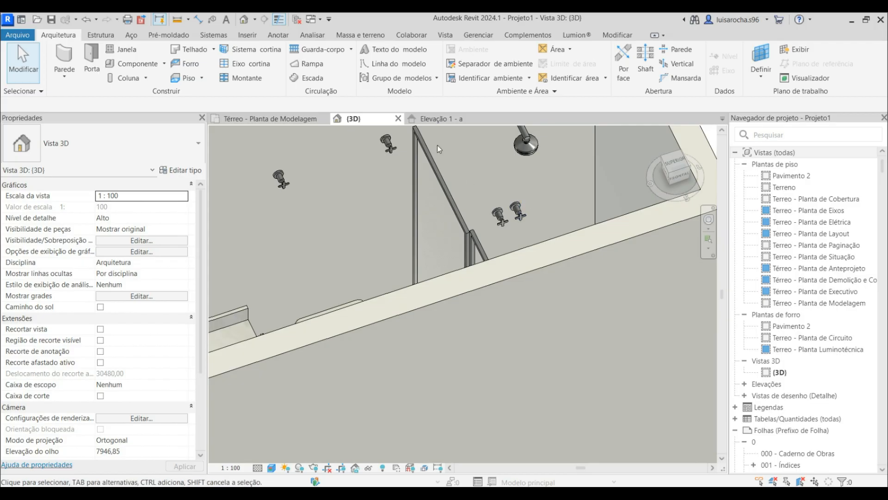
pyautogui.click(437, 119)
pyautogui.click(508, 291)
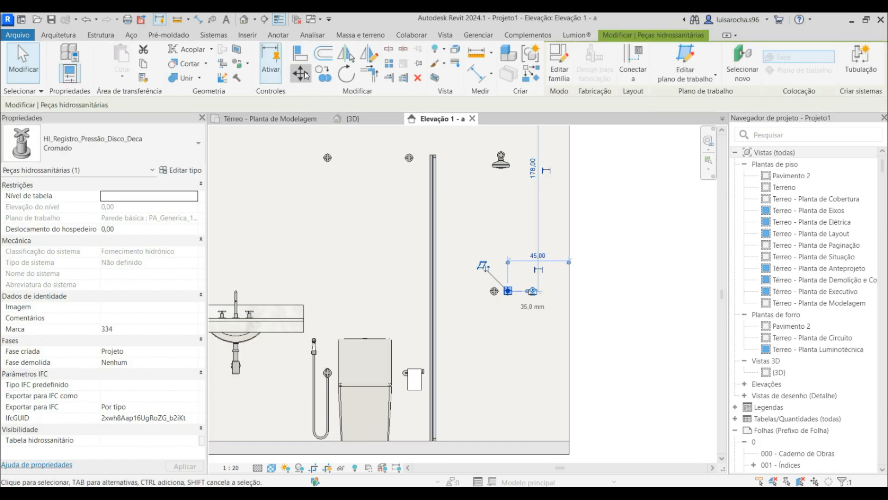
pyautogui.click(301, 73)
pyautogui.click(475, 249)
pyautogui.write('5')
pyautogui.press('Return')
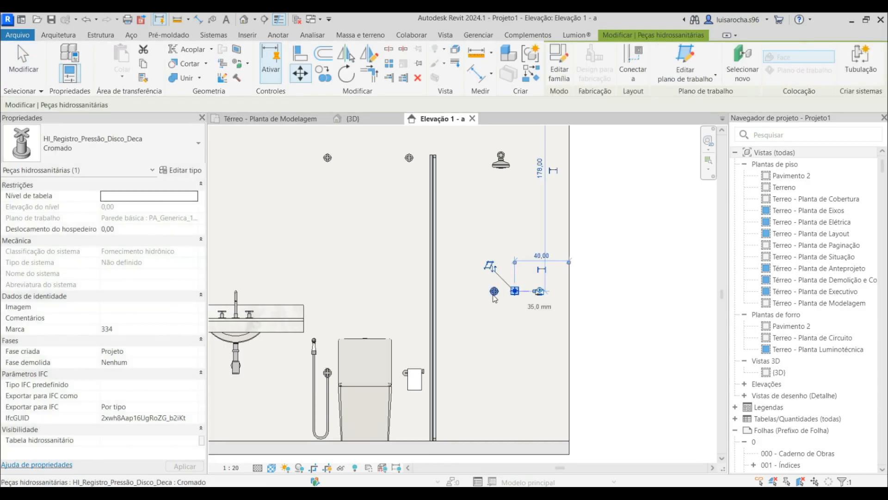
# Move the shower valve nearer the glass partition another 5 towards the partition
pyautogui.click(495, 292)
pyautogui.click(300, 74)
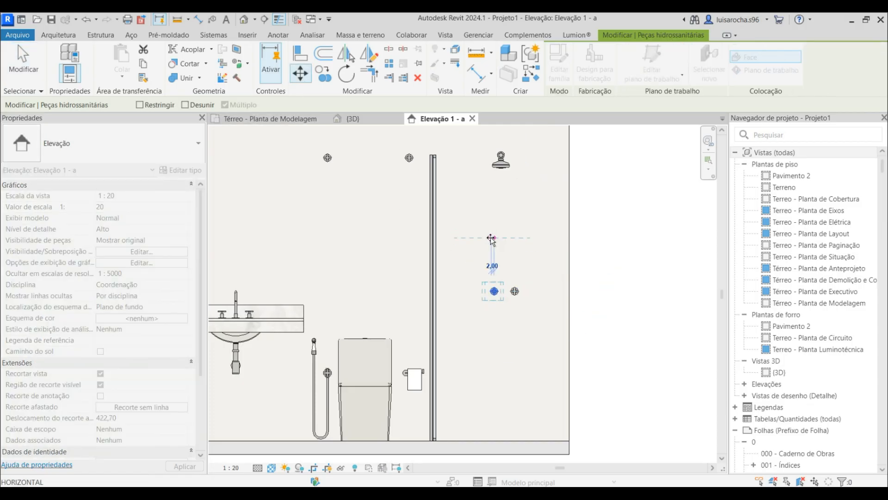
pyautogui.write('5')
pyautogui.press('Return')
pyautogui.click(569, 302)
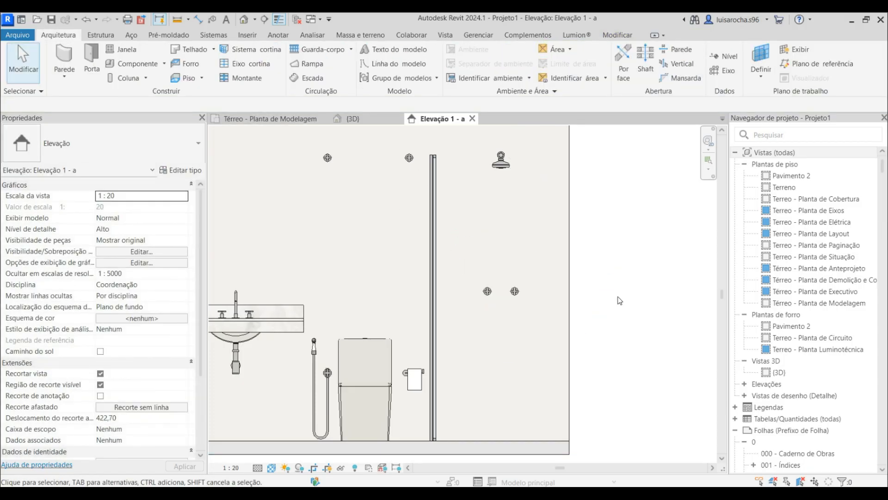
# Try to copy the two upper gate valves horizontally into the shower area, one on each side of the showerhead
pyautogui.click(328, 159)
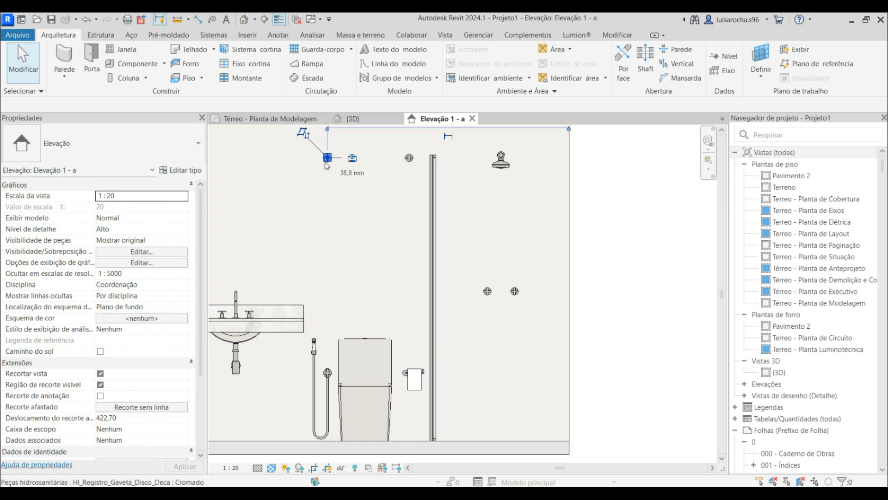
pyautogui.keyDown('ctrl'); pyautogui.click(408, 158); pyautogui.keyUp('ctrl')
pyautogui.click(325, 77)
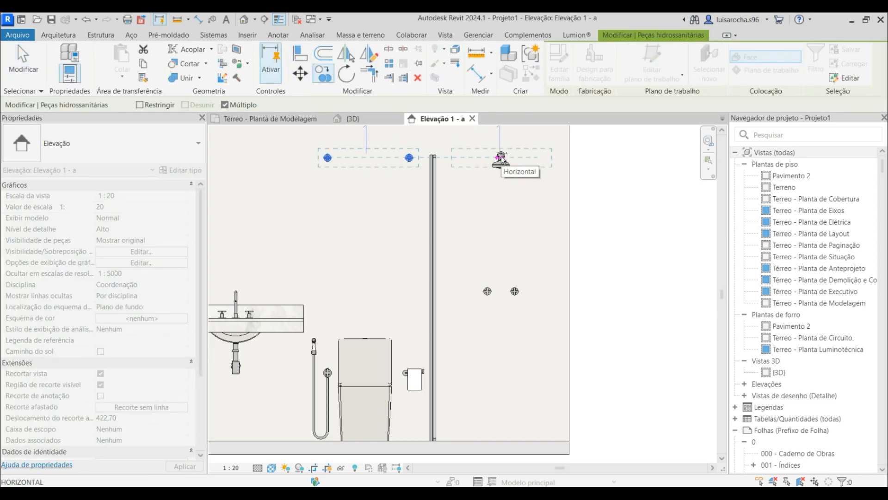
pyautogui.scroll(-3, 501, 157)
pyautogui.click(501, 157)
pyautogui.press('Escape')
pyautogui.scroll(3, 523, 164)
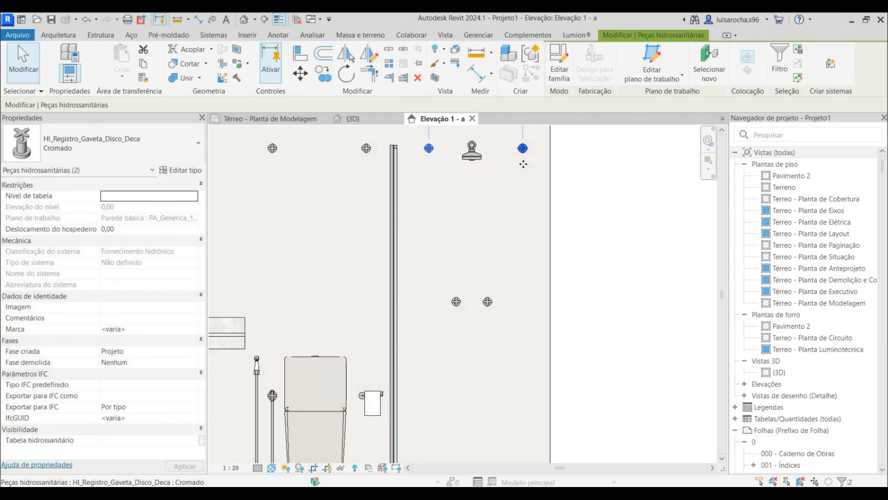
pyautogui.click(532, 194)
pyautogui.scroll(-2, 532, 194)
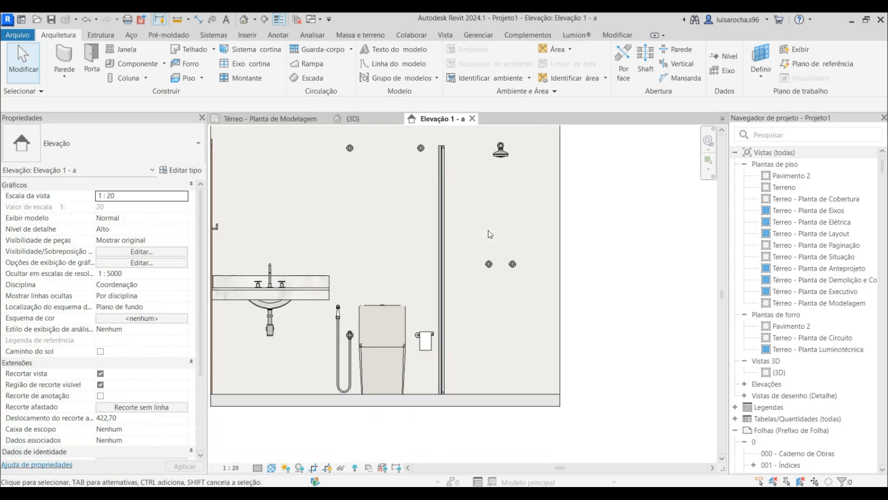
# Place a CG_Baixo_Duas_Portas base cabinet on the bathroom floor in front of the sink countertop in the modelling floor plan
pyautogui.click(376, 123)
pyautogui.scroll(-3, 463, 277)
pyautogui.keyDown('shift'); pyautogui.moveTo(392, 173); pyautogui.dragTo(278, 211, button='middle'); pyautogui.keyUp('shift')
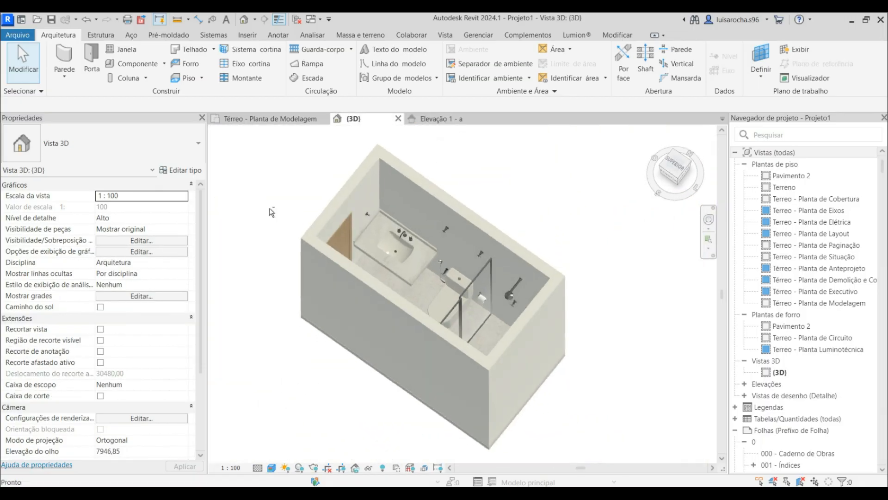
pyautogui.click(263, 121)
pyautogui.click(134, 63)
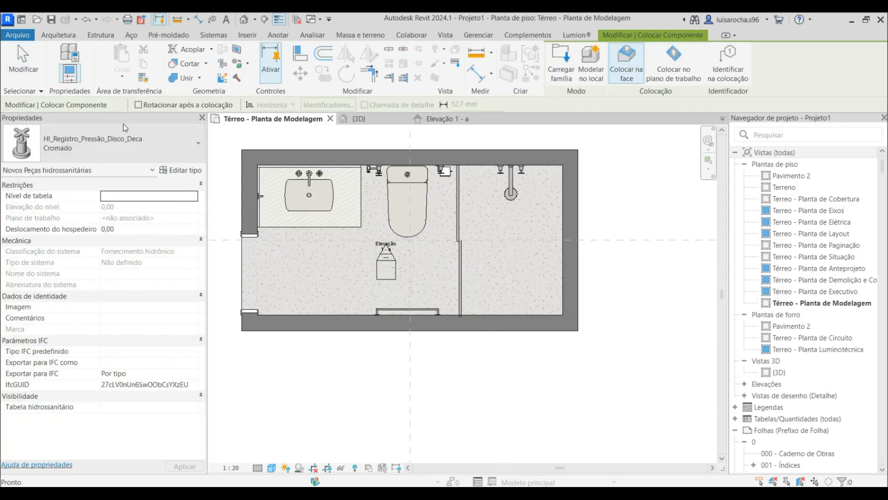
pyautogui.click(124, 140)
pyautogui.write('cg_')
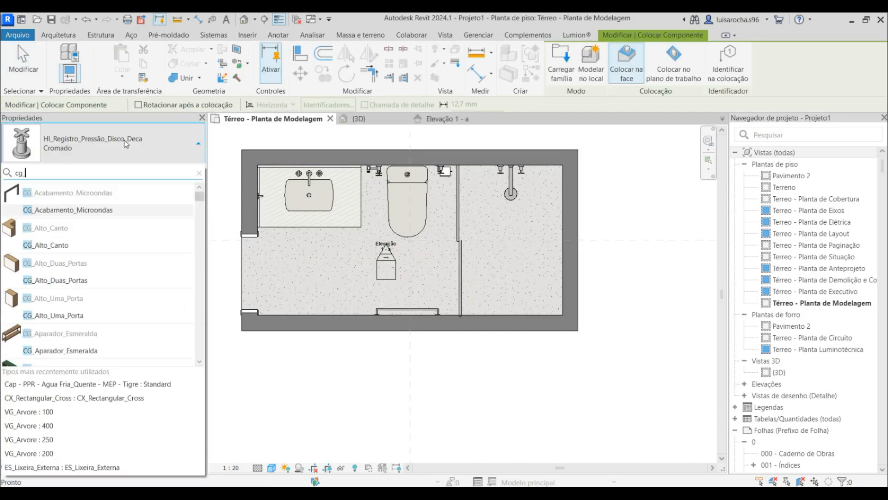
pyautogui.scroll(-5, 131, 283)
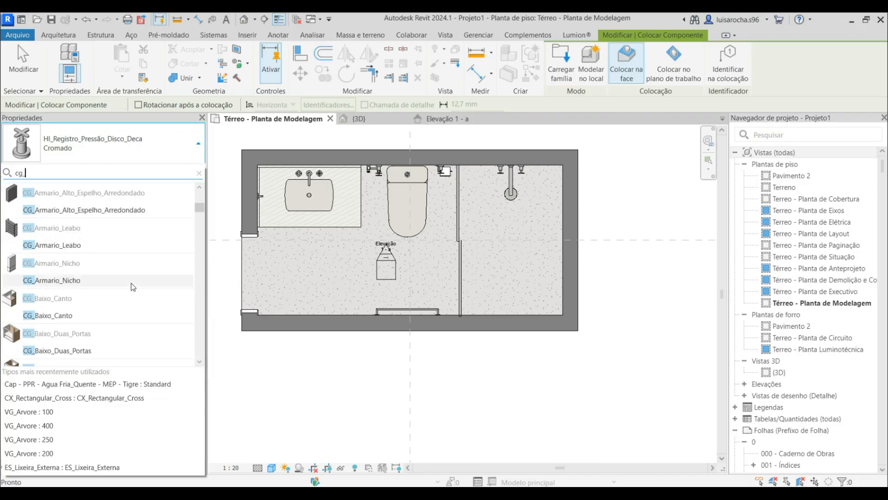
pyautogui.scroll(-2, 131, 283)
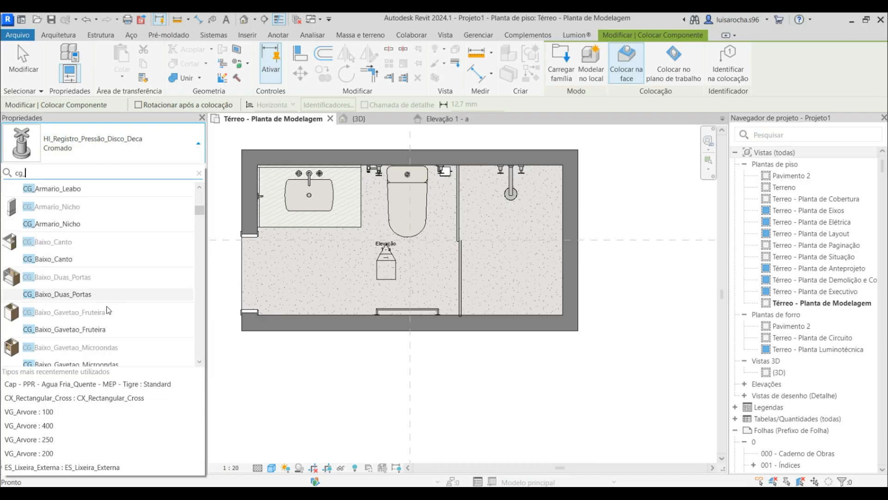
pyautogui.click(70, 294)
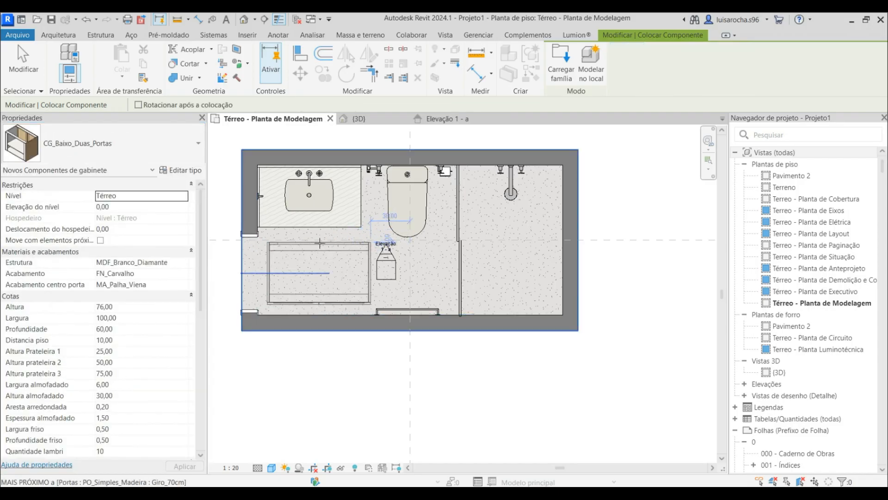
pyautogui.click(322, 247)
pyautogui.press('Escape')
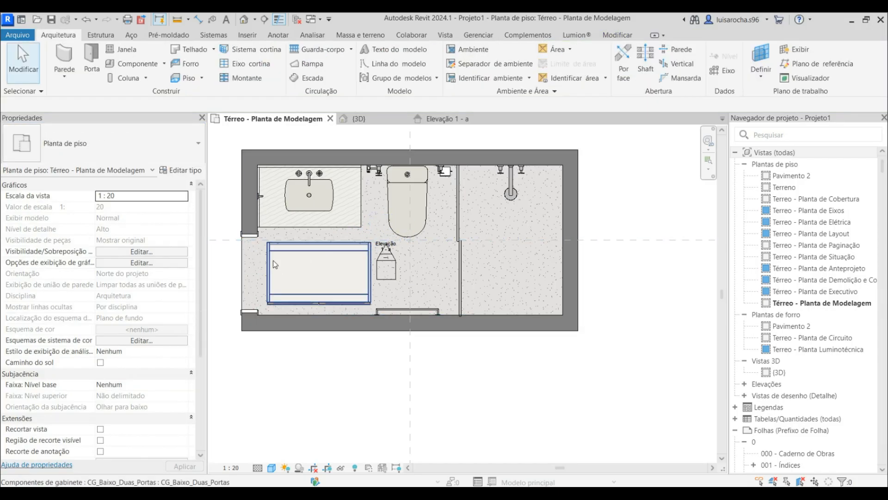
# Move the base cabinet by its front outer corner onto the front outer corner of the sink countertop
pyautogui.click(324, 301)
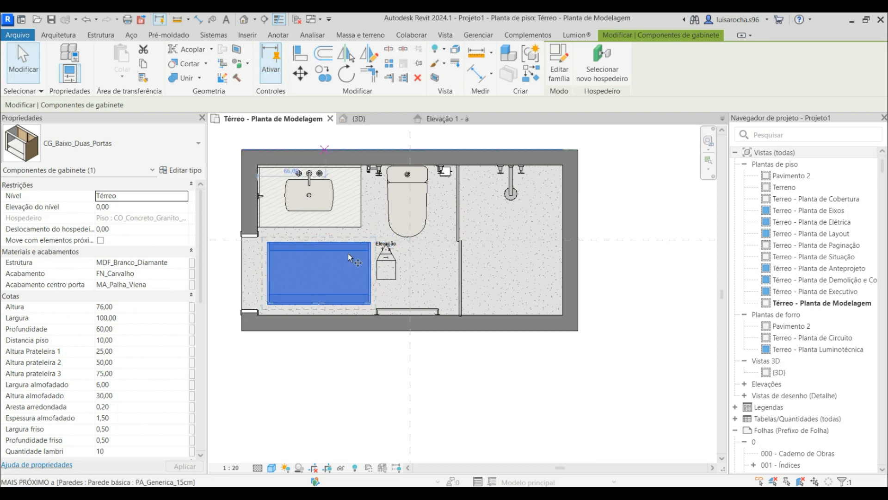
pyautogui.press('m')
pyautogui.press('v')
pyautogui.scroll(6, 325, 303)
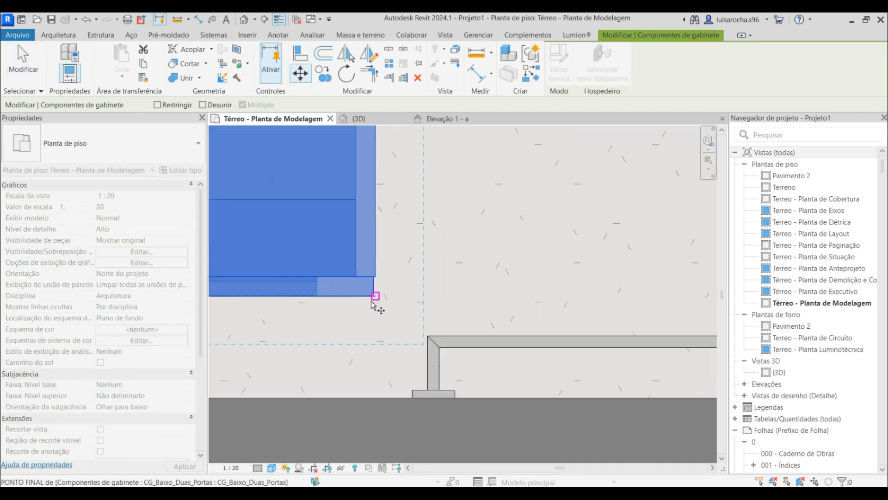
pyautogui.scroll(1, 387, 298)
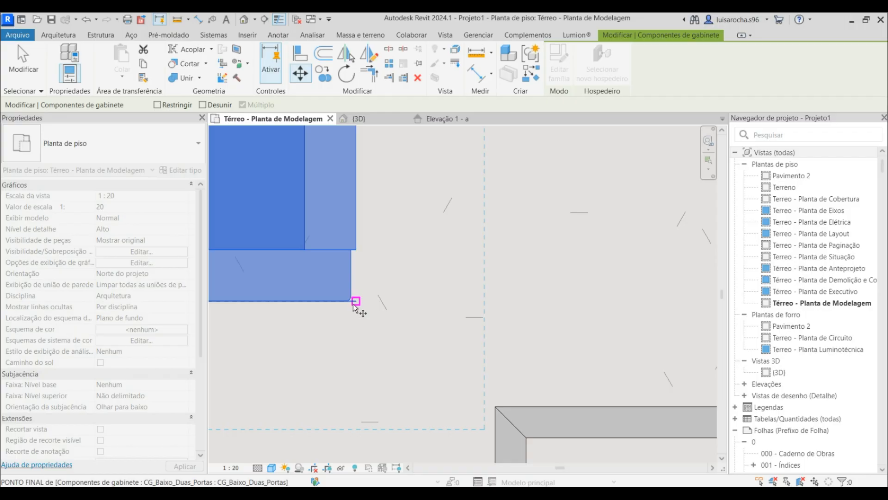
pyautogui.click(356, 301)
pyautogui.scroll(-5, 356, 301)
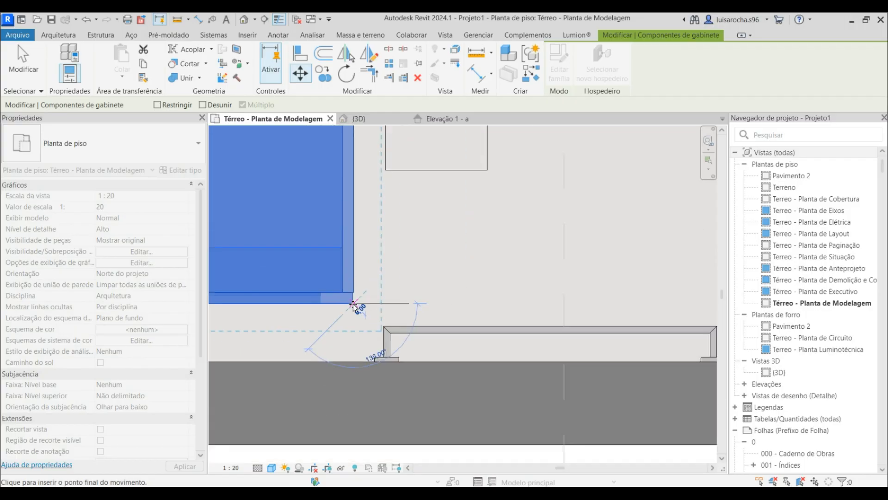
pyautogui.scroll(3, 351, 185)
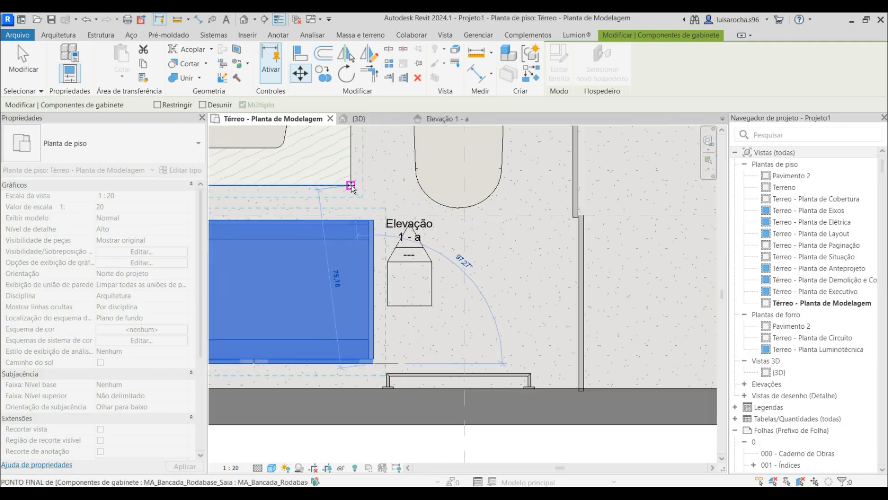
pyautogui.click(351, 185)
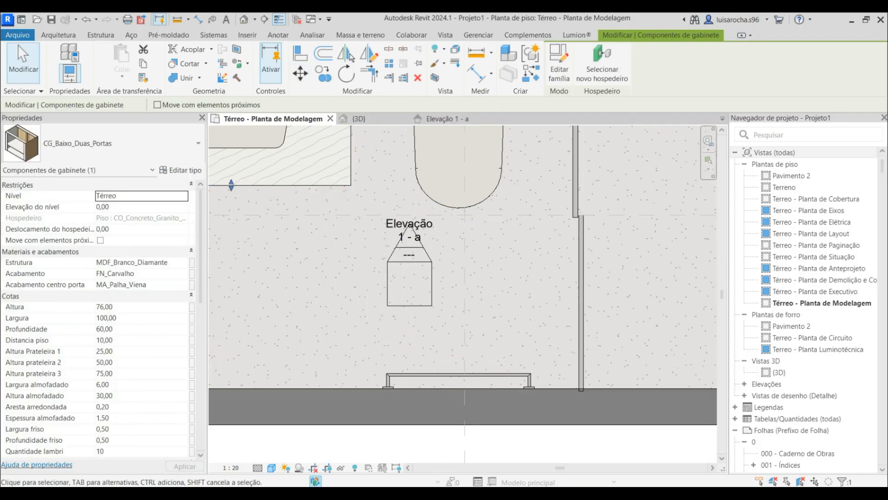
# Examine the vanity cabinet in the reference rendering and compare it with the placed cabinet in Elevação 1 - a
pyautogui.moveTo(298, 494)
pyautogui.click(367, 433)
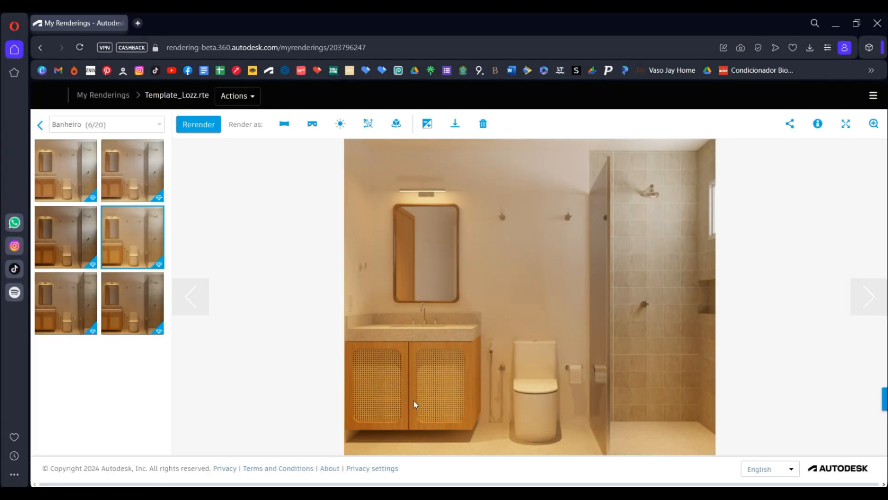
pyautogui.click(838, 21)
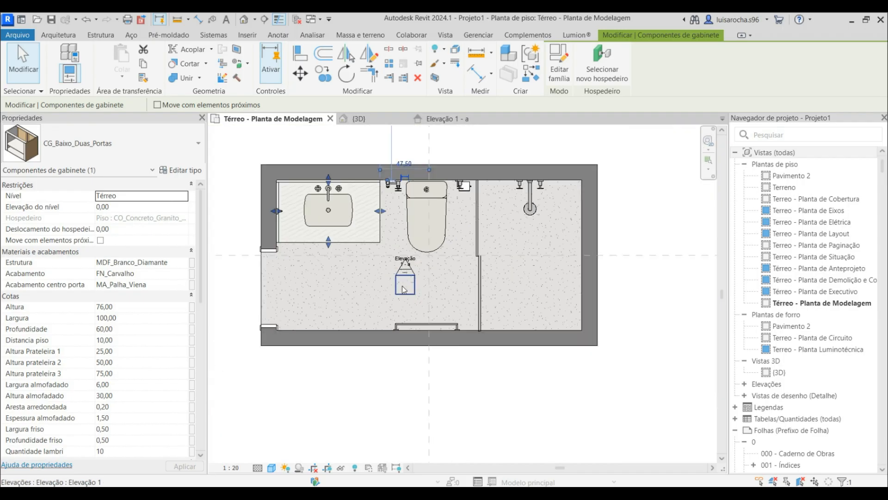
pyautogui.click(234, 176)
pyautogui.click(444, 119)
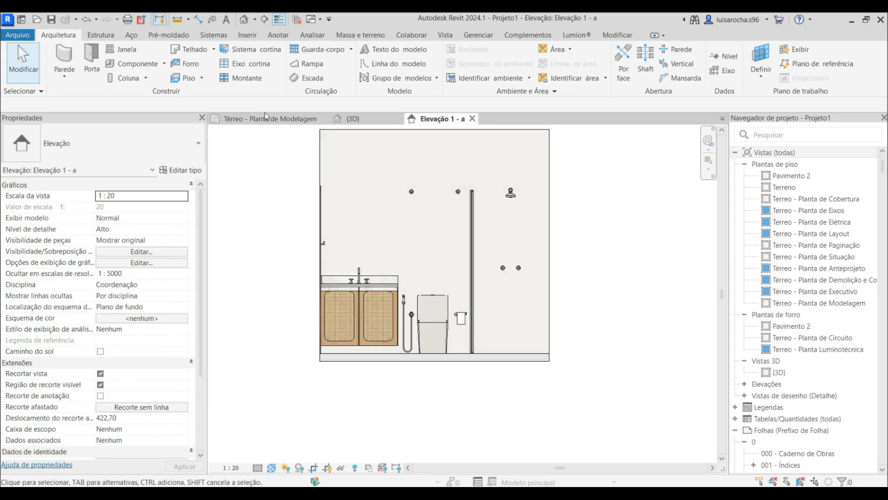
pyautogui.scroll(5, 370, 304)
pyautogui.scroll(-2, 318, 411)
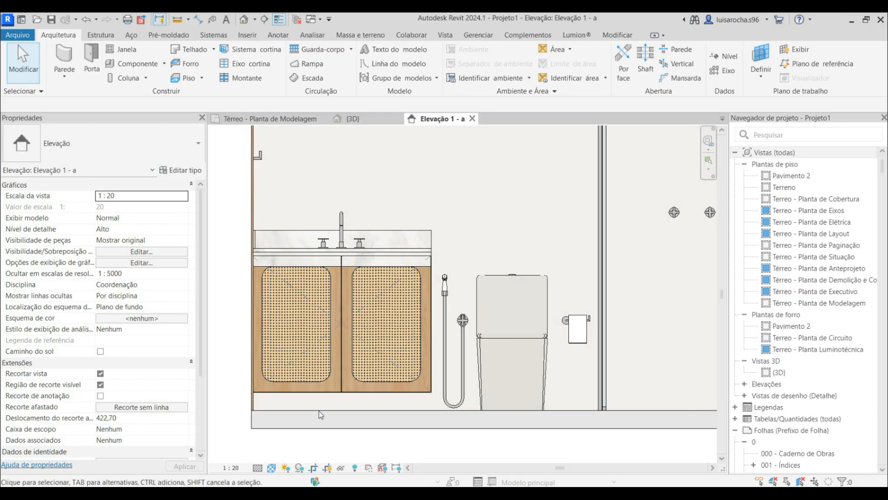
# Set the base cabinet's height to 70 and its distance from the floor to 15
pyautogui.click(266, 340)
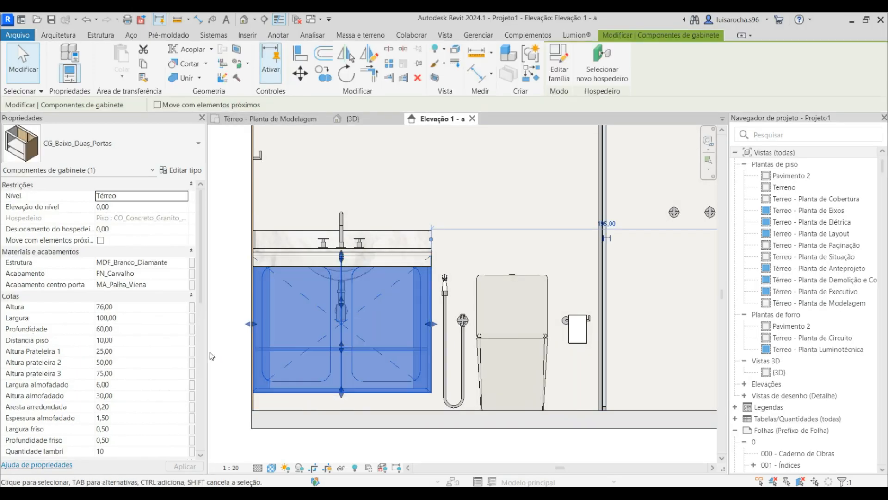
pyautogui.click(125, 307)
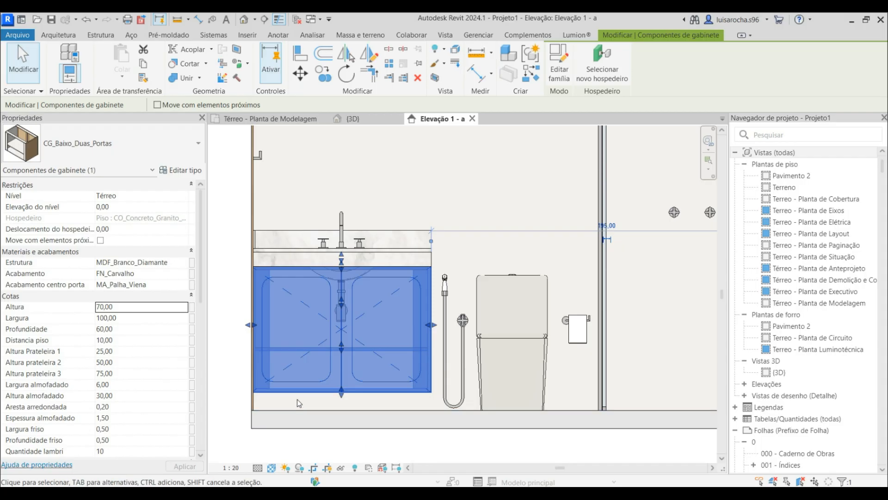
pyautogui.click(129, 342)
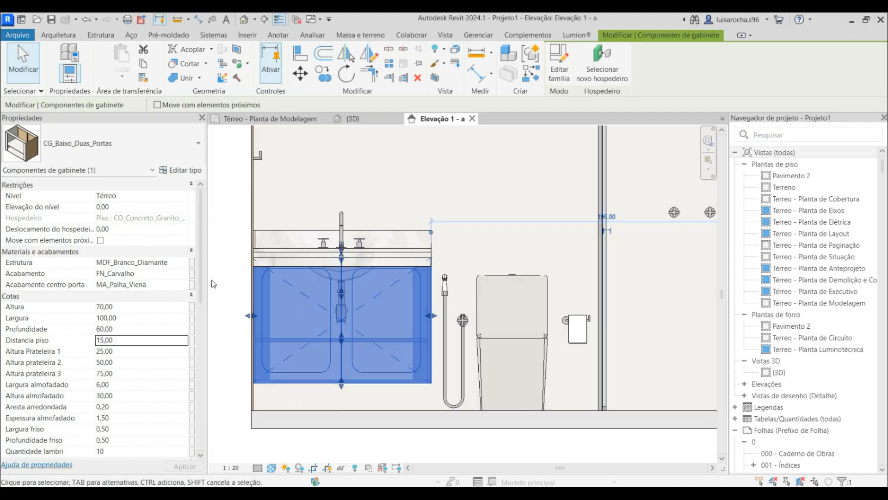
# Set the base cabinet's height to 65 so it sits under the countertop
pyautogui.click(131, 306)
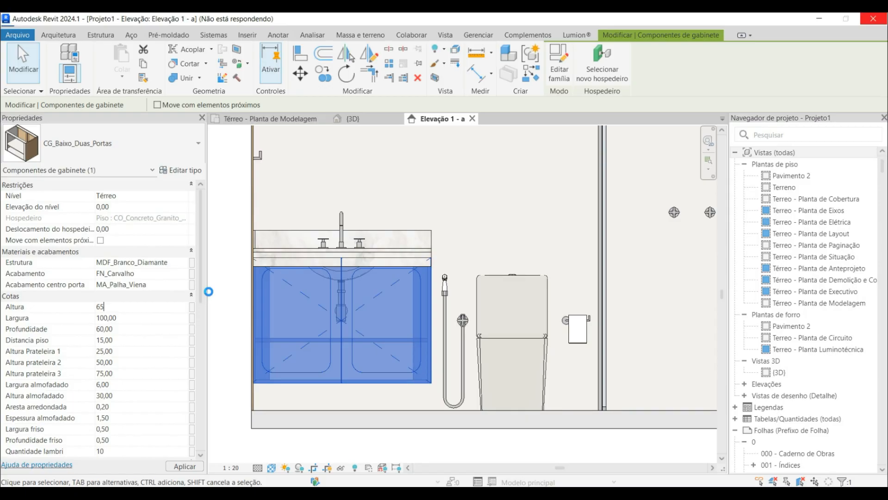
pyautogui.click(259, 399)
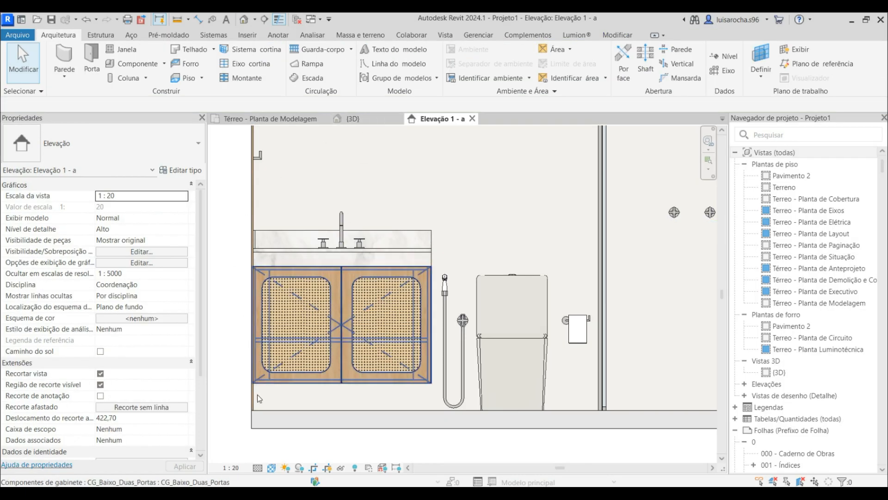
pyautogui.scroll(-3, 260, 398)
pyautogui.scroll(-1, 680, 372)
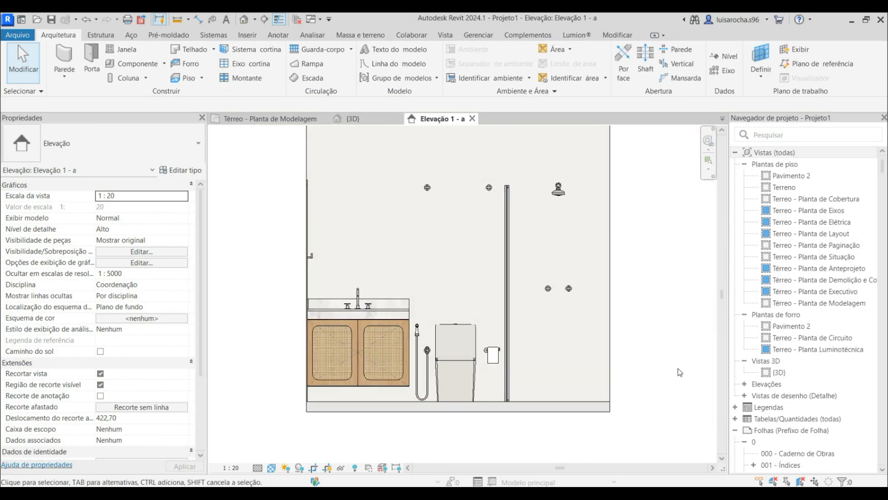
pyautogui.scroll(-1, 679, 373)
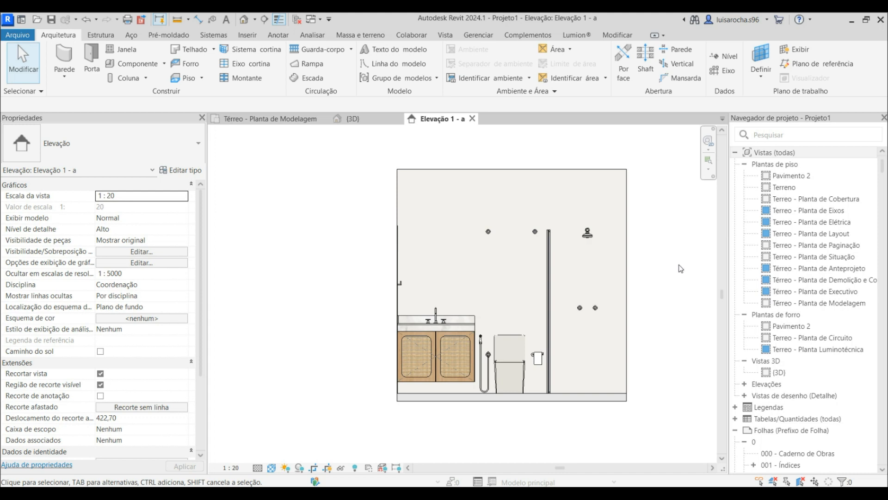
# Place a JN_1_Folha_100x50cm window in the shower's end wall in the floor plan, 22.5 from each adjoining wall
pyautogui.click(354, 119)
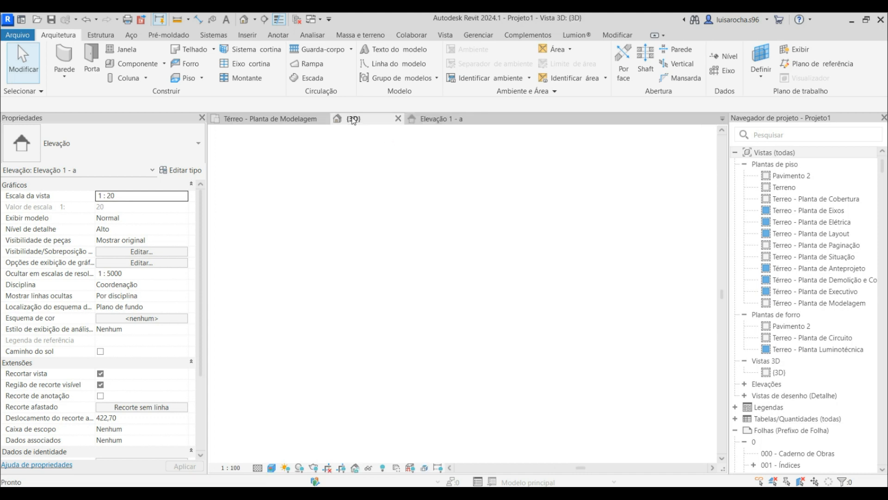
pyautogui.click(273, 119)
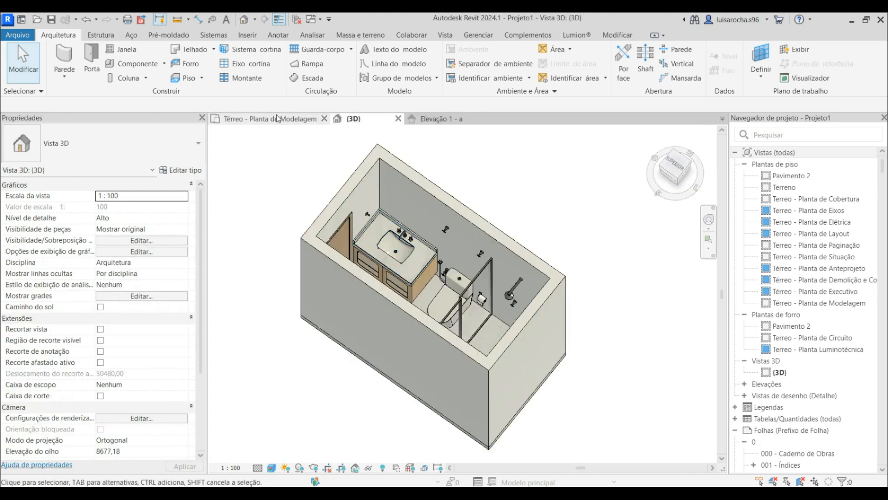
pyautogui.press('w')
pyautogui.press('n')
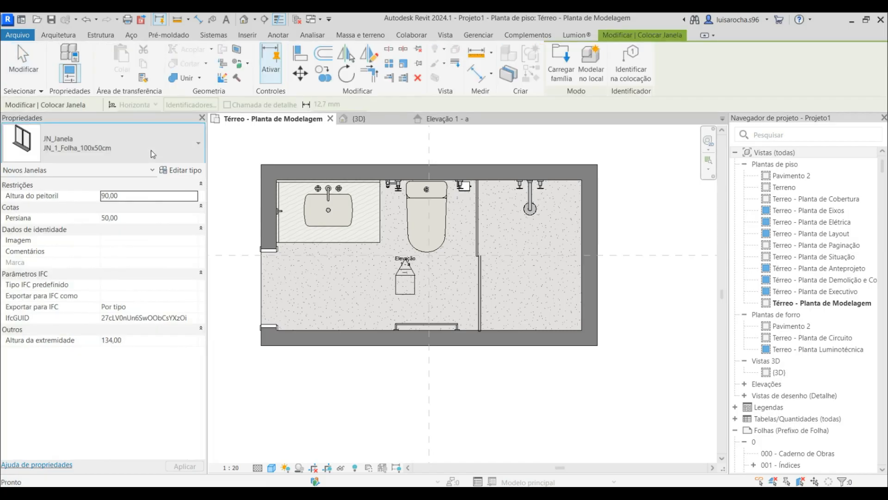
pyautogui.click(151, 150)
pyautogui.click(622, 252)
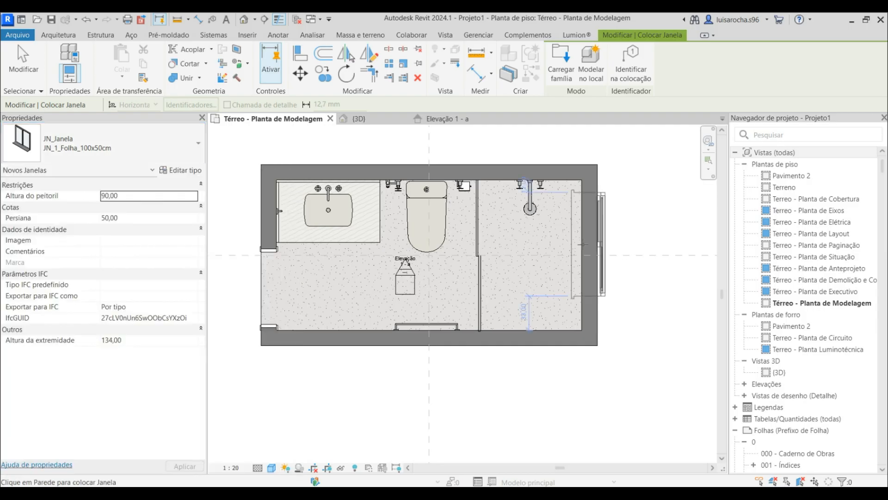
pyautogui.click(591, 253)
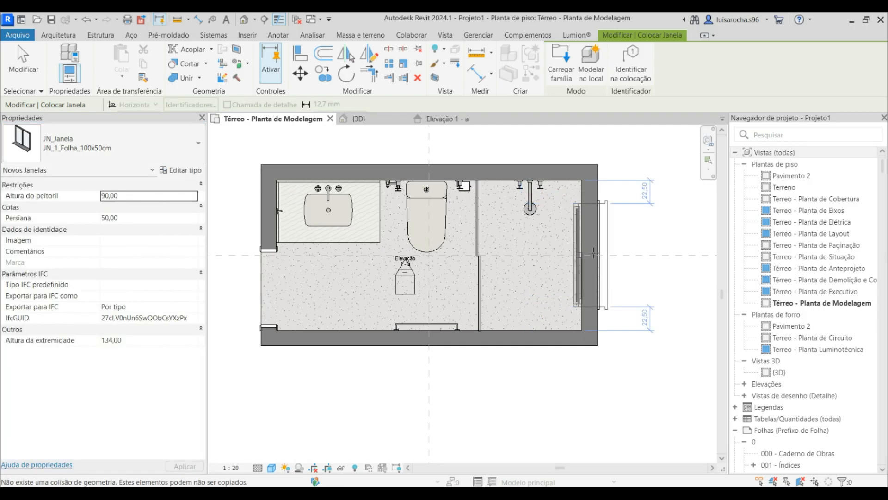
pyautogui.press('Escape')
pyautogui.press('Escape')
pyautogui.click(608, 238)
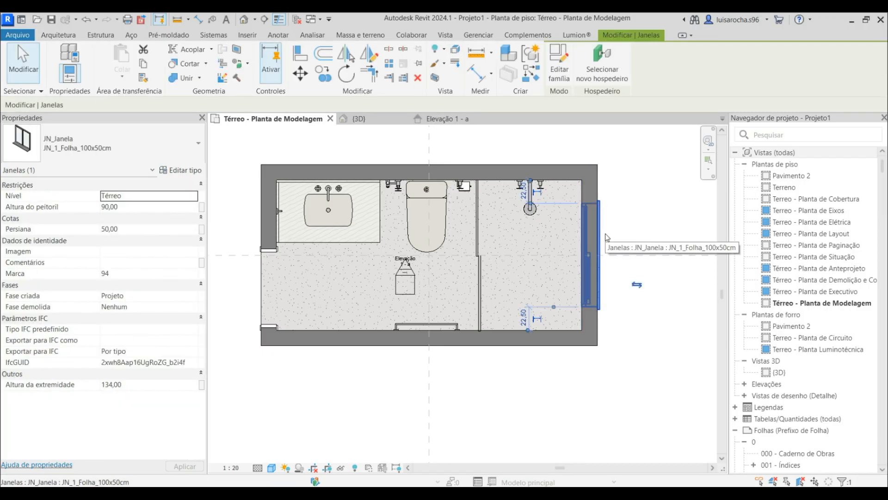
pyautogui.press('Escape')
# Set the shower window's sill height to 160 in the 3D view
pyautogui.click(359, 118)
pyautogui.keyDown('shift'); pyautogui.moveTo(420, 320); pyautogui.dragTo(447, 223, button='middle'); pyautogui.keyUp('shift')
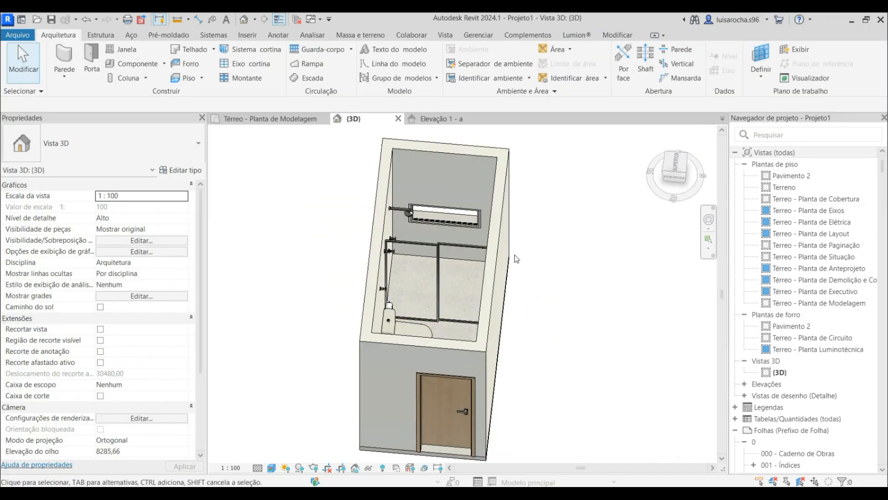
pyautogui.click(447, 220)
pyautogui.click(140, 205)
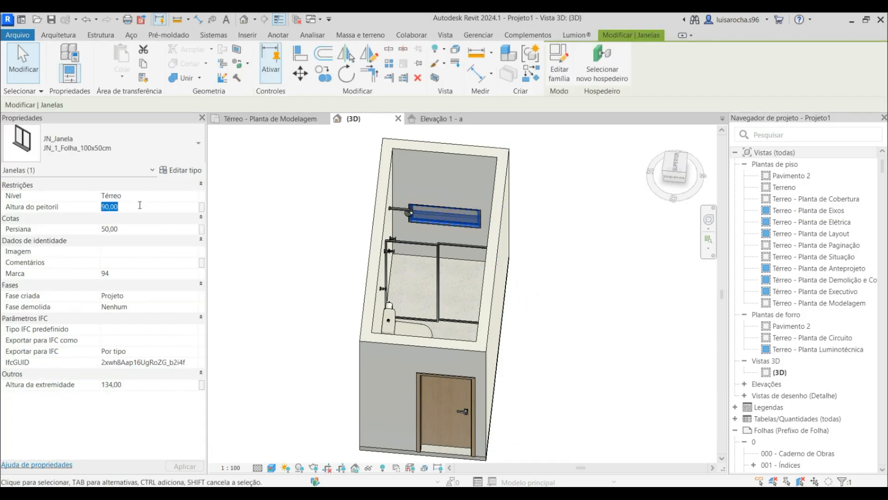
pyautogui.press('Return')
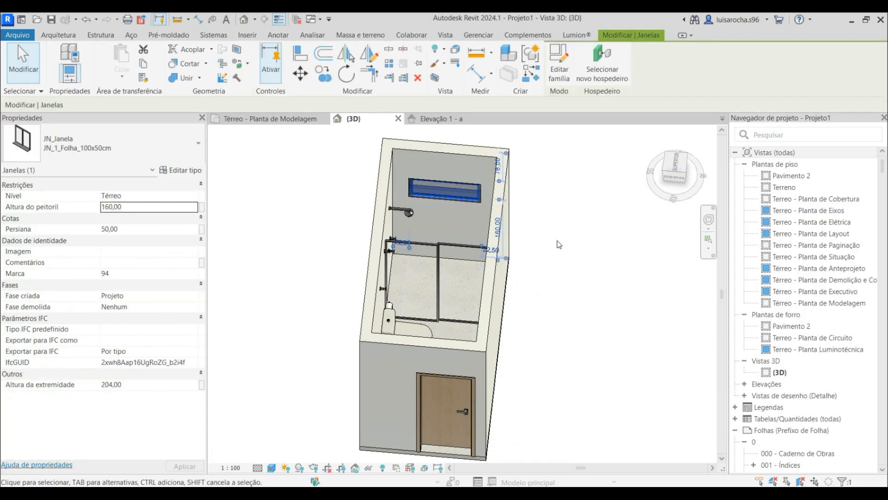
pyautogui.click(581, 271)
# Place a horizontal FI_Nicho_Banheiro wall reveal on the shower's end wall, below the window
pyautogui.keyDown('shift'); pyautogui.moveTo(581, 271); pyautogui.dragTo(582, 208, button='middle'); pyautogui.keyUp('shift')
pyautogui.keyDown('shift'); pyautogui.moveTo(476, 217); pyautogui.dragTo(323, 228, button='middle'); pyautogui.keyUp('shift')
pyautogui.keyDown('shift'); pyautogui.moveTo(306, 187); pyautogui.dragTo(513, 233, button='middle'); pyautogui.keyUp('shift')
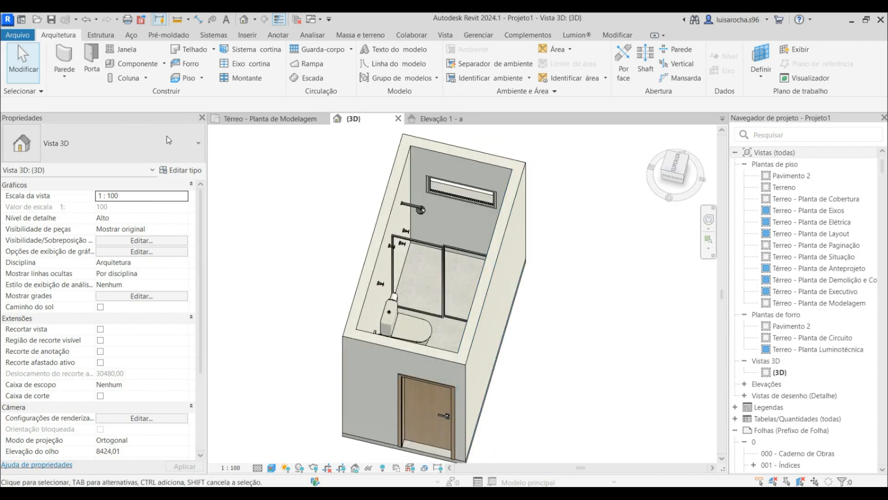
pyautogui.click(74, 81)
pyautogui.click(94, 193)
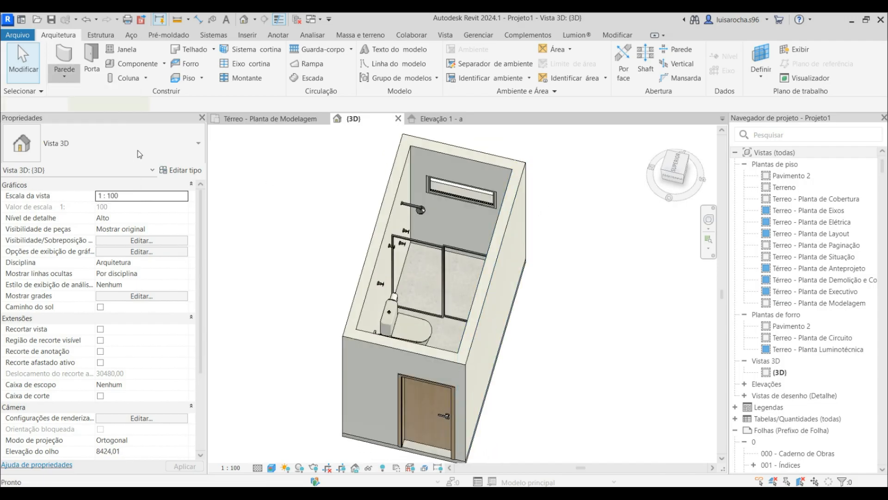
pyautogui.click(141, 149)
pyautogui.click(142, 149)
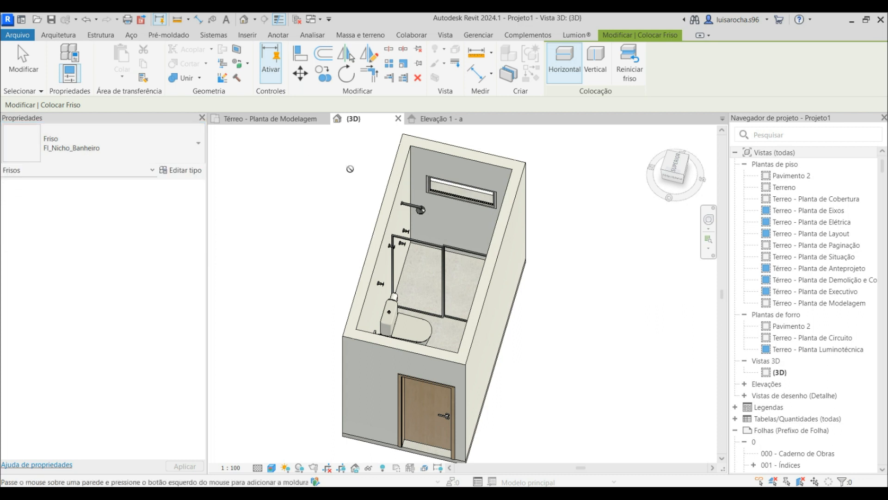
pyautogui.click(466, 227)
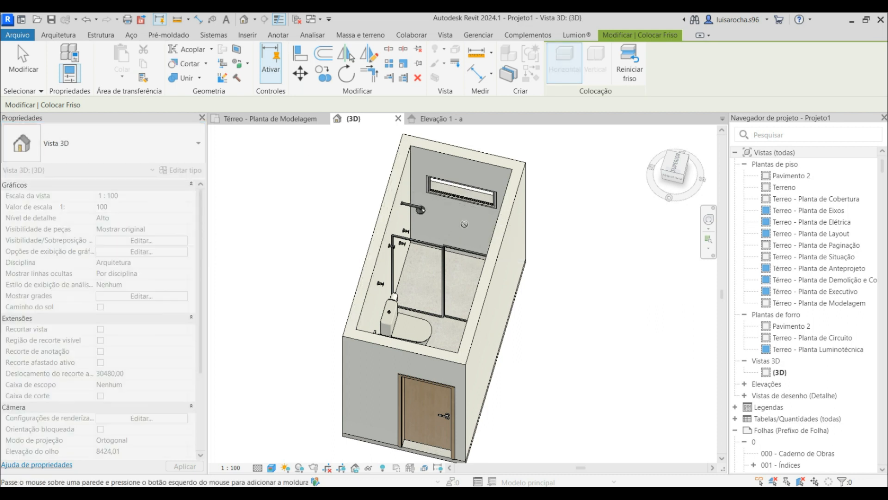
pyautogui.press('Escape')
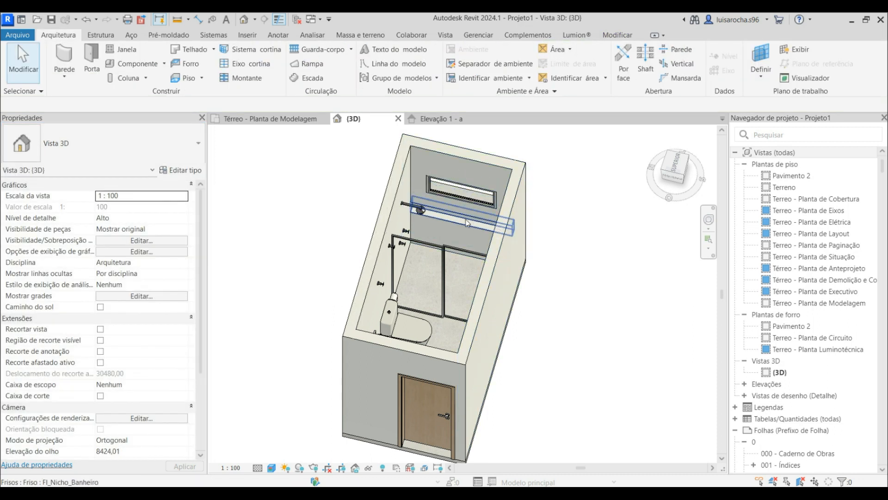
# Set the shower niche's height above the Térreo level to 100
pyautogui.click(456, 234)
pyautogui.click(456, 238)
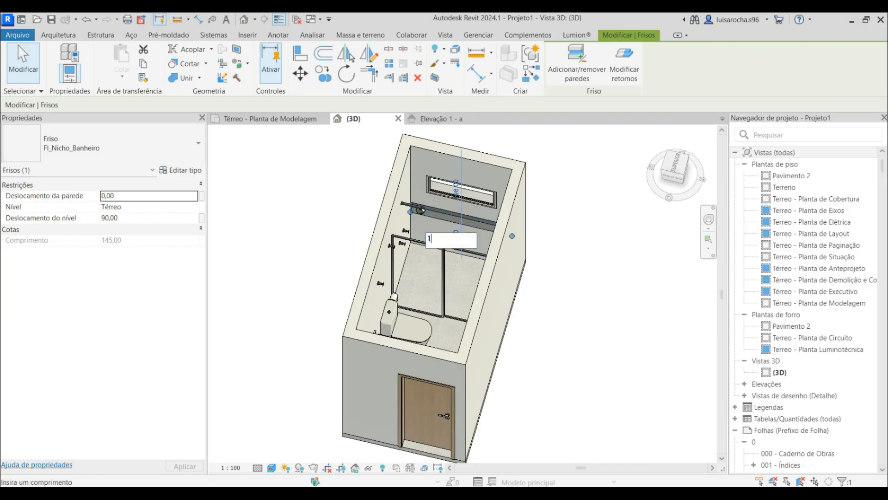
pyautogui.press('Return')
pyautogui.press('Escape')
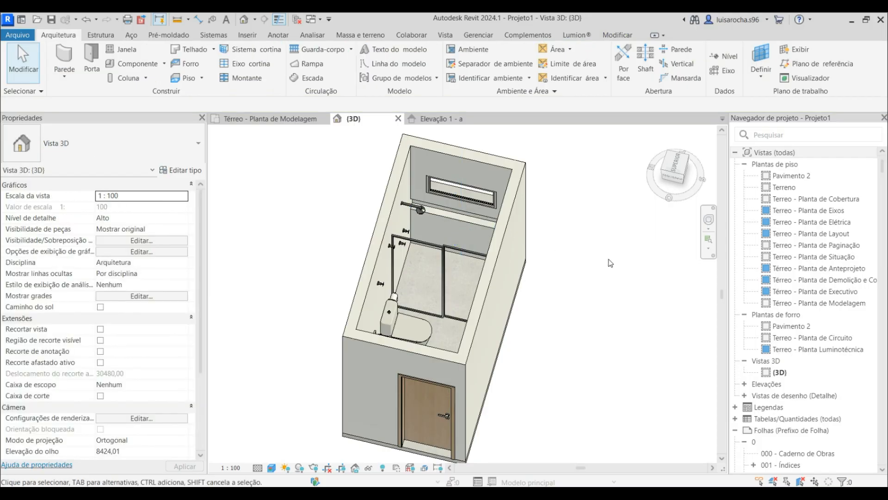
# Try shortening the shower niche to a length of 130 by pulling in its end beside the shower head
pyautogui.click(476, 221)
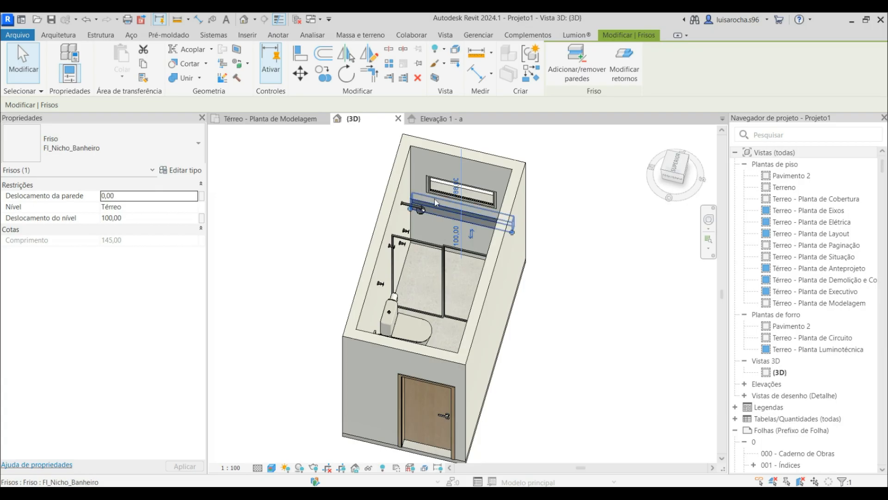
pyautogui.moveTo(411, 209); pyautogui.dragTo(420, 210)
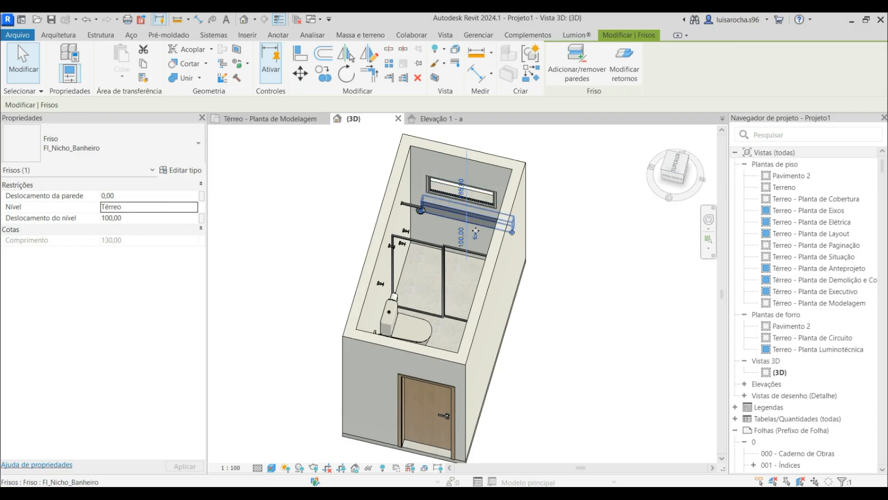
pyautogui.click(568, 318)
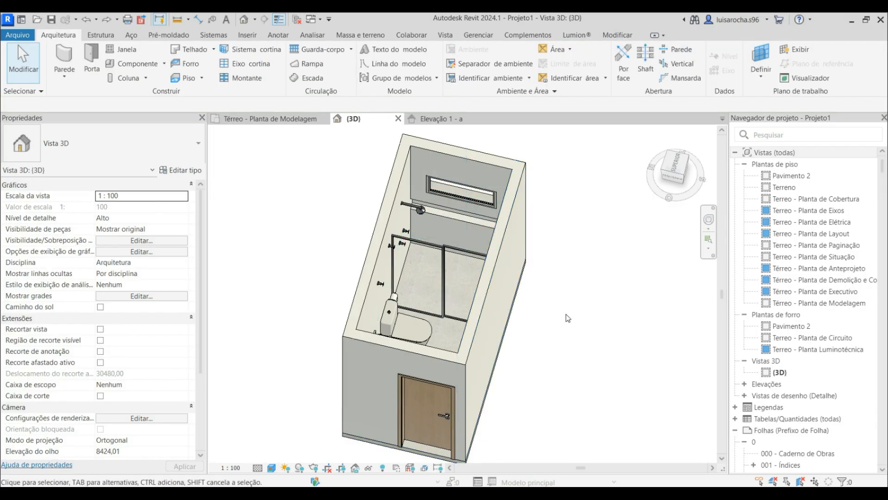
# Start placing a component and search its types for "espel" to find a MO_Espelho_Moldura_Arredondada mirror for the bathroom
pyautogui.keyDown('shift'); pyautogui.moveTo(594, 303); pyautogui.dragTo(655, 312, button='middle'); pyautogui.keyUp('shift')
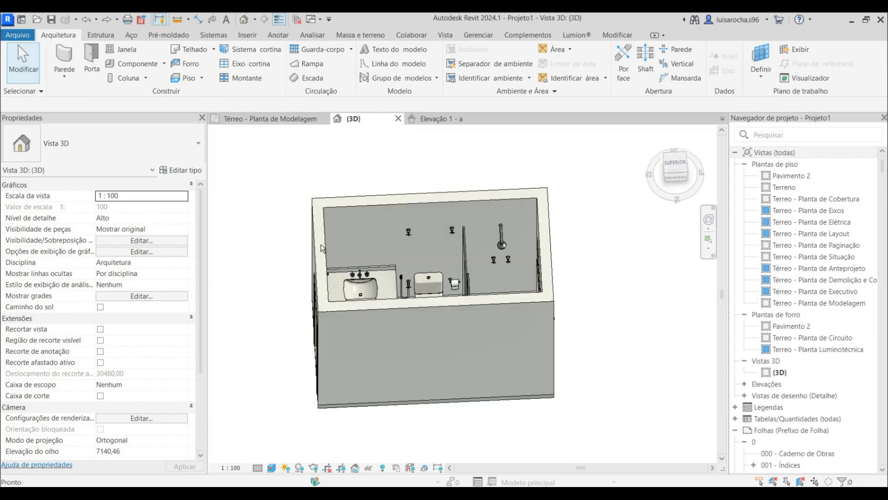
pyautogui.keyDown('shift'); pyautogui.moveTo(280, 141); pyautogui.dragTo(249, 167, button='middle'); pyautogui.keyUp('shift')
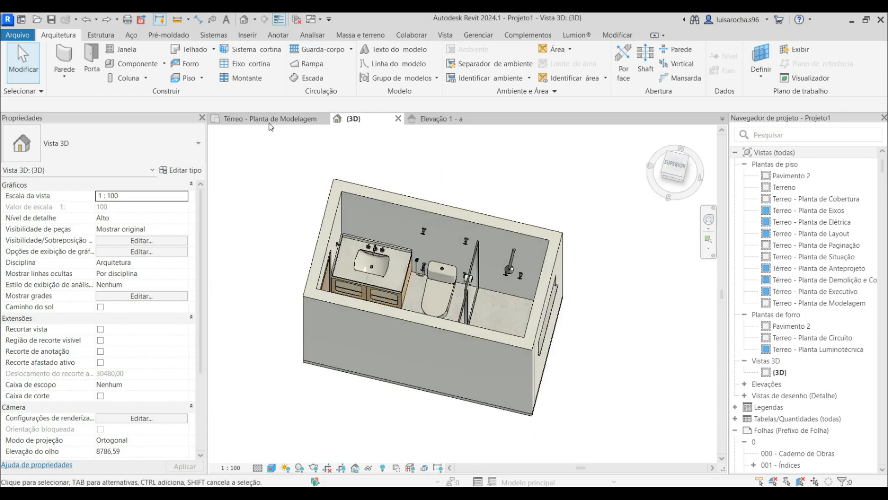
pyautogui.click(137, 64)
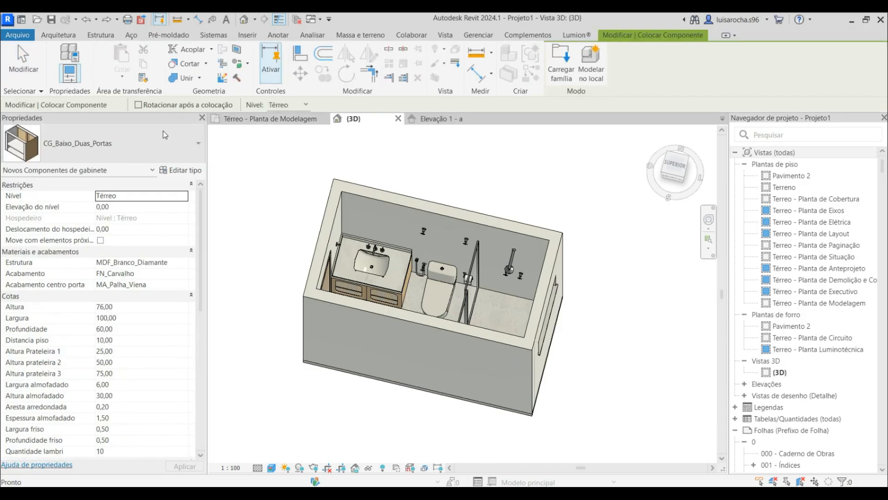
pyautogui.click(131, 123)
pyautogui.write('espis')
pyautogui.press('BackSpace')
pyautogui.press('BackSpace')
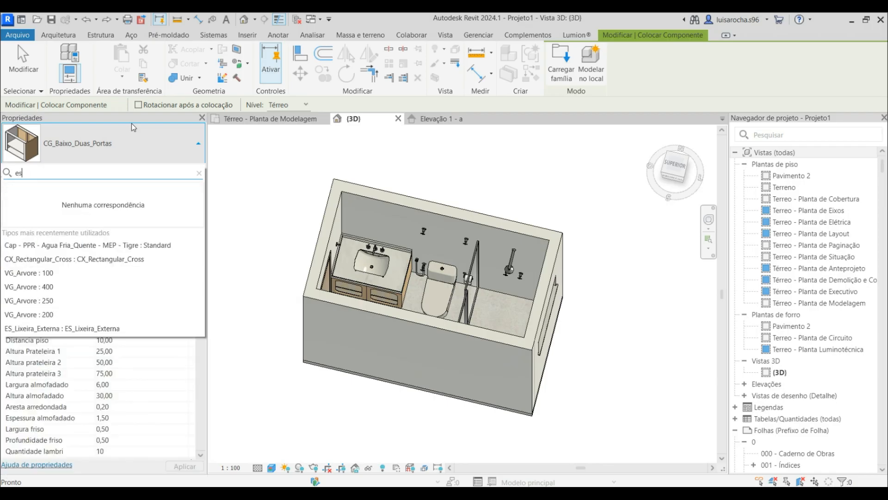
pyautogui.write('el')
pyautogui.scroll(-2, 102, 304)
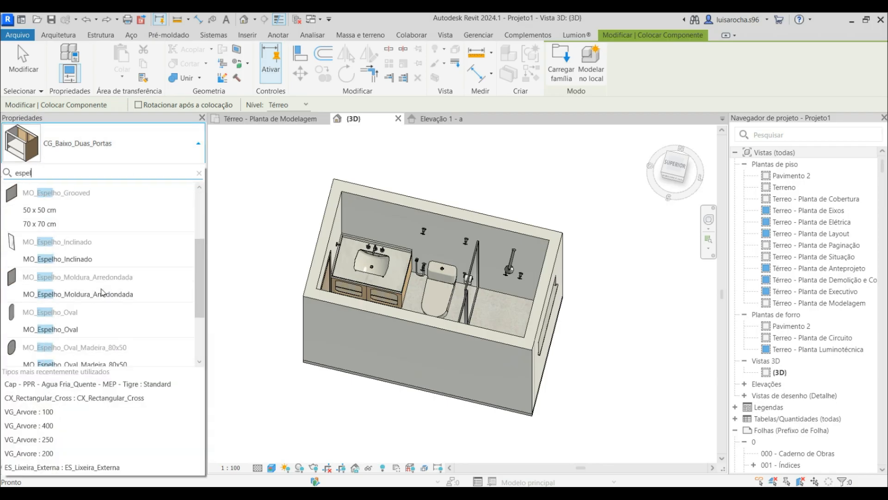
pyautogui.moveTo(102, 300)
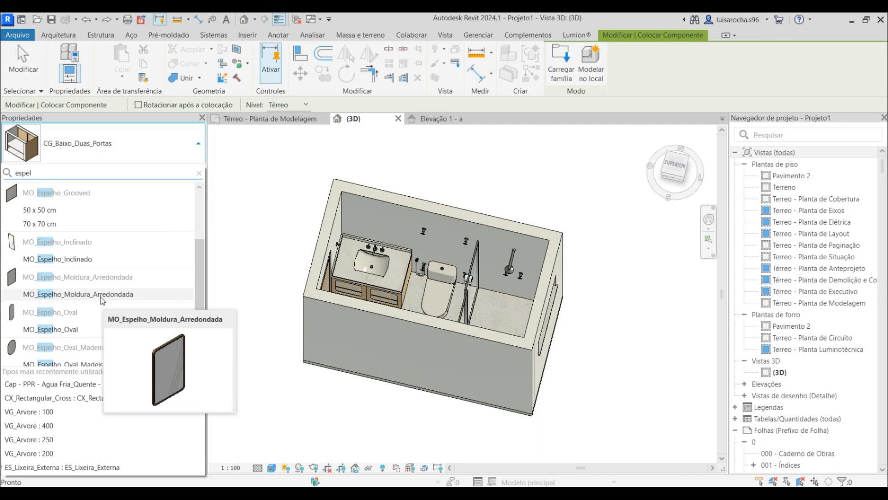
# Place an MO_Espelho_Moldura_Arredondada mirror on the Térreo work plane between the vanity and the toilet
pyautogui.click(103, 296)
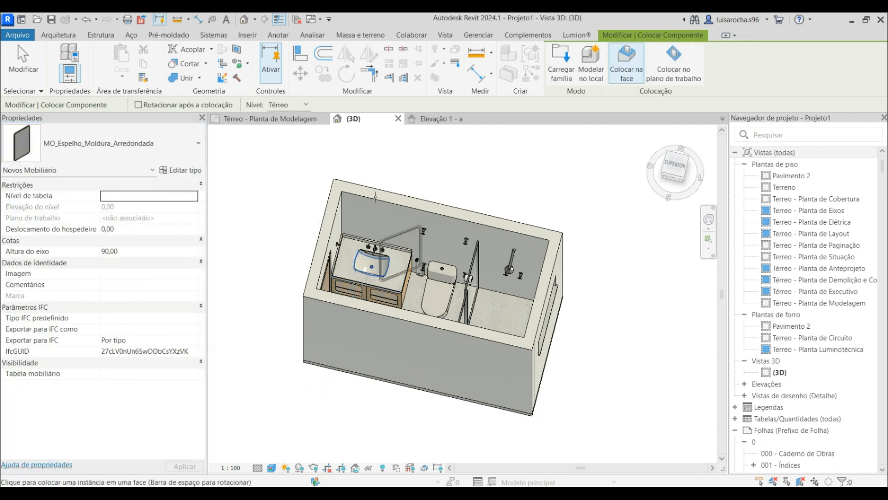
pyautogui.click(674, 63)
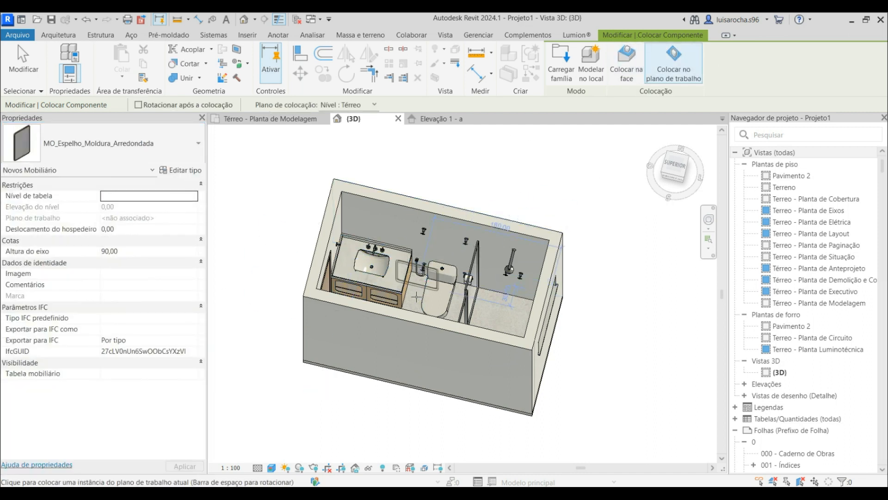
pyautogui.click(416, 295)
pyautogui.press('Escape')
pyautogui.press('Escape')
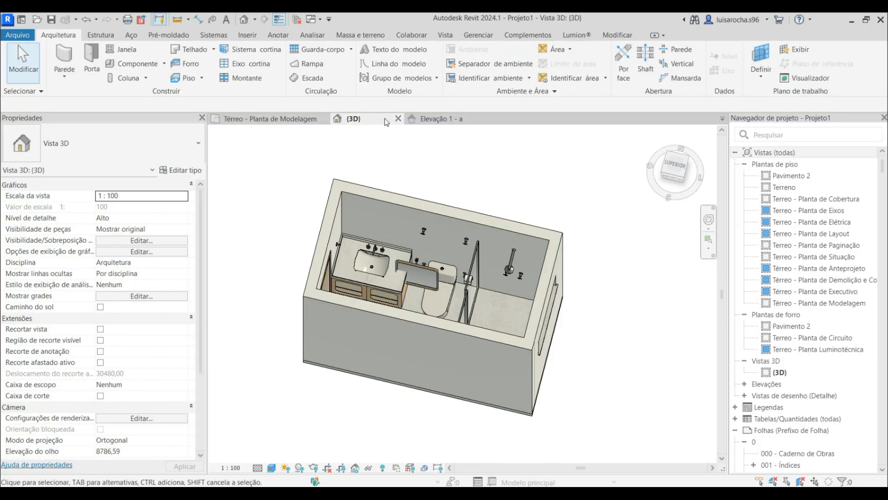
# In Elevação 1 - a, set the mirror's Altura do eixo to 155
pyautogui.click(447, 121)
pyautogui.click(458, 319)
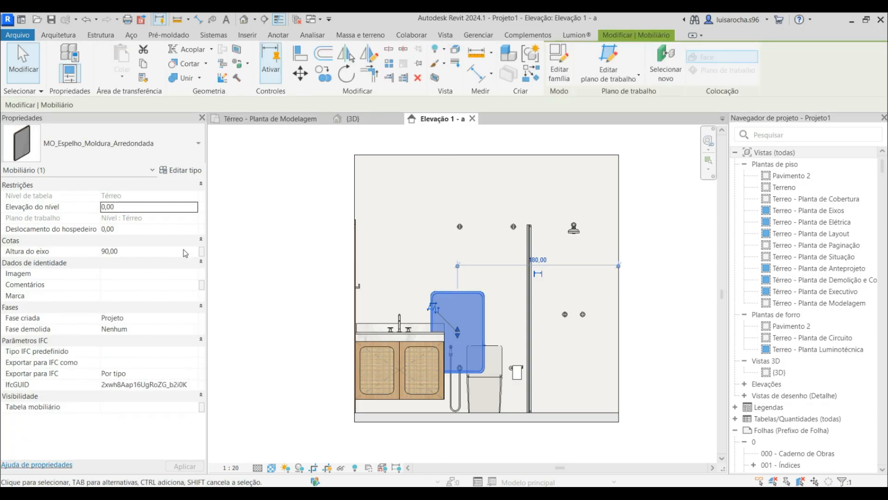
pyautogui.click(134, 251)
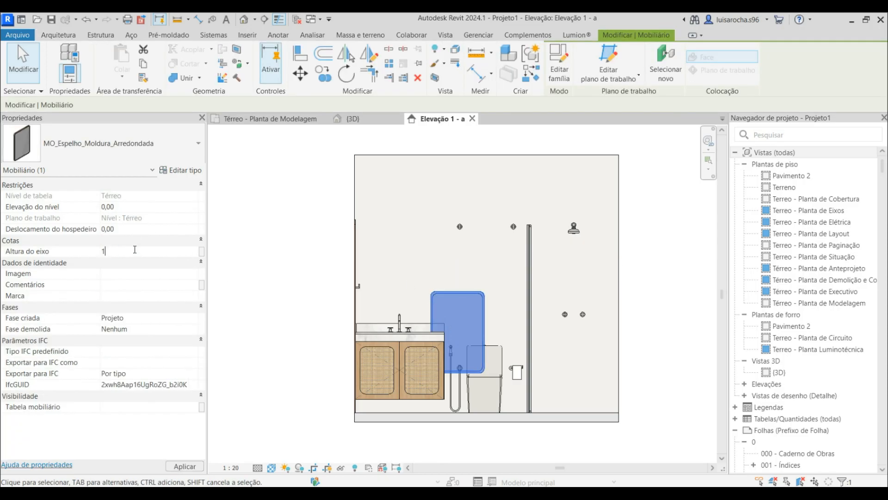
pyautogui.press('Return')
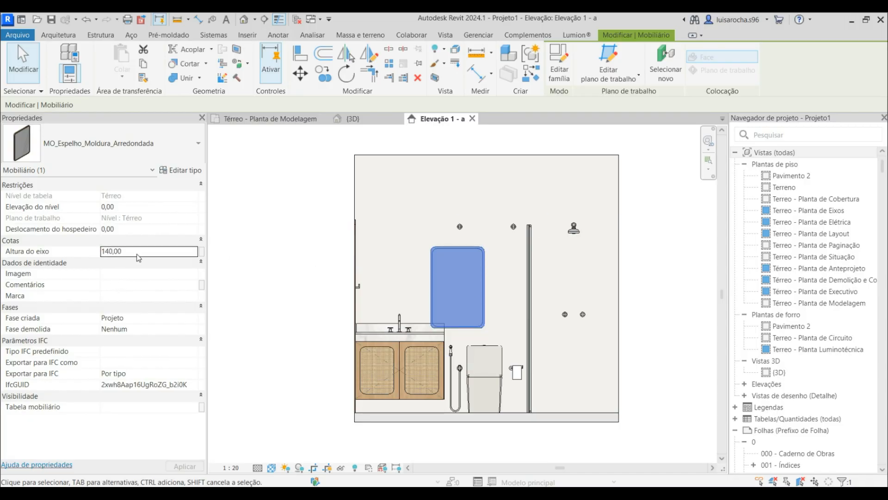
pyautogui.write('155')
pyautogui.press('Return')
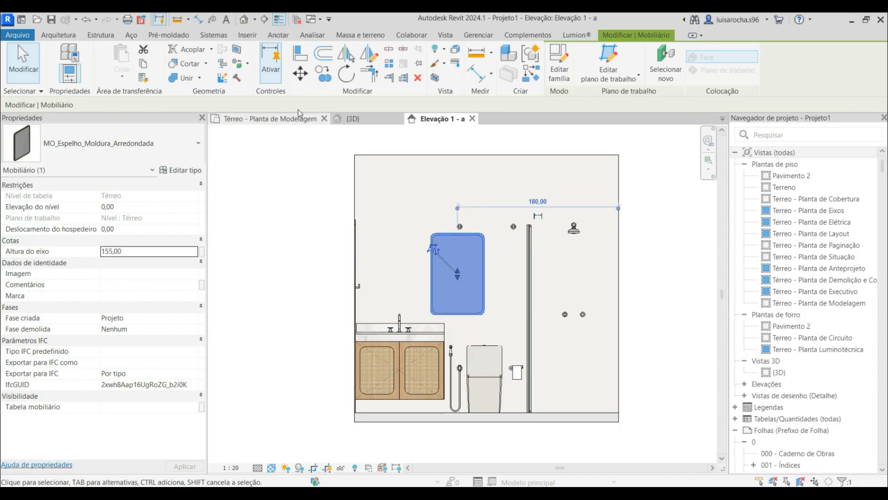
# In Térreo - Planta de Modelagem, move the mirror back against the inner face of the wall behind the toilet
pyautogui.click(291, 120)
pyautogui.click(300, 73)
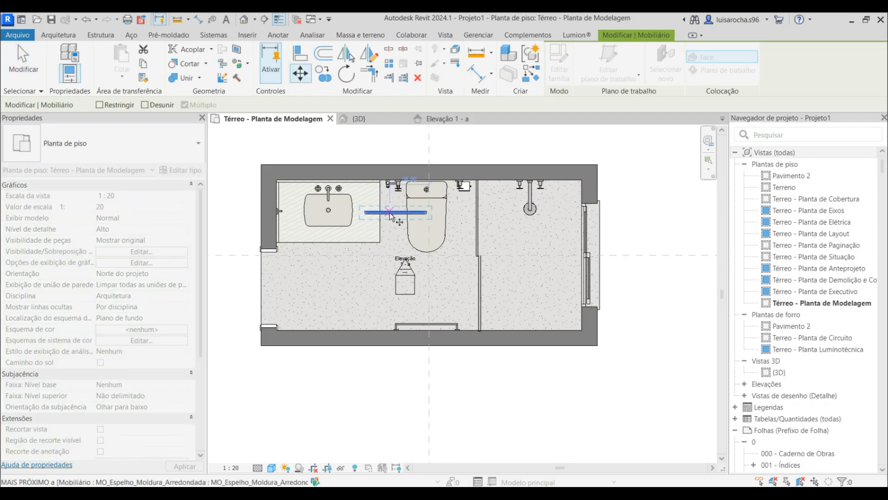
pyautogui.scroll(3, 388, 183)
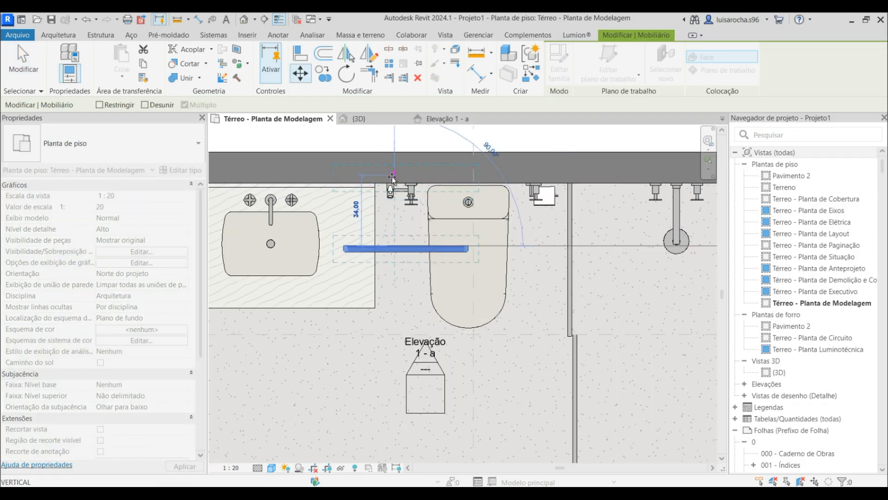
pyautogui.scroll(3, 393, 180)
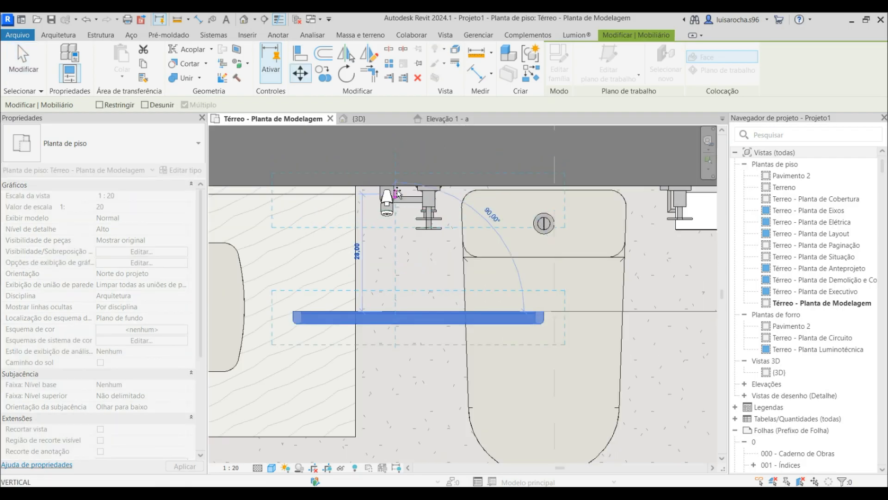
pyautogui.scroll(2, 397, 193)
pyautogui.click(392, 180)
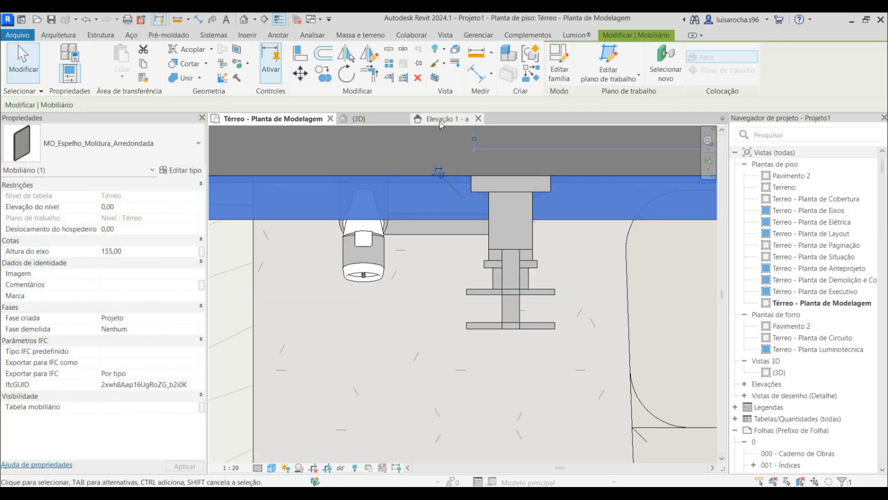
# In Elevação 1 - a, align the mirror's centre with the vanity cabinet's centre line, then check its position in 3D
pyautogui.click(441, 119)
pyautogui.scroll(-2, 496, 274)
pyautogui.scroll(4, 496, 274)
pyautogui.scroll(-2, 490, 275)
pyautogui.press('Escape')
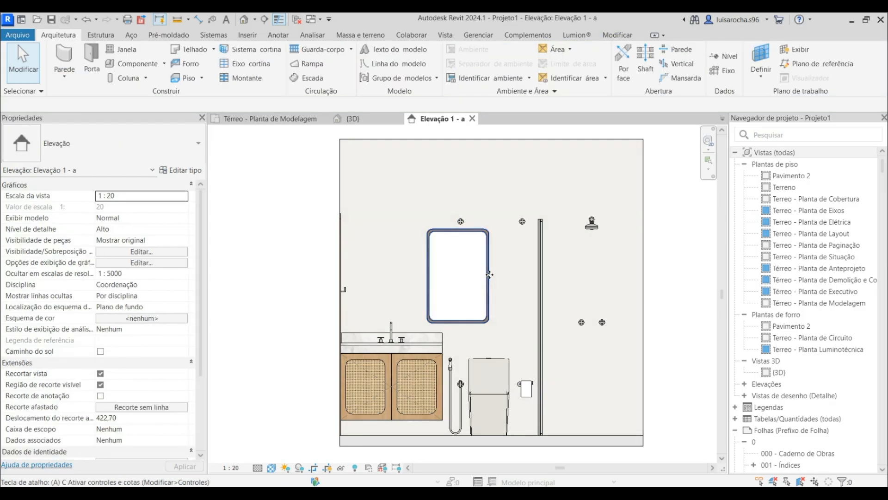
pyautogui.press('a')
pyautogui.press('l')
pyautogui.click(391, 389)
pyautogui.click(459, 283)
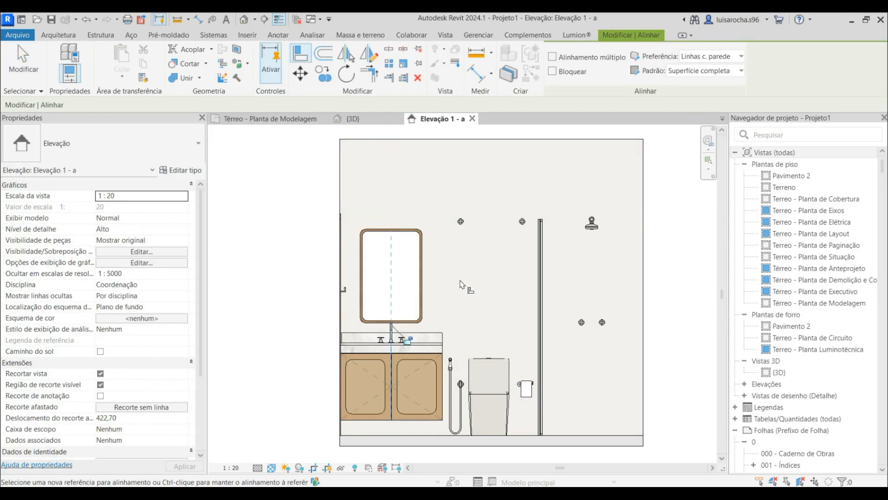
pyautogui.press('Escape')
pyautogui.click(347, 119)
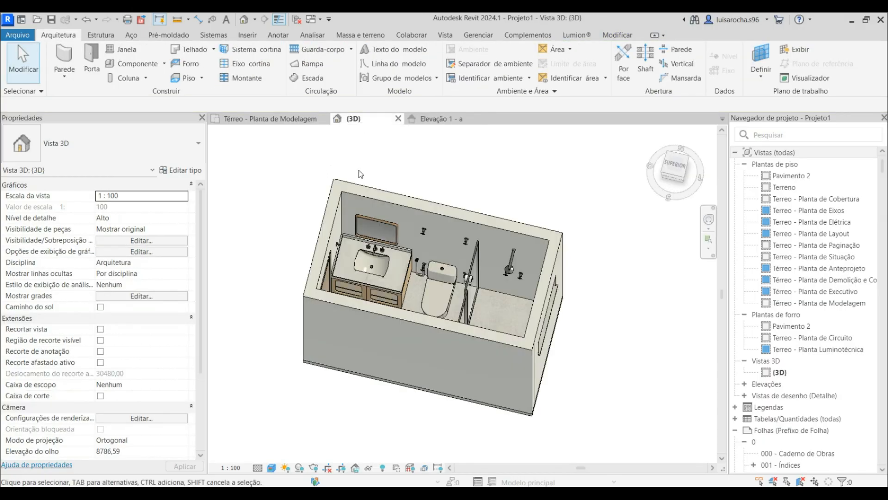
pyautogui.keyDown('shift'); pyautogui.moveTo(313, 243); pyautogui.dragTo(249, 191, button='middle'); pyautogui.keyUp('shift')
pyautogui.keyDown('shift'); pyautogui.moveTo(288, 168); pyautogui.dragTo(324, 166, button='middle'); pyautogui.keyUp('shift')
# In Térreo - Planta de Modelagem, place an IL_Interruptor_Duplo_Tomadas_Simples_20A on the vertical face of the side wall beside the vanity, near the door
pyautogui.click(277, 119)
pyautogui.scroll(-2, 380, 191)
pyautogui.scroll(-4, 556, 220)
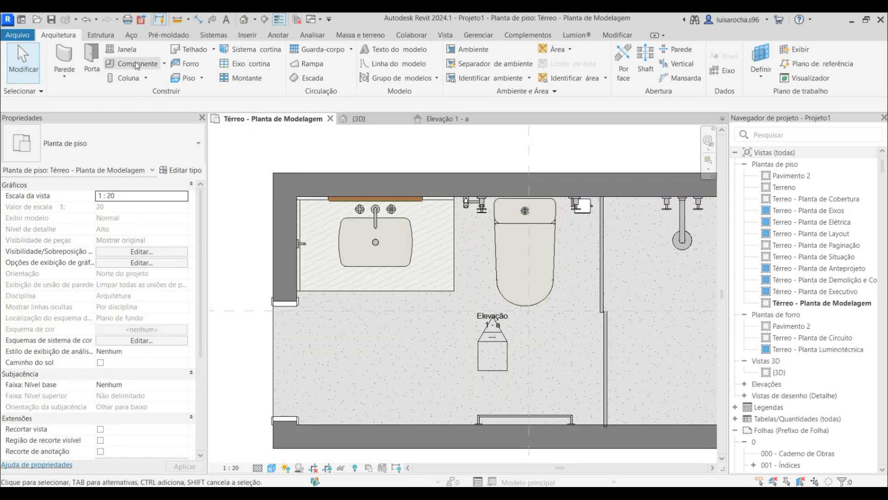
pyautogui.click(137, 64)
pyautogui.click(121, 149)
pyautogui.write('interr')
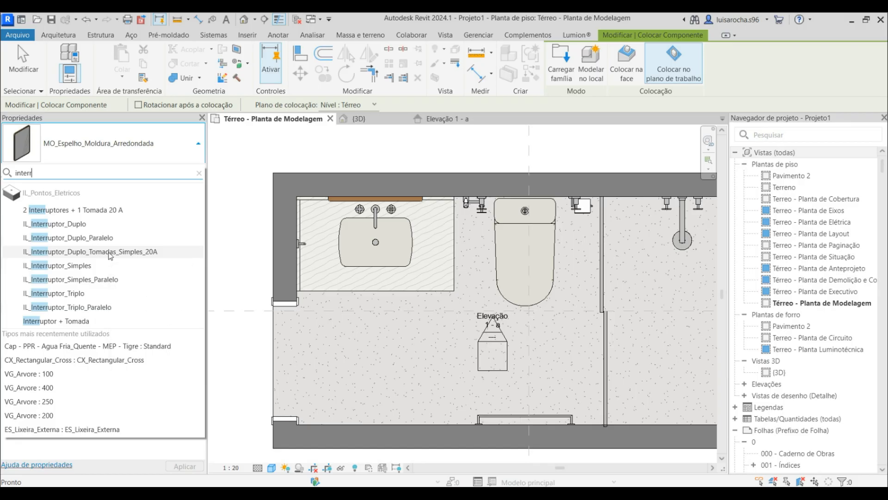
pyautogui.click(110, 252)
pyautogui.scroll(1, 324, 276)
pyautogui.scroll(1, 324, 276)
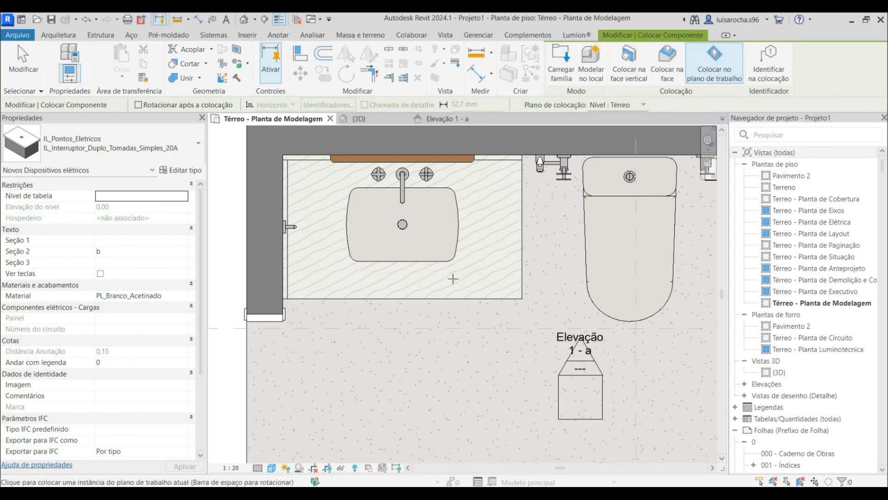
pyautogui.scroll(-3, 460, 273)
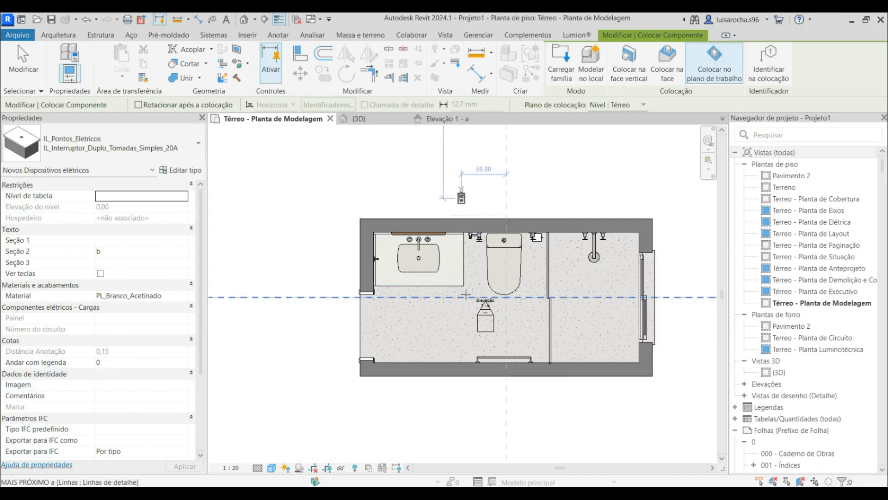
pyautogui.click(629, 65)
pyautogui.scroll(5, 376, 278)
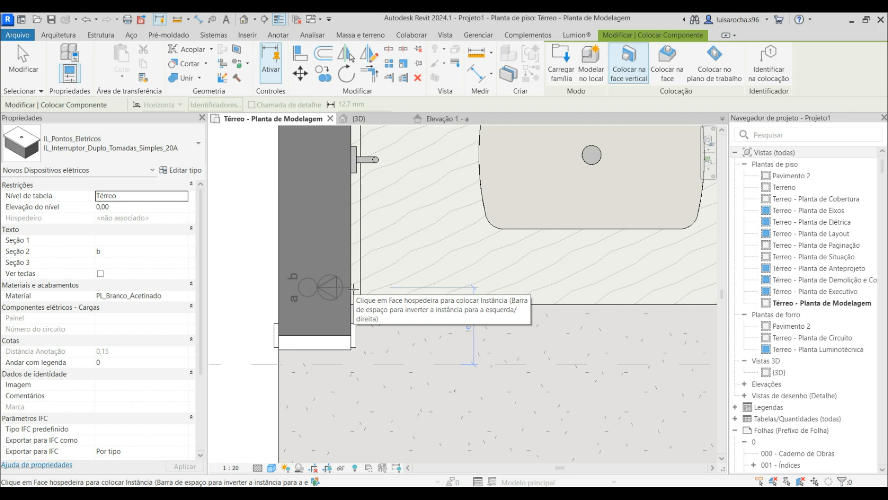
pyautogui.click(352, 295)
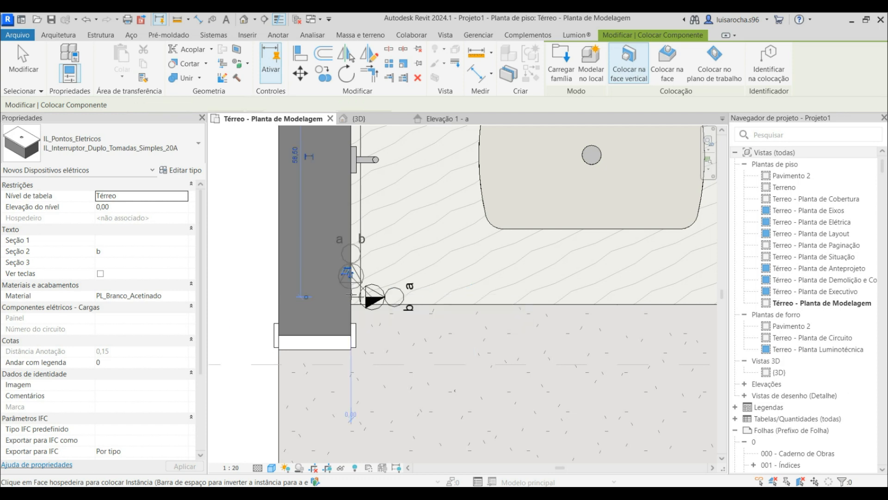
pyautogui.press('Escape')
pyautogui.press('Escape')
# Set the switch and outlet point's distance along the side wall to 50 and check it in 3D
pyautogui.click(372, 297)
pyautogui.click(298, 157)
pyautogui.write('50')
pyautogui.press('Return')
pyautogui.press('Escape')
pyautogui.click(359, 119)
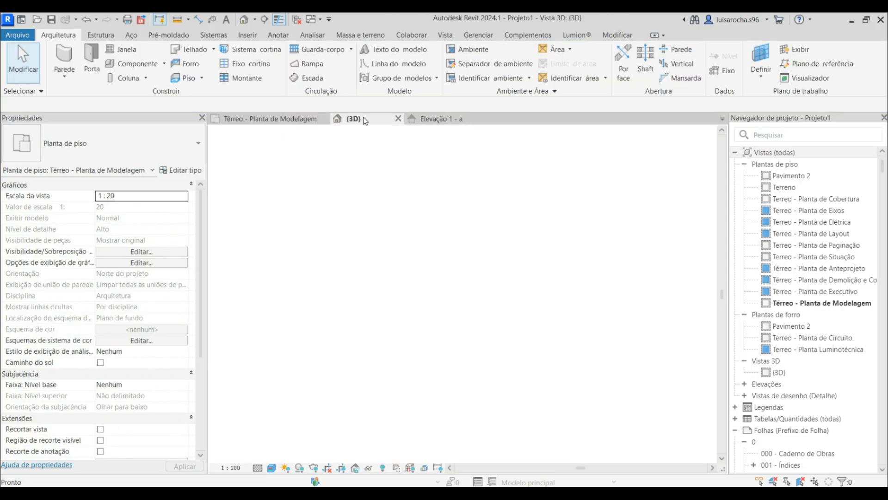
pyautogui.scroll(6, 411, 228)
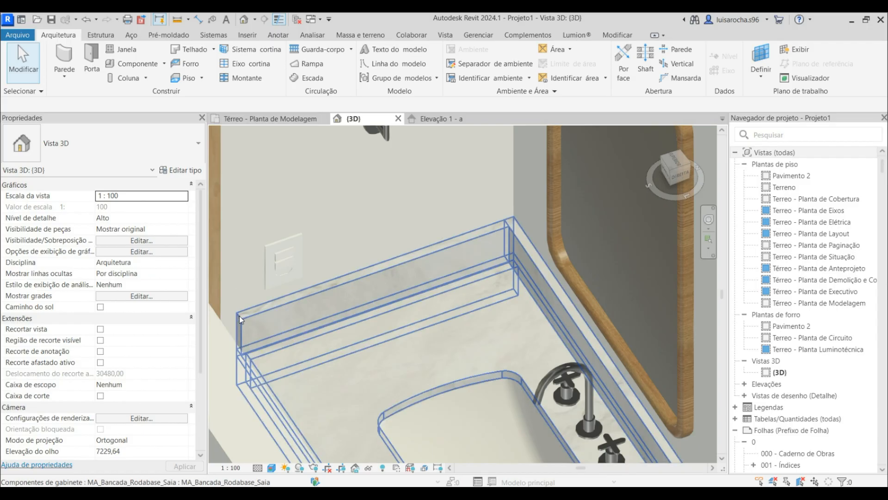
pyautogui.scroll(-6, 337, 225)
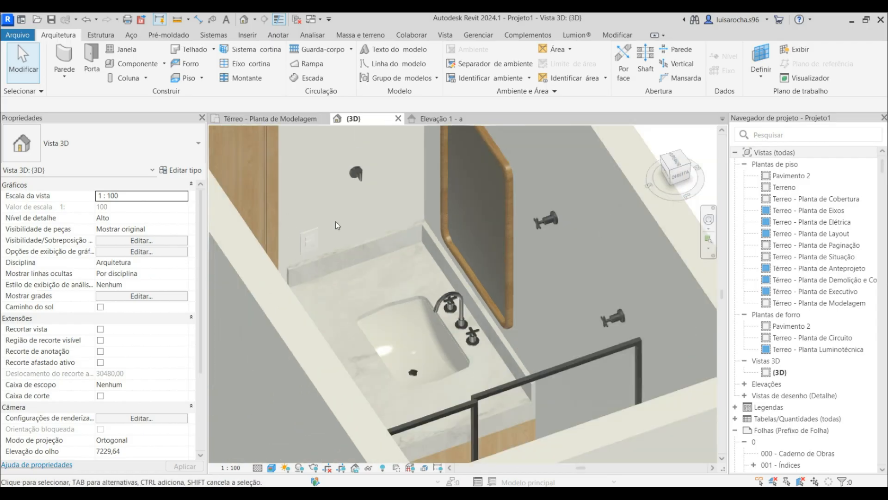
pyautogui.keyDown('shift'); pyautogui.moveTo(307, 297); pyautogui.dragTo(468, 326, button='middle'); pyautogui.keyUp('shift')
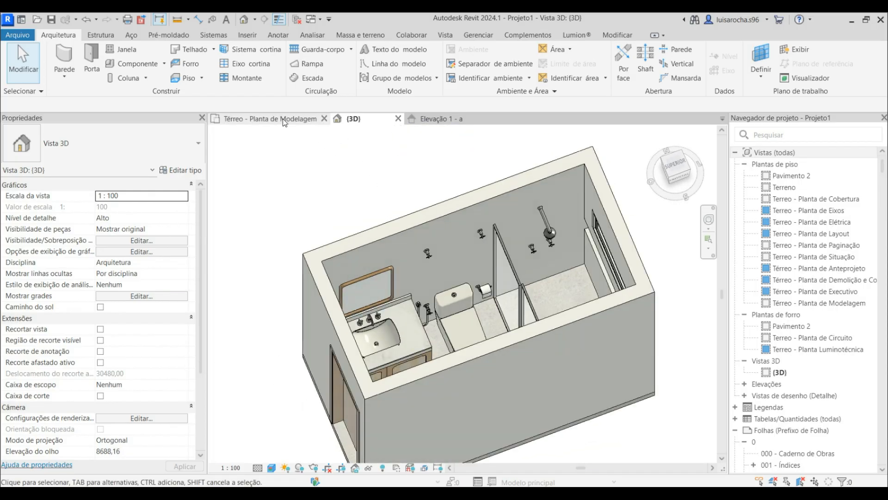
# In Terreo - Planta Luminotécnica, create an automatic FR_Gesso ceiling over the bathroom at the Forro térreo level
pyautogui.click(285, 119)
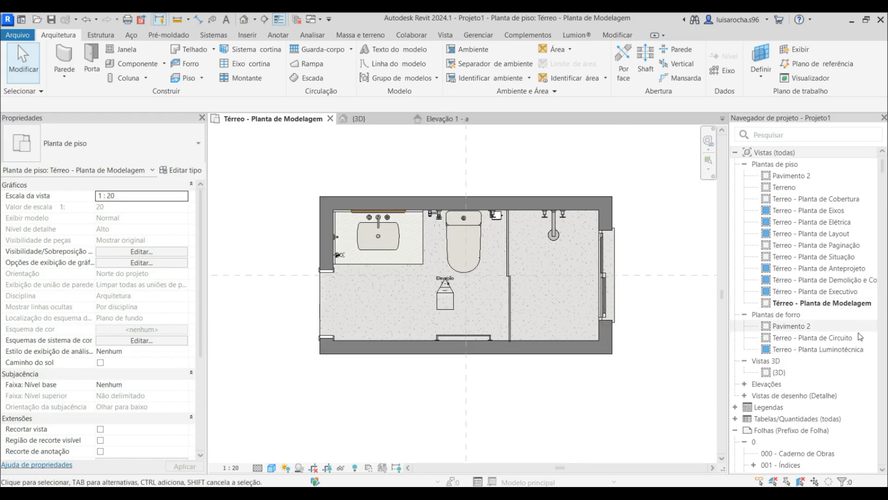
pyautogui.click(807, 349)
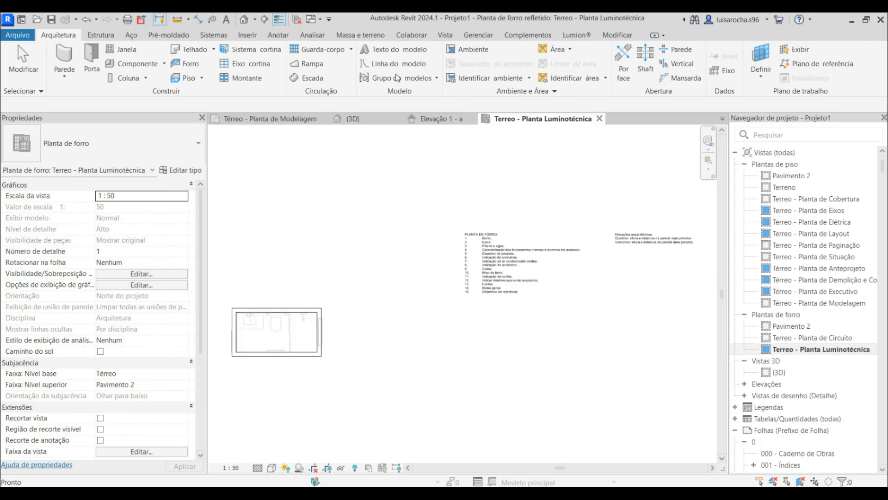
pyautogui.scroll(-4, 605, 208)
pyautogui.scroll(6, 405, 293)
pyautogui.scroll(2, 407, 290)
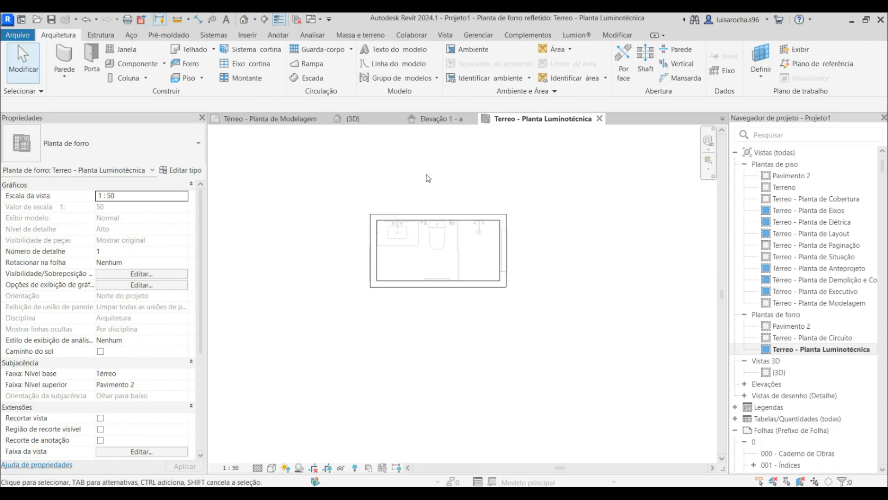
pyautogui.click(187, 62)
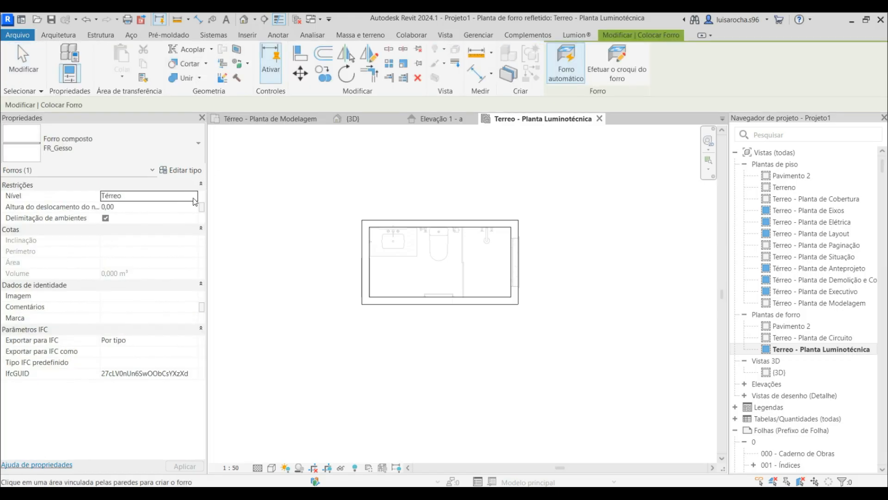
pyautogui.click(193, 198)
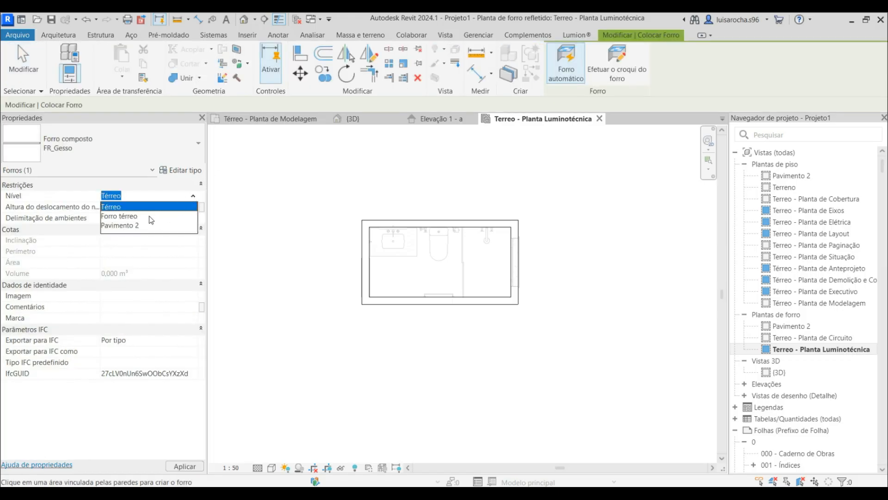
pyautogui.click(399, 281)
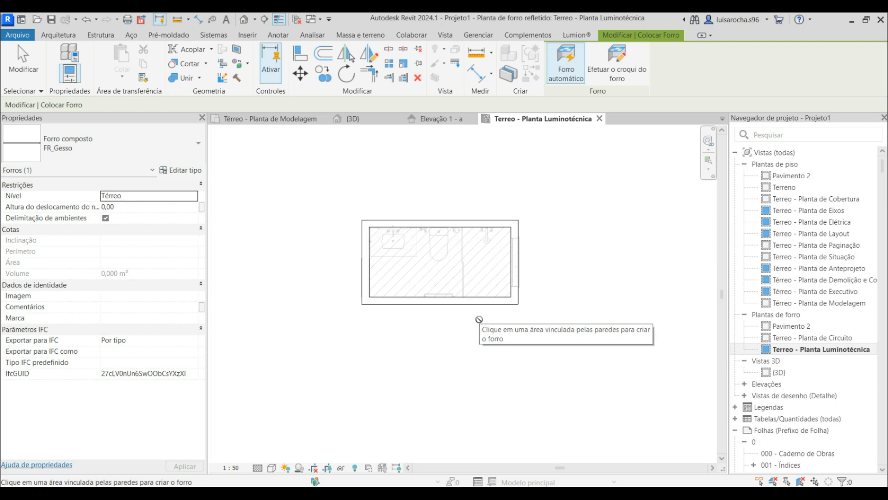
pyautogui.press('Escape')
# Review the bathroom ceiling in Elevação 1 - a, the modelling plan and the 3D view
pyautogui.click(433, 115)
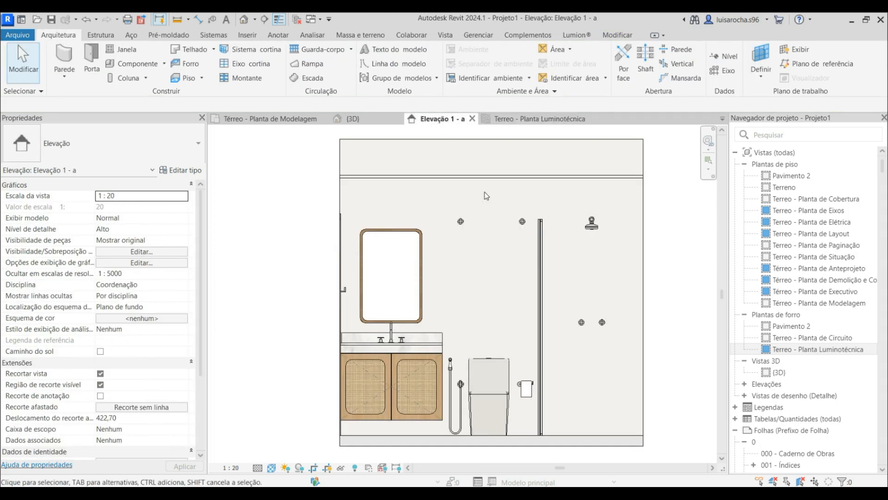
pyautogui.click(257, 119)
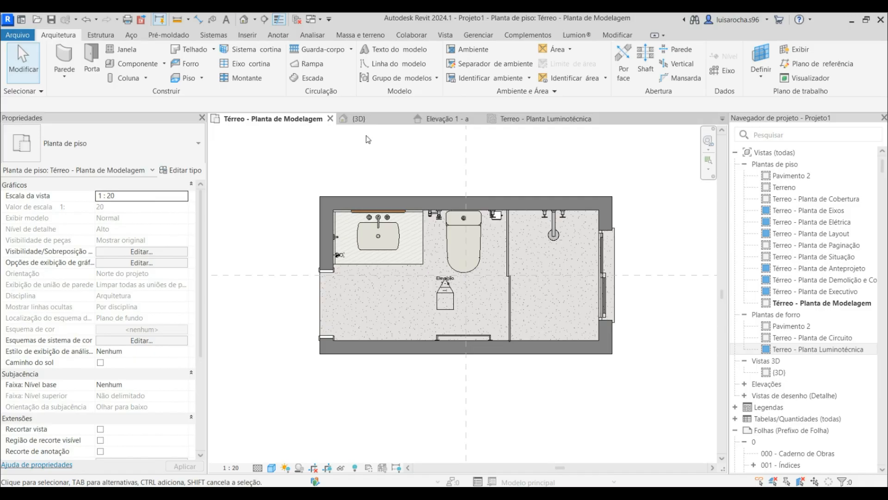
pyautogui.click(427, 121)
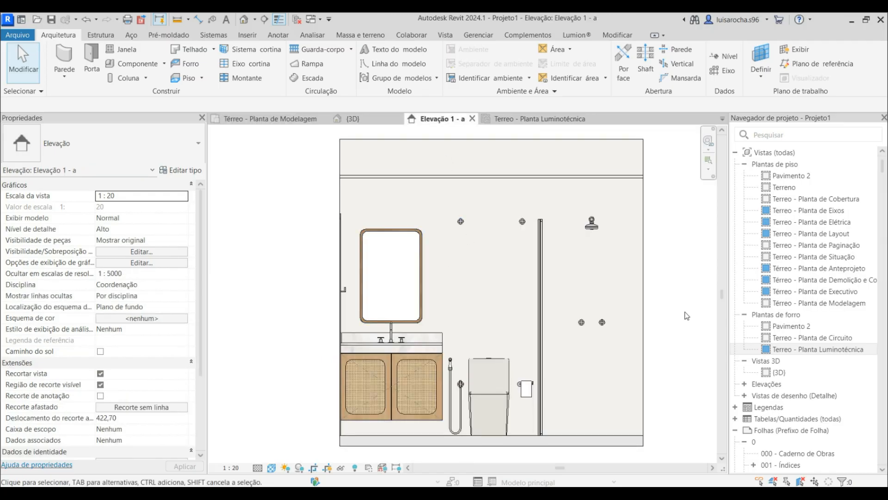
pyautogui.scroll(2, 685, 314)
pyautogui.scroll(-3, 527, 283)
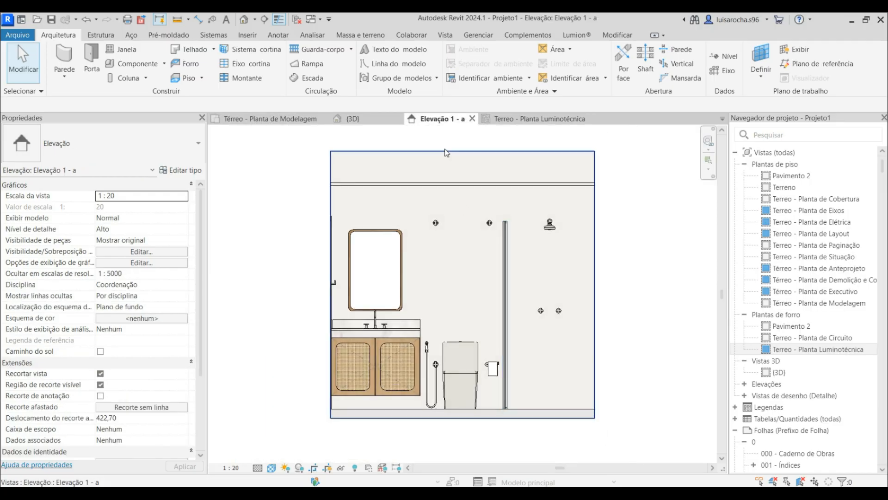
pyautogui.click(361, 119)
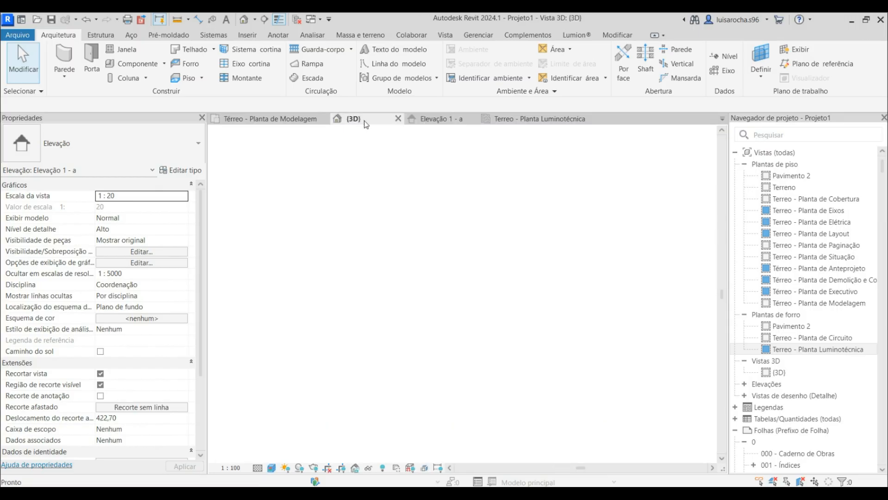
# In Elevação 1 - a, split the inner face of the back wall along the underside of the ceiling and down the shower glass line to the floor
pyautogui.click(436, 219)
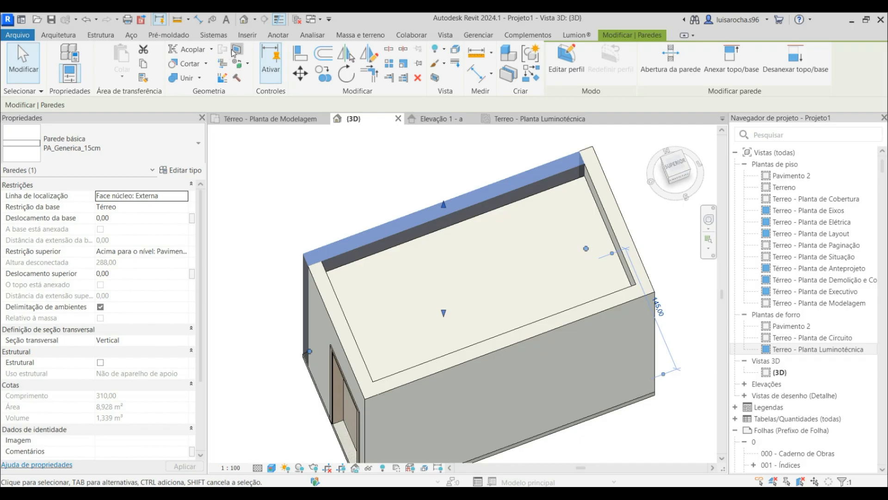
pyautogui.press('Escape')
pyautogui.click(226, 50)
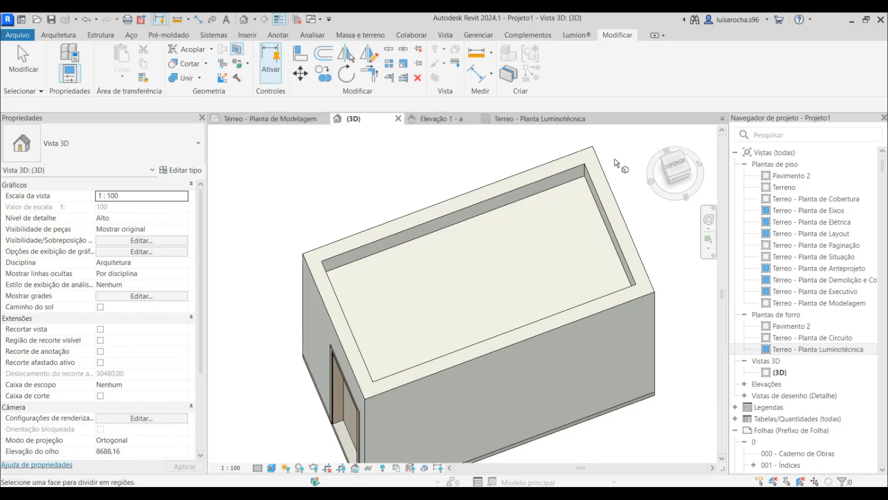
pyautogui.click(449, 119)
pyautogui.click(352, 119)
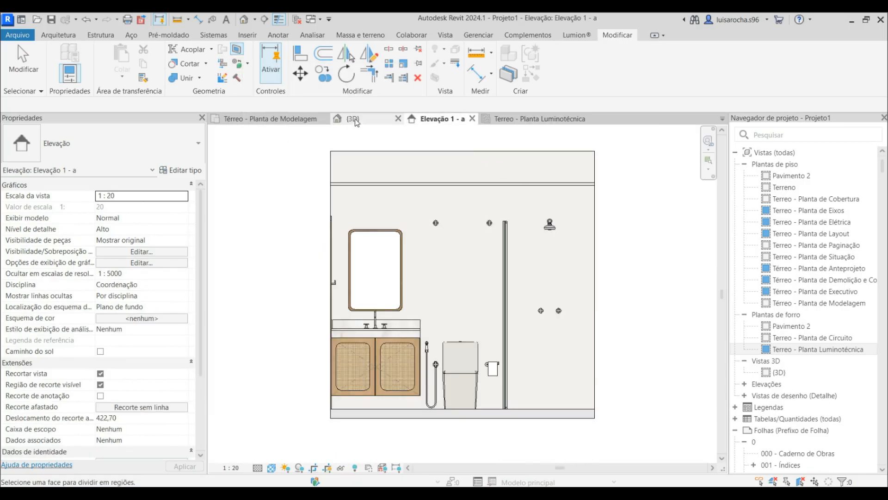
pyautogui.click(420, 227)
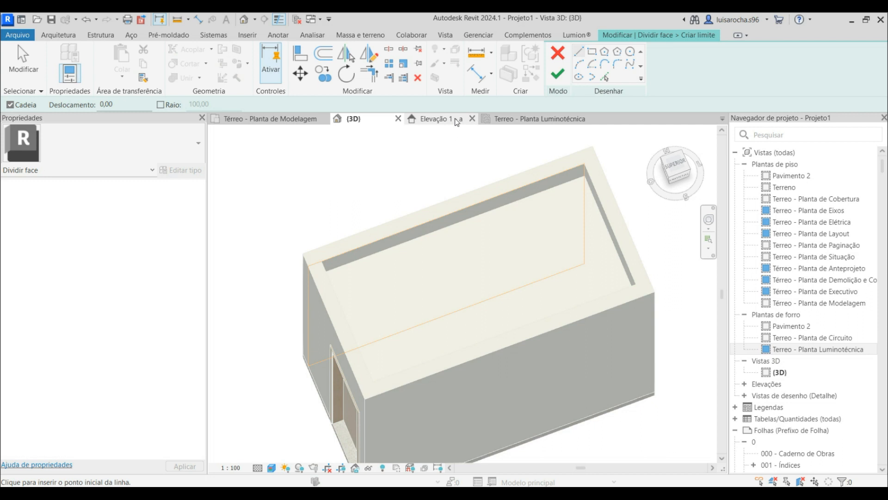
pyautogui.click(441, 119)
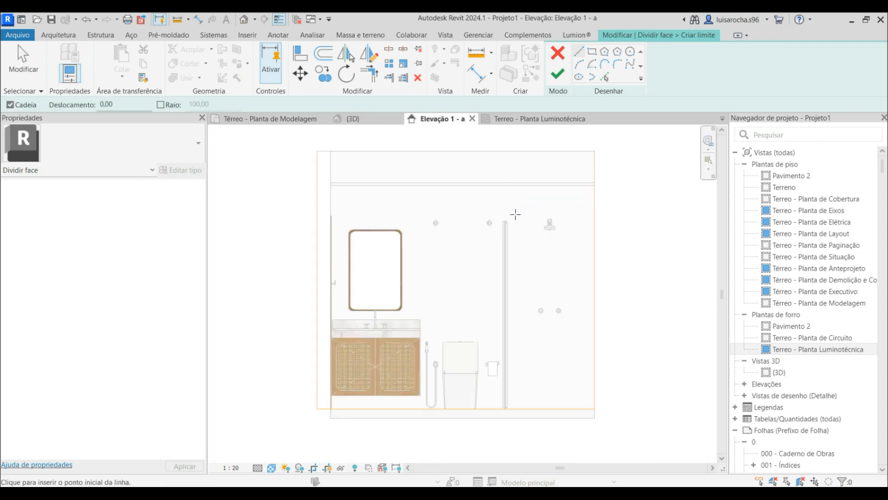
pyautogui.click(595, 184)
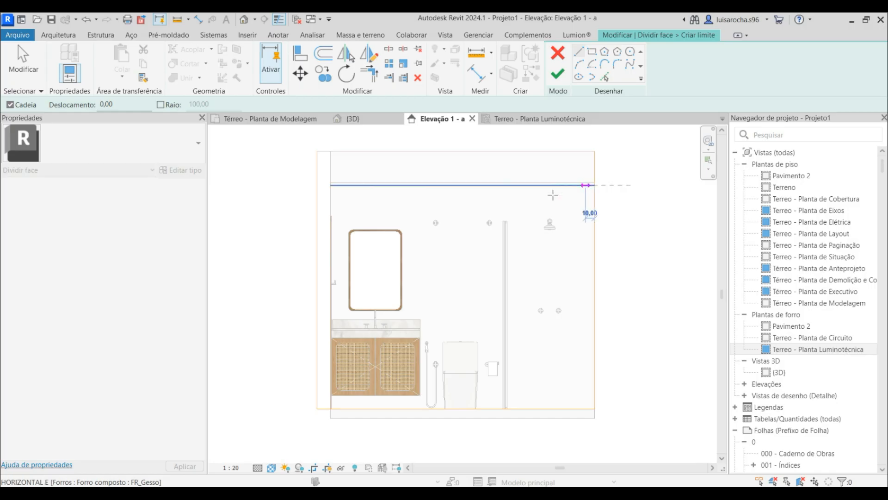
pyautogui.click(505, 185)
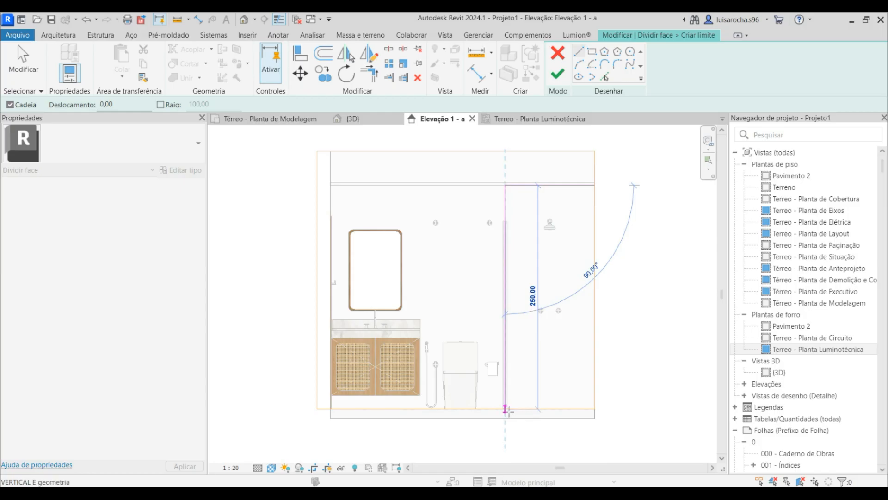
pyautogui.click(505, 409)
pyautogui.click(558, 74)
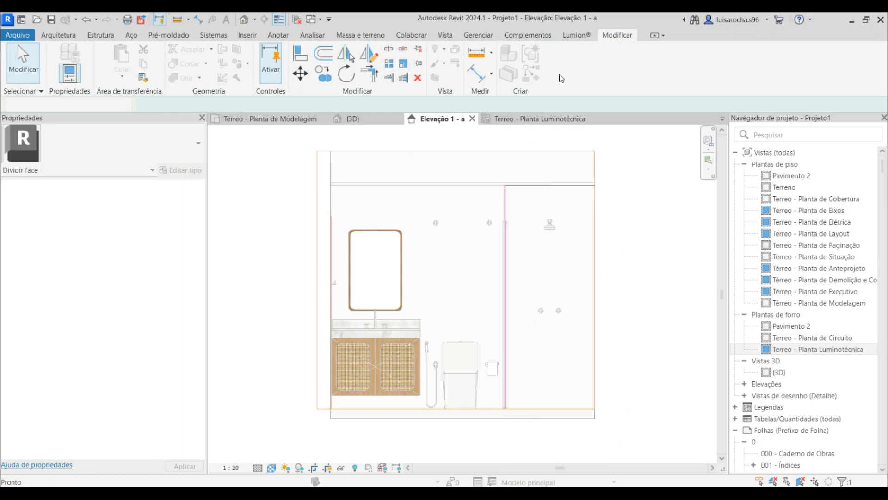
pyautogui.click(636, 228)
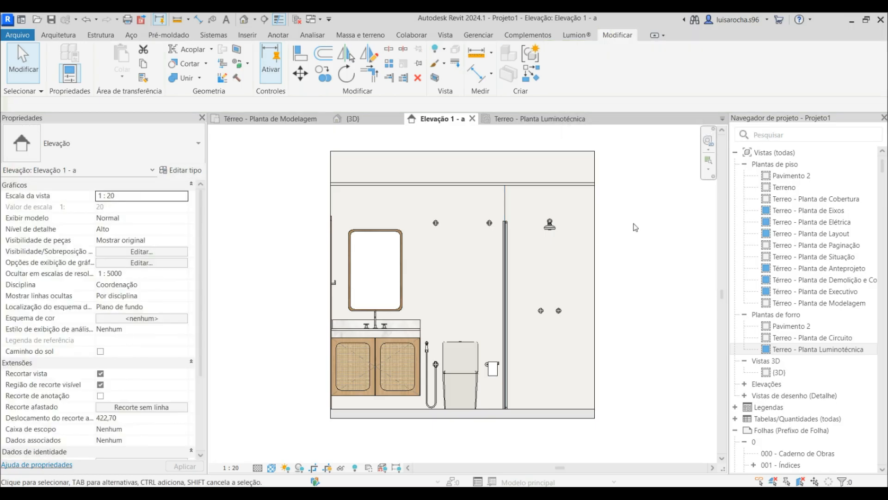
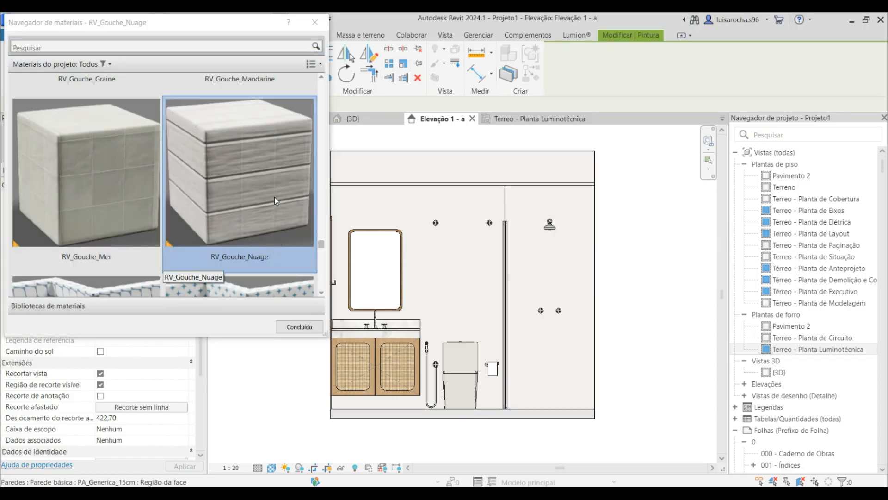
# Paint the shower region of the back wall with the RV_Gouche_Nuage material and finish painting
pyautogui.click(548, 289)
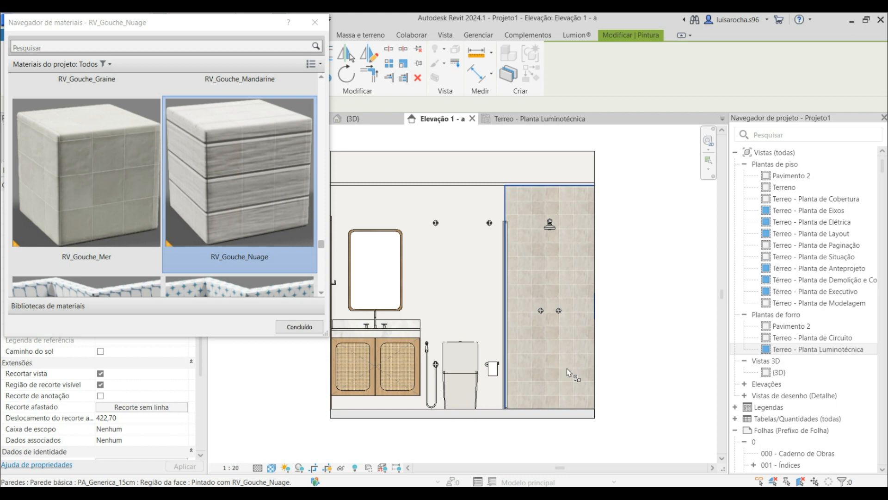
pyautogui.scroll(1, 568, 372)
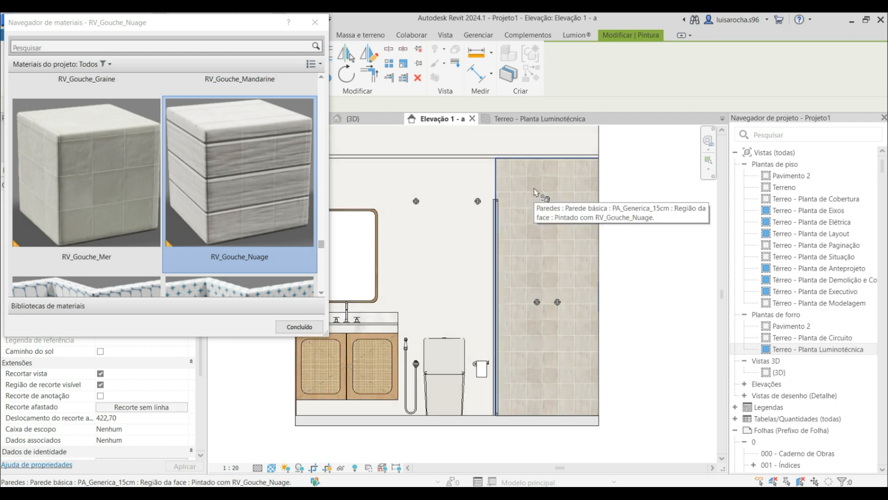
pyautogui.scroll(-2, 553, 373)
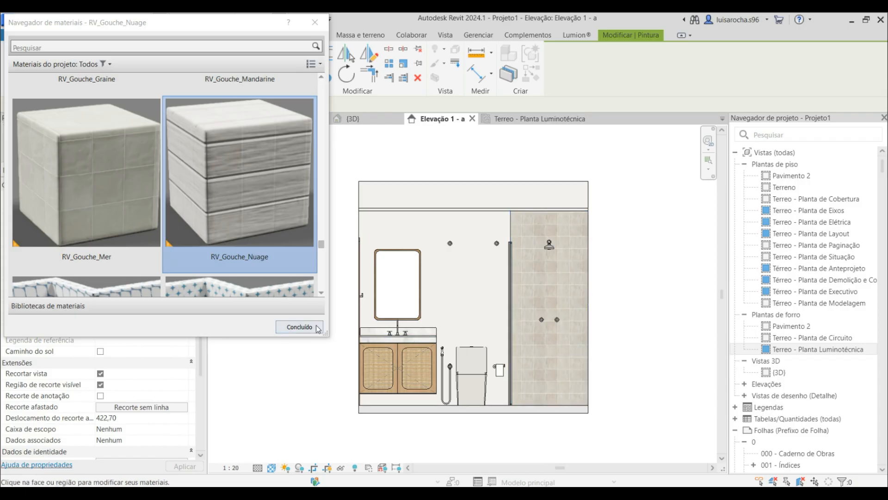
pyautogui.click(300, 327)
# In Térreo - Planta de Modelagem, enable the three remaining view directions of the bathroom's elevation marker
pyautogui.click(277, 119)
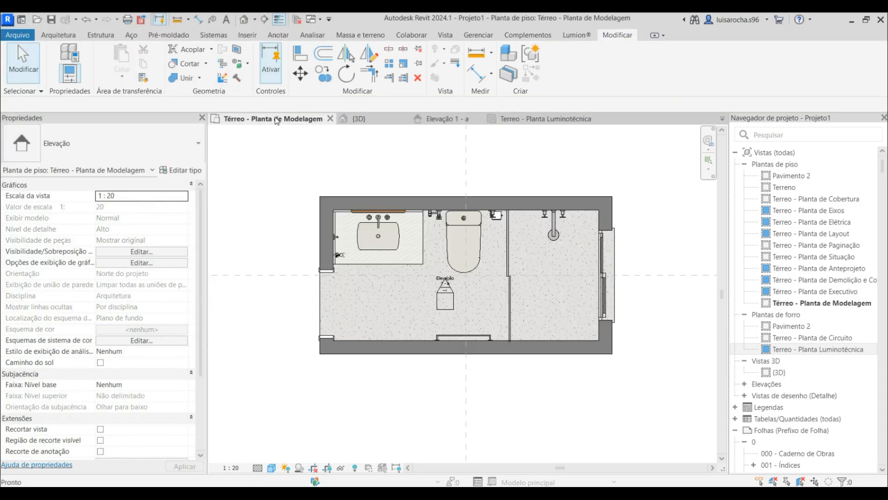
pyautogui.click(466, 303)
pyautogui.click(476, 300)
pyautogui.click(445, 332)
pyautogui.click(414, 301)
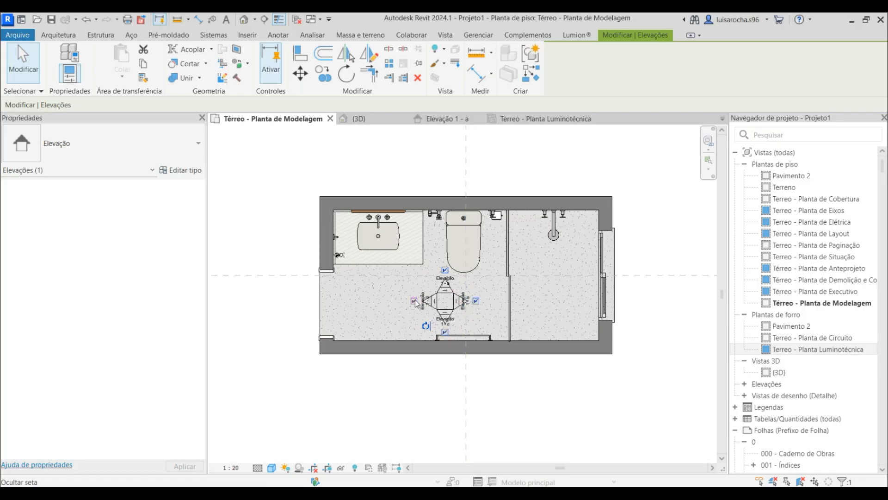
# Rename the elevation view Elevação 1 - a as 1
pyautogui.click(741, 385)
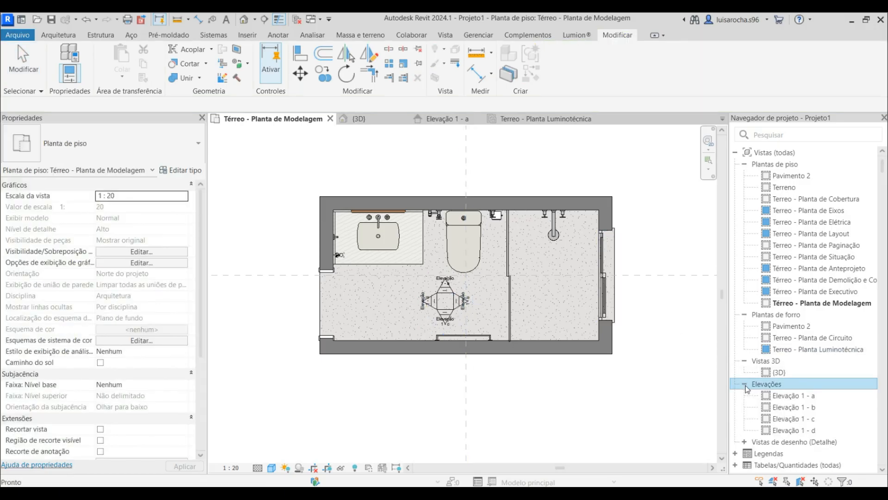
pyautogui.click(443, 283)
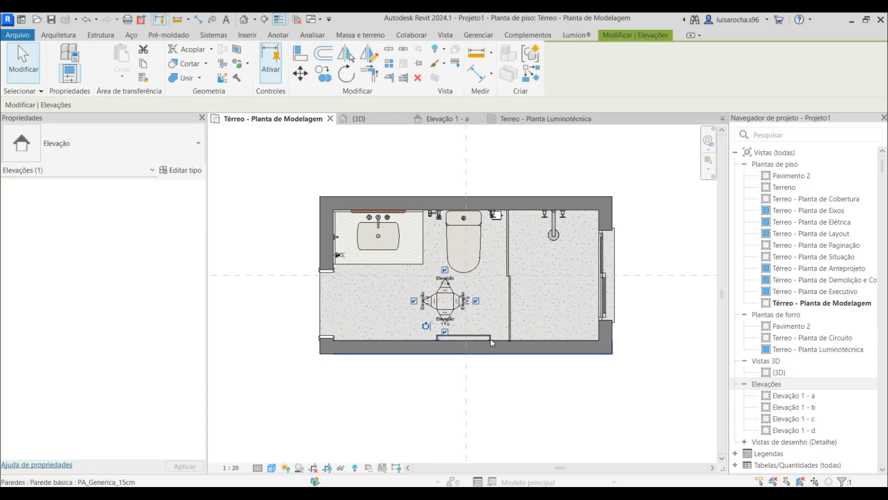
pyautogui.scroll(3, 570, 336)
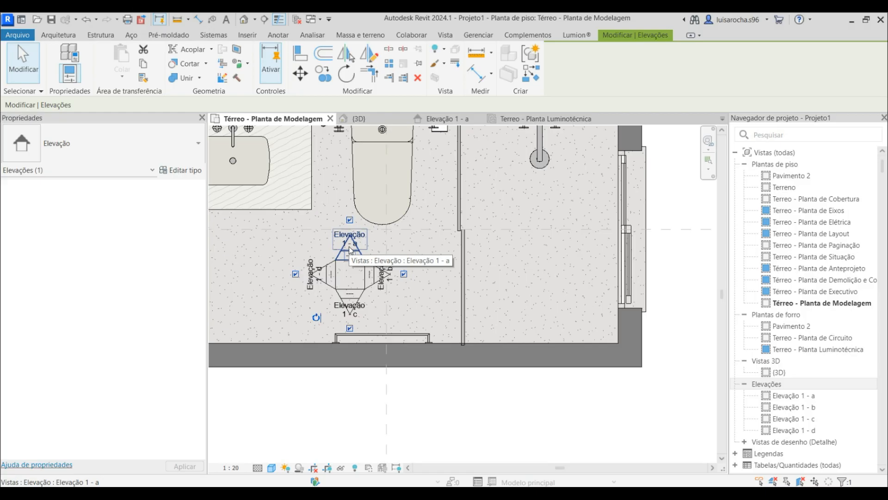
pyautogui.click(789, 396)
pyautogui.click(789, 396)
pyautogui.write('1')
pyautogui.click(756, 407)
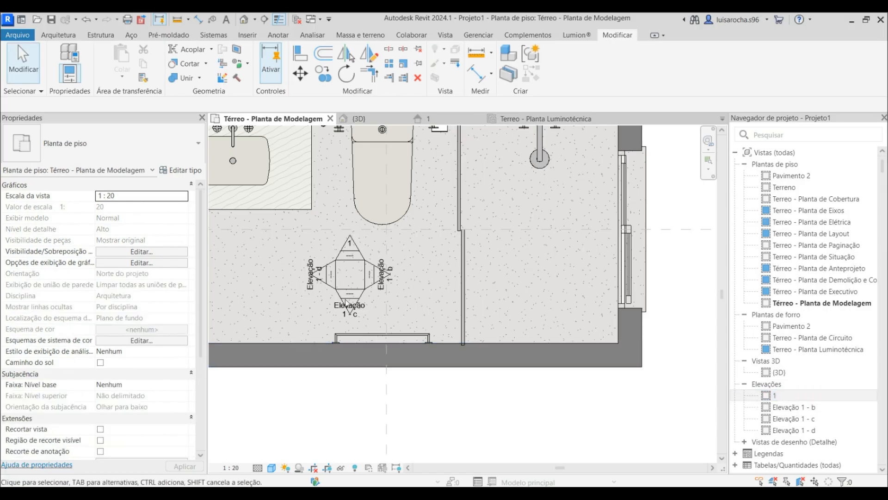
# Rename the elevation view Elevação 1 - d as 2 and Elevação 1 - c as 3
pyautogui.click(798, 430)
pyautogui.click(801, 429)
pyautogui.write('2')
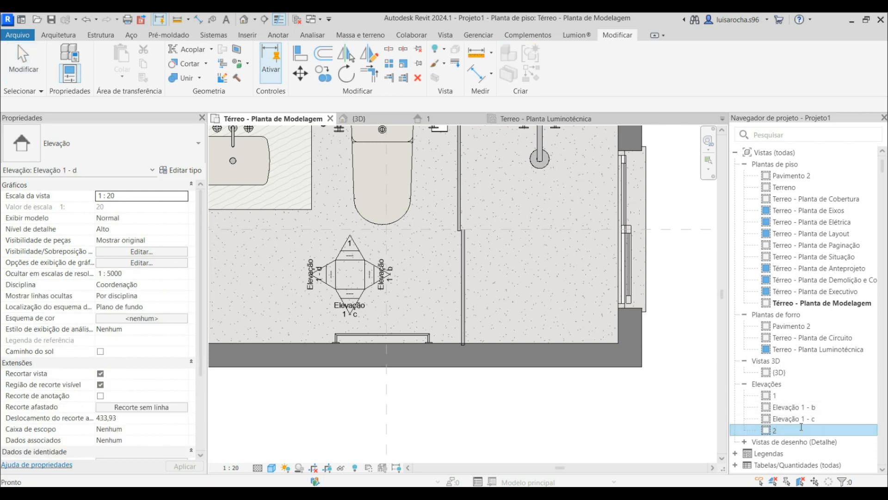
pyautogui.press('Return')
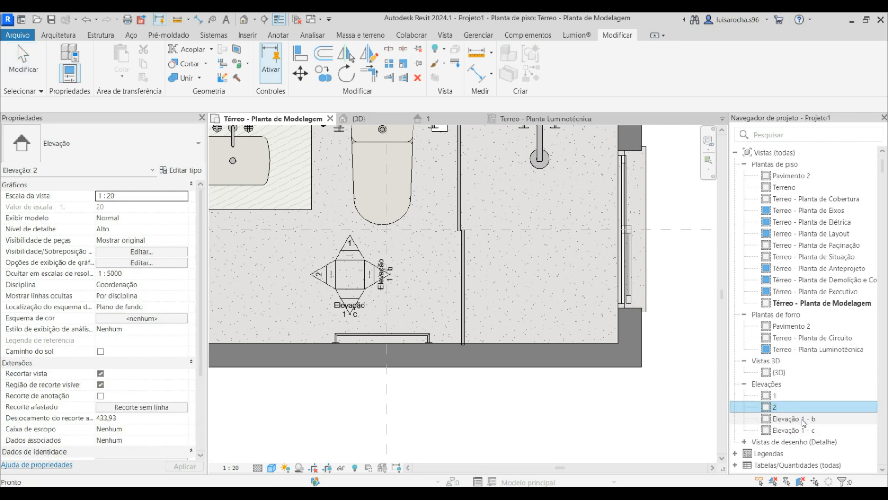
pyautogui.click(804, 430)
pyautogui.click(805, 430)
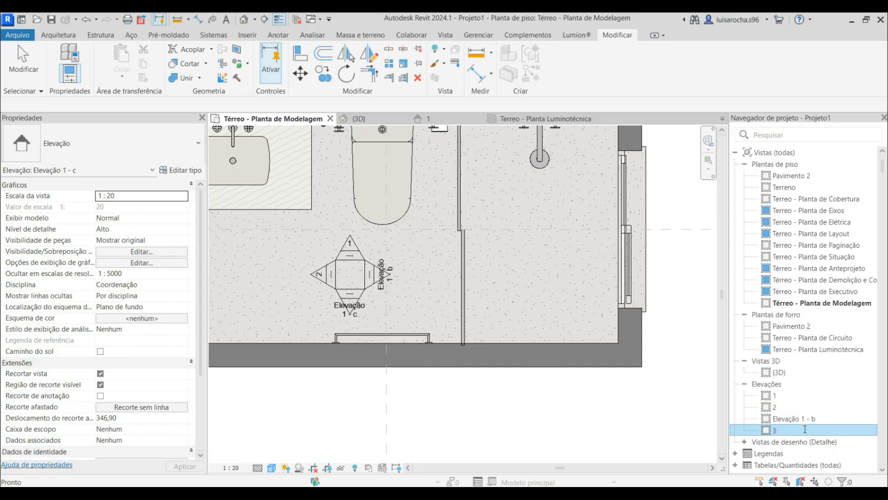
pyautogui.write('3')
pyautogui.press('Return')
# Rename the elevation view Elevação 1 - b as 4
pyautogui.click(802, 419)
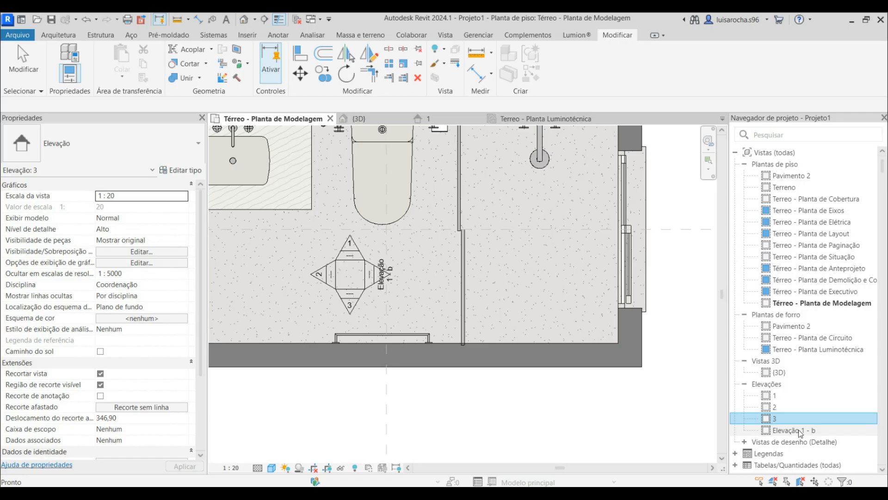
pyautogui.click(800, 431)
pyautogui.click(800, 431)
pyautogui.write('4')
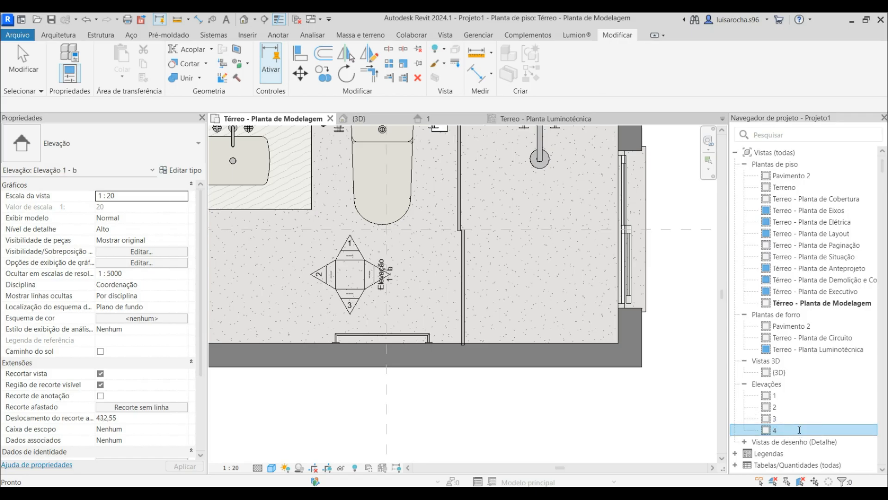
pyautogui.press('Return')
pyautogui.click(536, 397)
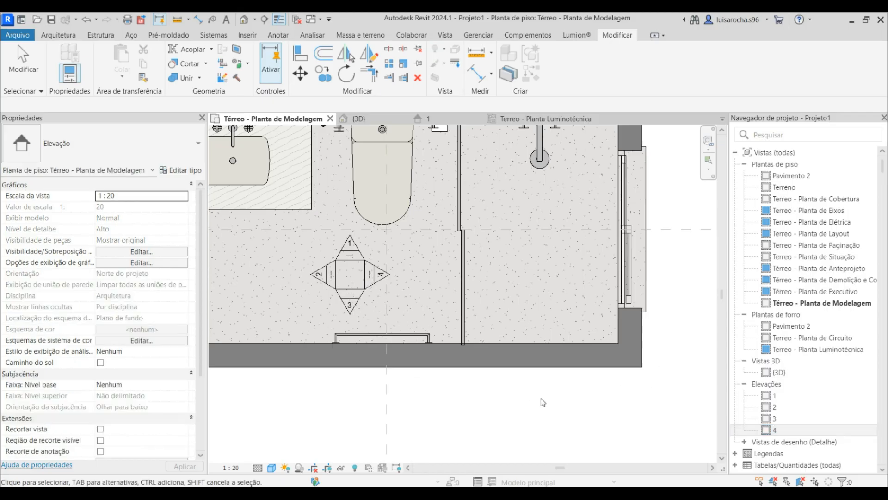
# In the modelling plan, move elevation 4's view line past the shower glass into the shower area, and check the window wall in elevation 4
pyautogui.doubleClick(379, 272)
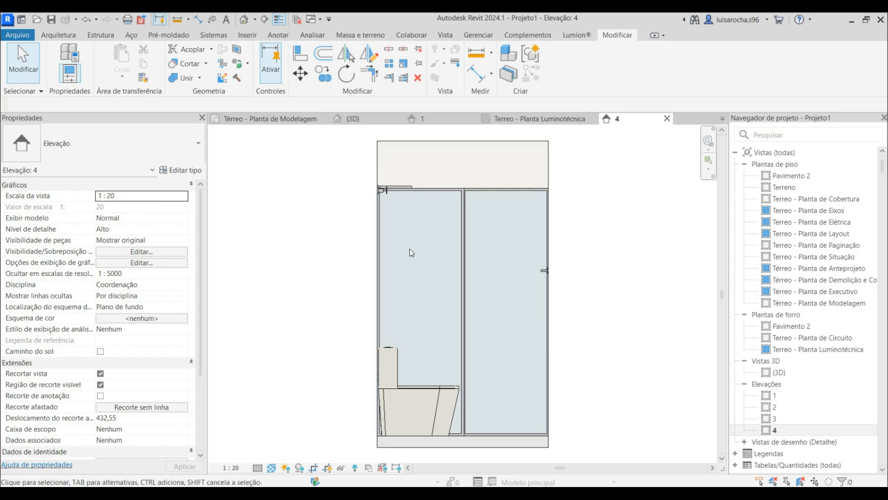
pyautogui.click(456, 195)
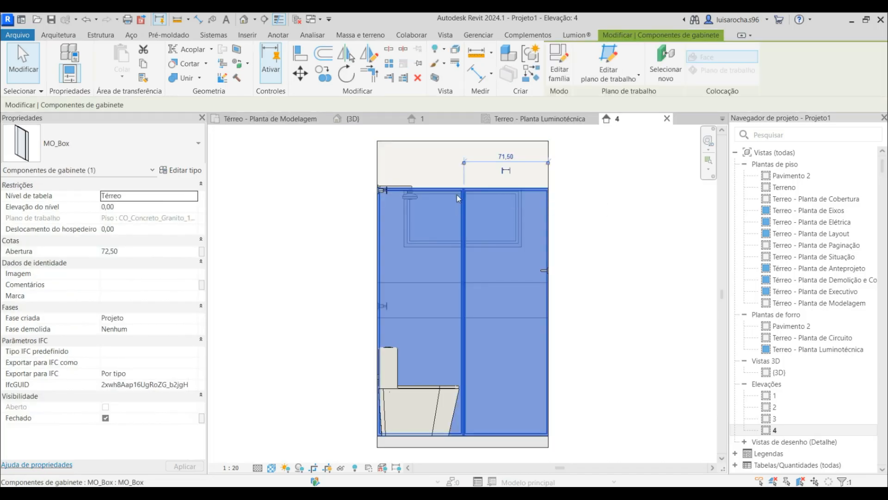
pyautogui.rightClick(457, 194)
pyautogui.click(294, 159)
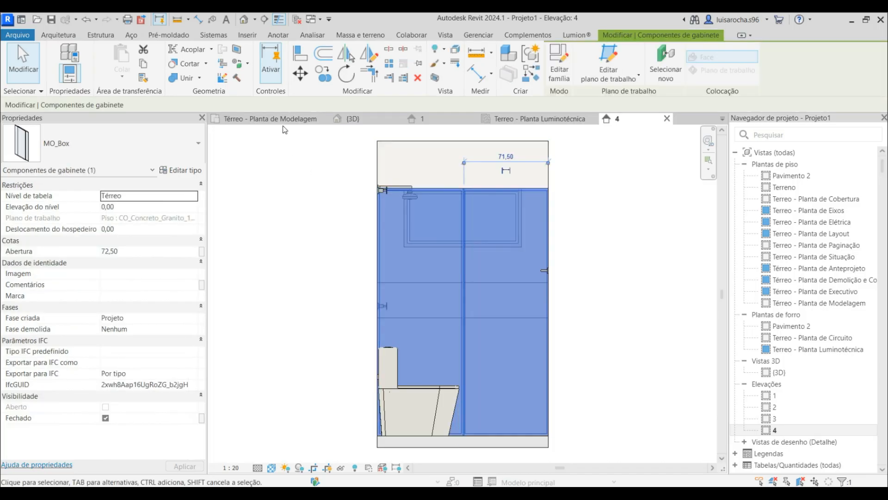
pyautogui.click(275, 120)
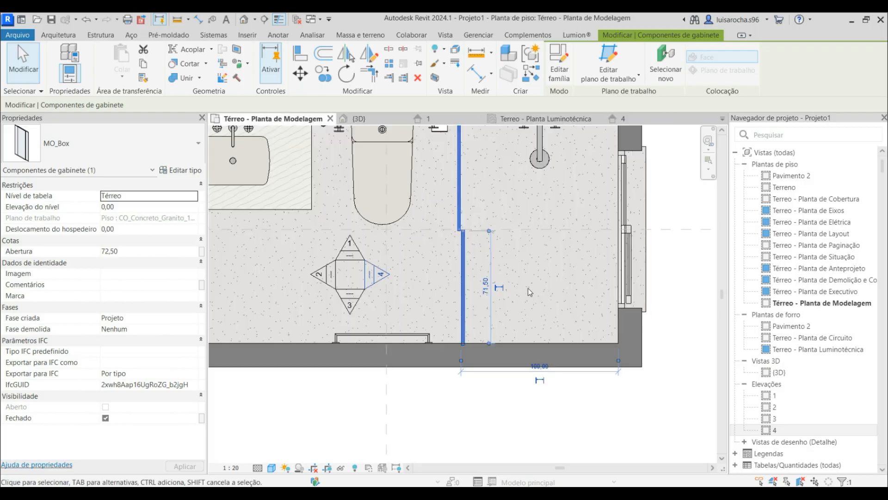
pyautogui.click(399, 274)
pyautogui.moveTo(346, 207); pyautogui.dragTo(480, 212)
pyautogui.click(572, 147)
pyautogui.click(622, 122)
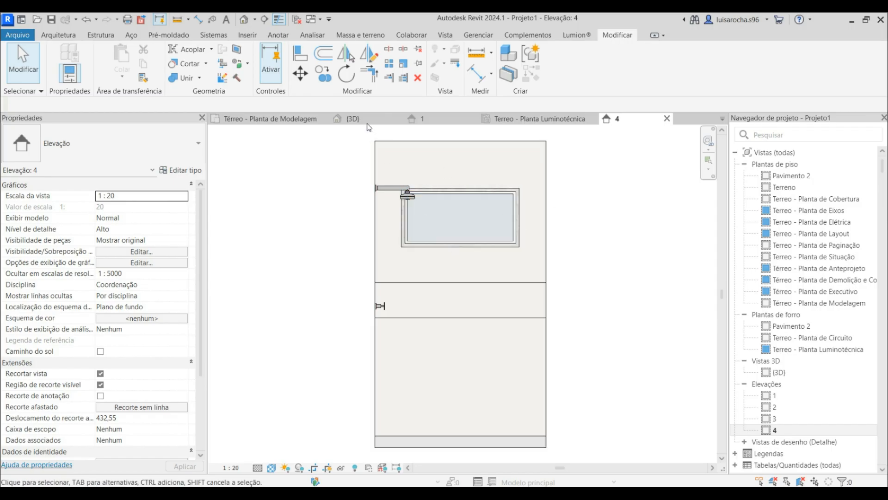
# Start splitting the window wall's inner face and sketch a 145 cm horizontal boundary line along its upper edge in elevation 4
pyautogui.click(353, 119)
pyautogui.keyDown('shift'); pyautogui.moveTo(416, 244); pyautogui.dragTo(425, 164, button='middle'); pyautogui.keyUp('shift')
pyautogui.click(237, 49)
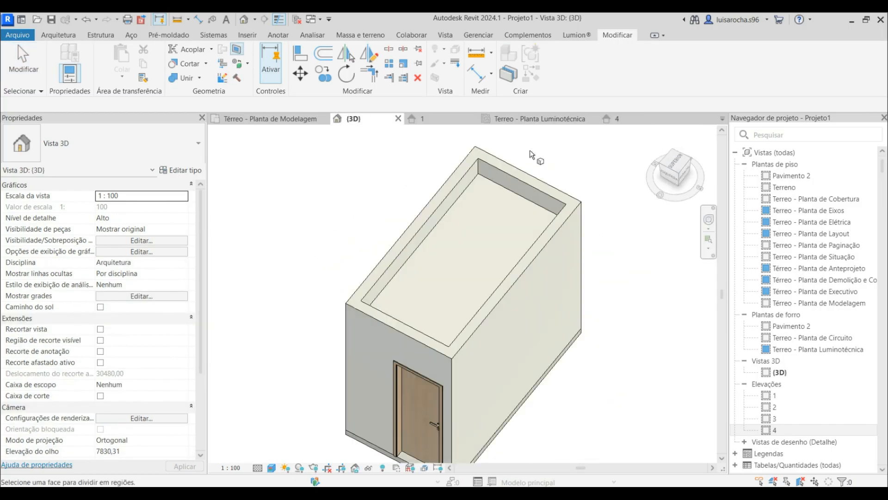
pyautogui.click(519, 182)
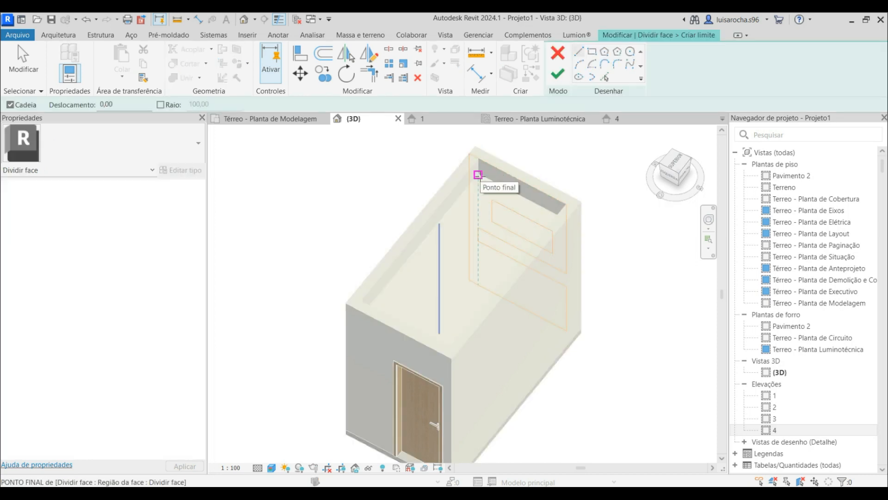
pyautogui.click(617, 119)
pyautogui.click(375, 140)
pyautogui.click(539, 142)
pyautogui.press('Escape')
pyautogui.press('Escape')
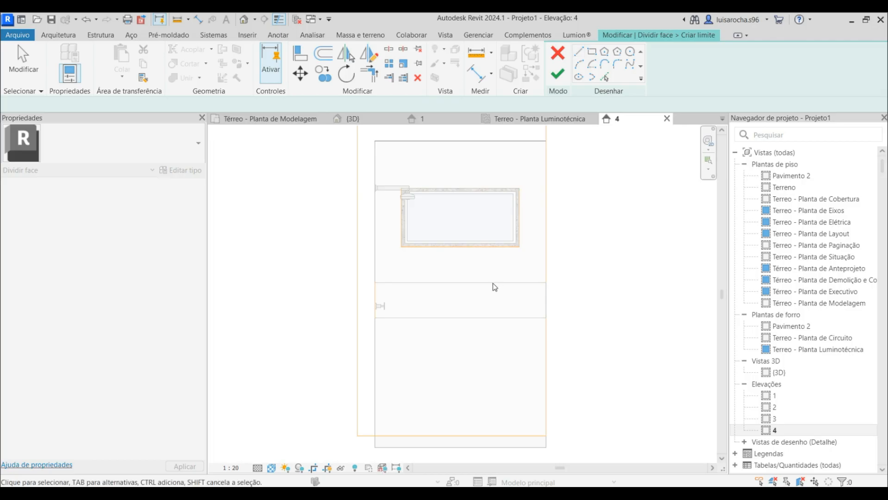
# Sketch a vertical boundary line about 260 cm long from the horizontal line's shower-head end down to the floor, and finish the face split
pyautogui.scroll(3, 462, 153)
pyautogui.click(369, 203)
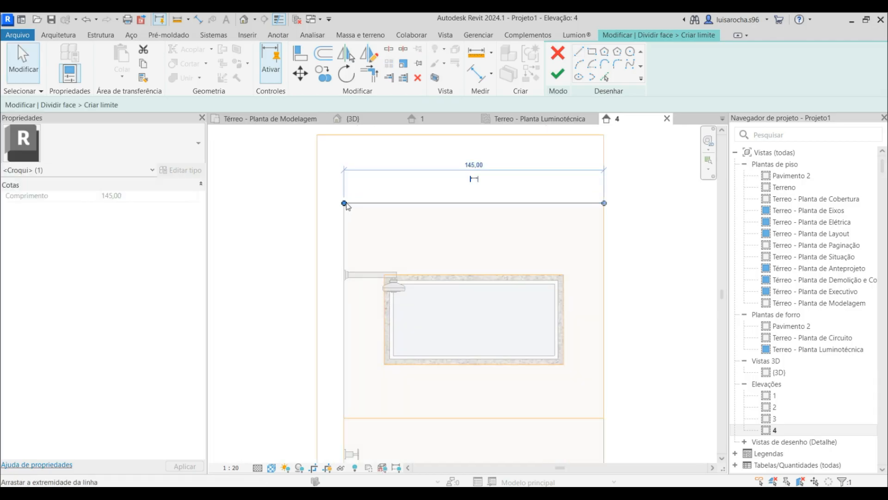
pyautogui.scroll(-2, 345, 205)
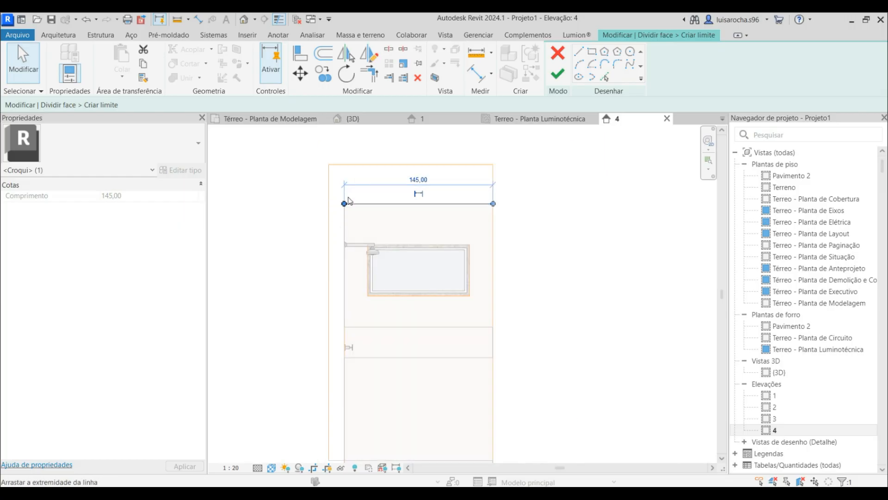
pyautogui.moveTo(345, 205)
pyautogui.mouseDown()
pyautogui.moveTo(327, 202)
pyautogui.moveTo(345, 204)
pyautogui.mouseUp()
pyautogui.press('l')
pyautogui.press('i')
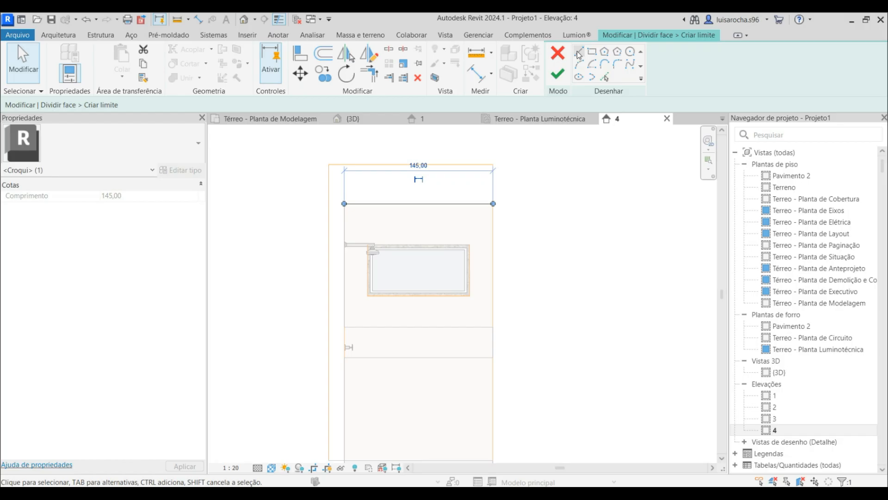
pyautogui.click(345, 204)
pyautogui.scroll(-1, 345, 204)
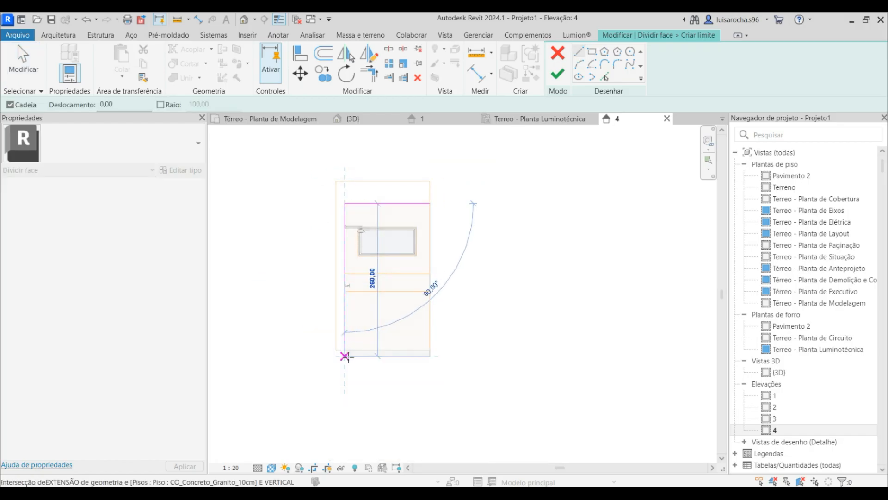
pyautogui.press('Escape')
pyautogui.press('Escape')
pyautogui.click(558, 74)
# Paint the window wall's lower face, upper face and niche back with RV_Gouche_Nuage in elevation 4
pyautogui.click(369, 120)
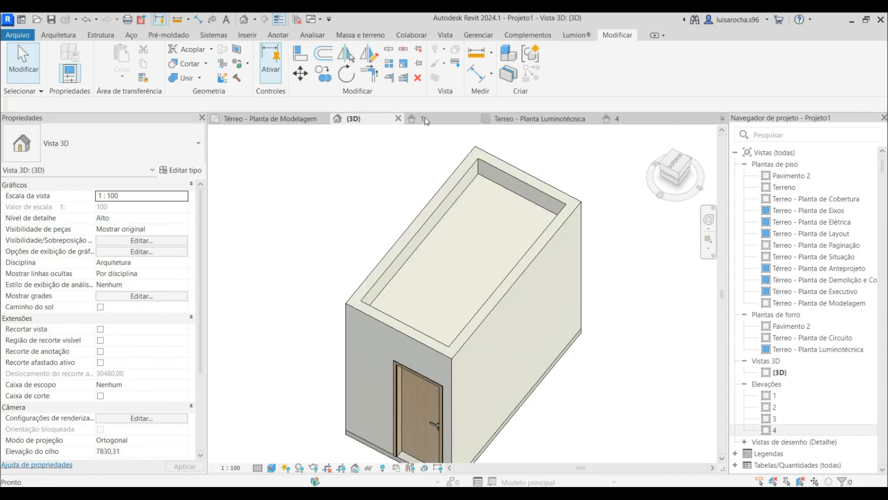
pyautogui.click(619, 121)
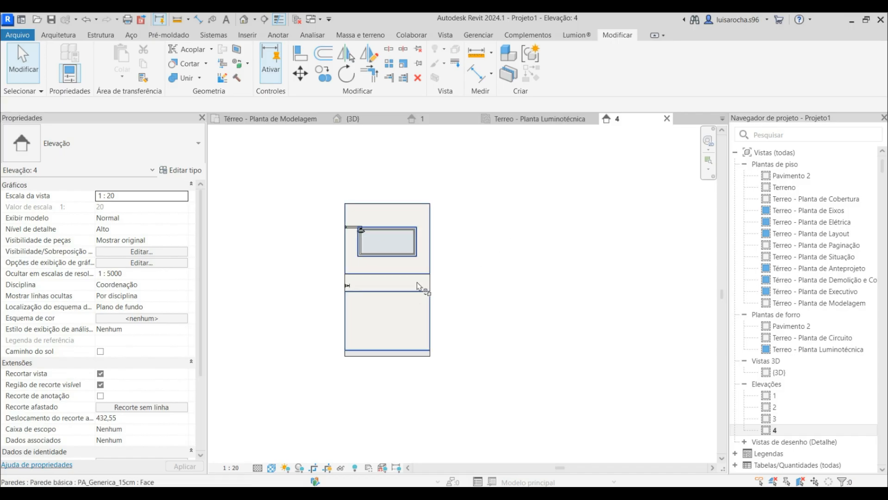
pyautogui.press('p')
pyautogui.press('t')
pyautogui.click(423, 326)
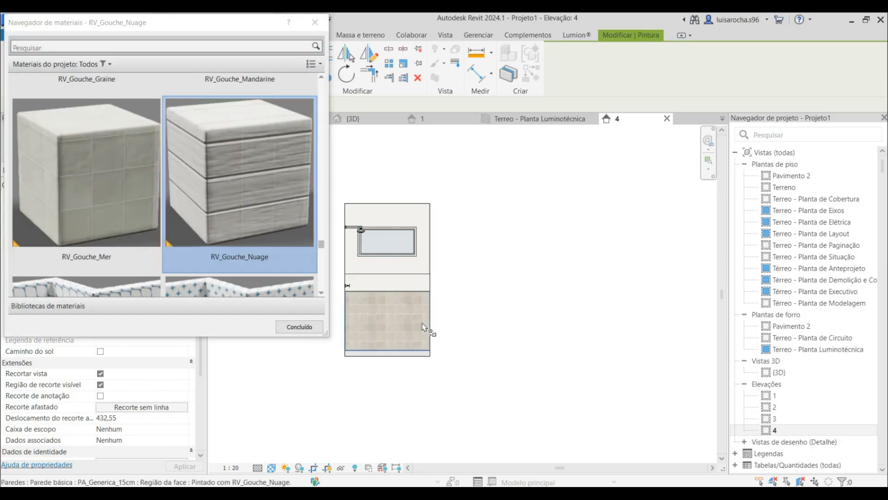
pyautogui.click(421, 261)
pyautogui.scroll(2, 389, 278)
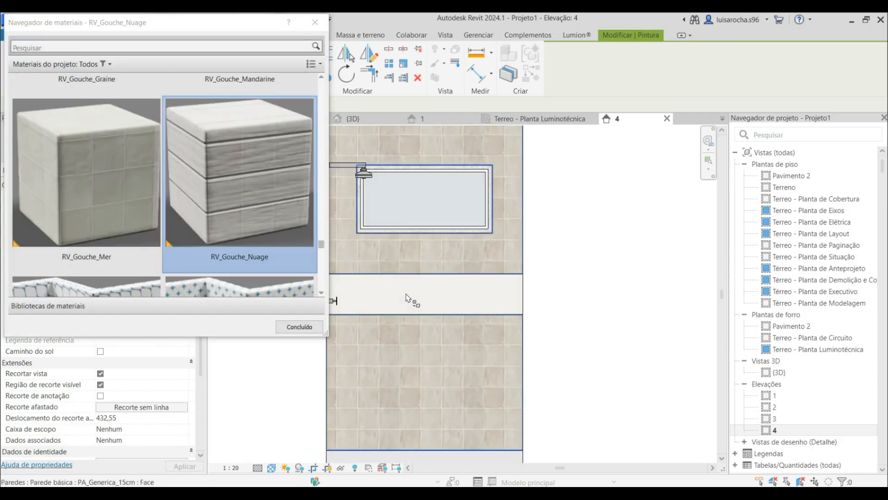
pyautogui.scroll(2, 419, 304)
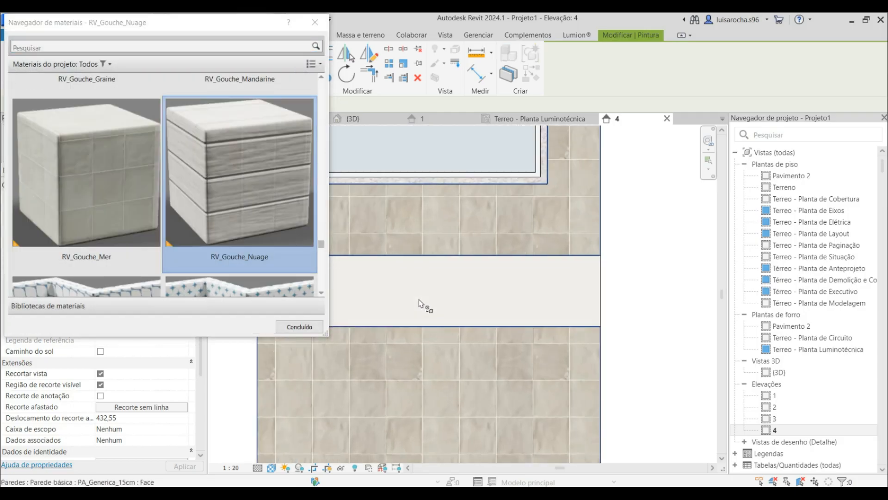
pyautogui.click(460, 298)
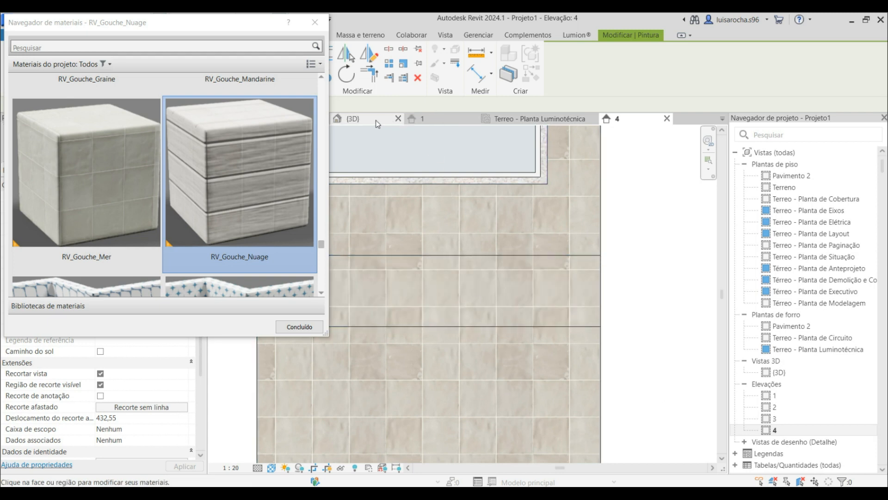
pyautogui.click(298, 326)
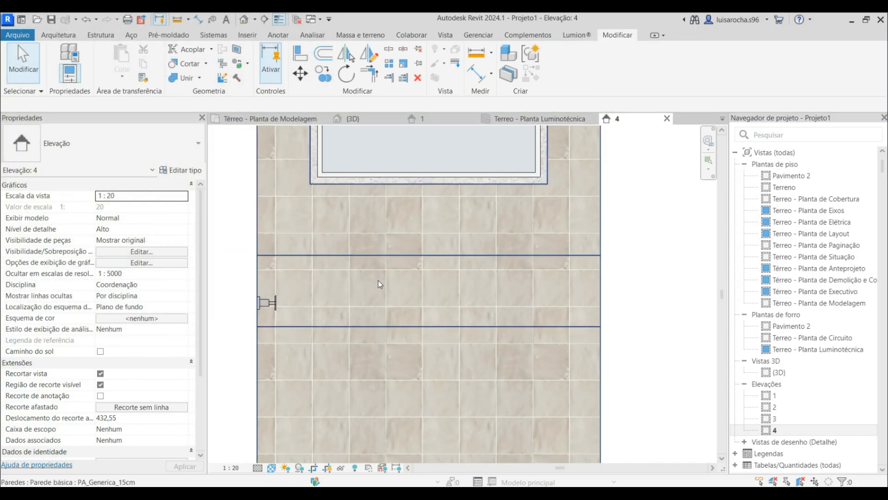
# Extend elevation 1's crop region past the shower's window wall to include the niche profile
pyautogui.click(422, 118)
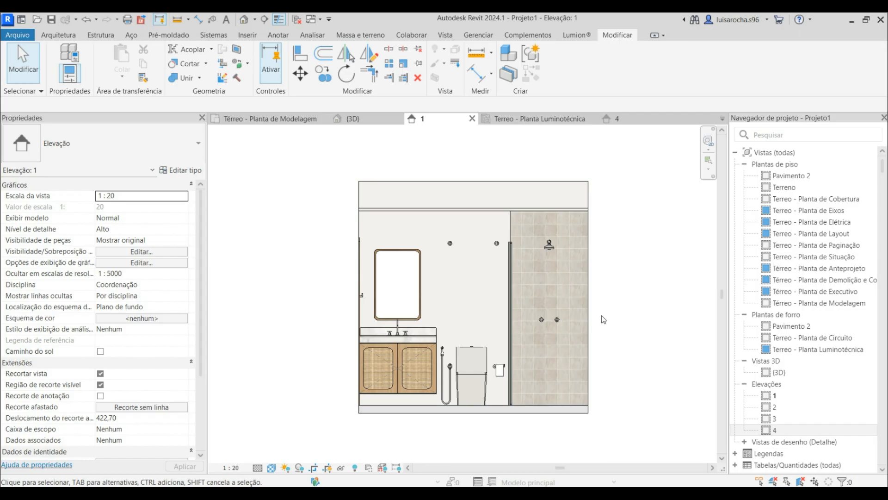
pyautogui.click(588, 202)
pyautogui.moveTo(588, 296); pyautogui.dragTo(610, 298)
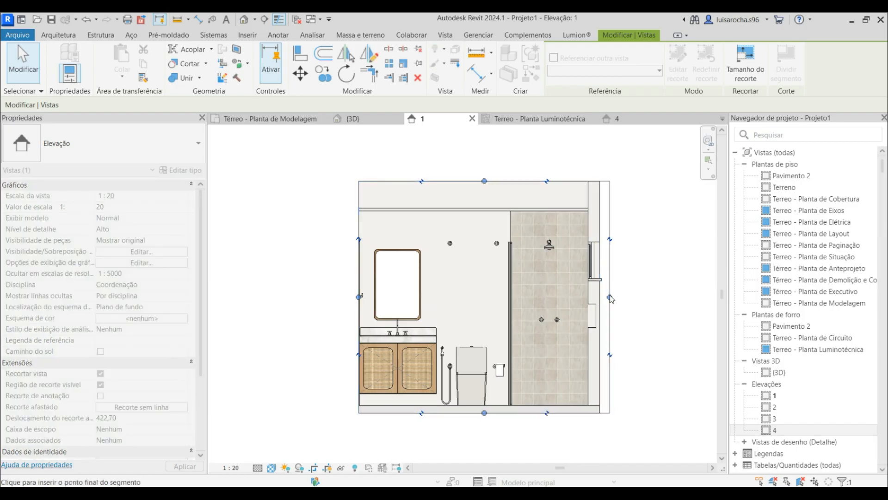
pyautogui.click(625, 323)
# Paint the niche's end face with RV_Gouche_Nuage in elevation 1
pyautogui.scroll(4, 620, 329)
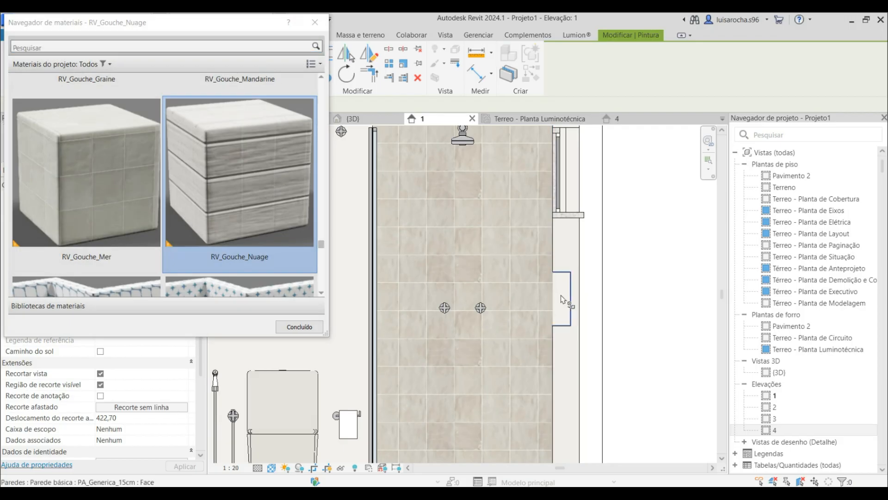
pyautogui.click(562, 298)
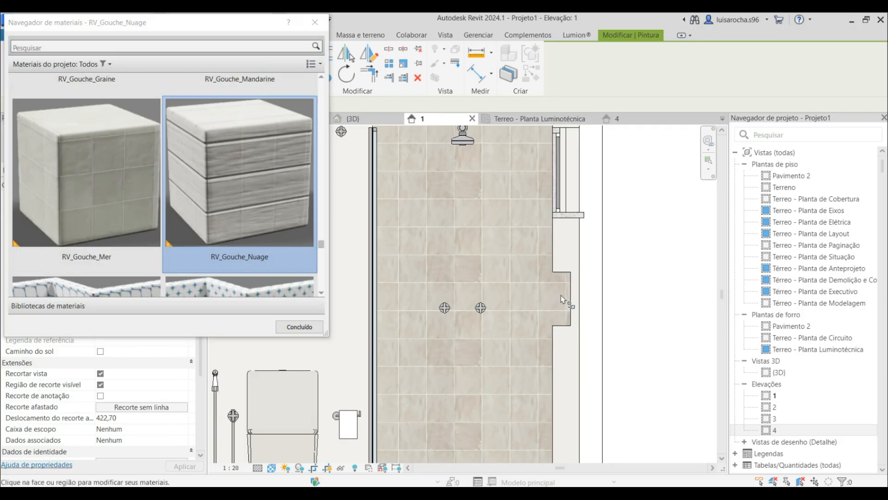
pyautogui.click(313, 328)
pyautogui.scroll(-5, 482, 282)
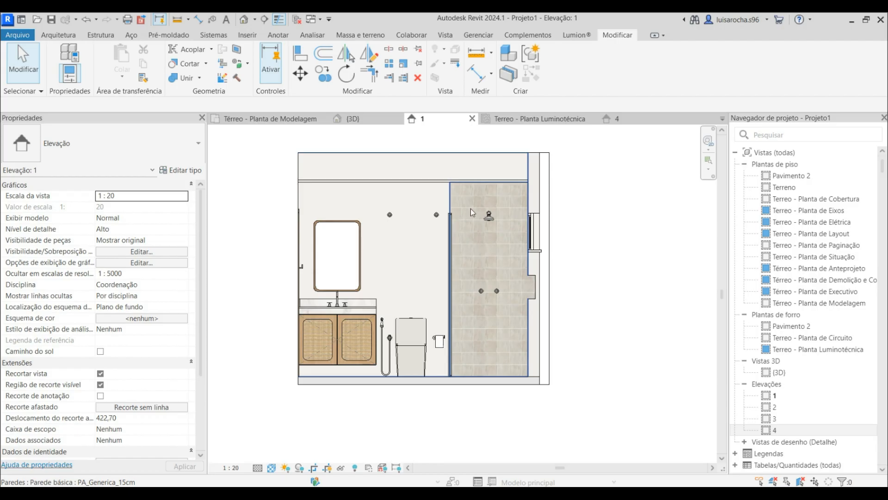
pyautogui.scroll(2, 472, 366)
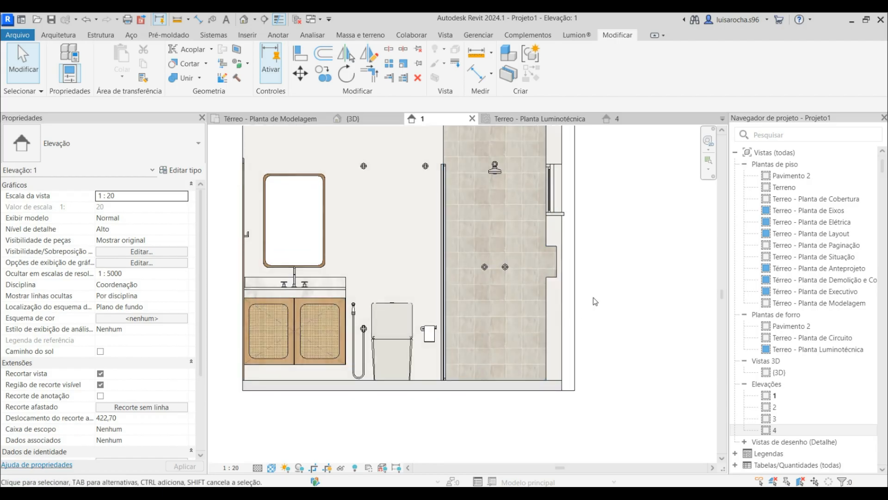
# Turn on the 3D view's section box and lower its upper face below the ceiling to expose the bathroom interior
pyautogui.click(617, 118)
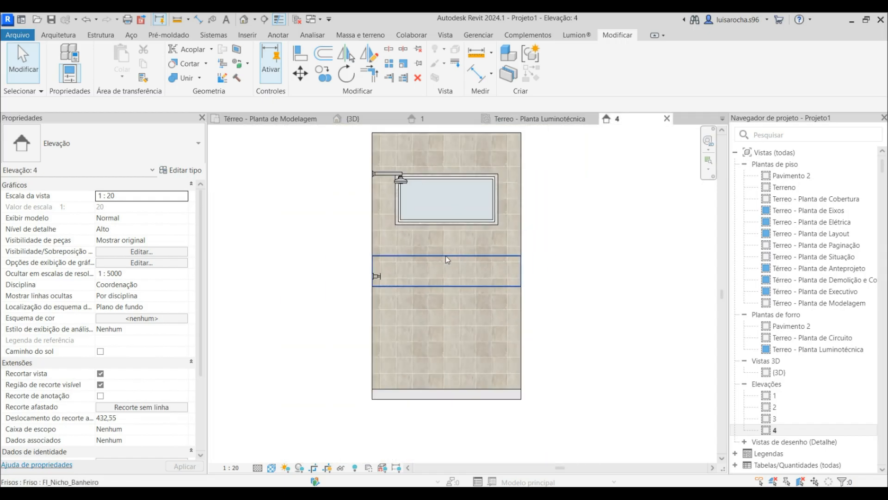
pyautogui.click(360, 120)
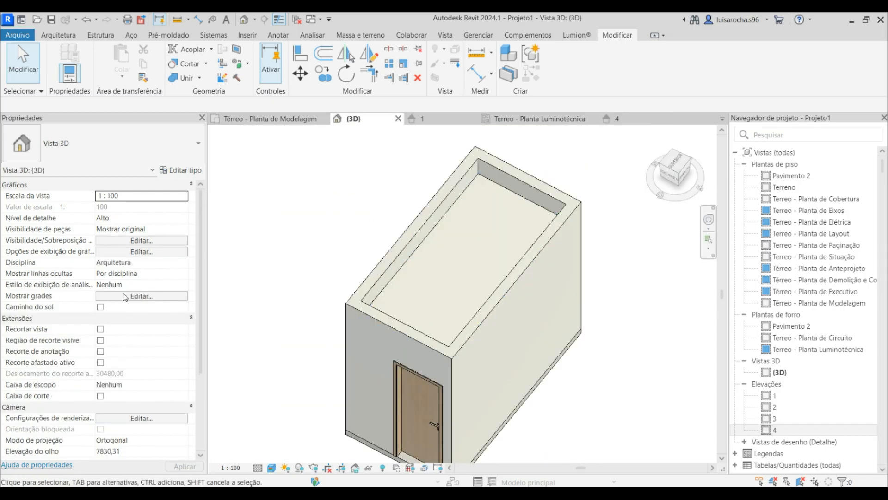
pyautogui.click(101, 396)
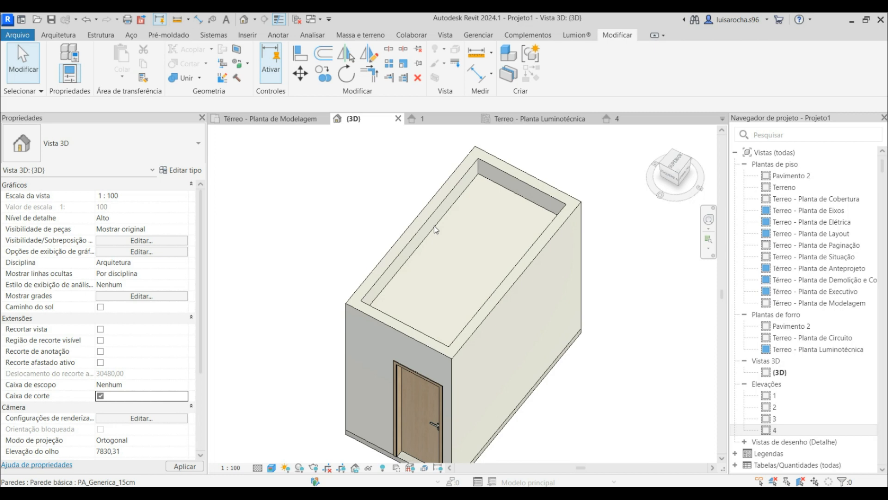
pyautogui.click(471, 238)
pyautogui.moveTo(471, 238); pyautogui.dragTo(478, 275)
pyautogui.click(296, 226)
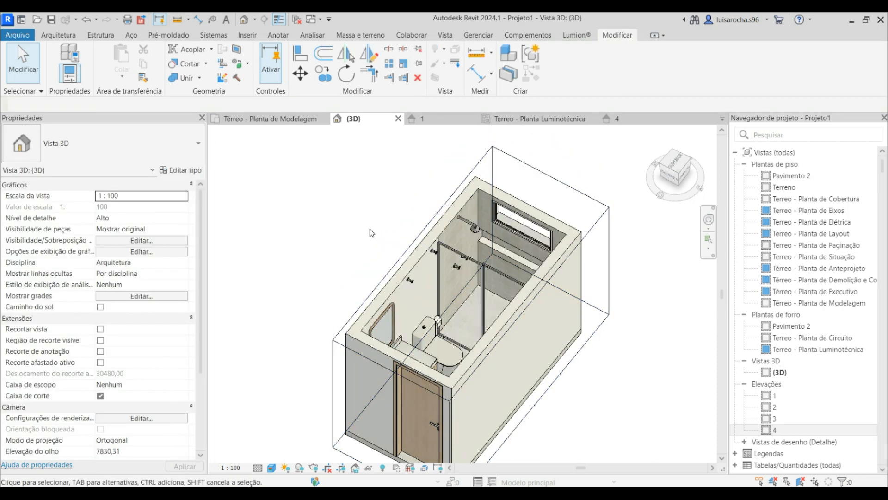
# Paint the niche's ledge with RV_Gouche_Nuage in the 3D view and inspect the remaining niche surfaces
pyautogui.scroll(10, 371, 228)
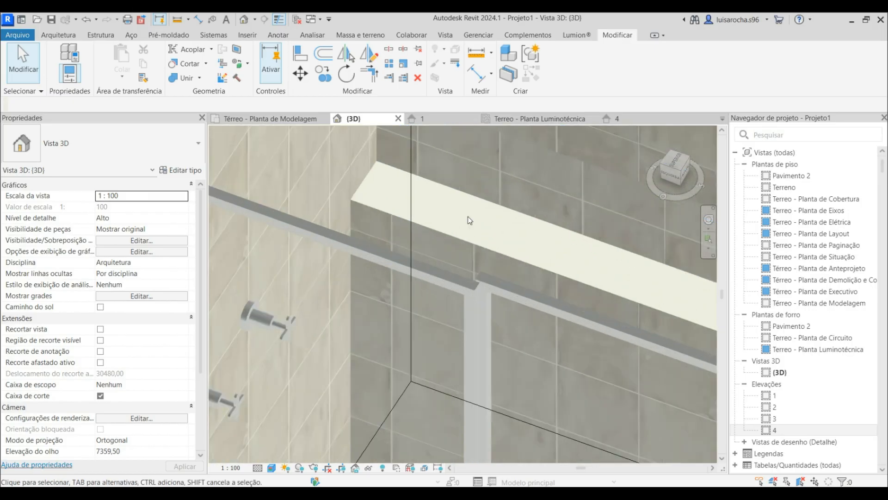
pyautogui.press('p')
pyautogui.press('t')
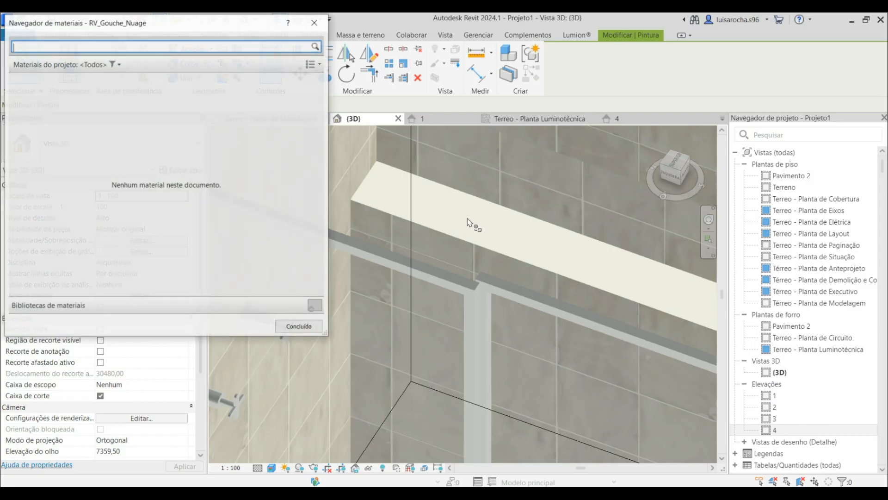
pyautogui.click(471, 212)
pyautogui.moveTo(471, 211)
pyautogui.keyDown('shift'); pyautogui.mouseDown(button='middle')
pyautogui.moveTo(505, 230)
pyautogui.moveTo(551, 212)
pyautogui.moveTo(595, 173)
pyautogui.moveTo(596, 154)
pyautogui.mouseUp(button='middle'); pyautogui.keyUp('shift')
pyautogui.scroll(3, 507, 291)
pyautogui.keyDown('shift'); pyautogui.moveTo(505, 294); pyautogui.dragTo(464, 387, button='middle'); pyautogui.keyUp('shift')
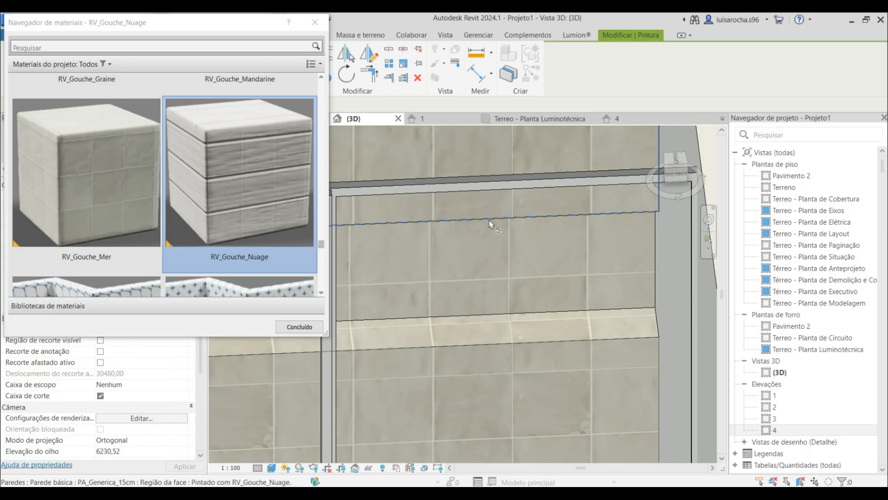
pyautogui.click(299, 327)
# Start Split Face on the towel-bar wall's interior face in the 3D view and open elevation 3 to sketch its boundary
pyautogui.scroll(-5, 447, 254)
pyautogui.keyDown('shift'); pyautogui.moveTo(591, 292); pyautogui.dragTo(476, 257, button='middle'); pyautogui.keyUp('shift')
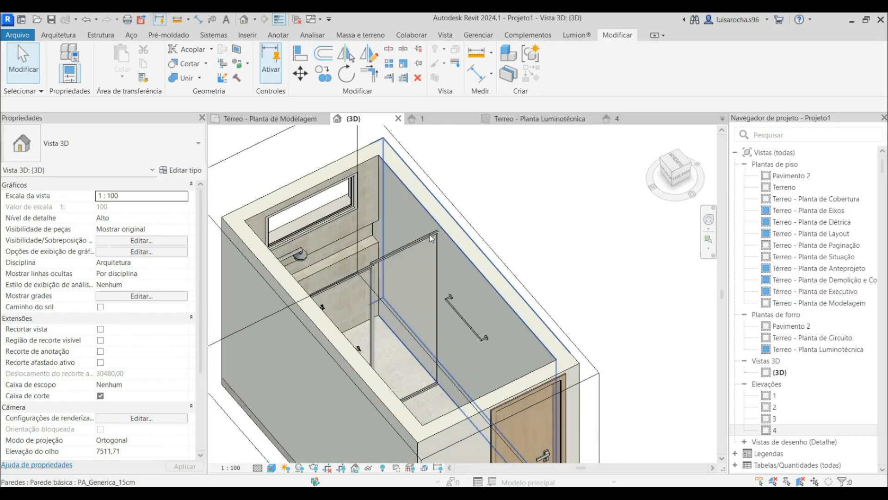
pyautogui.keyDown('shift'); pyautogui.moveTo(383, 201); pyautogui.dragTo(337, 221, button='middle'); pyautogui.keyUp('shift')
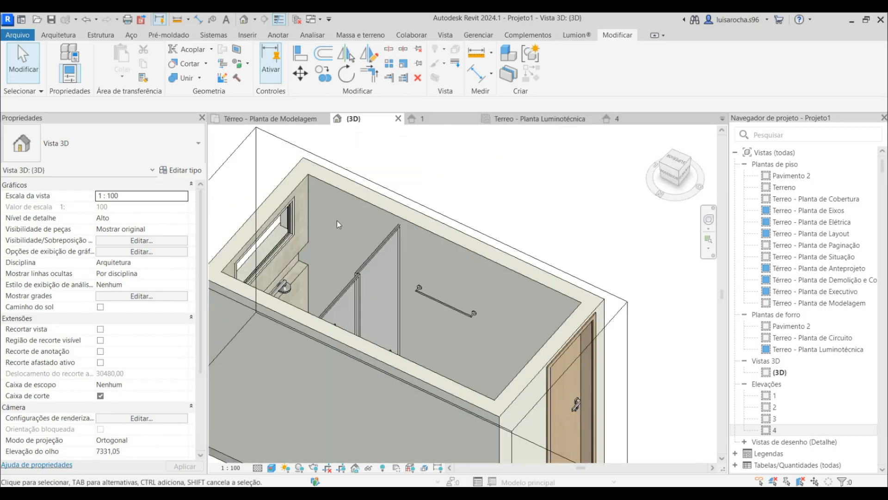
pyautogui.click(328, 198)
pyautogui.click(236, 49)
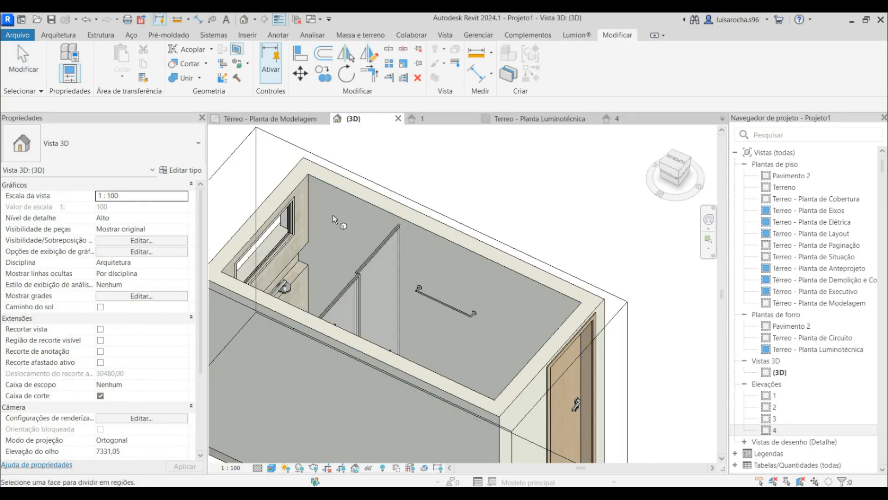
pyautogui.click(334, 188)
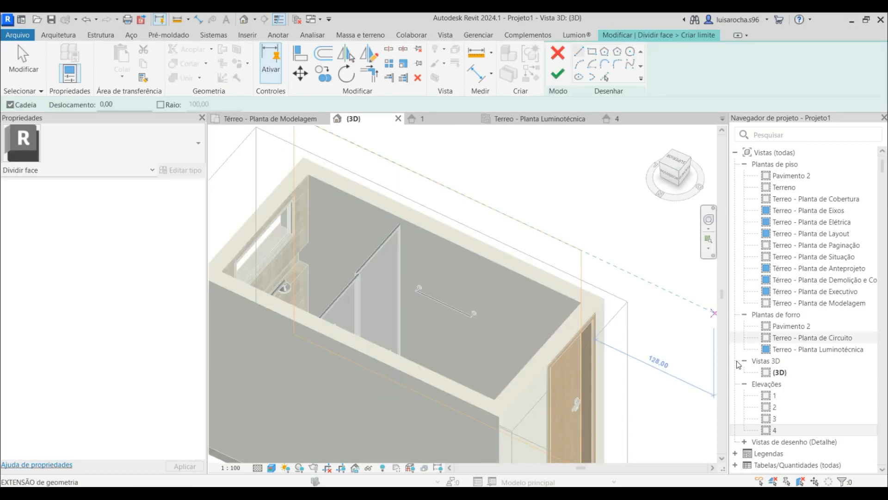
pyautogui.press('Escape')
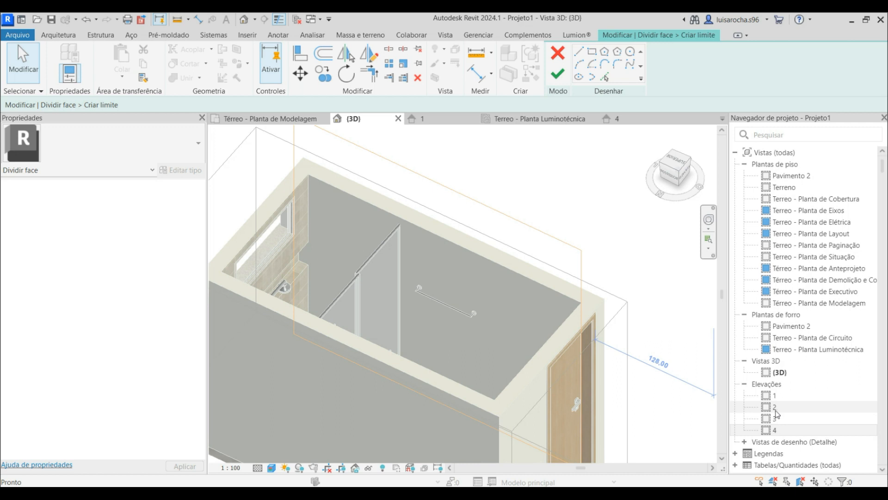
pyautogui.doubleClick(775, 418)
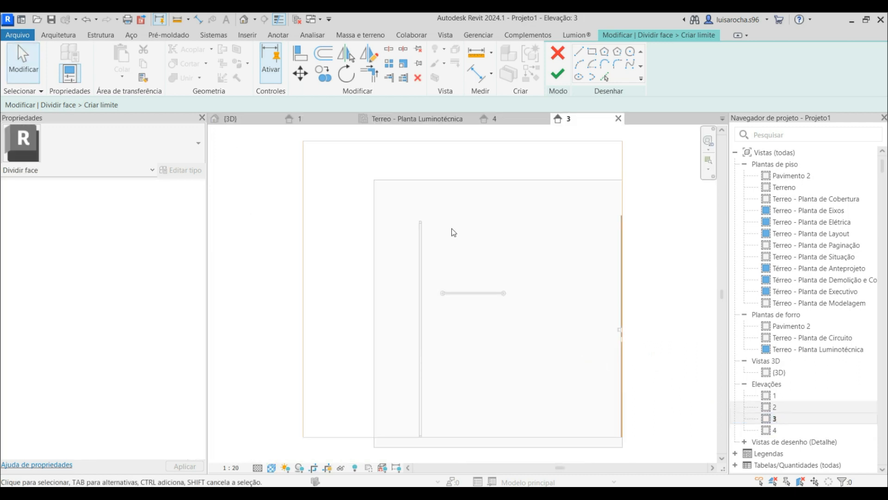
# Split the wall face with a vertical line along the shower glass partition, from the floor to the ceiling
pyautogui.click(578, 51)
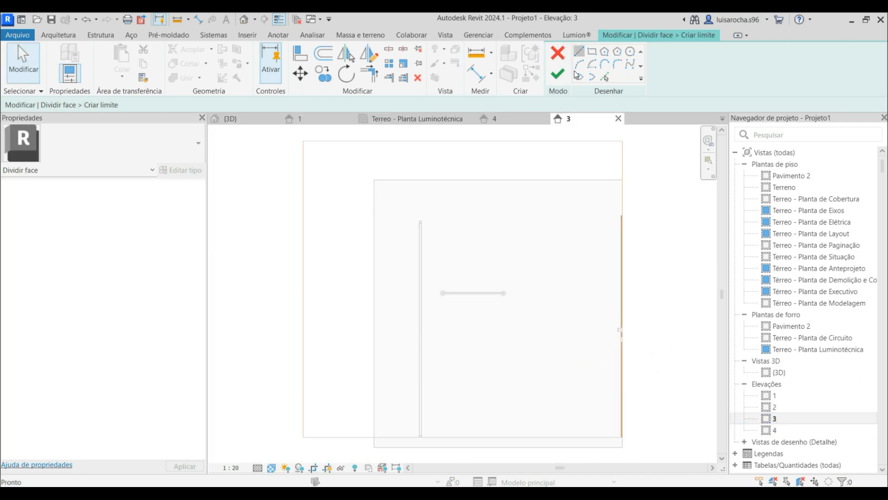
pyautogui.click(419, 435)
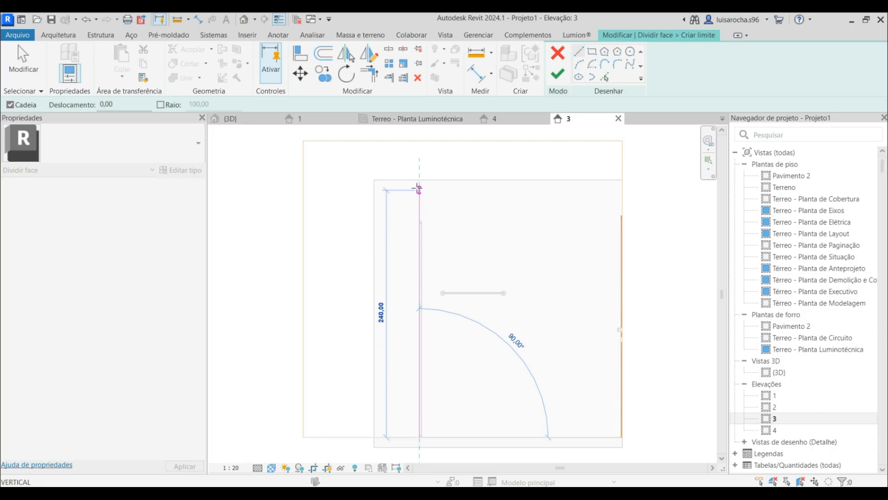
pyautogui.click(420, 180)
pyautogui.press('Escape')
pyautogui.press('Escape')
pyautogui.click(554, 74)
# Extend elevation 3's crop region outward past the window wall and upward above the ceiling
pyautogui.click(370, 309)
pyautogui.moveTo(374, 314); pyautogui.dragTo(288, 314)
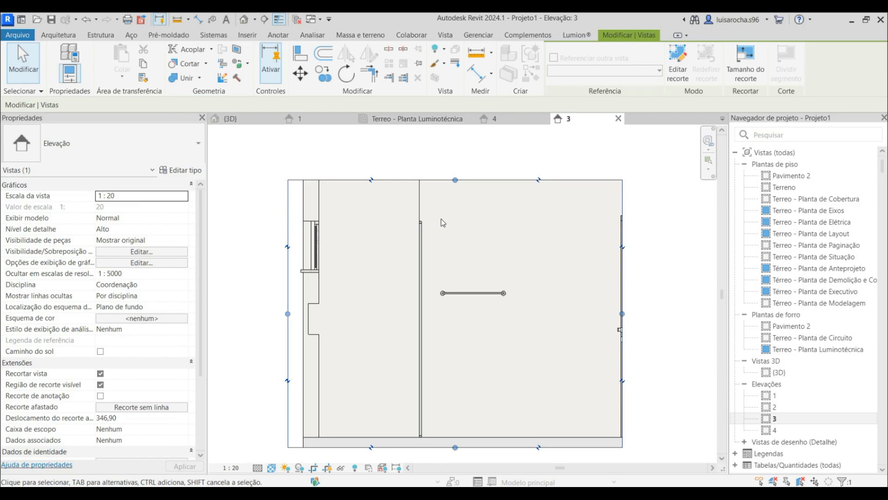
pyautogui.moveTo(456, 179); pyautogui.dragTo(456, 147)
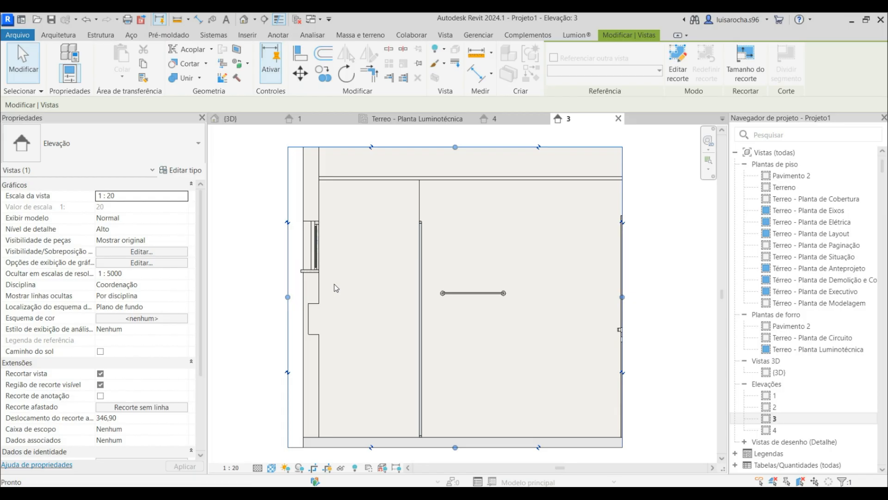
# Paint the shower portion of the split wall face with RV_Gouche_Nuage in elevation 3
pyautogui.press('p')
pyautogui.press('t')
pyautogui.click(366, 287)
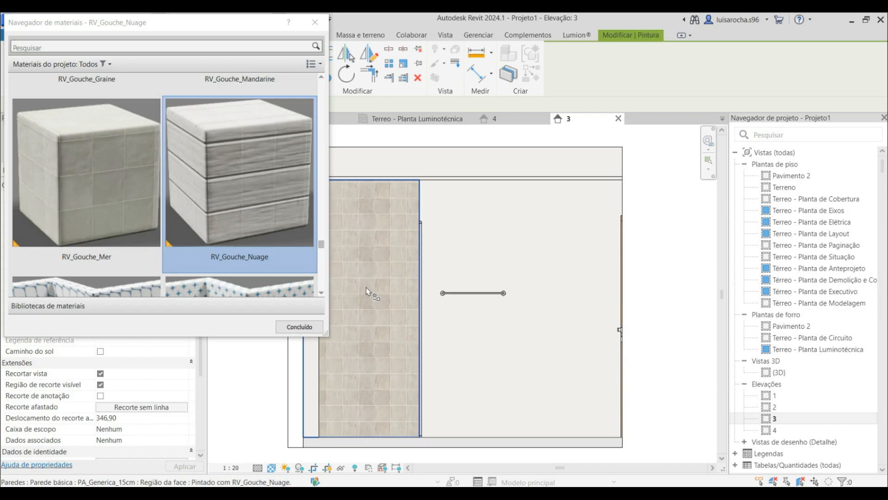
pyautogui.click(298, 330)
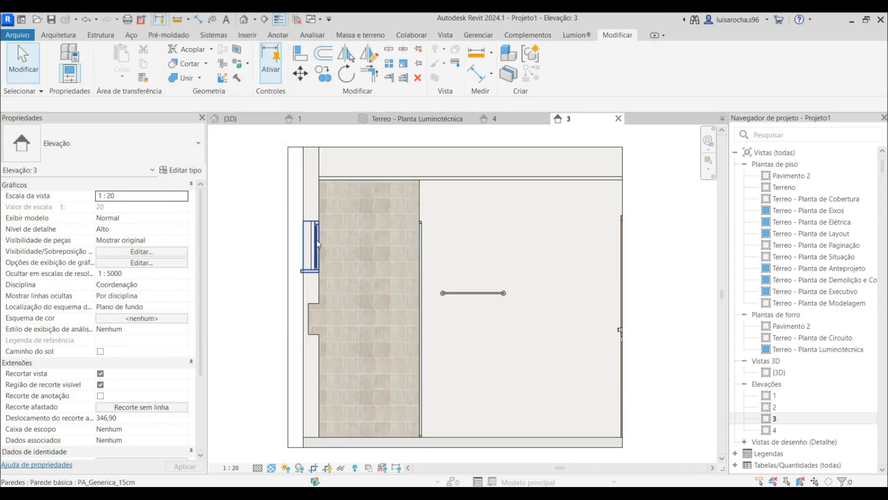
# Edit elevation 3's crop profile, aligning its sides to the outer faces of the window and door walls and its upper edge to the ceiling
pyautogui.scroll(-2, 281, 240)
pyautogui.click(296, 225)
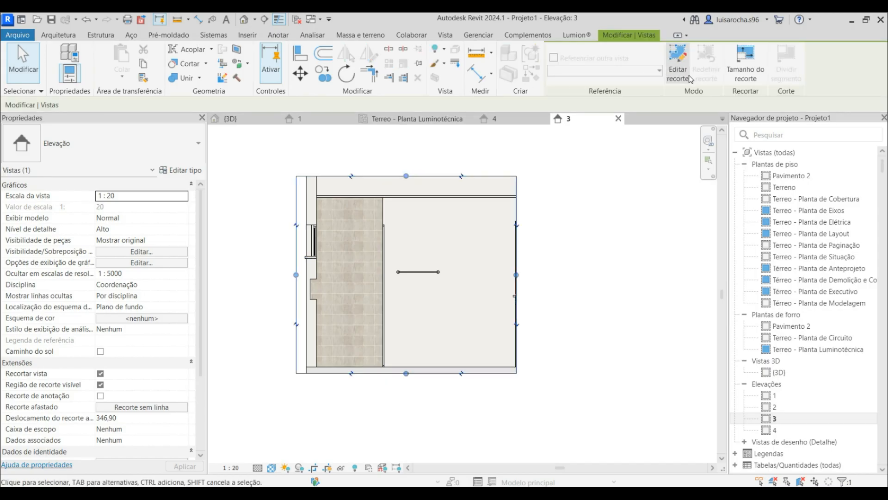
pyautogui.click(689, 77)
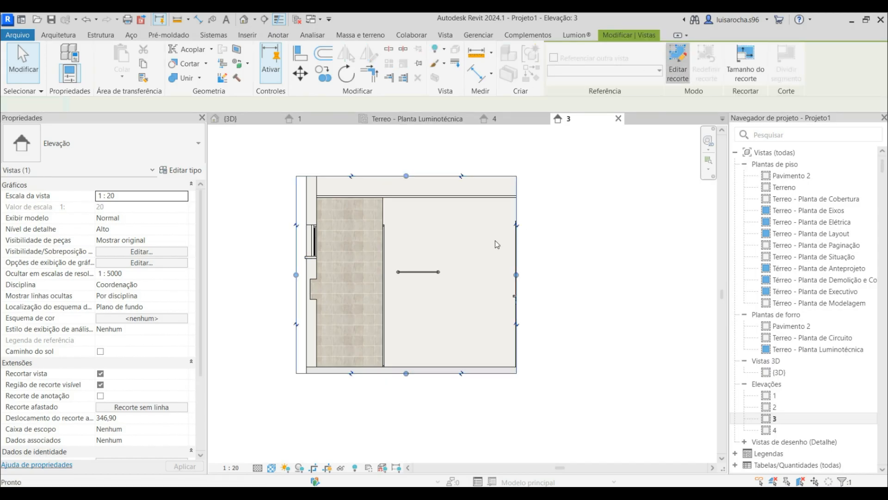
pyautogui.click(306, 348)
pyautogui.click(297, 336)
pyautogui.click(525, 192)
pyautogui.click(517, 197)
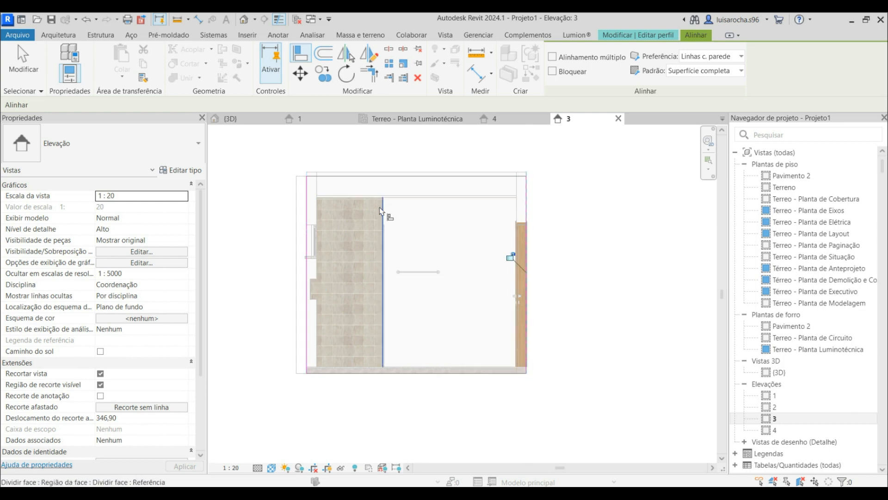
pyautogui.click(394, 197)
pyautogui.click(398, 173)
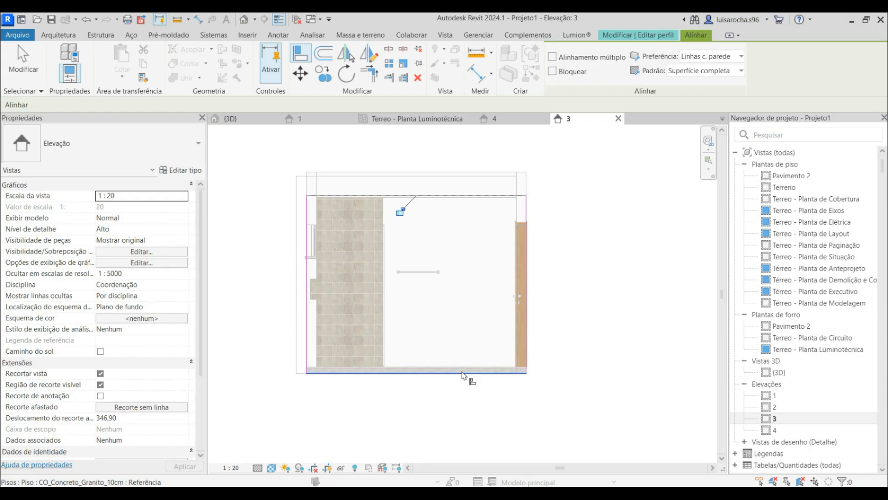
pyautogui.click(613, 37)
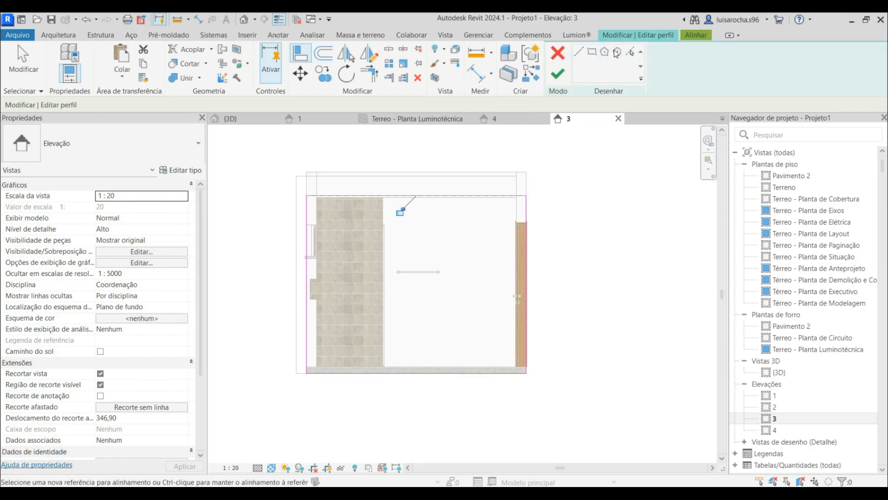
pyautogui.click(558, 74)
pyautogui.click(568, 288)
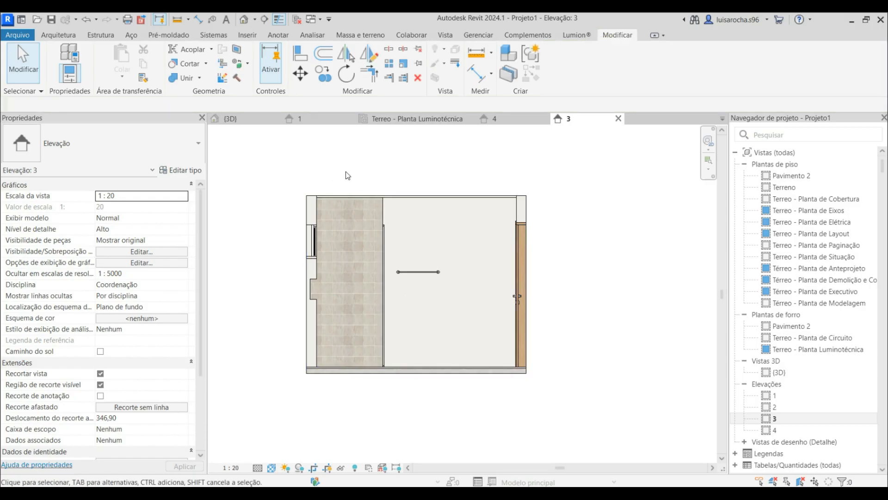
# Close elevations 4 and 3 and inspect the tiled shower and vanity side from above in the 3D view
pyautogui.click(527, 122)
pyautogui.click(545, 119)
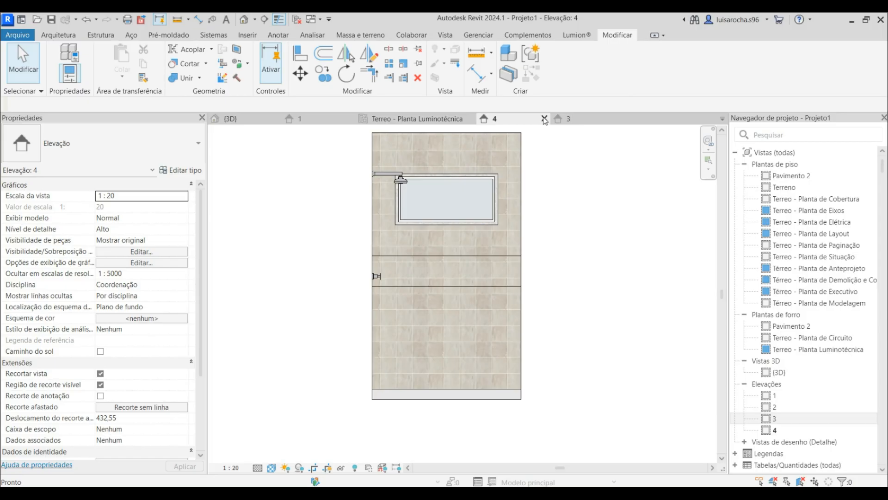
pyautogui.click(667, 119)
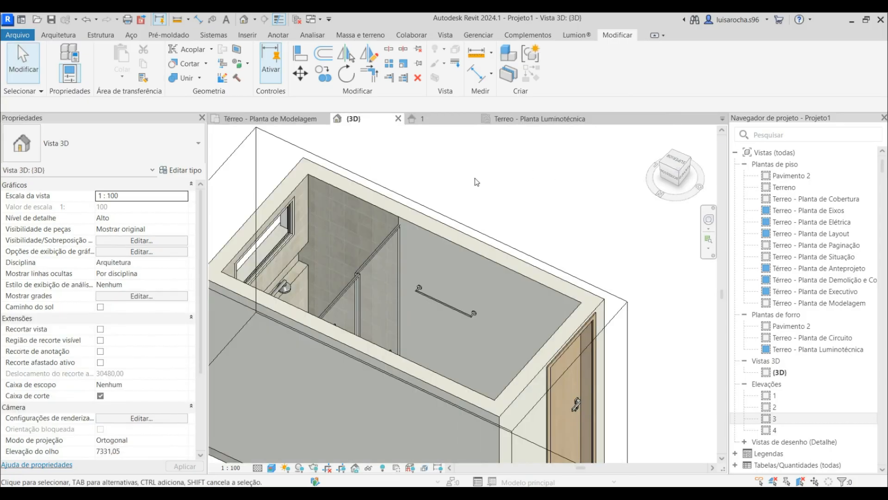
pyautogui.keyDown('shift'); pyautogui.moveTo(506, 181); pyautogui.dragTo(365, 177, button='middle'); pyautogui.keyUp('shift')
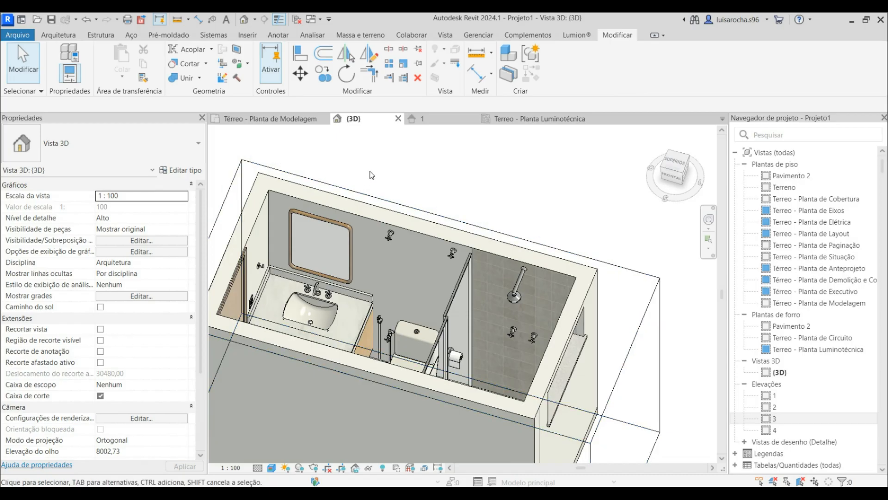
pyautogui.moveTo(416, 186)
pyautogui.keyDown('shift'); pyautogui.mouseDown(button='middle')
pyautogui.moveTo(377, 222)
pyautogui.moveTo(419, 177)
pyautogui.mouseUp(button='middle'); pyautogui.keyUp('shift')
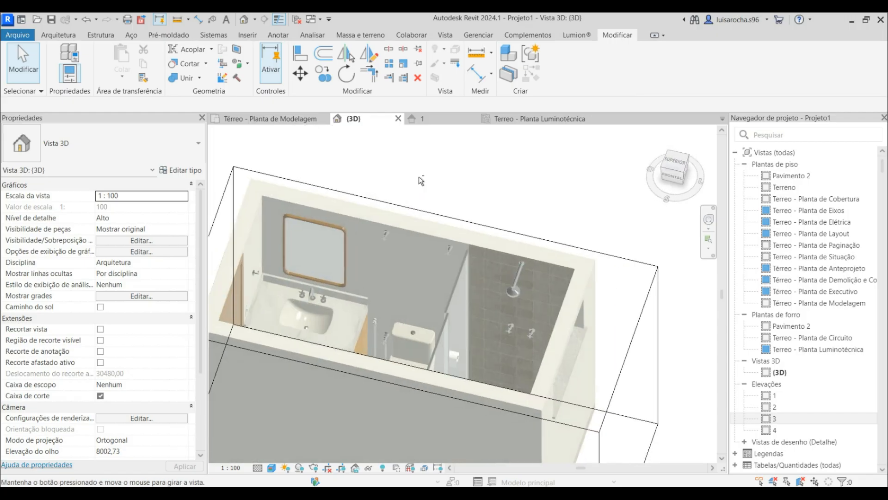
# Try a camera view in Térreo - Planta de Modelagem from the towel bar towards the toilet, extending its crop region to show the toilet
pyautogui.click(277, 119)
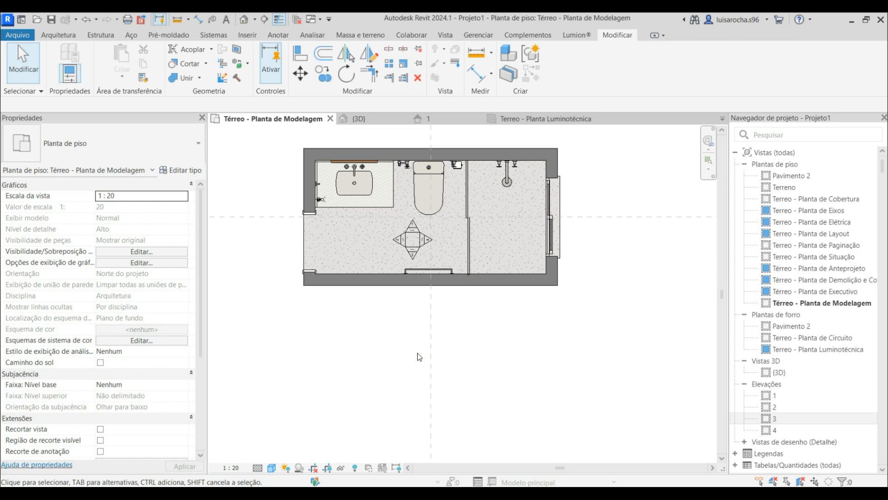
pyautogui.click(255, 19)
pyautogui.click(274, 47)
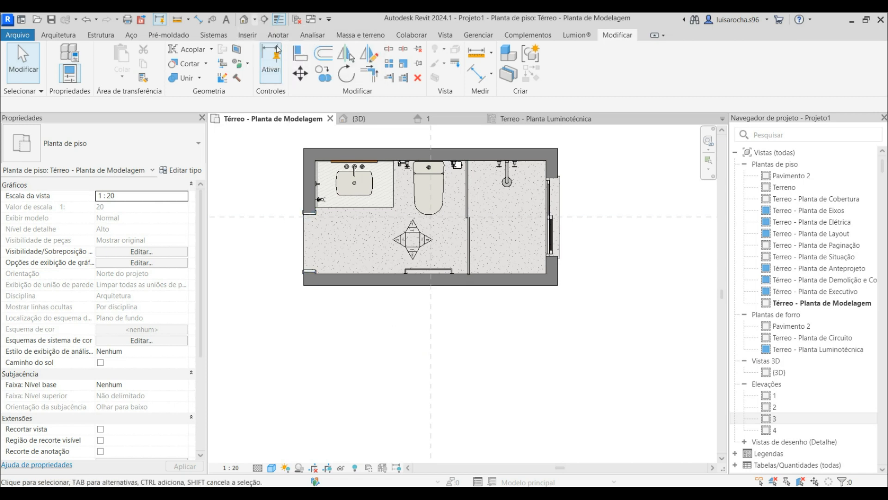
pyautogui.click(433, 266)
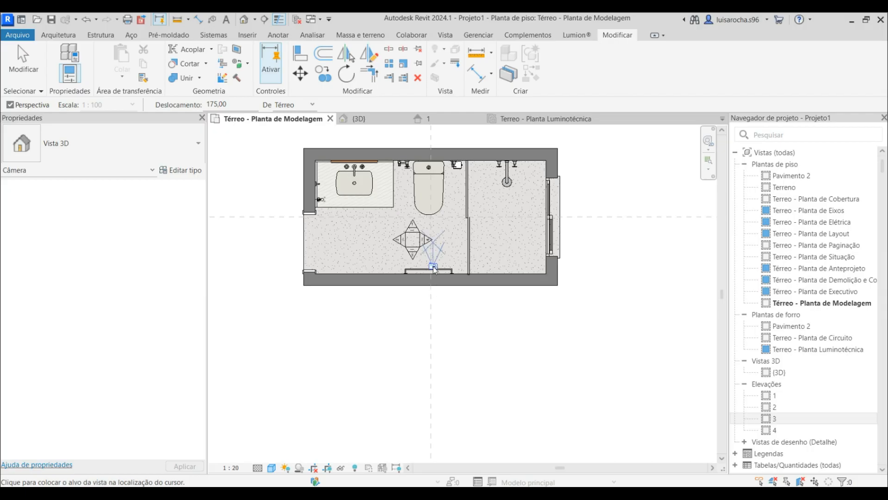
pyautogui.click(435, 133)
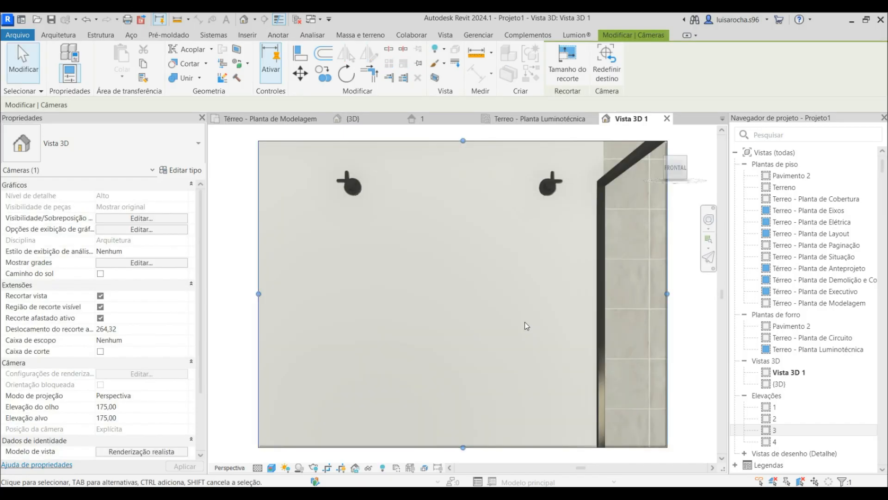
pyautogui.scroll(-4, 511, 194)
pyautogui.moveTo(490, 304); pyautogui.dragTo(470, 444)
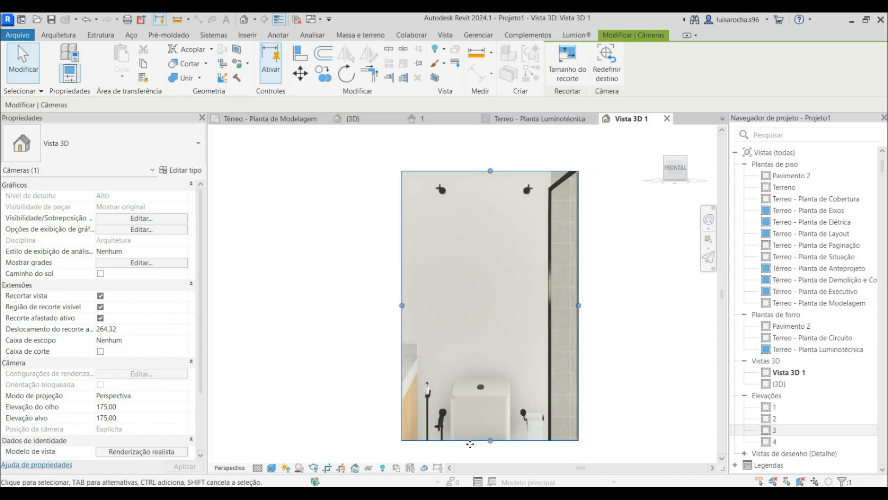
# Close the camera view Vista 3D 1 and delete it from the project
pyautogui.click(666, 118)
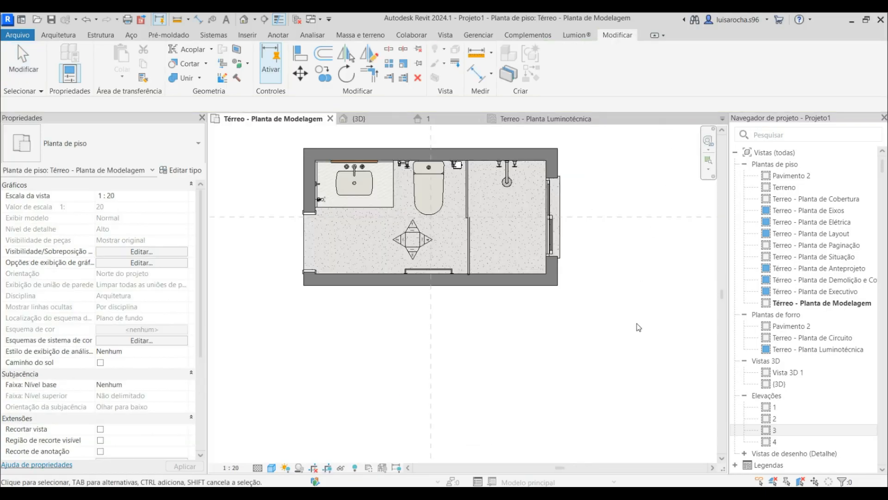
pyautogui.click(793, 373)
pyautogui.press('Delete')
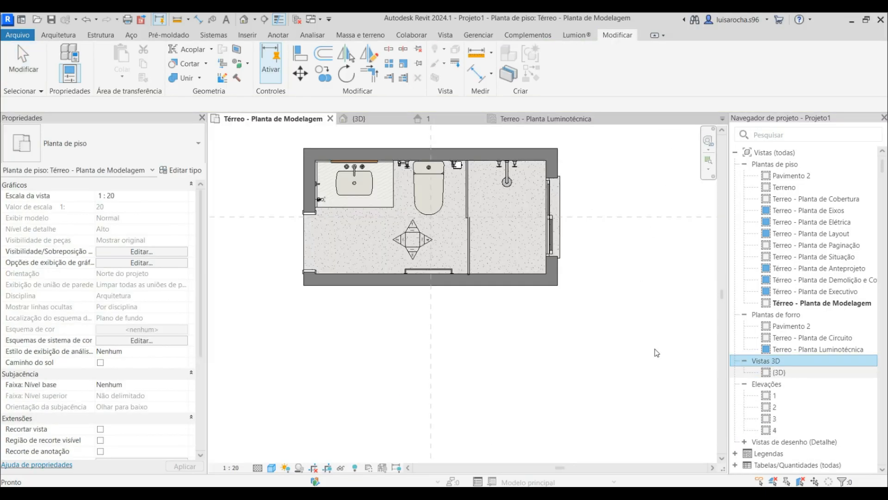
# Move the towel-bar wall 150 cm outward, away from the toilet, in the modelling plan
pyautogui.click(458, 282)
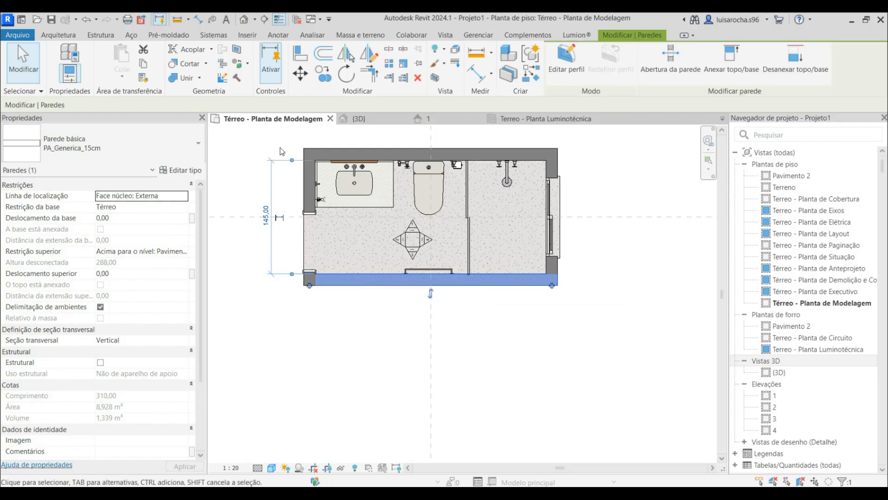
pyautogui.click(300, 72)
pyautogui.click(642, 259)
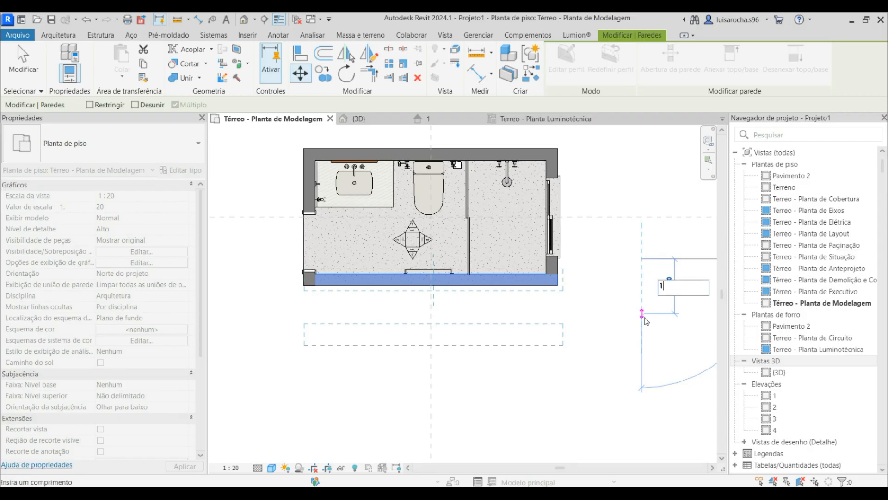
pyautogui.write('150')
pyautogui.press('Return')
pyautogui.click(381, 140)
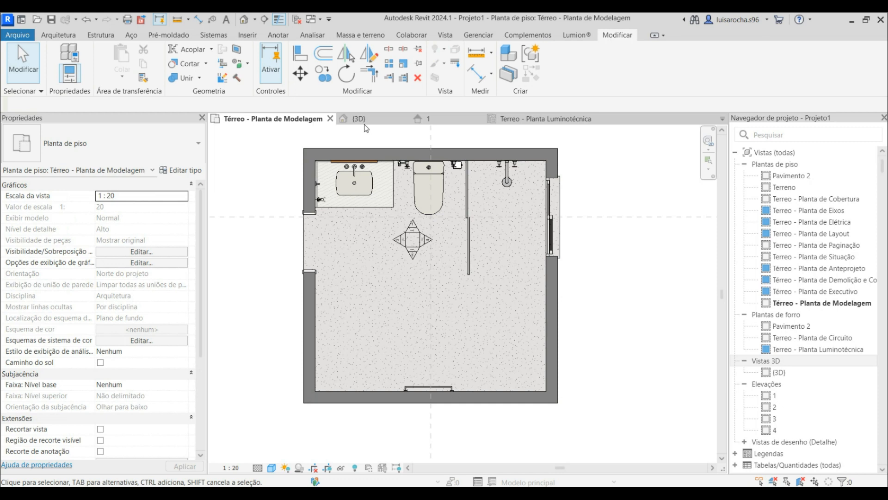
# Create a camera view from the relocated towel bar towards the toilet wall, with eye and target elevations set to 120
pyautogui.click(254, 19)
pyautogui.click(266, 47)
pyautogui.click(430, 385)
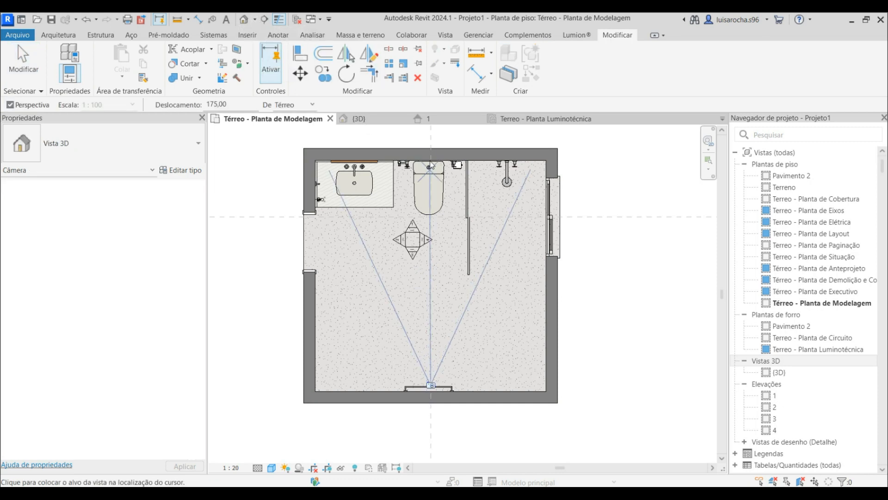
pyautogui.click(433, 133)
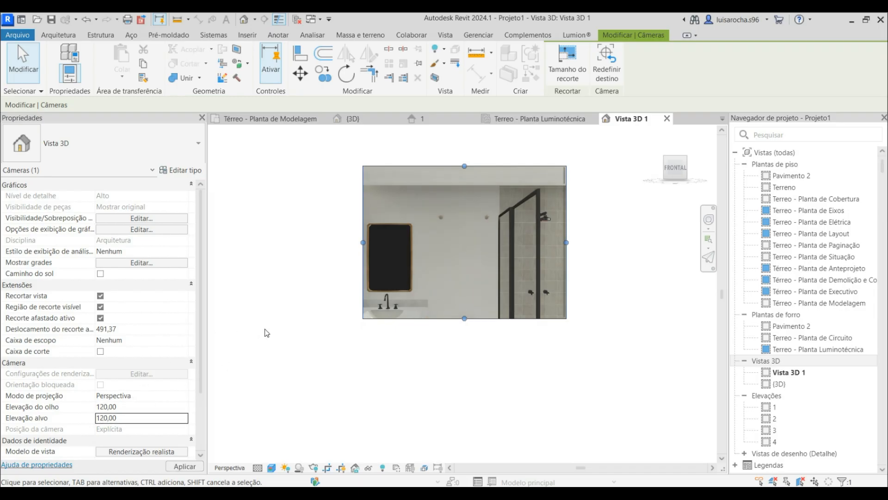
pyautogui.click(337, 296)
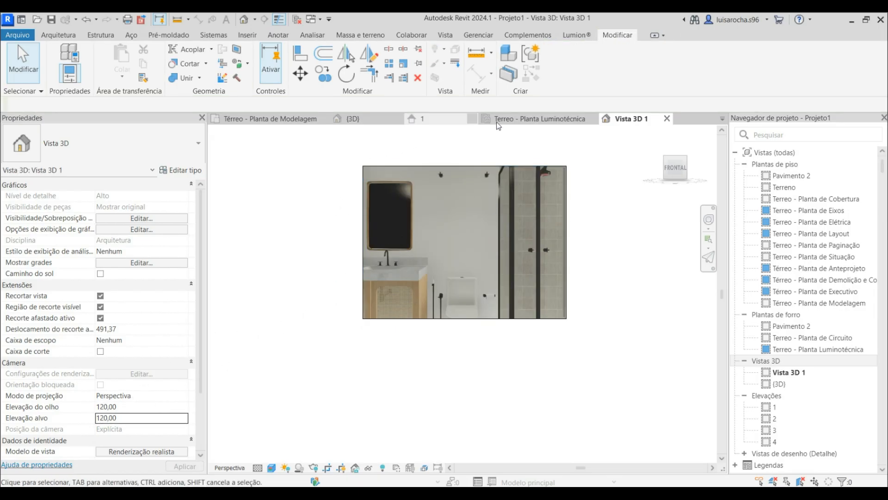
# Move the towel-bar wall further outward, away from the toilet, in Térreo - Planta de Modelagem
pyautogui.click(271, 118)
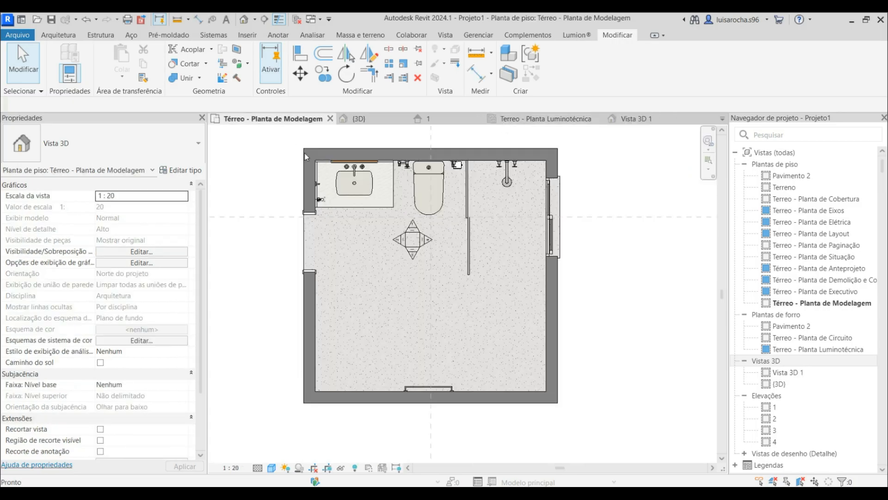
pyautogui.click(457, 404)
pyautogui.press('m')
pyautogui.press('v')
pyautogui.click(661, 302)
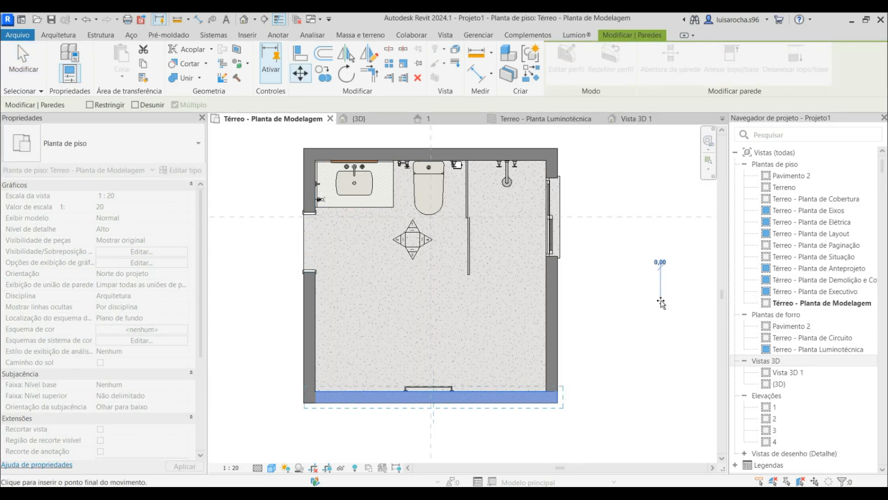
pyautogui.press('Return')
pyautogui.press('Escape')
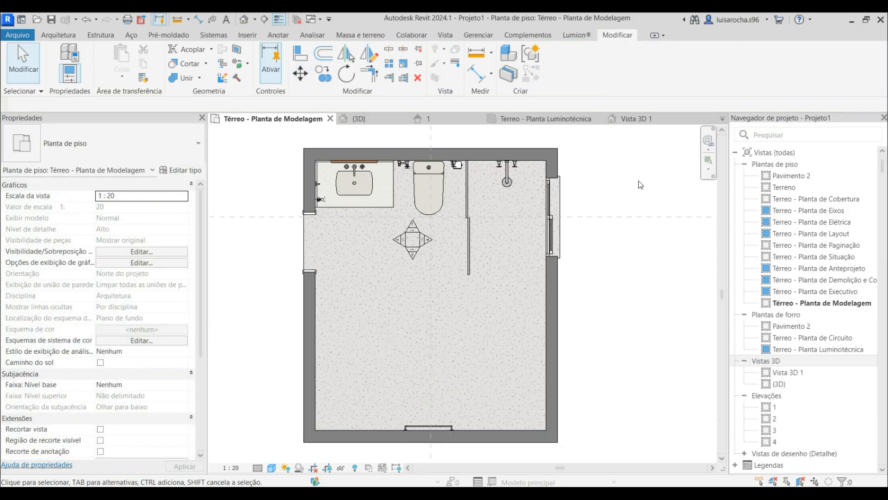
# Move the eye point of the Vista 3D 1 camera back to the relocated towel bar in the modelling plan
pyautogui.click(637, 120)
pyautogui.click(427, 165)
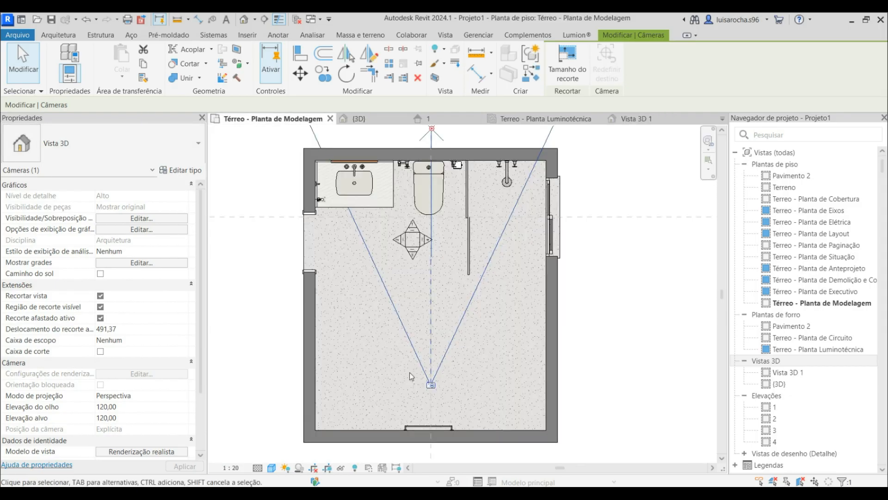
pyautogui.moveTo(432, 386); pyautogui.dragTo(431, 429)
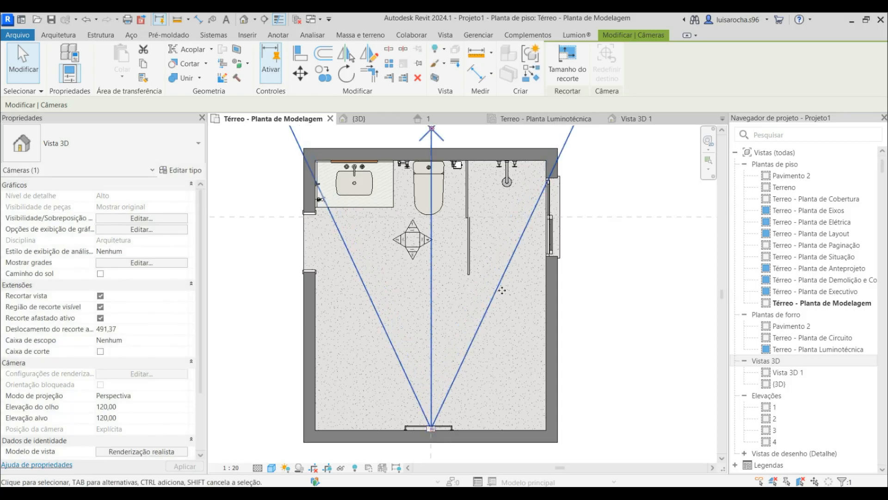
# Extend the Vista 3D 1 crop region to show the ceiling, floor and door, with eye and target elevations set to 116
pyautogui.click(617, 121)
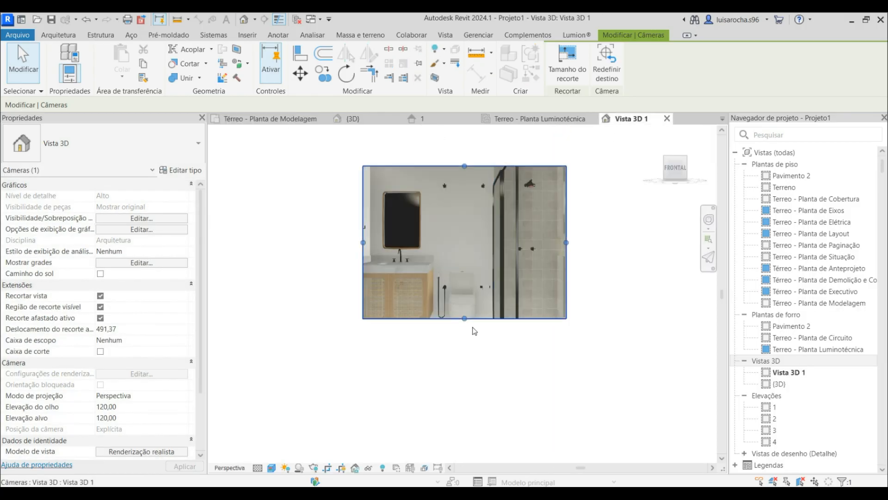
pyautogui.moveTo(465, 319); pyautogui.dragTo(465, 345)
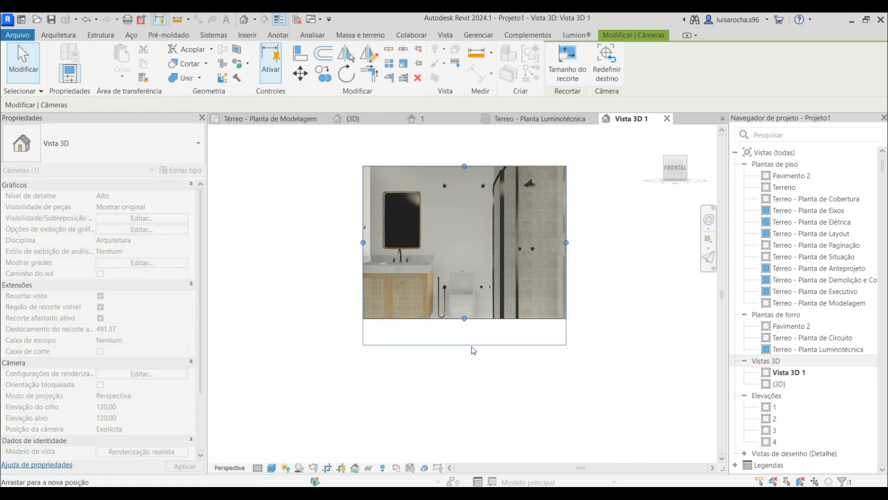
pyautogui.moveTo(464, 163); pyautogui.dragTo(465, 138)
pyautogui.moveTo(363, 242); pyautogui.dragTo(336, 241)
pyautogui.moveTo(566, 241)
pyautogui.mouseDown()
pyautogui.moveTo(577, 241)
pyautogui.moveTo(568, 243)
pyautogui.mouseUp()
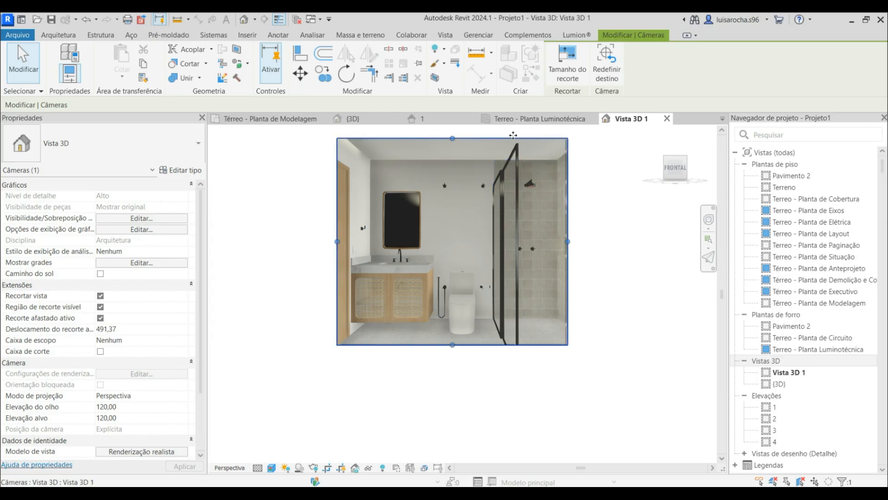
pyautogui.click(605, 280)
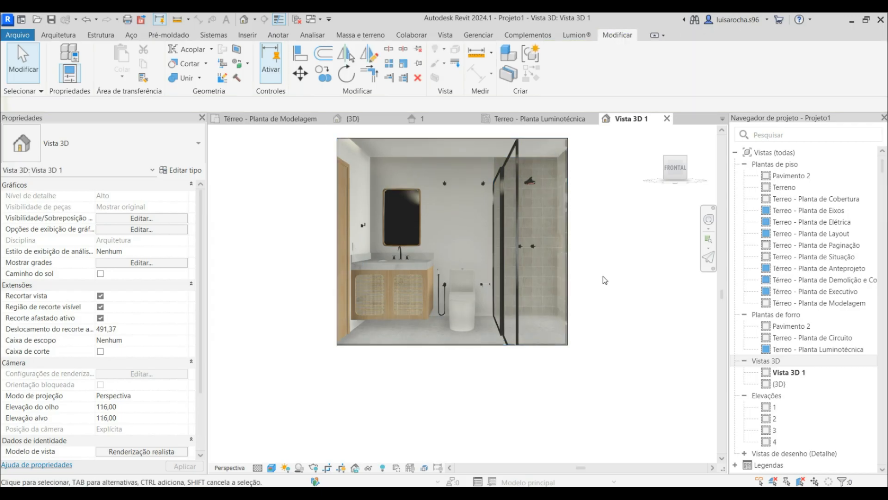
pyautogui.click(398, 138)
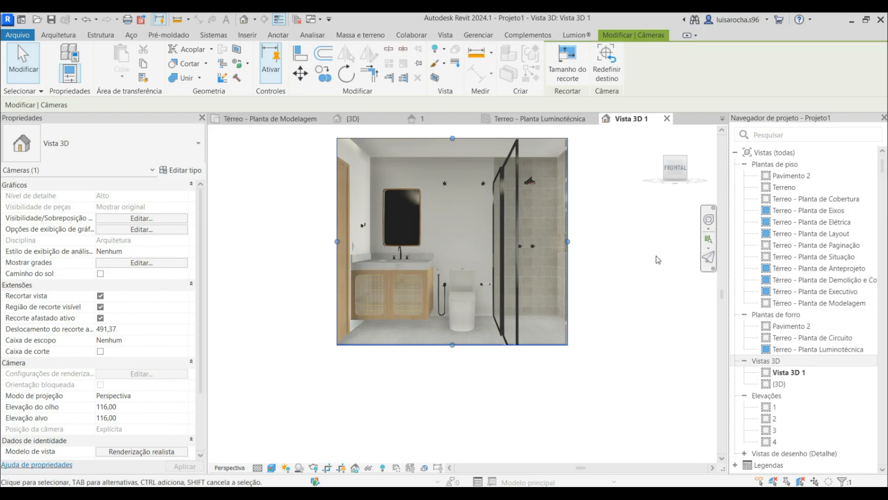
pyautogui.click(643, 252)
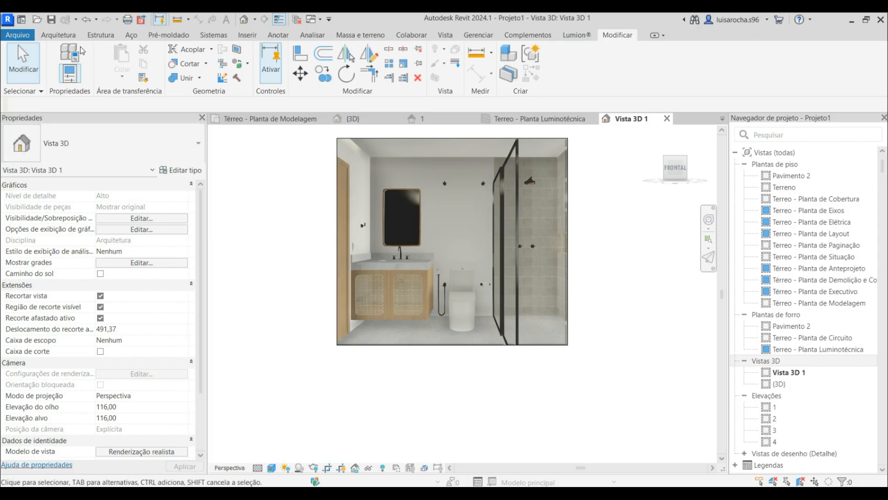
# Search the component types for "dc" and choose DC_Jogo_Banheiro_Junin for placement
pyautogui.click(58, 34)
pyautogui.click(135, 63)
pyautogui.click(148, 160)
pyautogui.write('xi')
pyautogui.press('BackSpace')
pyautogui.press('BackSpace')
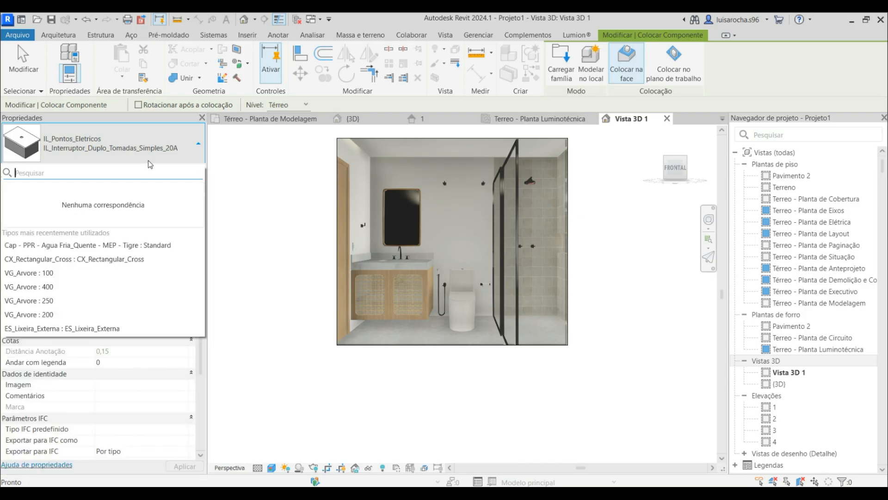
pyautogui.write('dc')
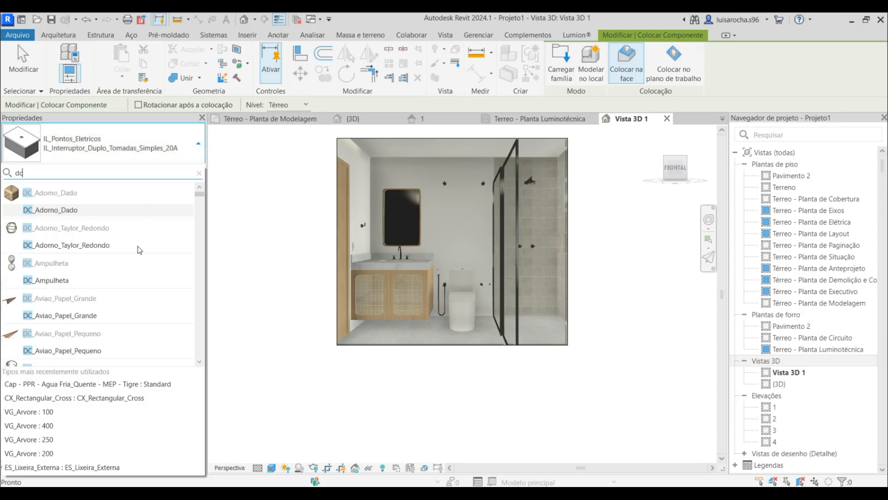
pyautogui.scroll(-6, 122, 276)
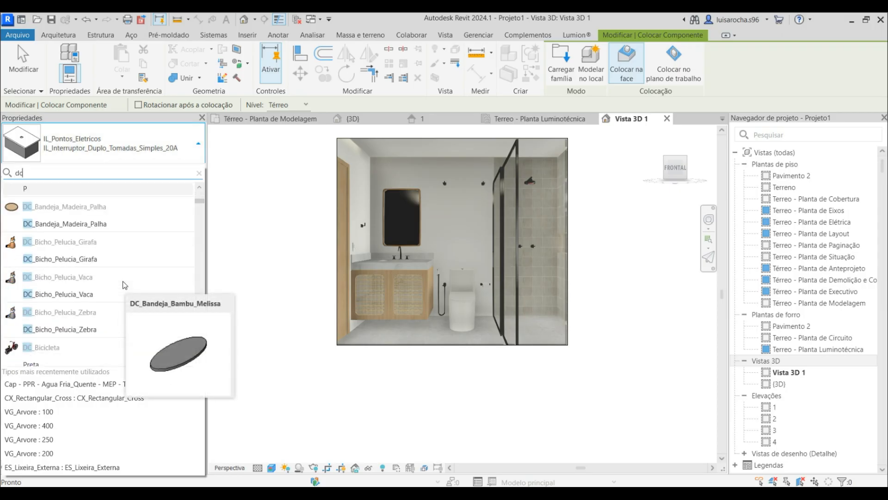
pyautogui.scroll(-2, 123, 281)
pyautogui.scroll(-1, 123, 292)
pyautogui.scroll(1, 123, 305)
pyautogui.scroll(-8, 123, 305)
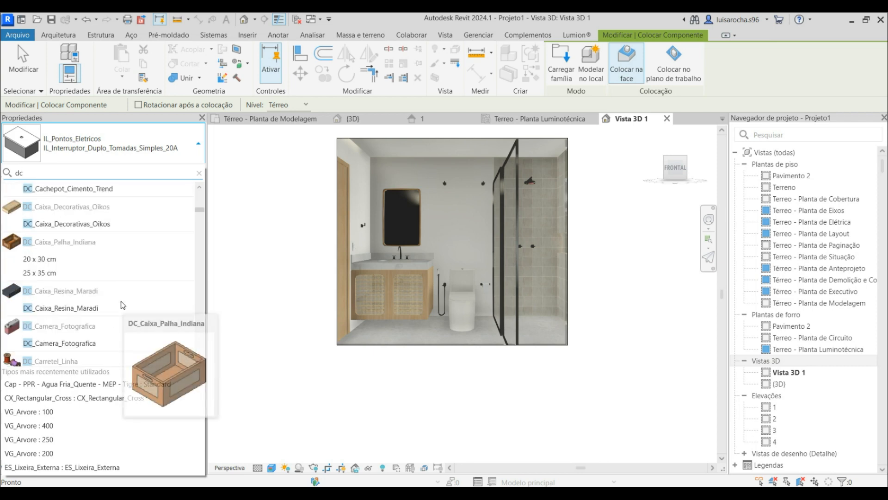
pyautogui.scroll(-10, 123, 305)
pyautogui.scroll(-10, 123, 305)
pyautogui.scroll(-3, 123, 304)
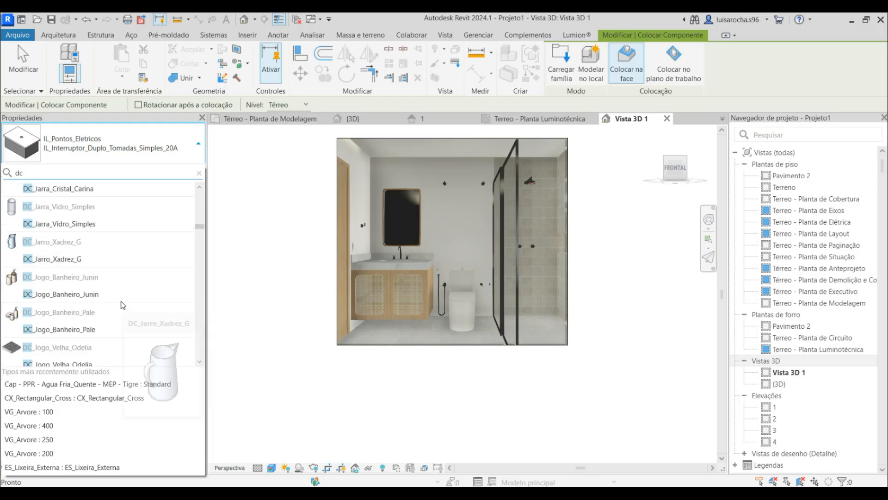
pyautogui.click(71, 300)
# Place the bathroom accessory set on the vanity countertop, between the faucet and the edge nearest the toilet
pyautogui.scroll(5, 418, 261)
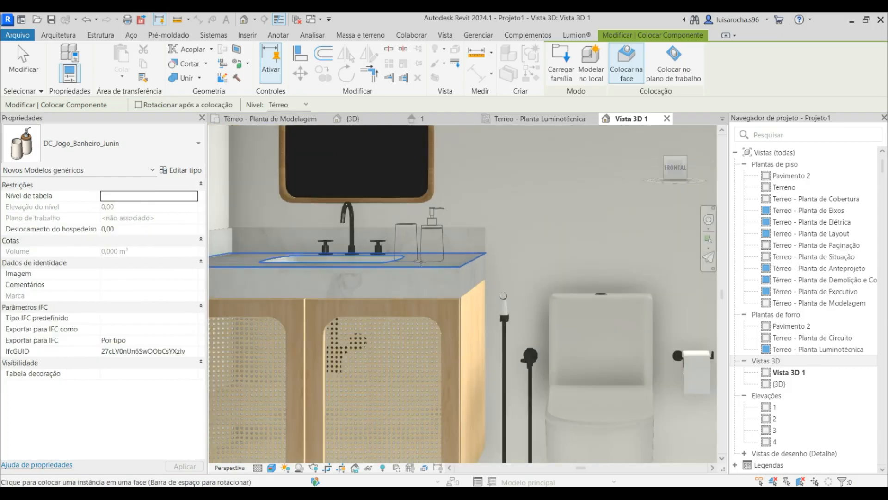
pyautogui.click(421, 262)
pyautogui.press('Escape')
pyautogui.press('Escape')
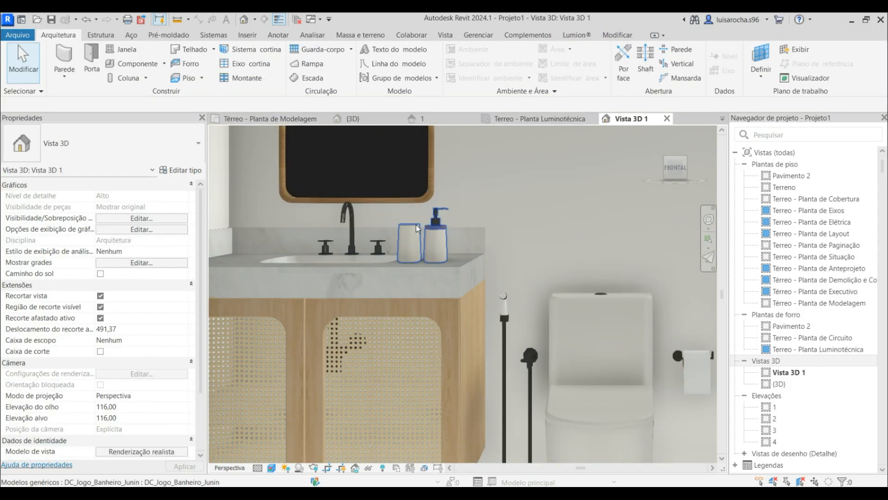
# Review the type properties of the placed accessory set and dismiss the reminder to save the project
pyautogui.click(416, 224)
pyautogui.click(182, 170)
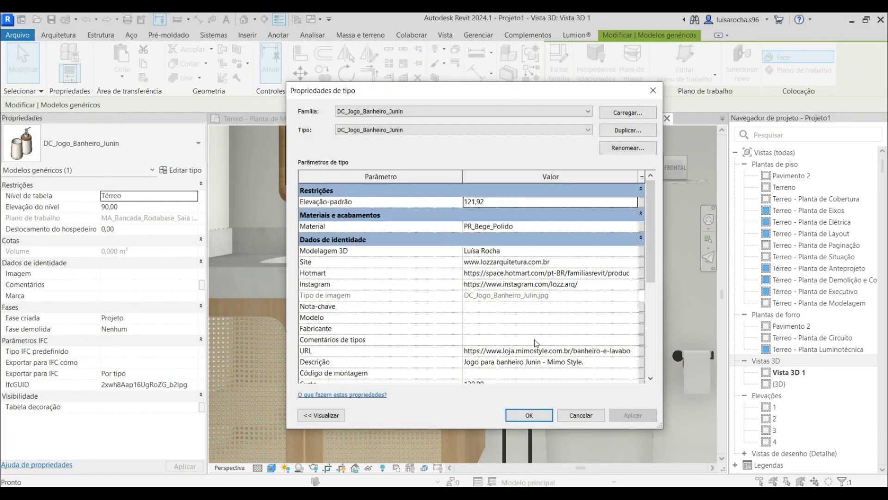
pyautogui.click(653, 90)
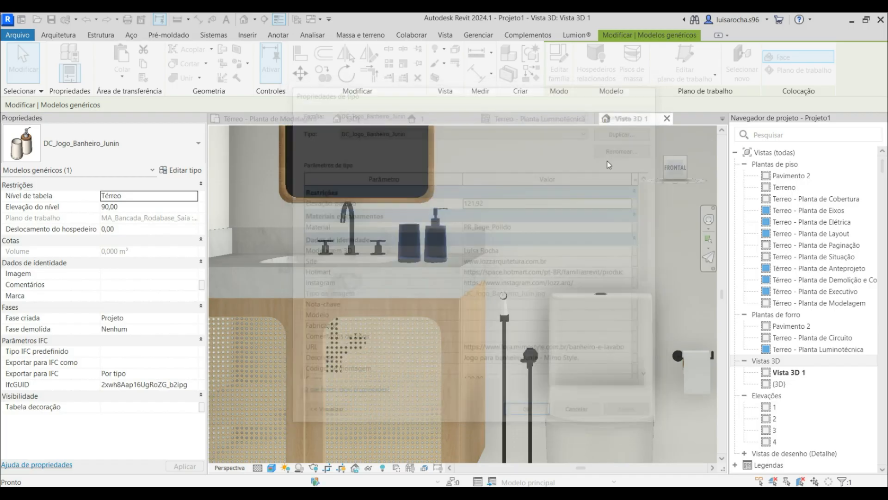
pyautogui.press('Escape')
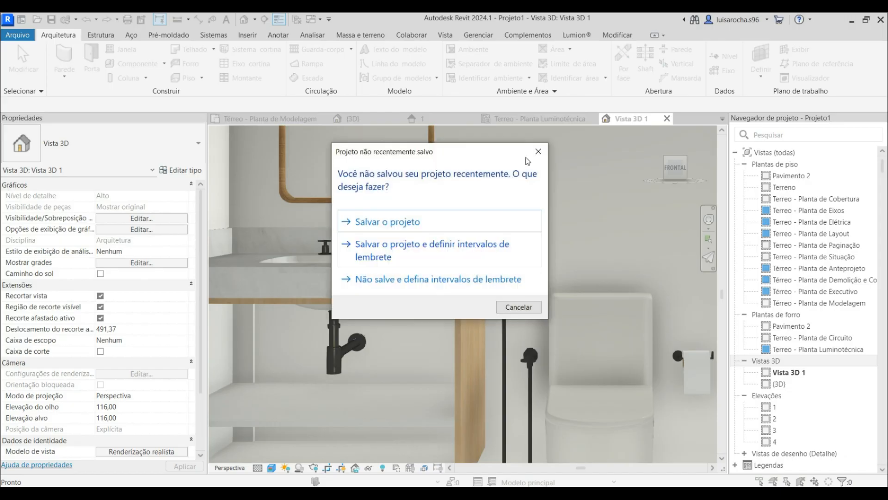
pyautogui.click(538, 152)
pyautogui.click(476, 379)
pyautogui.press('Escape')
pyautogui.click(467, 315)
pyautogui.press('Escape')
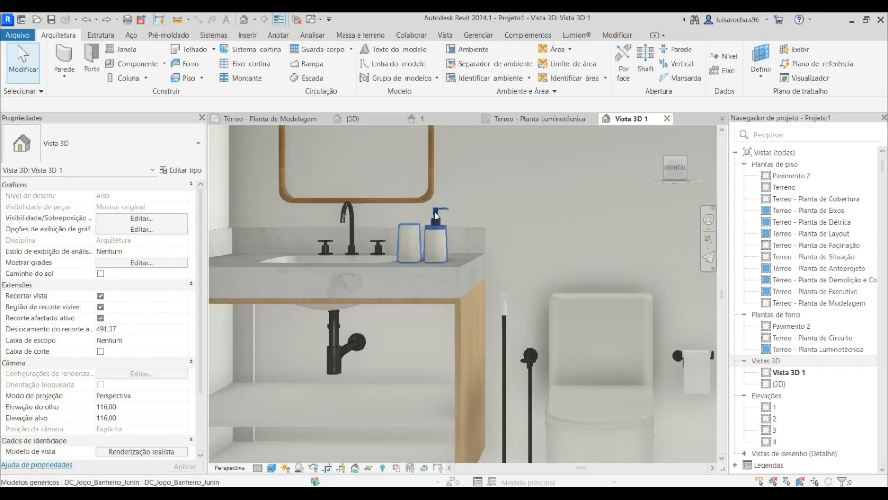
# Remove the DC_Jogo_Banheiro_Junin set from the vanity countertop
pyautogui.click(435, 212)
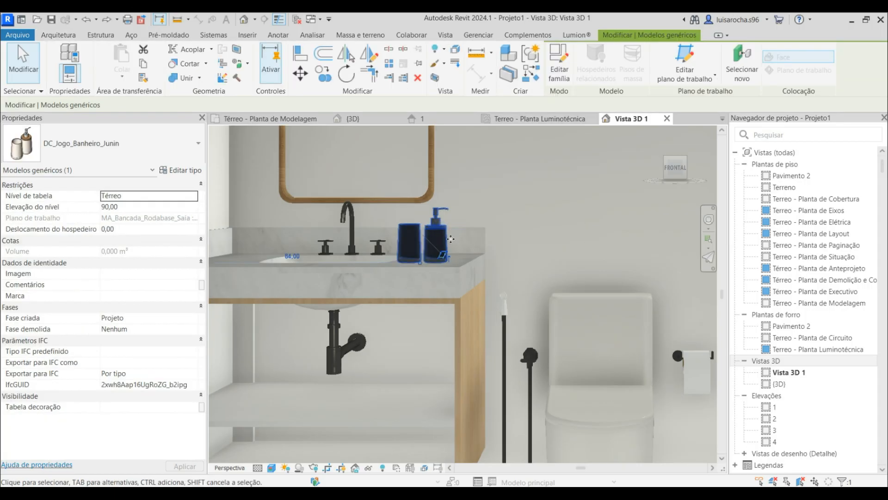
pyautogui.press('Escape')
pyautogui.click(446, 220)
pyautogui.press('Escape')
# Reopen Vista 3D 1, select its camera, and shift the eye point along the towel-bar wall towards the vanity side in the modelling plan
pyautogui.click(667, 119)
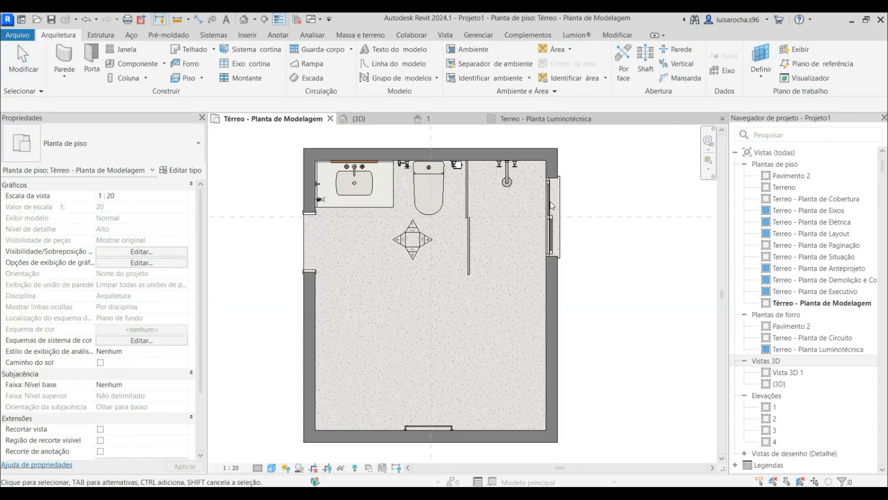
pyautogui.doubleClick(798, 374)
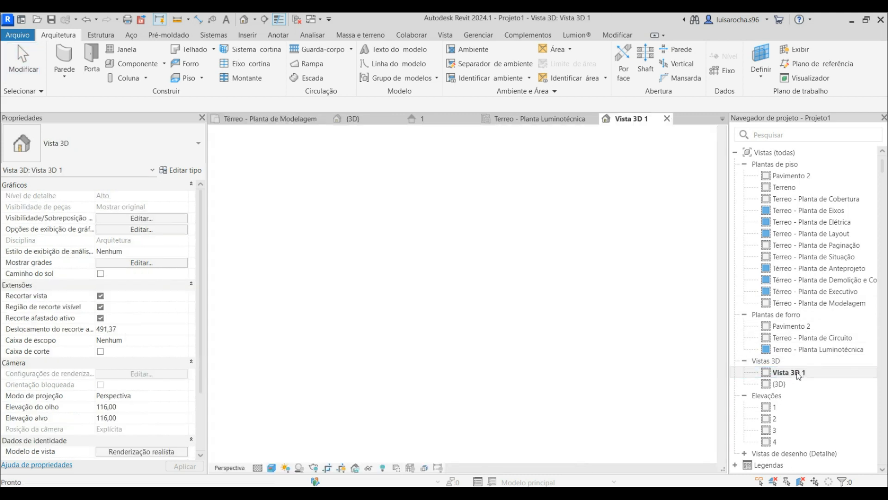
pyautogui.click(451, 139)
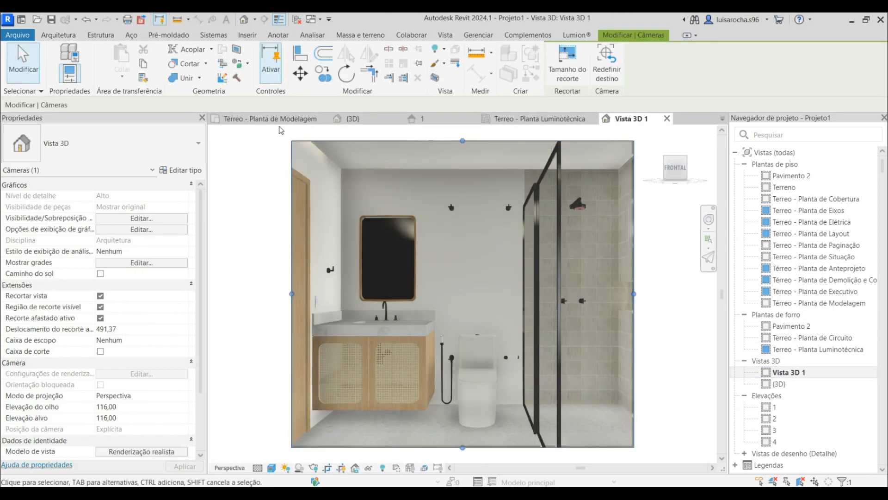
pyautogui.click(271, 119)
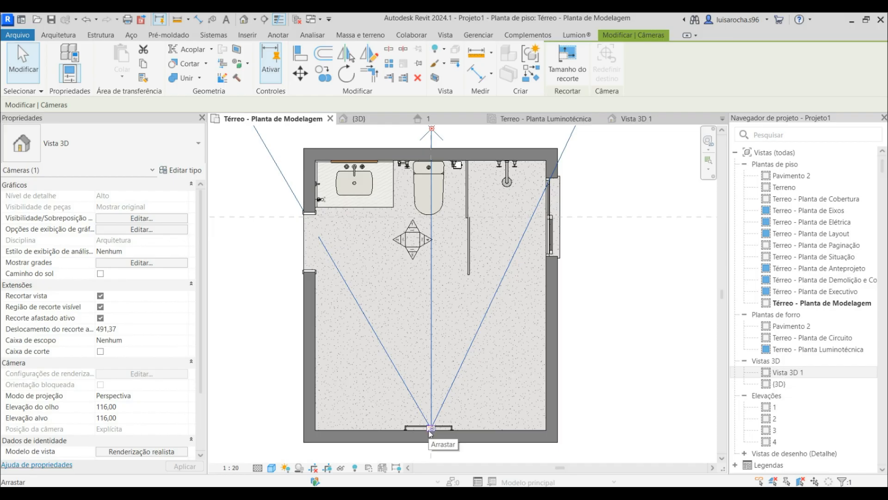
pyautogui.moveTo(430, 430); pyautogui.dragTo(410, 431)
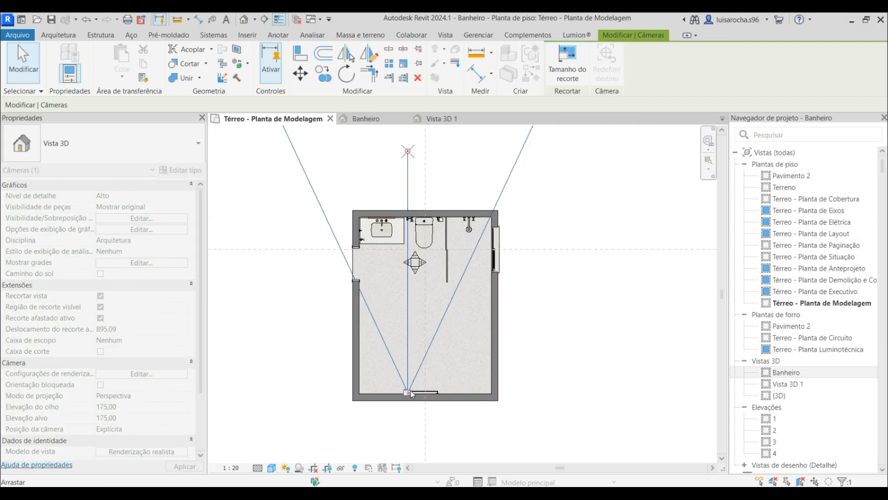
# Set the eye and target elevations of Vista 3D 1 to 120 and close the Banheiro view, returning to the modelling plan
pyautogui.click(437, 120)
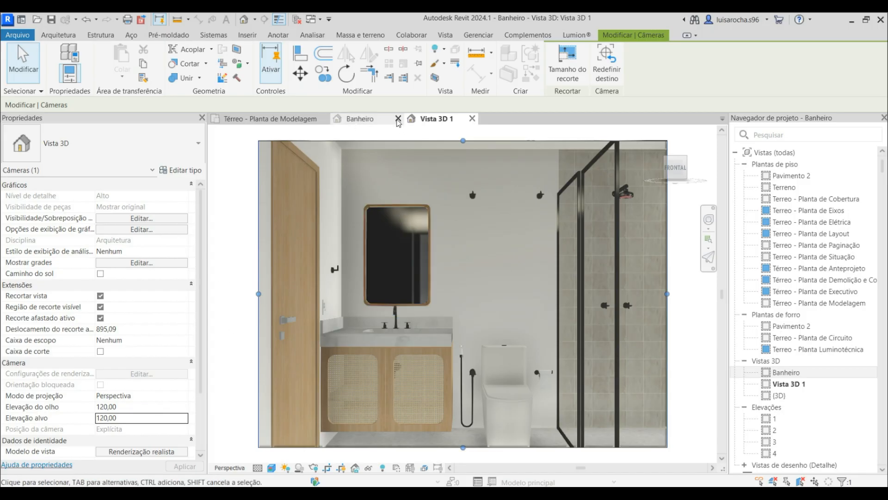
pyautogui.click(398, 119)
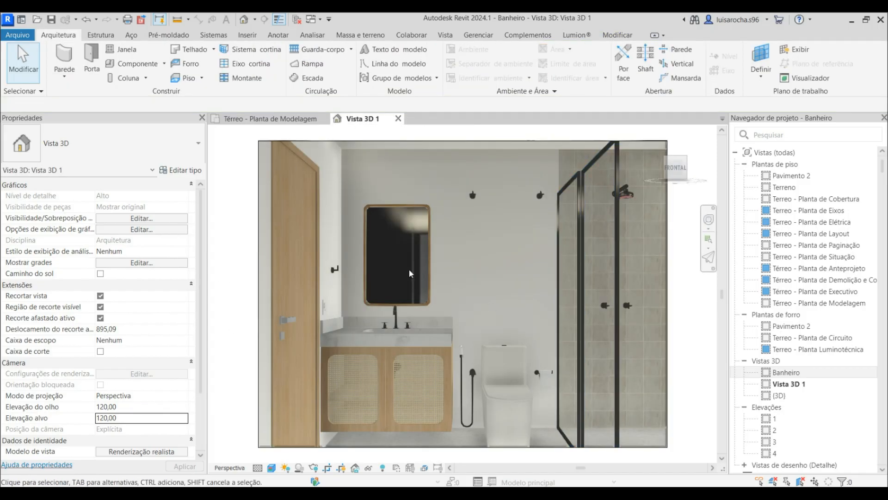
pyautogui.click(271, 119)
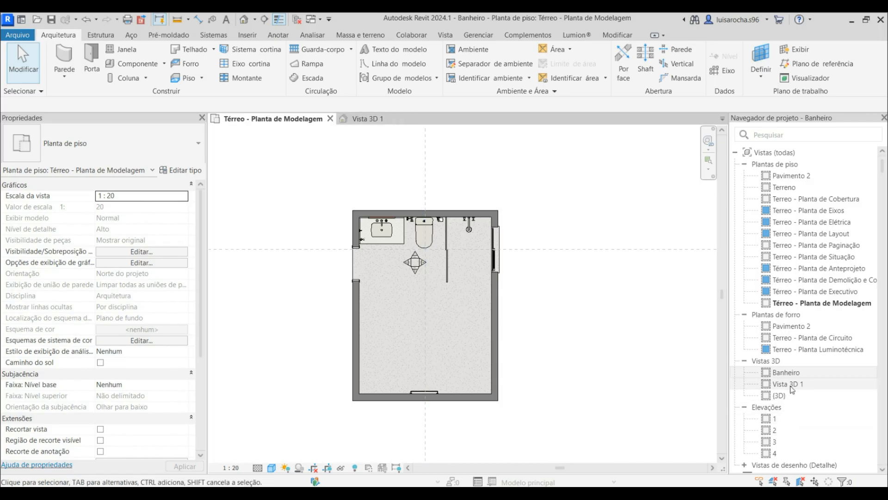
pyautogui.click(786, 373)
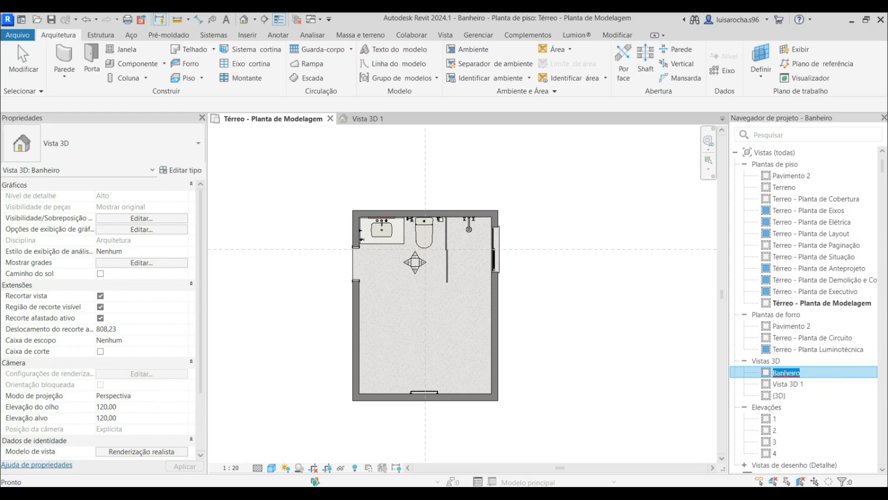
pyautogui.press('BackSpace')
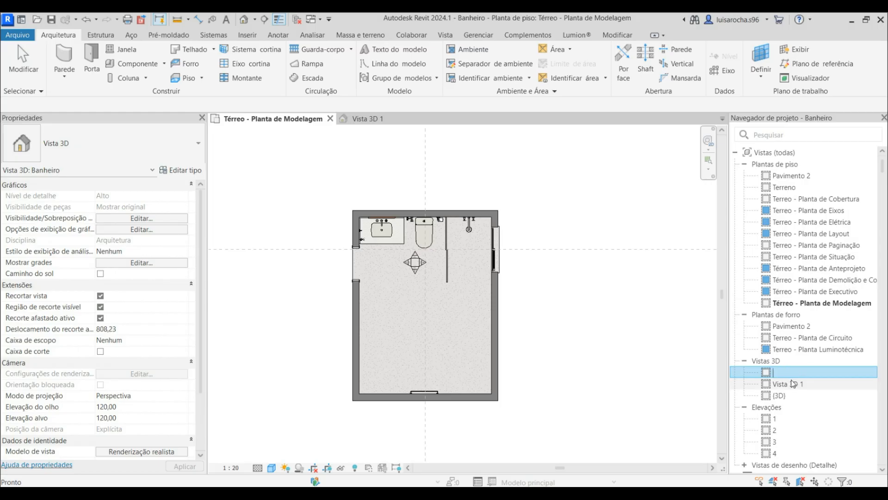
pyautogui.press('Return')
pyautogui.click(516, 258)
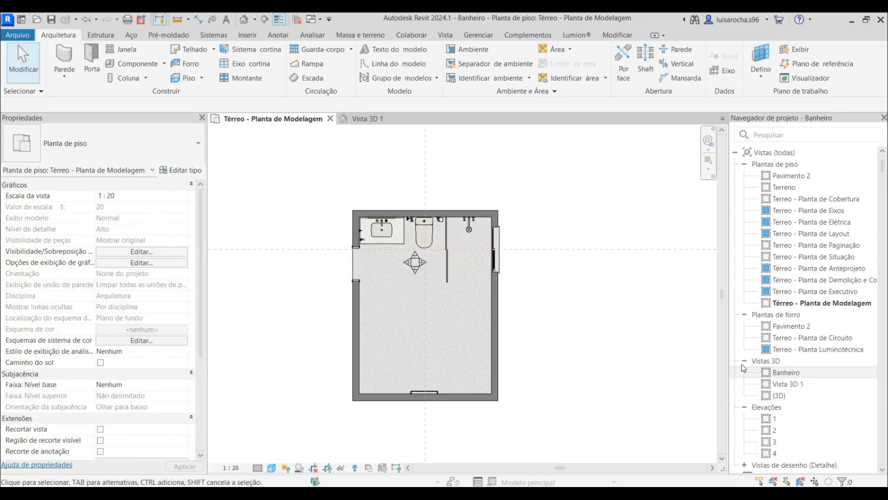
# Delete the old Banheiro 3D view and rename Vista 3D 1 as Banheiro
pyautogui.click(786, 372)
pyautogui.press('Delete')
pyautogui.click(789, 373)
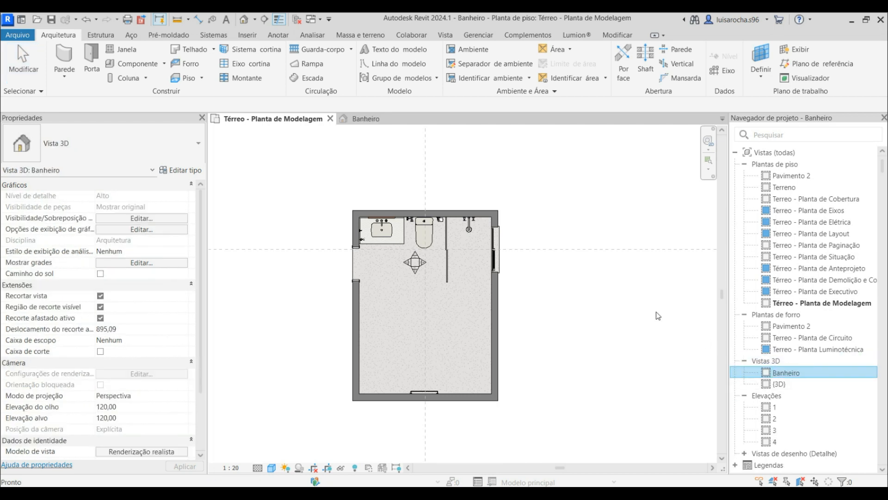
# Open the Banheiro 3D view, shift its crop region towards the shower wall, and extend it to include more floor and ceiling
pyautogui.doubleClick(786, 372)
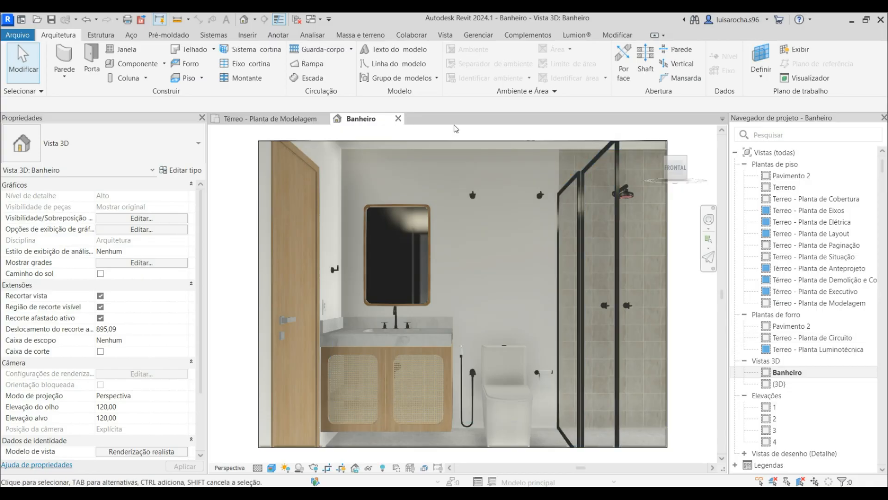
pyautogui.click(464, 154)
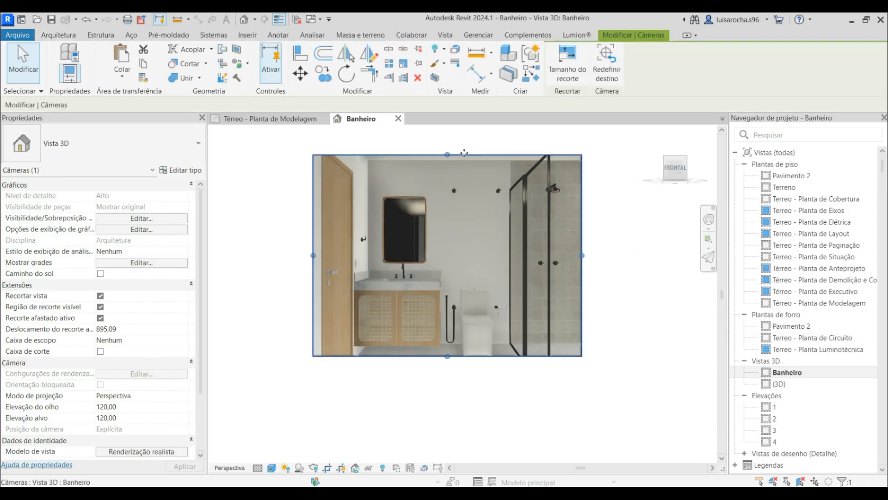
pyautogui.moveTo(491, 161); pyautogui.dragTo(500, 160)
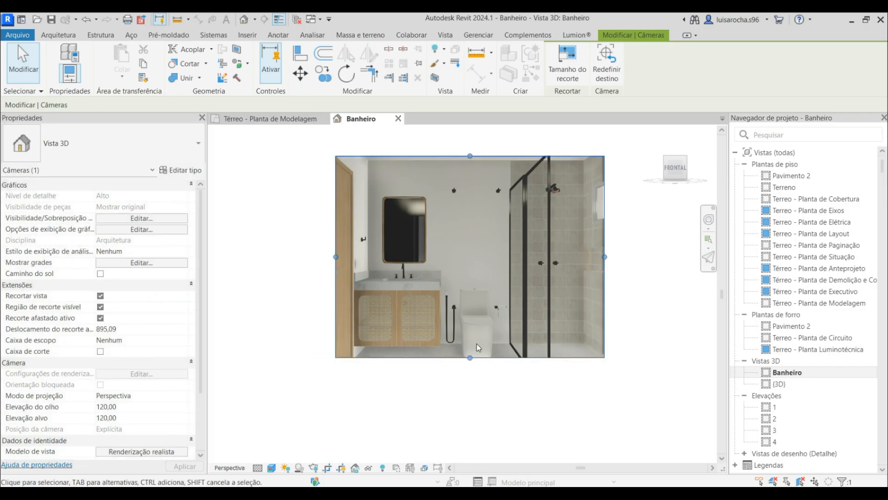
pyautogui.moveTo(470, 358); pyautogui.dragTo(471, 377)
pyautogui.moveTo(470, 156); pyautogui.dragTo(472, 146)
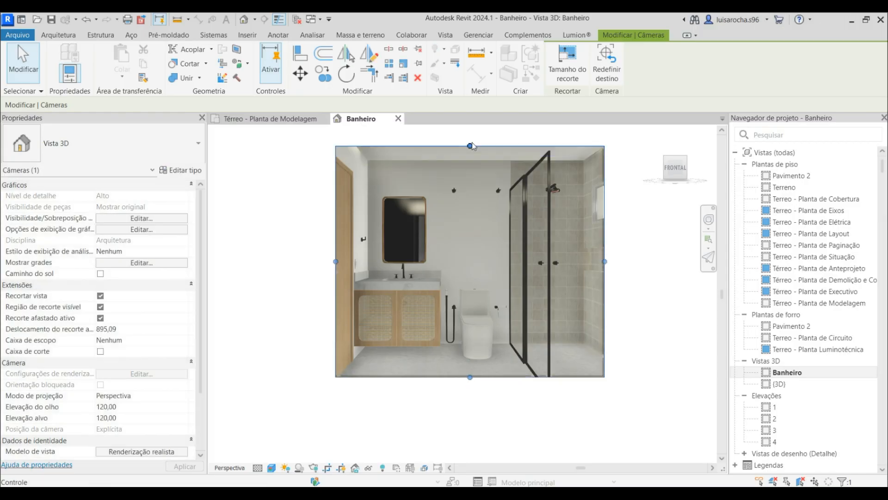
pyautogui.click(638, 282)
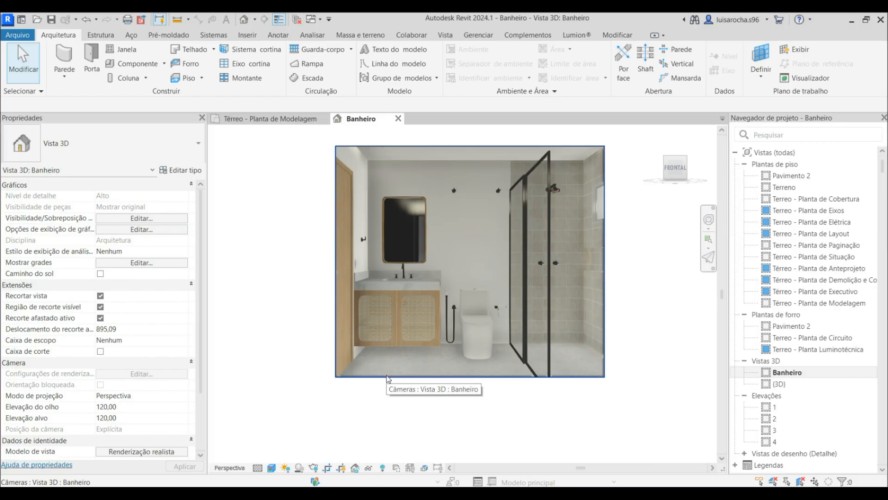
# Start a cloud rendering of the Banheiro view with Final quality and the Máximo (16 Megapixel) image size
pyautogui.click(446, 36)
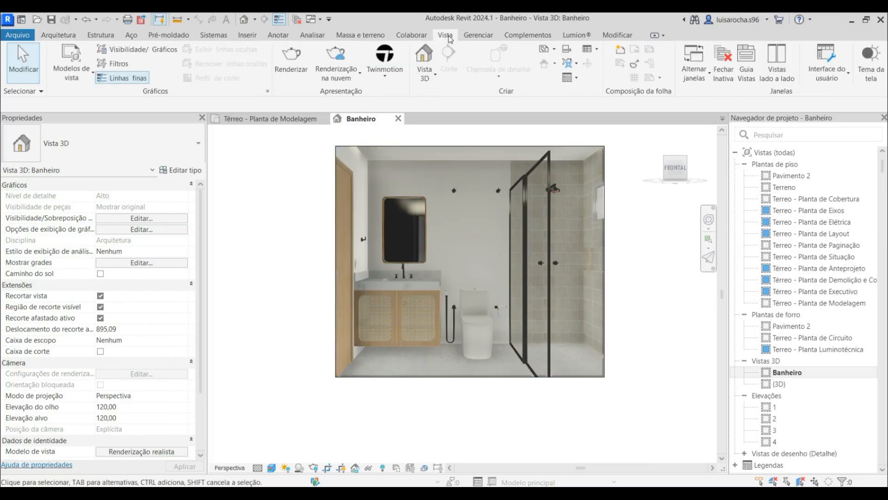
pyautogui.click(343, 72)
pyautogui.click(387, 97)
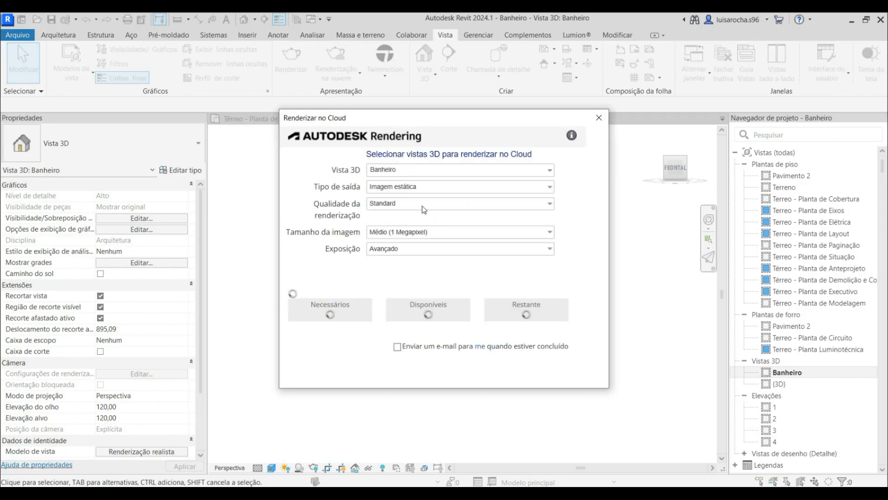
pyautogui.click(428, 203)
pyautogui.click(407, 219)
pyautogui.click(407, 232)
pyautogui.click(396, 287)
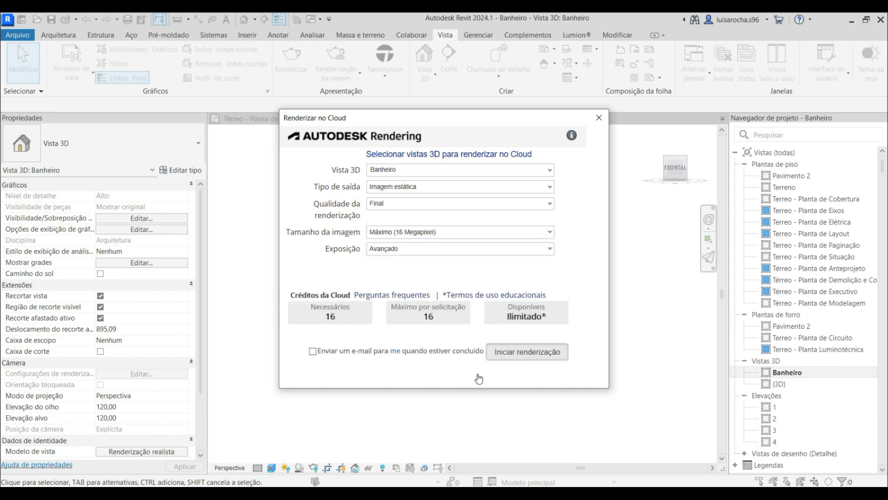
pyautogui.press('Return')
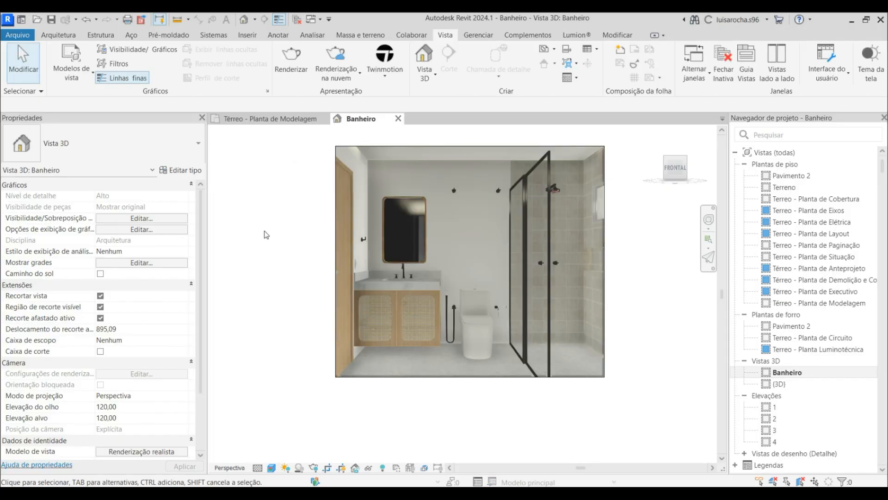
# Place the Prata type of IL_Arandela_Quadro_Riachuelo_Casa on the wall above the vanity mirror
pyautogui.click(59, 34)
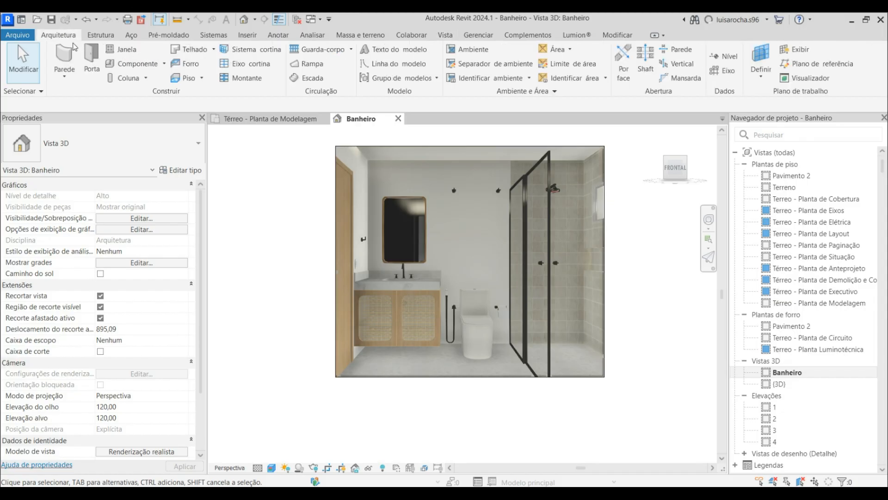
pyautogui.click(132, 63)
pyautogui.click(145, 161)
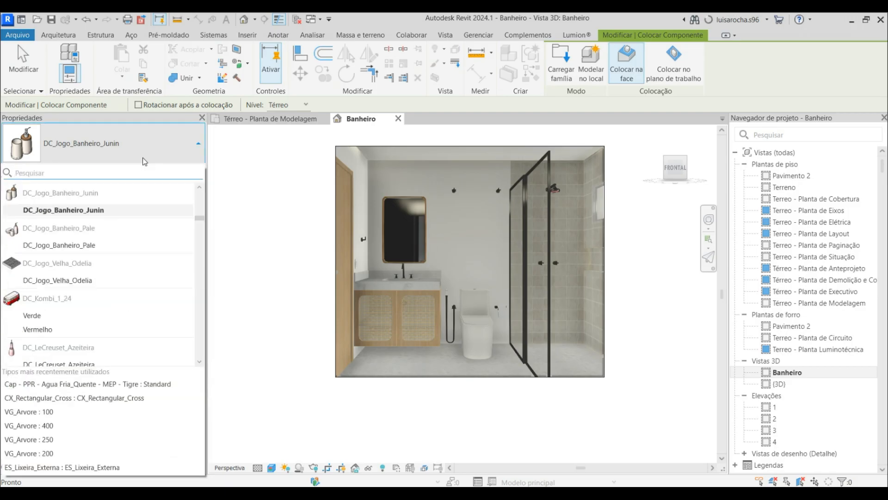
pyautogui.write('arandela')
pyautogui.scroll(-5, 85, 296)
pyautogui.scroll(-4, 86, 297)
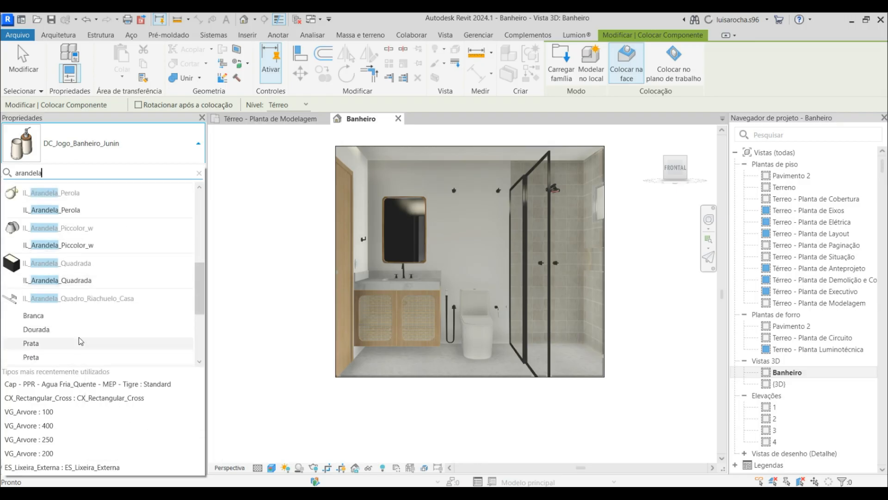
pyautogui.click(68, 345)
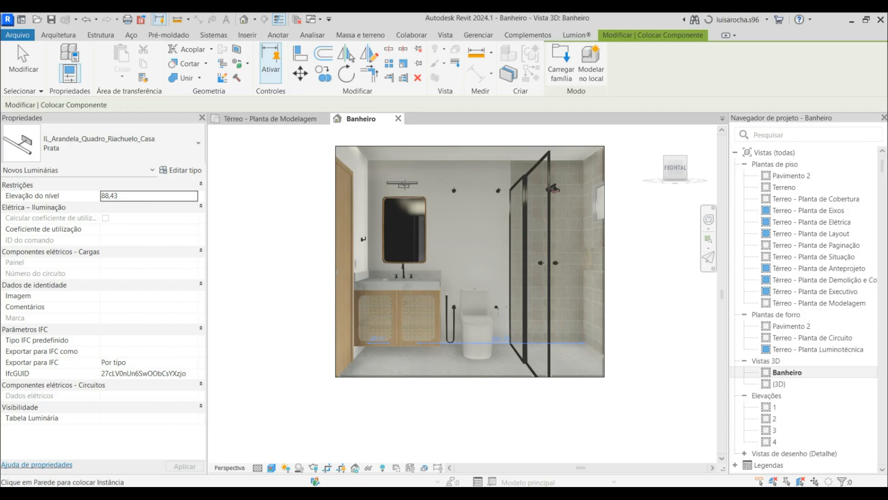
pyautogui.press('Escape')
pyautogui.press('Escape')
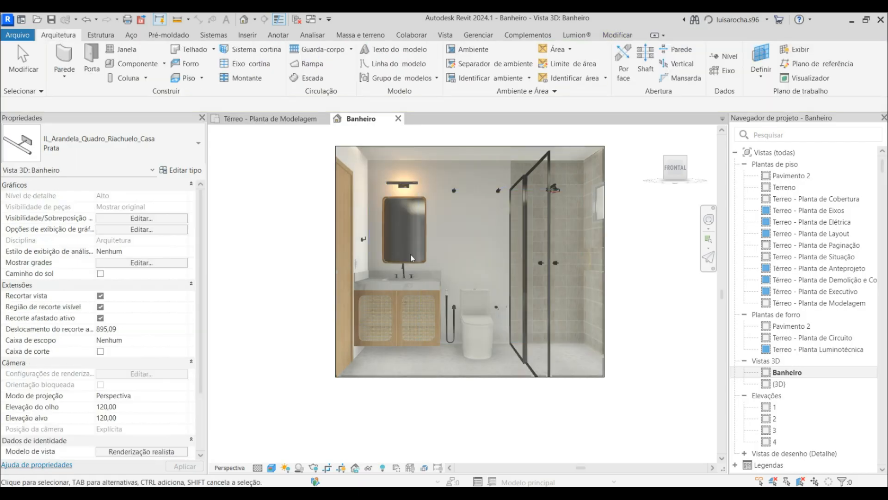
# Open elevation 1 from the modelling plan and align the wall lamp with the centre of the mirror
pyautogui.click(284, 120)
pyautogui.scroll(3, 371, 203)
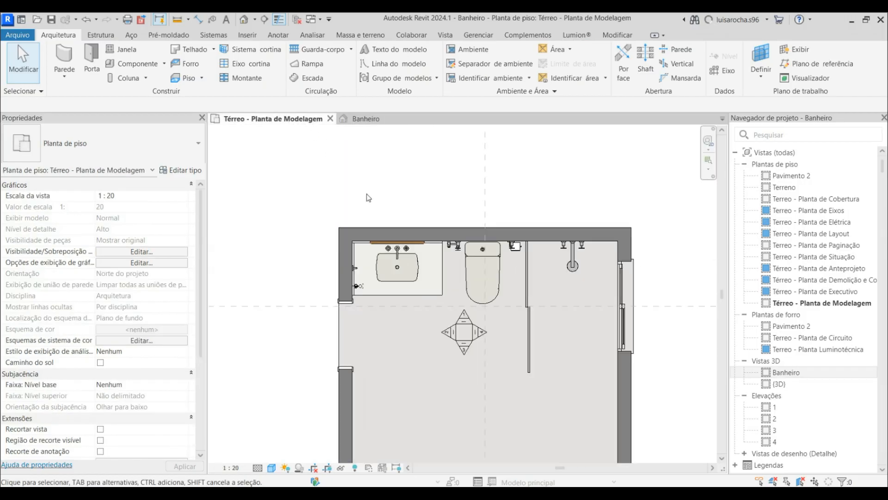
pyautogui.scroll(-2, 396, 219)
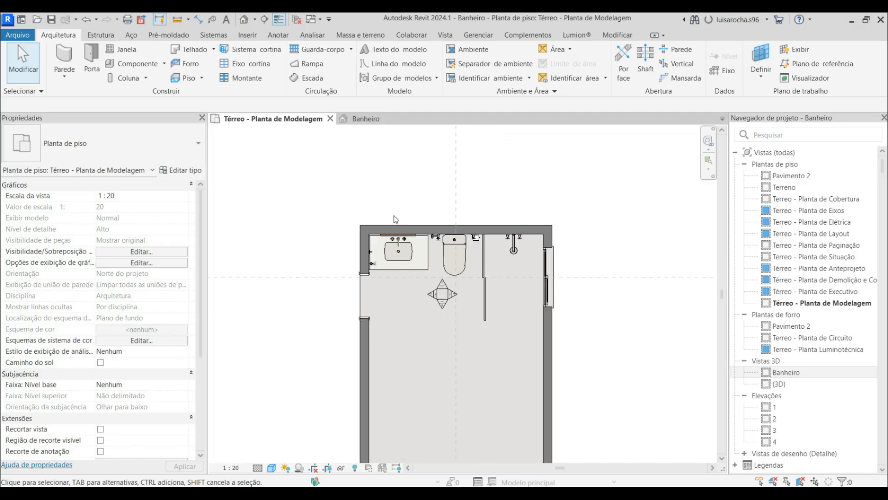
pyautogui.doubleClick(441, 290)
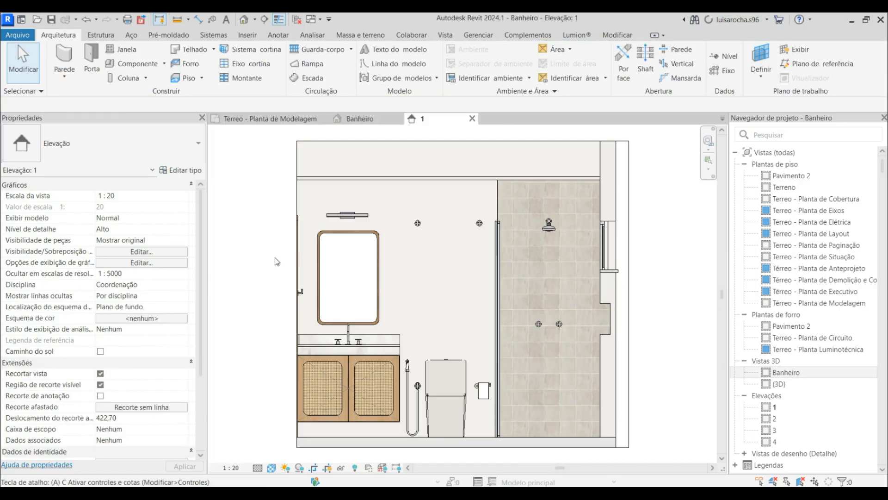
pyautogui.press('a')
pyautogui.press('l')
pyautogui.click(347, 220)
pyautogui.press('Escape')
pyautogui.press('Escape')
pyautogui.click(353, 217)
pyautogui.press('Escape')
# Set the wall lamp's elevation from the level to 210
pyautogui.click(351, 215)
pyautogui.click(155, 206)
pyautogui.write('210')
pyautogui.press('Return')
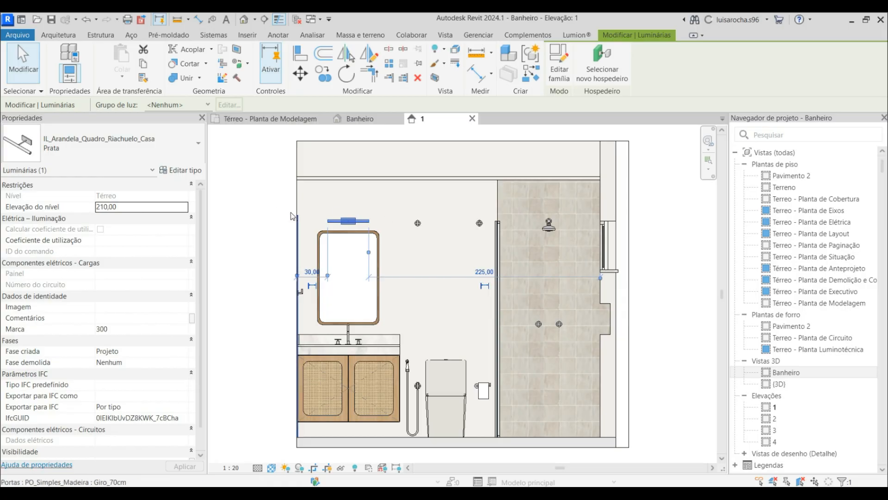
pyautogui.click(248, 198)
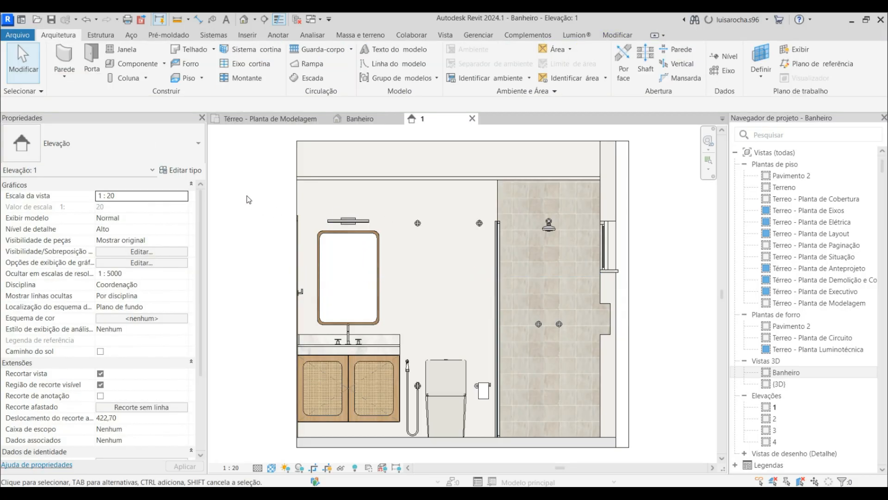
# Open the Terreo - Planta Luminotécnica ceiling plan and place three IL_Spot_Quadrado lights in front of the vanity, toilet and shower
pyautogui.doubleClick(814, 350)
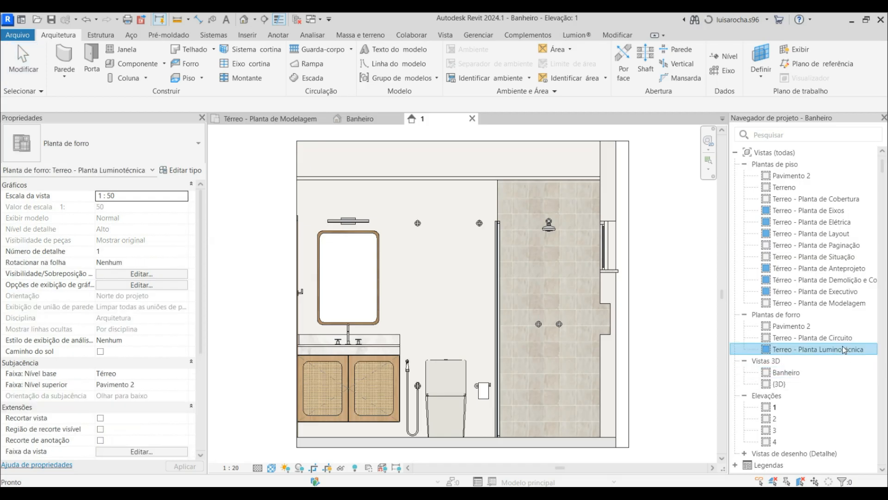
pyautogui.scroll(-3, 421, 289)
pyautogui.scroll(6, 284, 280)
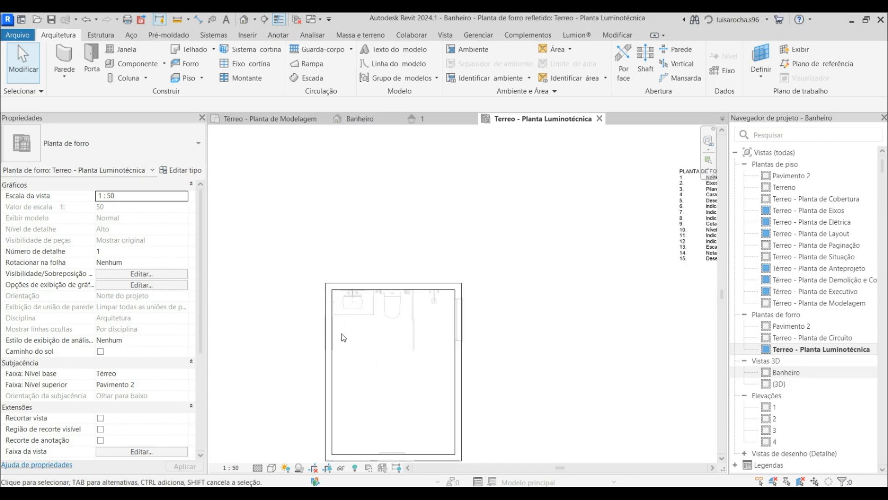
pyautogui.scroll(-1, 425, 230)
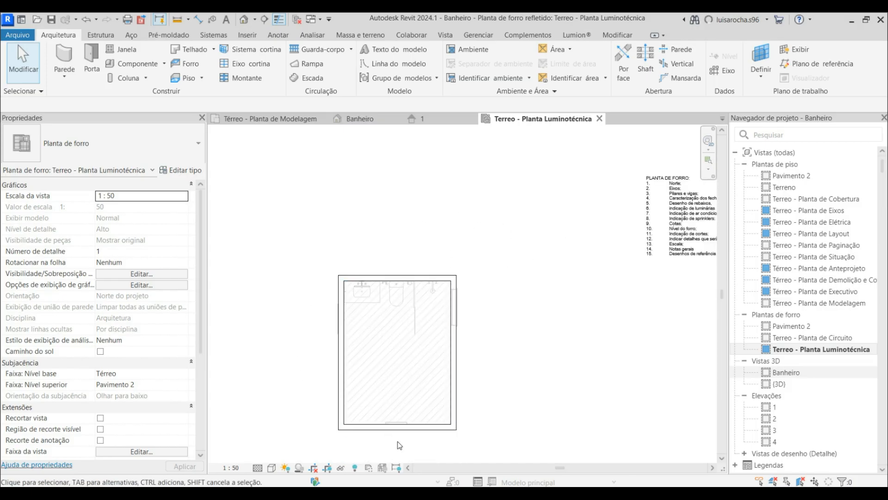
pyautogui.scroll(2, 391, 296)
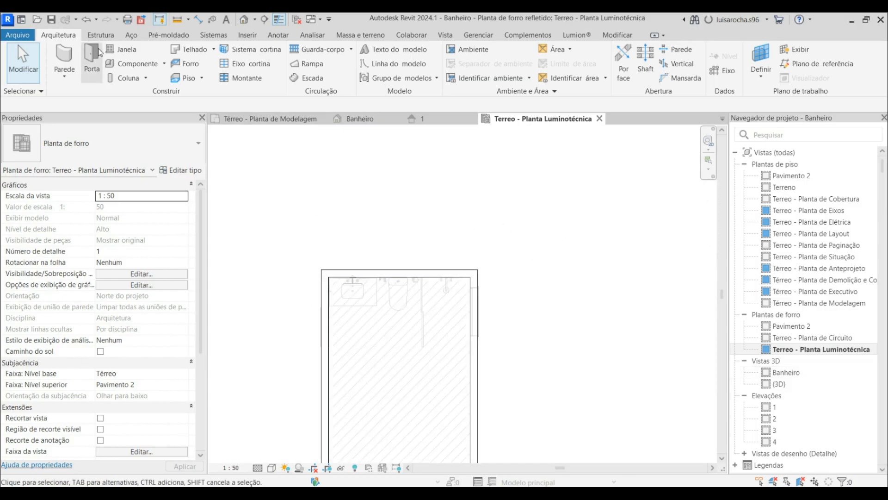
pyautogui.click(135, 64)
pyautogui.click(136, 150)
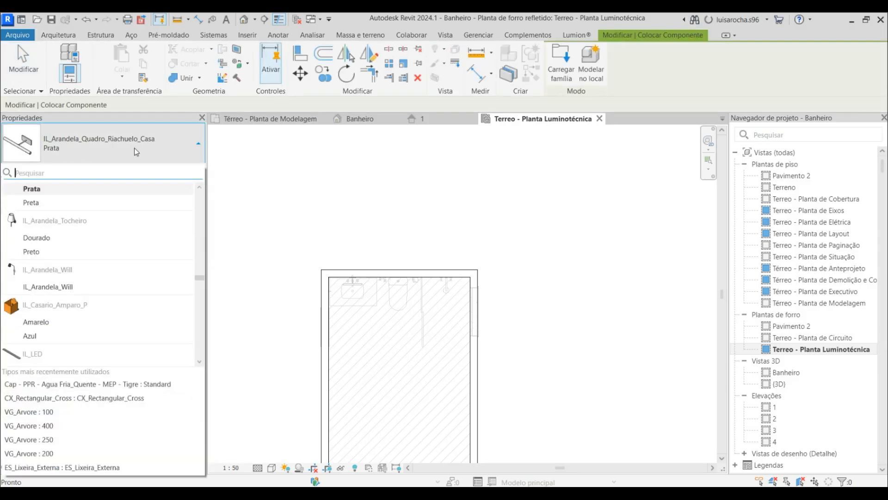
pyautogui.write('spot')
pyautogui.click(40, 242)
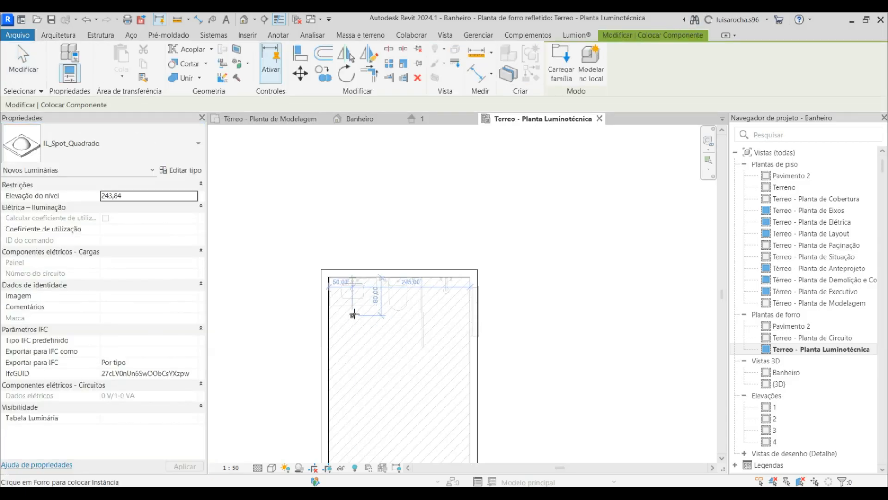
pyautogui.click(354, 315)
pyautogui.scroll(3, 396, 315)
pyautogui.click(394, 314)
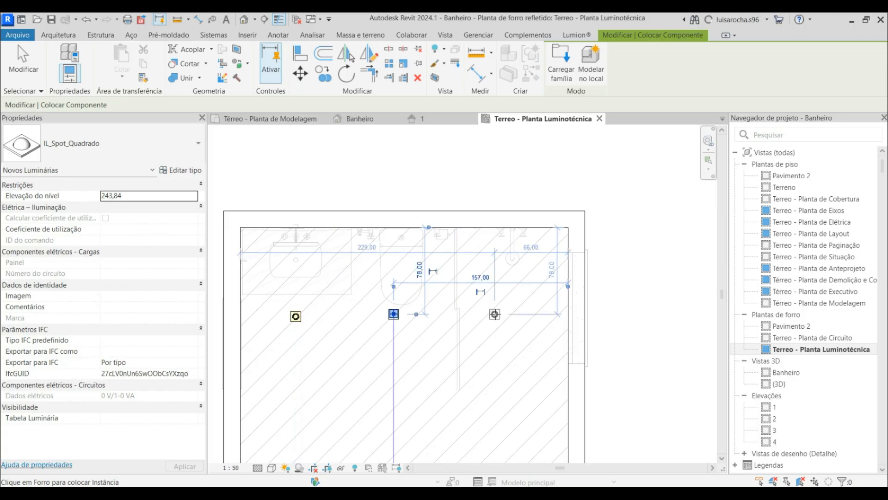
pyautogui.click(495, 315)
pyautogui.press('Escape')
pyautogui.press('Escape')
# Align the ceiling spots in a row with the spot in front of the vanity
pyautogui.press('a')
pyautogui.press('l')
pyautogui.click(303, 317)
pyautogui.click(497, 317)
# Add an aligned dimension chain from one side wall through the three ceiling spots to the opposite wall
pyautogui.click(198, 20)
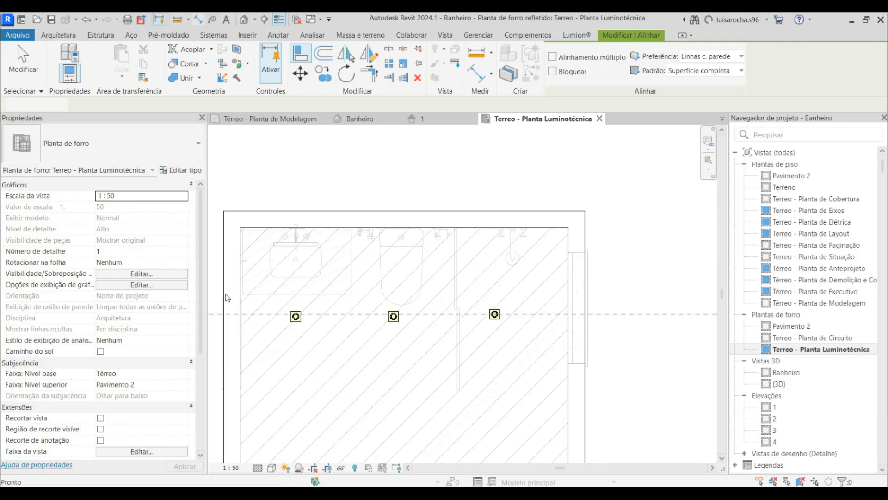
pyautogui.click(239, 288)
pyautogui.click(296, 317)
pyautogui.click(393, 316)
pyautogui.click(494, 314)
pyautogui.click(574, 360)
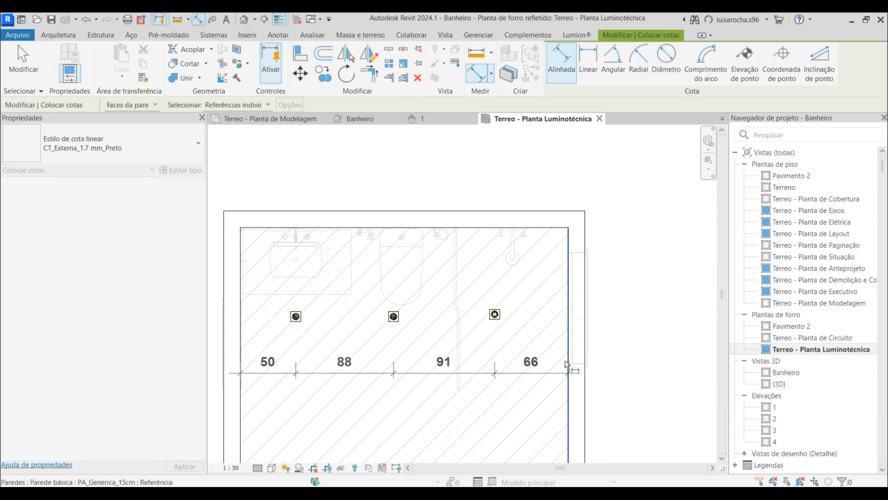
pyautogui.click(543, 284)
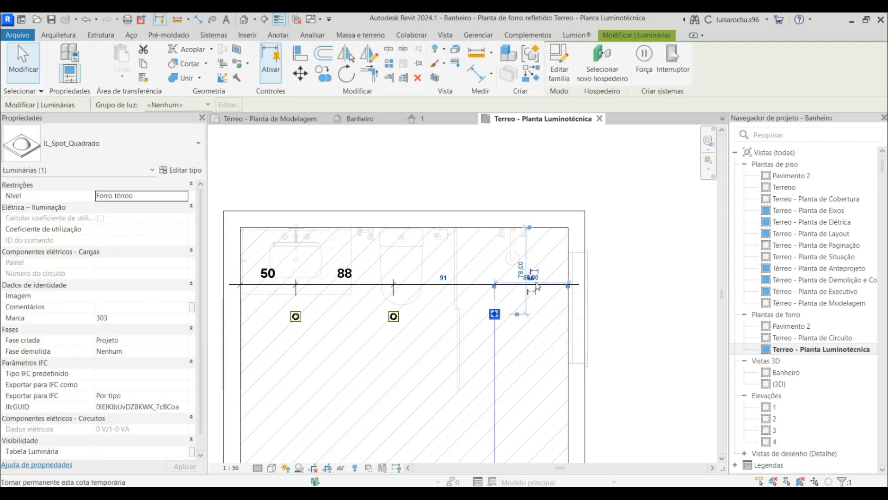
# Set the distance between the shower spot and its adjacent side wall to 50
pyautogui.scroll(5, 533, 276)
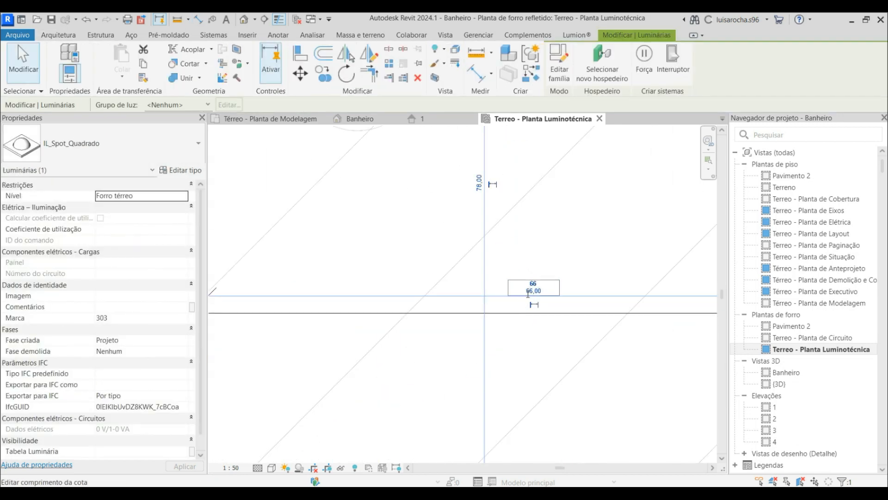
pyautogui.click(526, 292)
pyautogui.write('50')
pyautogui.press('Return')
pyautogui.scroll(-4, 541, 278)
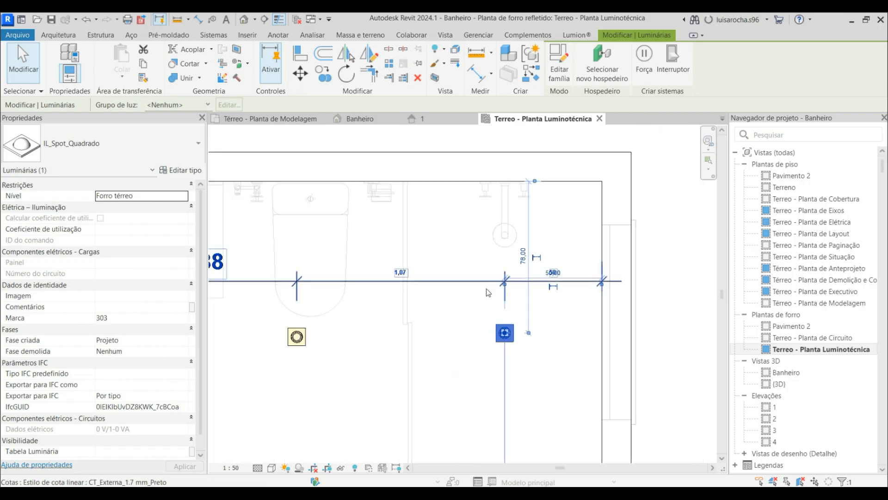
# Move the middle spot by setting its spacing to the shower spot to 0,975
pyautogui.click(297, 336)
pyautogui.click(399, 266)
pyautogui.press('BackSpace')
pyautogui.write('1')
pyautogui.press('Return')
pyautogui.scroll(-2, 459, 234)
pyautogui.click(427, 254)
pyautogui.write('0,975')
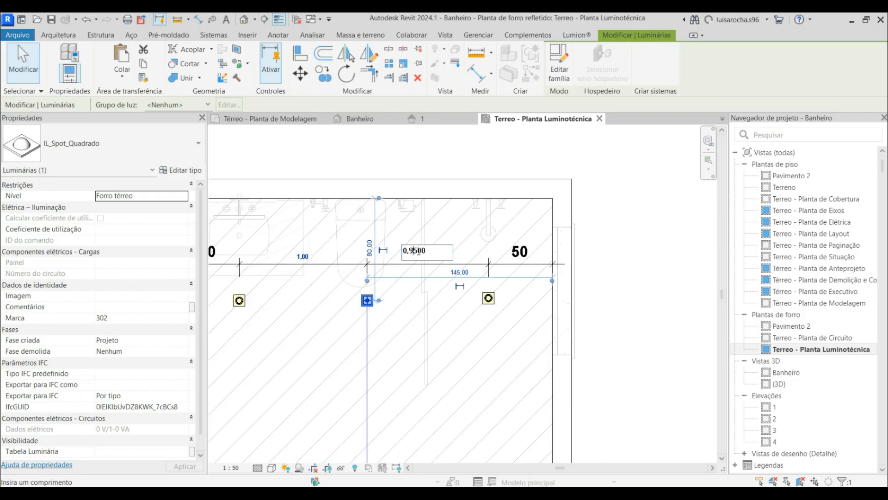
pyautogui.press('Return')
pyautogui.press('Escape')
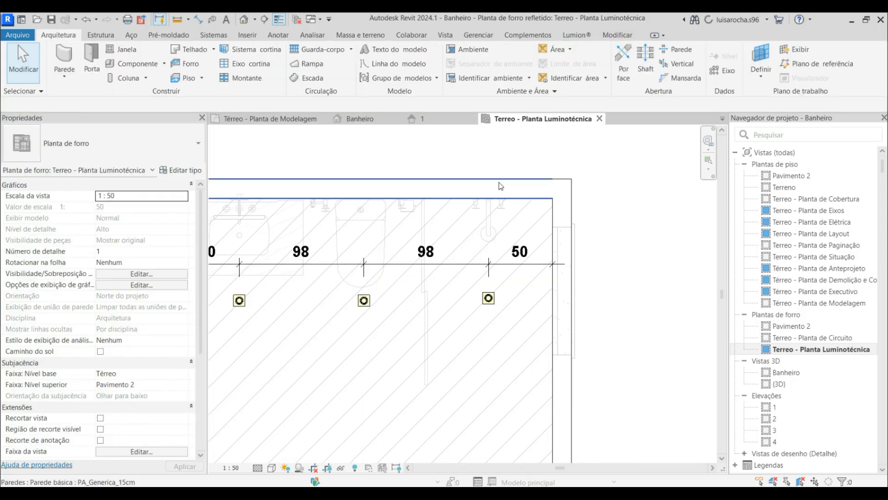
# Delete the dimension chain running across the ceiling spots
pyautogui.scroll(-2, 446, 240)
pyautogui.click(448, 235)
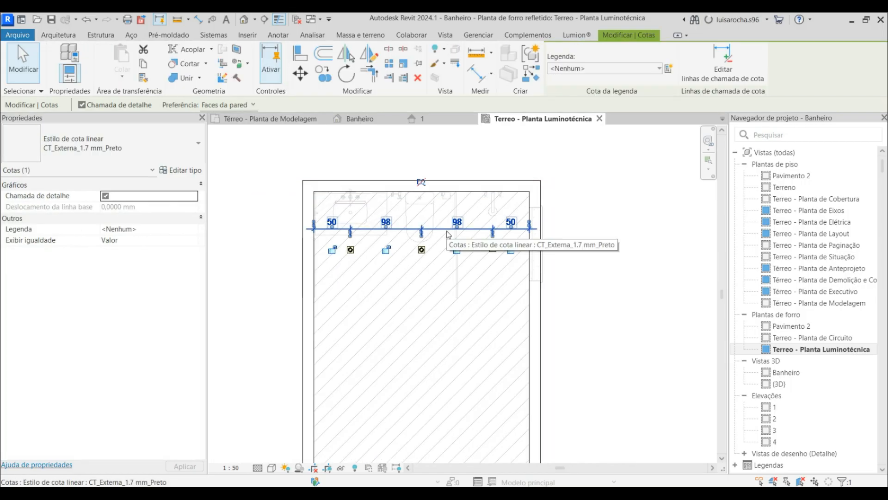
pyautogui.press('Delete')
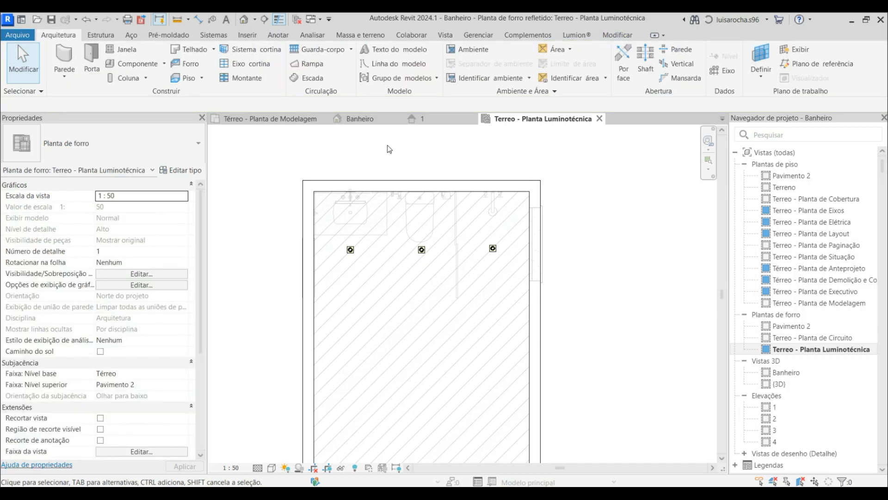
# Submit the Banheiro perspective for cloud rendering at Final quality and Máximo (16 Megapixel) size, continuing the upload in the background
pyautogui.click(367, 120)
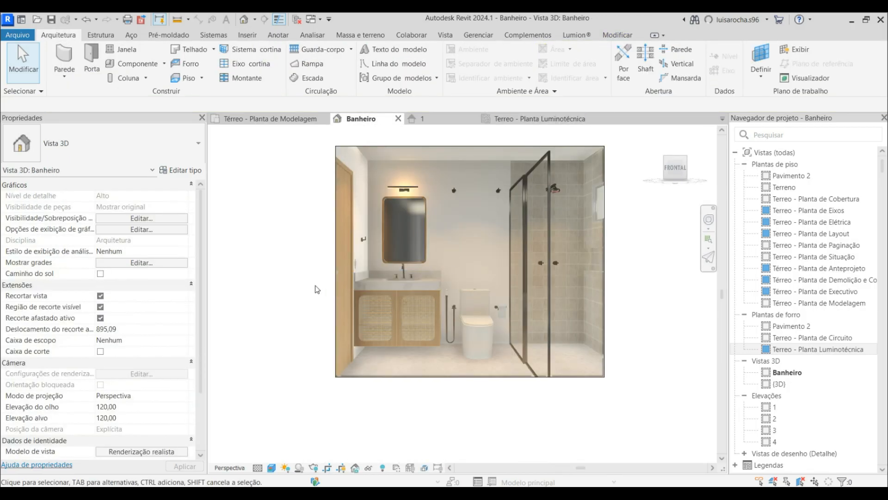
pyautogui.click(445, 35)
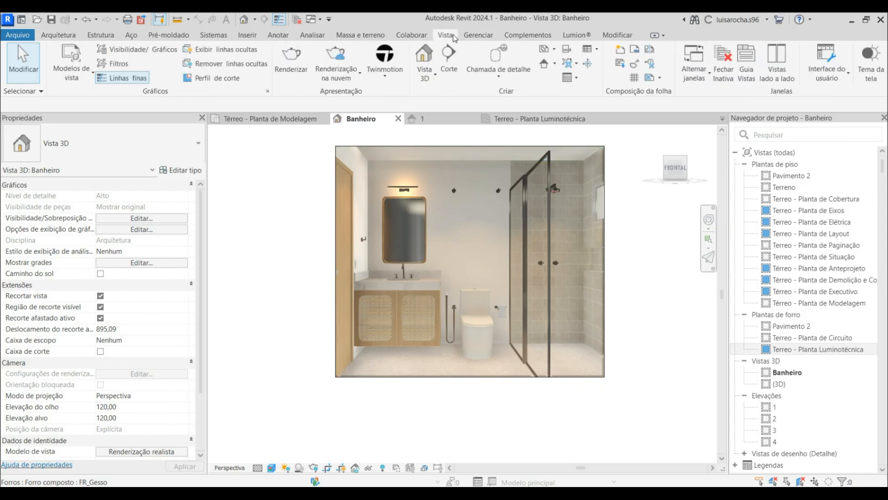
pyautogui.click(354, 81)
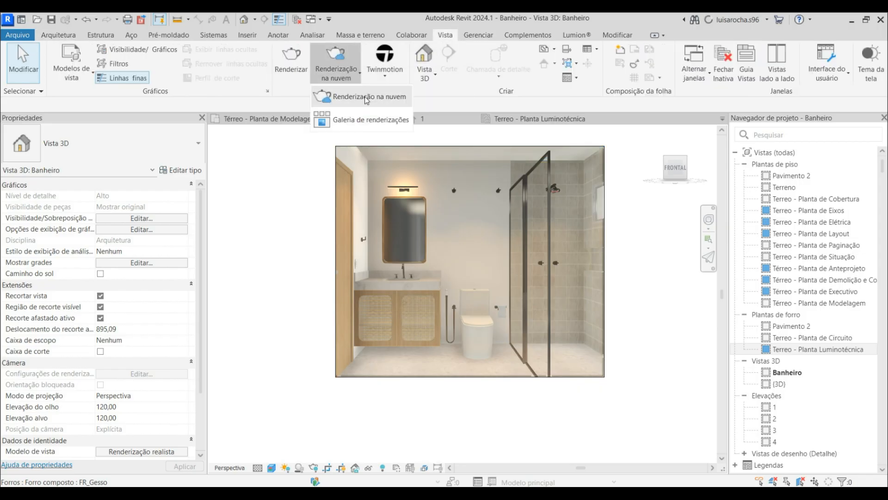
pyautogui.click(367, 96)
pyautogui.click(406, 205)
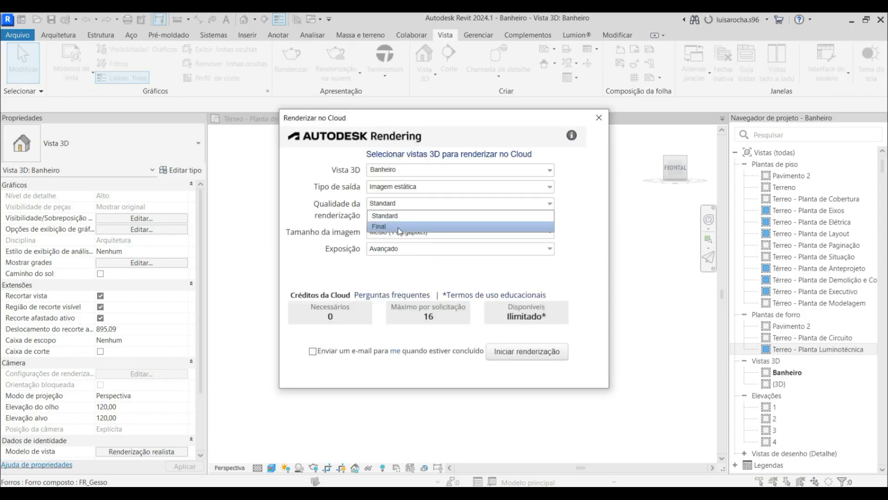
pyautogui.click(389, 221)
pyautogui.click(399, 232)
pyautogui.click(407, 287)
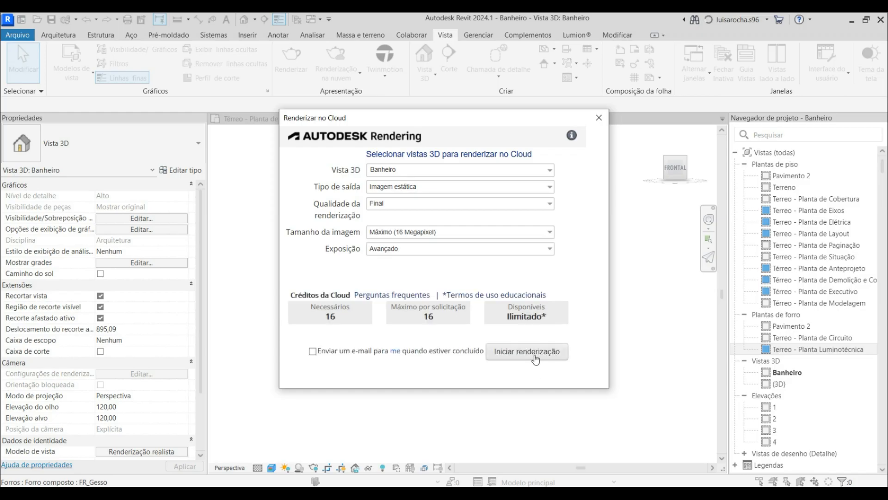
pyautogui.click(533, 354)
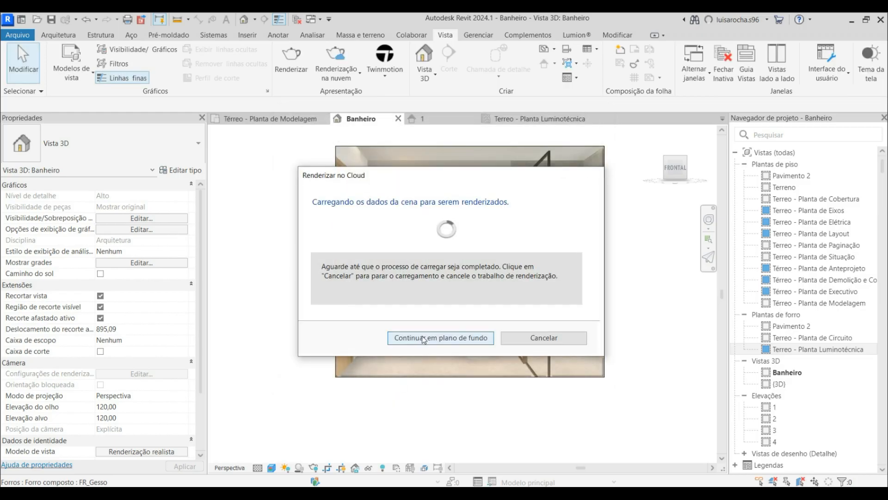
pyautogui.click(441, 338)
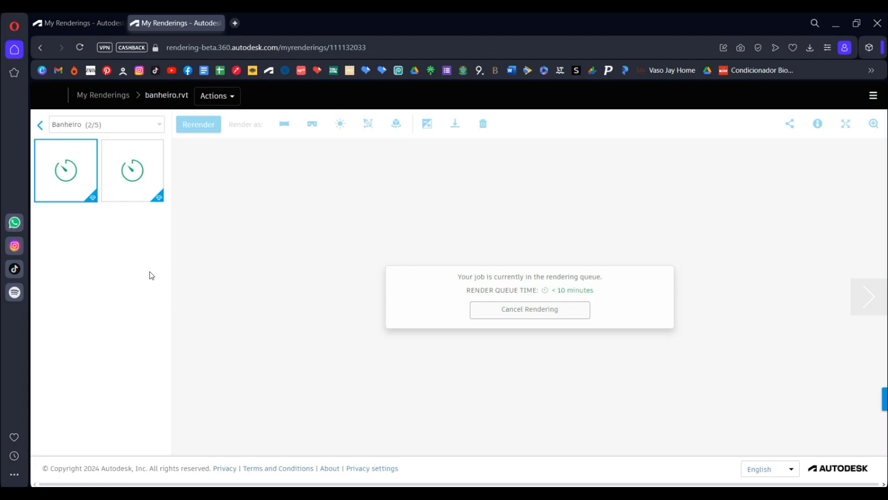
# Check the second queued rendering in the browser gallery, then close the spare Revit start-page windows and return to the Banheiro project
pyautogui.click(154, 164)
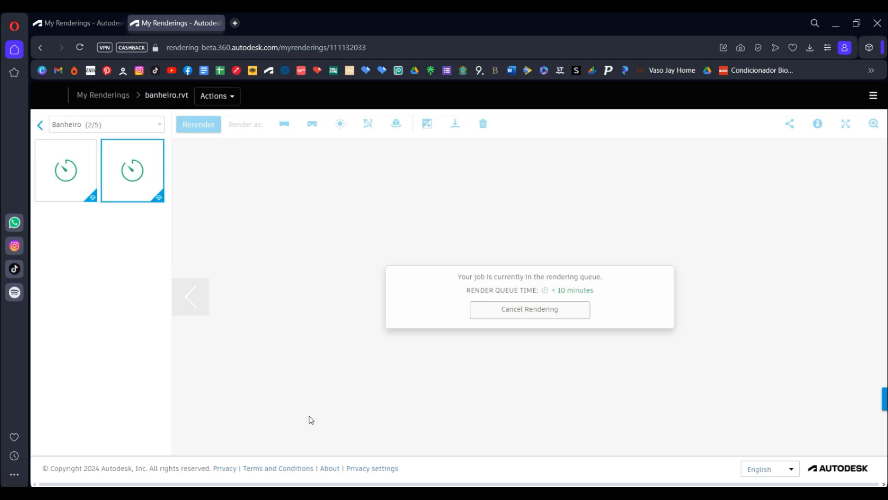
pyautogui.moveTo(353, 493)
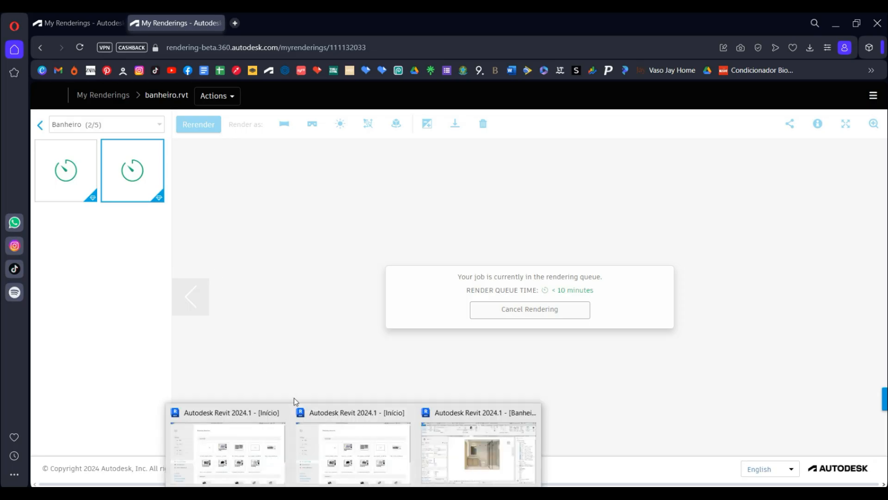
pyautogui.click(281, 412)
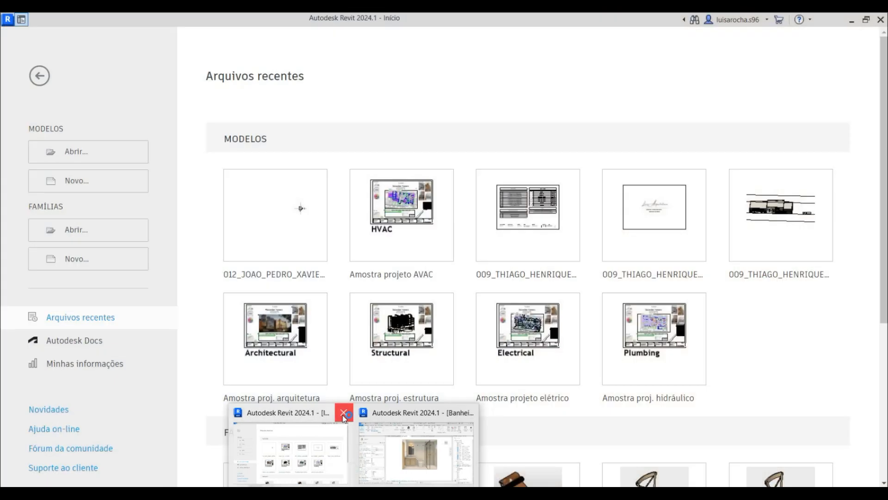
pyautogui.click(345, 413)
pyautogui.click(359, 455)
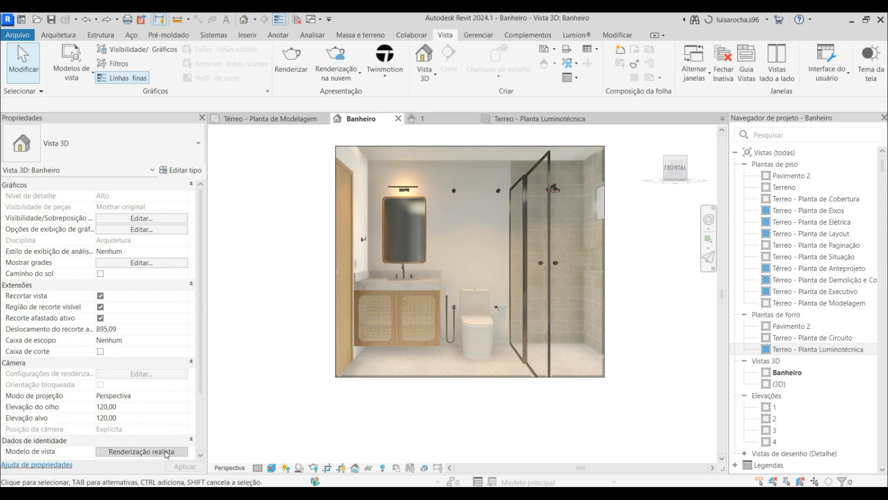
# Duplicate the Renderização realista view template under the name "Renderização realista sem luzes"
pyautogui.click(167, 452)
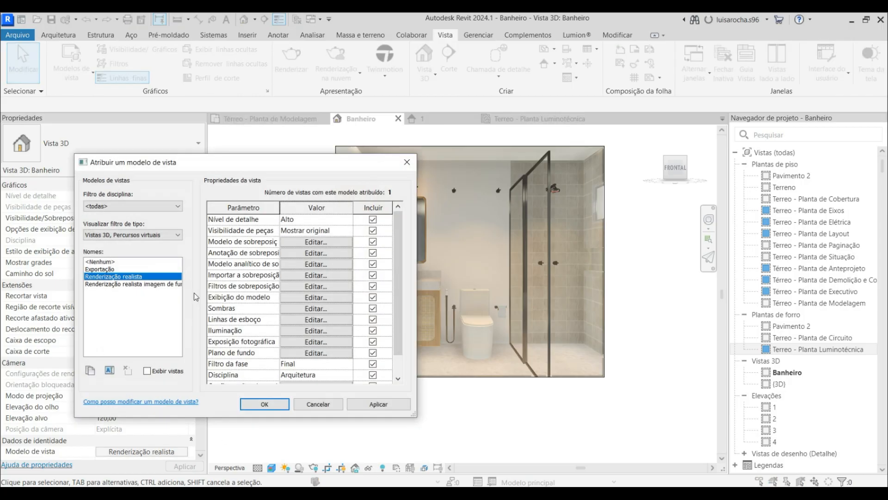
pyautogui.click(91, 370)
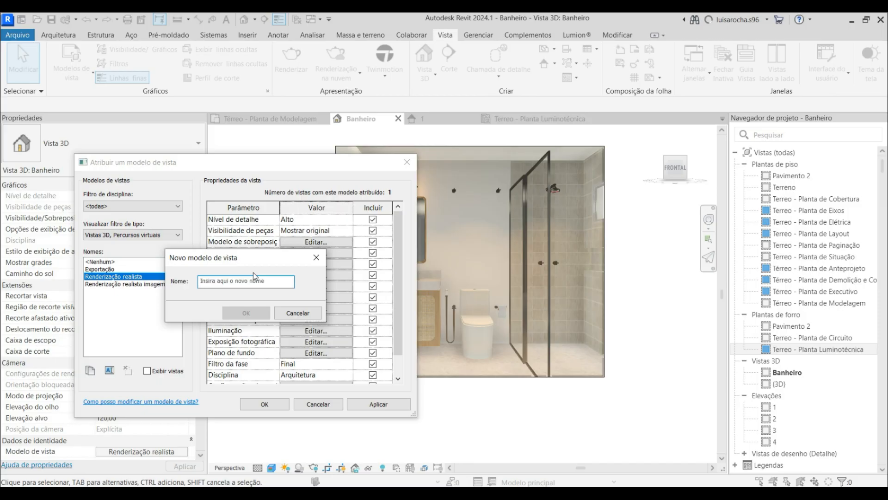
pyautogui.click(298, 313)
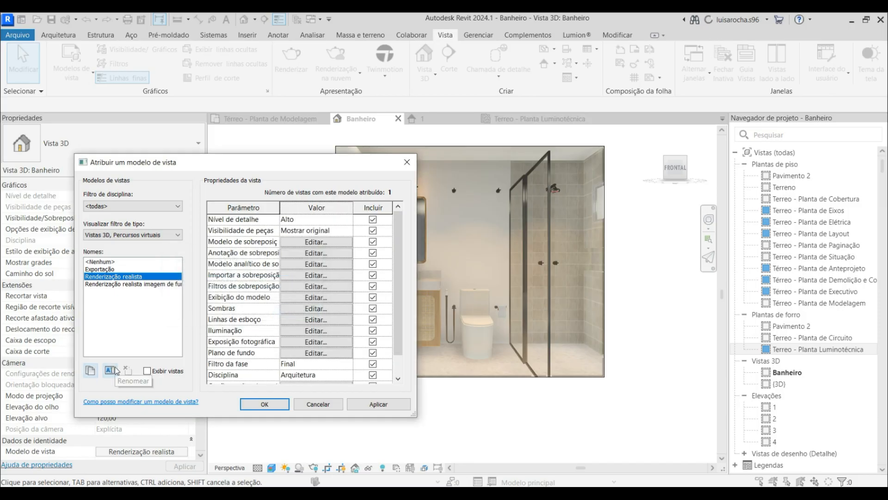
pyautogui.click(91, 370)
pyautogui.write('Renderização realista sem luz')
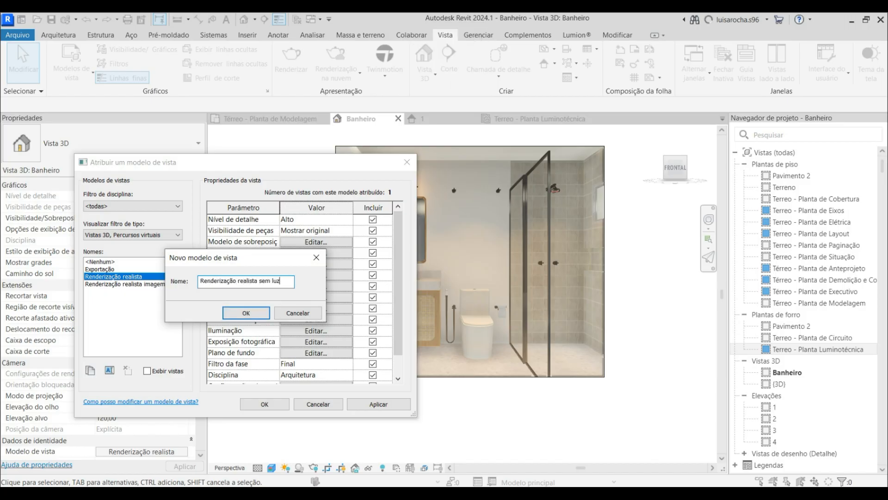
pyautogui.write('es')
pyautogui.press('Return')
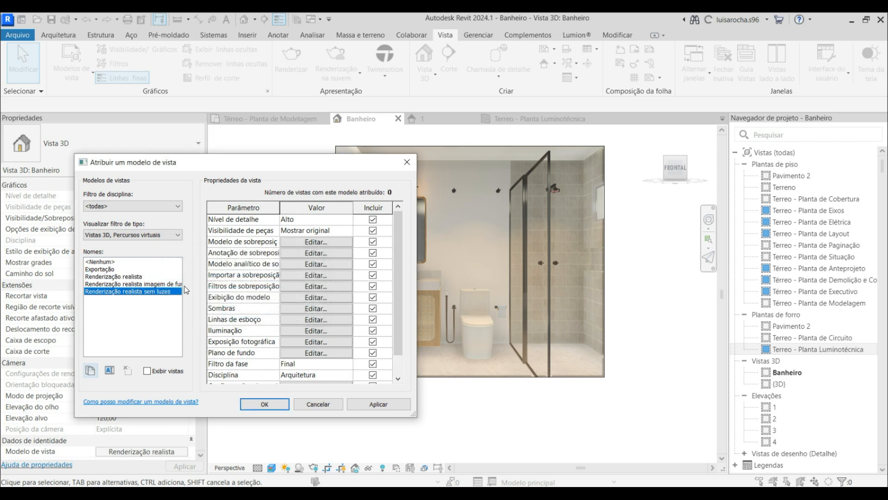
# Set the new template's lighting scheme to Interior: Sol apenas and apply the template to the Banheiro view
pyautogui.click(295, 331)
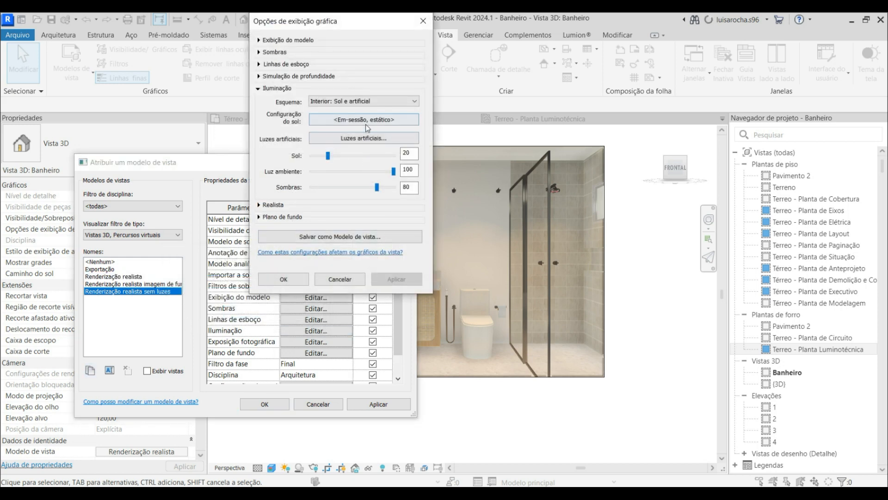
pyautogui.click(368, 102)
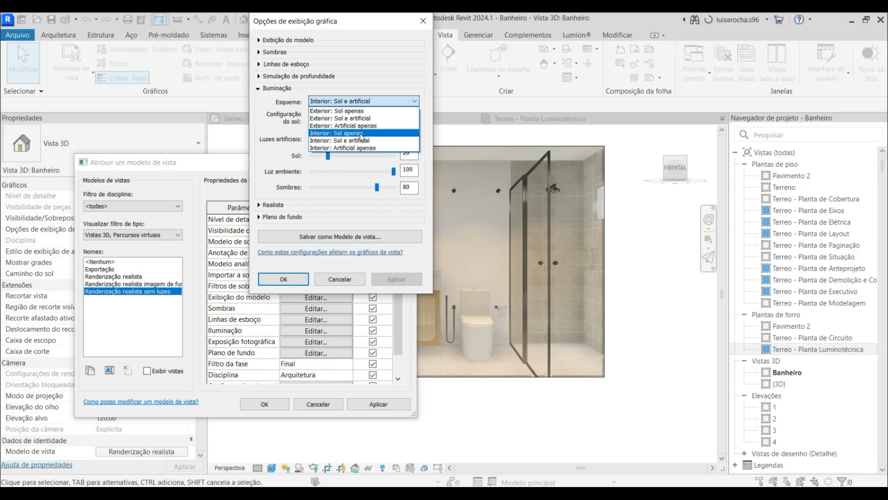
pyautogui.click(363, 134)
pyautogui.click(284, 279)
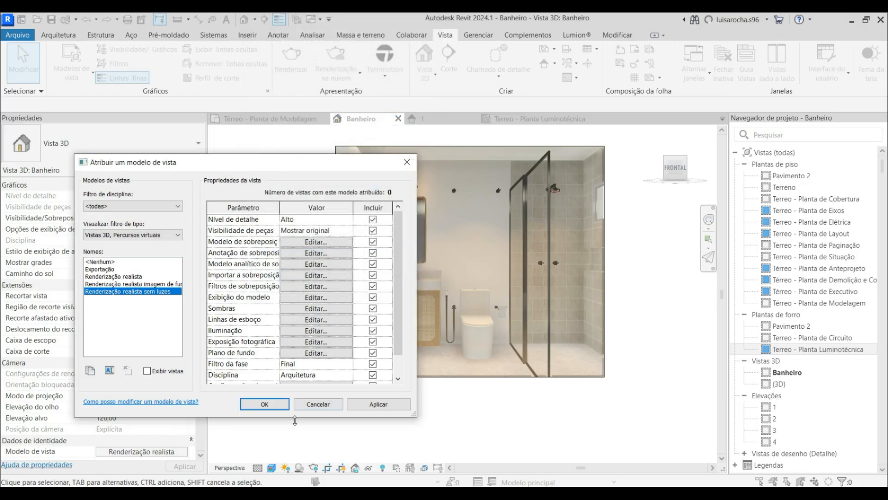
pyautogui.click(272, 406)
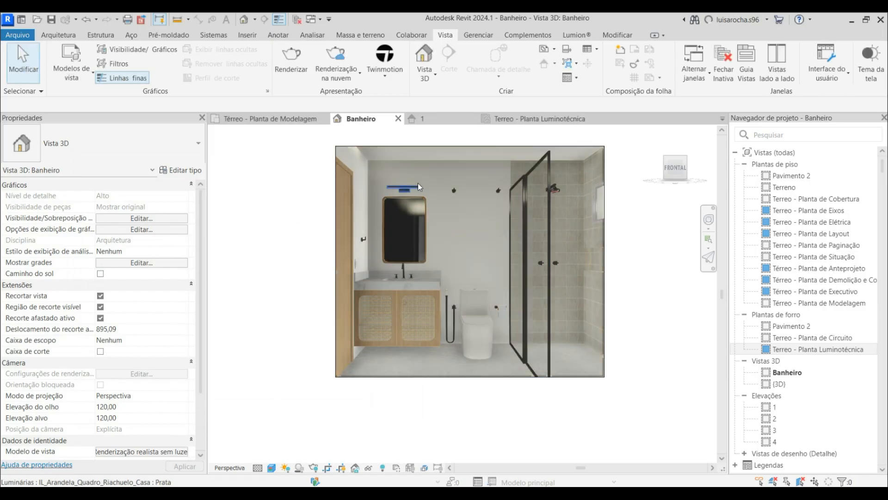
# Submit the unlit Banheiro view for cloud rendering at Máximo (16 Megapixel) size with Final quality, continuing in the background
pyautogui.scroll(3, 416, 187)
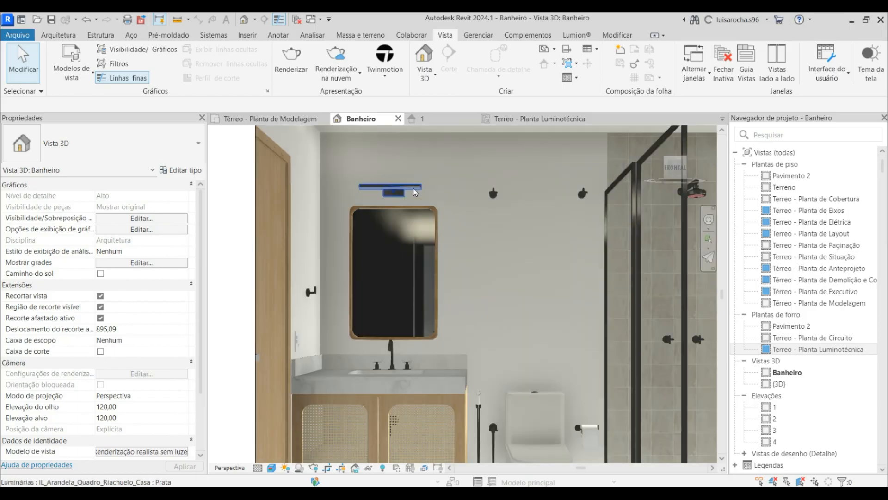
pyautogui.scroll(4, 415, 192)
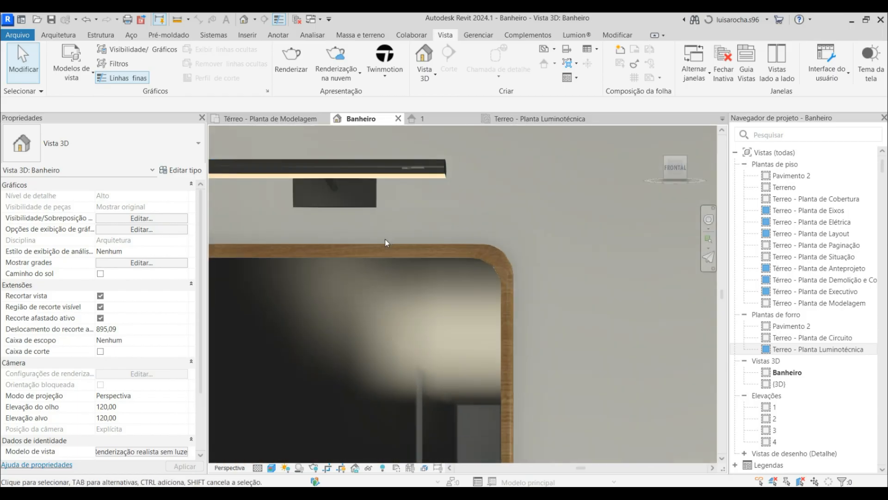
pyautogui.scroll(-7, 387, 242)
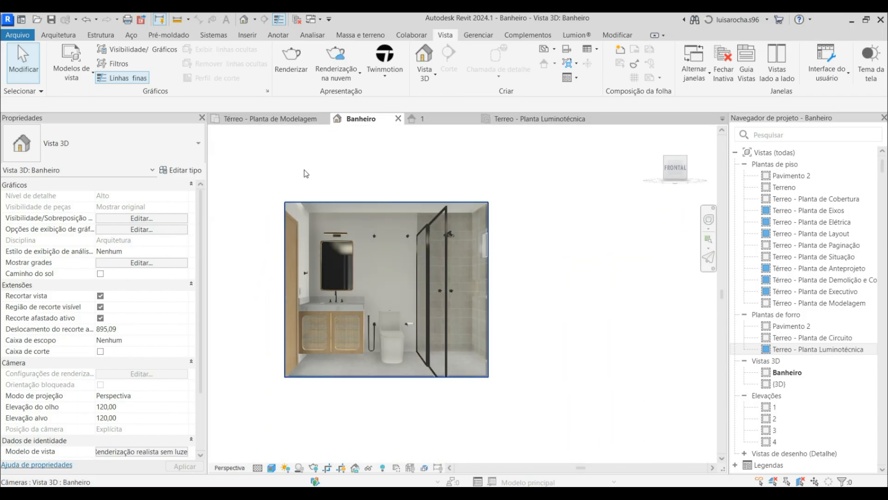
pyautogui.scroll(1, 254, 228)
pyautogui.click(338, 74)
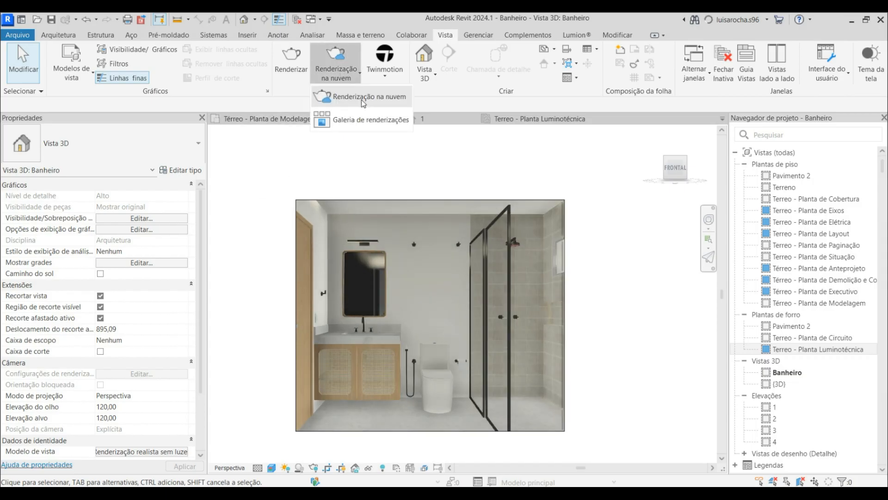
pyautogui.click(363, 99)
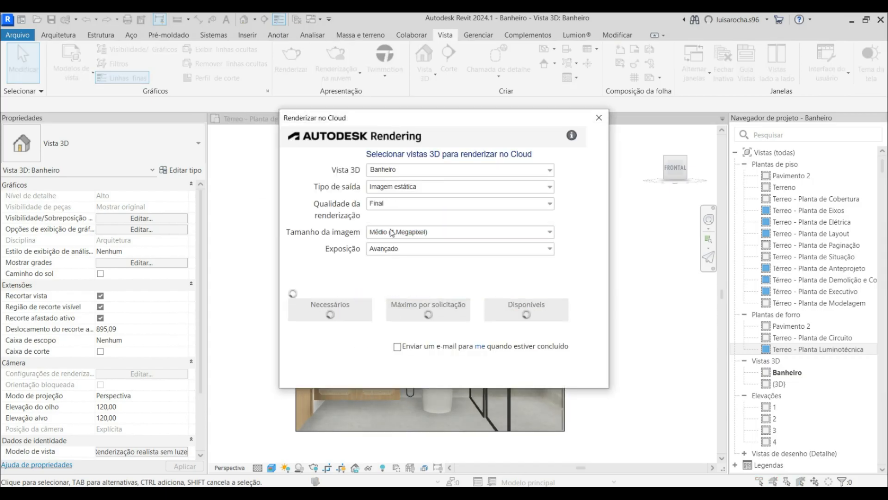
pyautogui.click(392, 230)
pyautogui.click(397, 286)
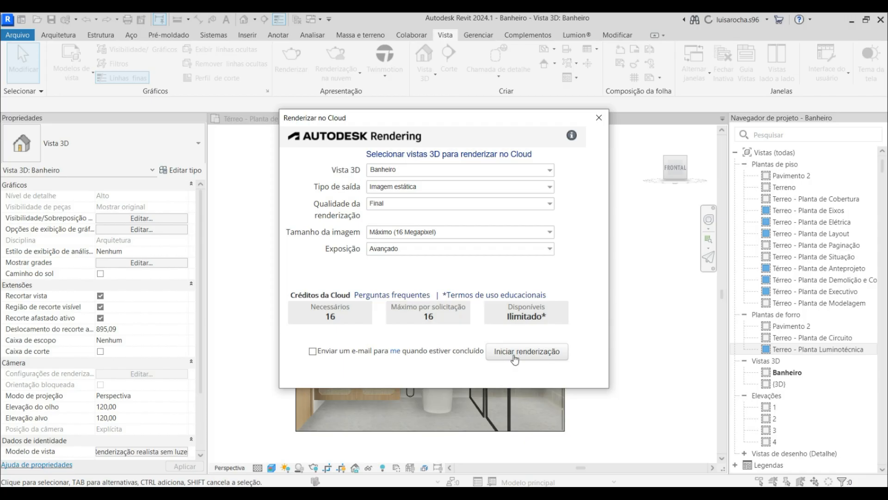
pyautogui.click(515, 353)
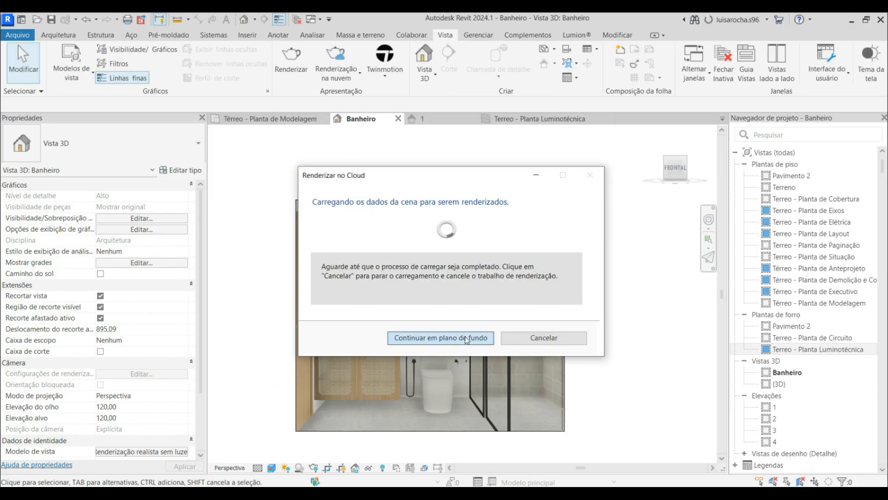
pyautogui.click(467, 338)
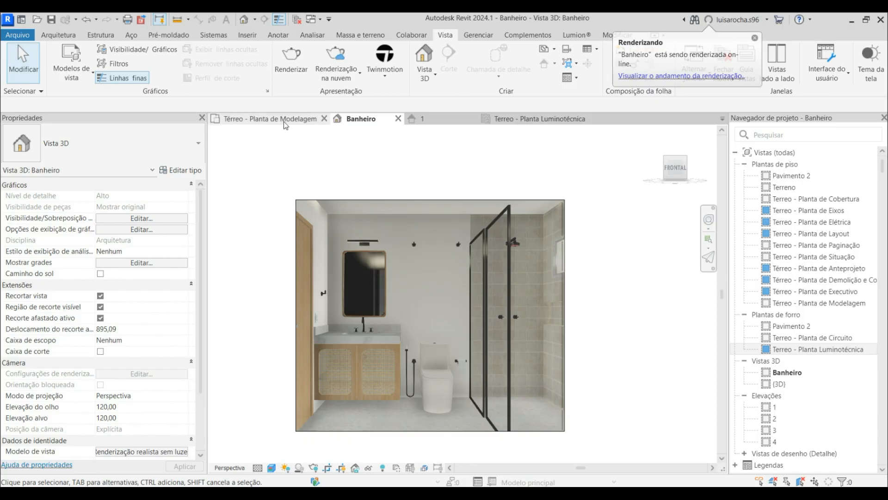
# In the Térreo - Planta de Modelagem view, move the wall opposite the fixtures inward by 250, and close the Planta Luminotécnica and elevation 1 views
pyautogui.click(296, 119)
pyautogui.click(421, 374)
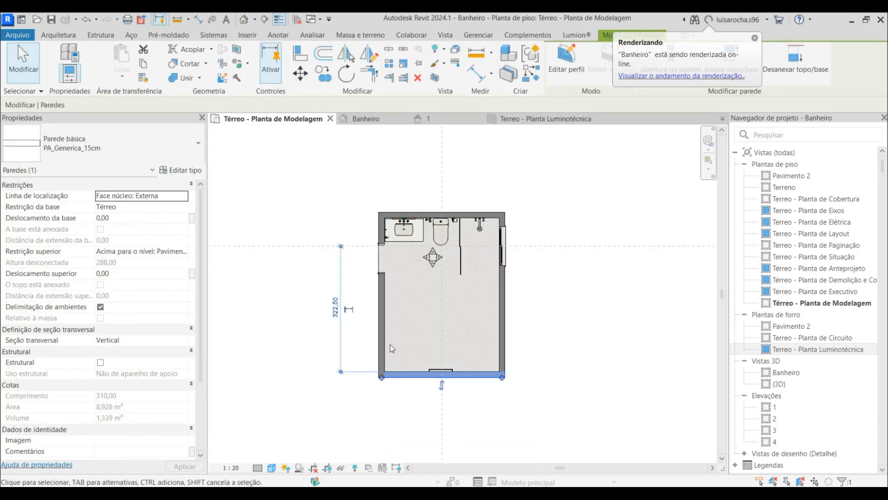
pyautogui.click(301, 74)
pyautogui.click(639, 353)
pyautogui.write('250')
pyautogui.press('Return')
pyautogui.click(452, 192)
pyautogui.scroll(3, 452, 192)
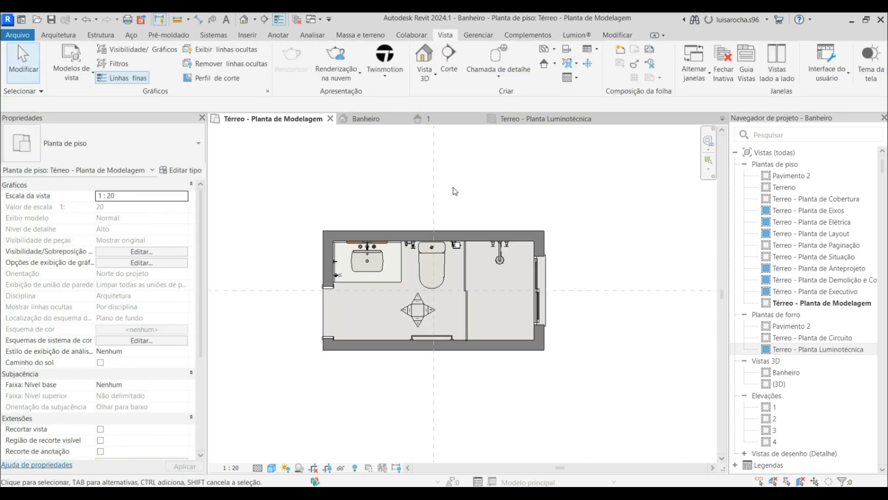
pyautogui.click(598, 119)
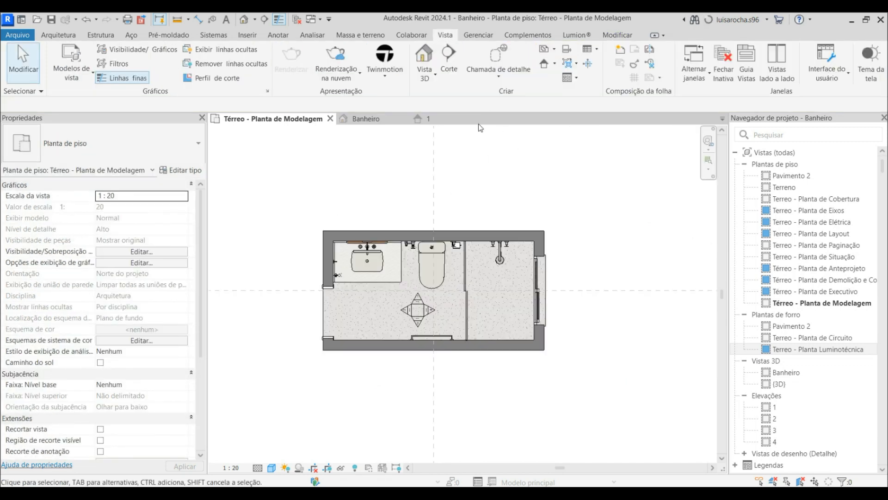
pyautogui.click(480, 119)
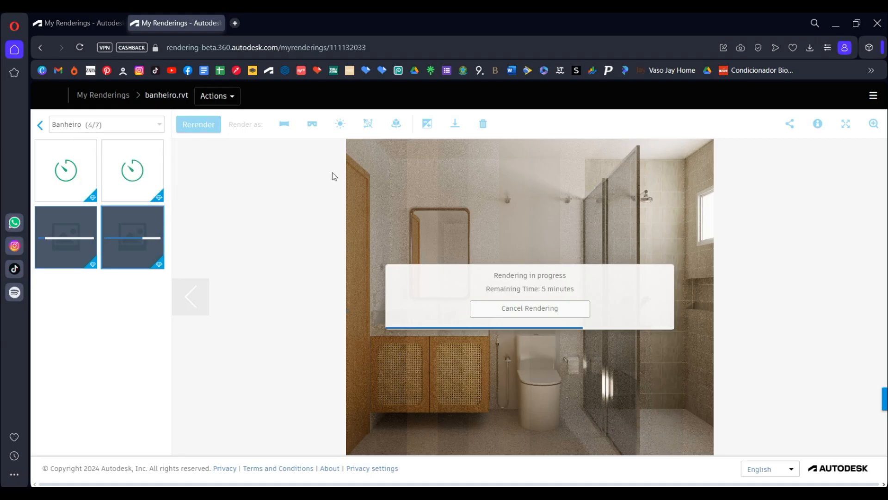
# Compare the two in-progress Banheiro renderings, with and without artificial lights, in the Autodesk Rendering browser gallery
pyautogui.click(93, 221)
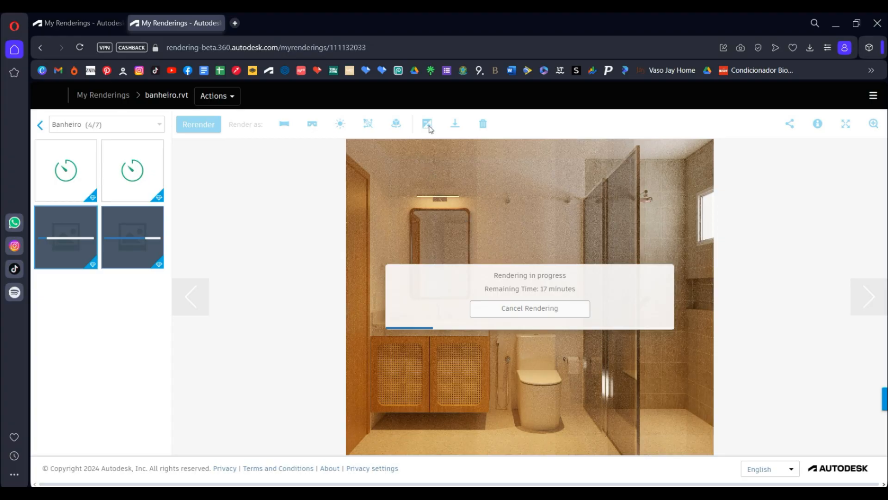
pyautogui.moveTo(150, 220)
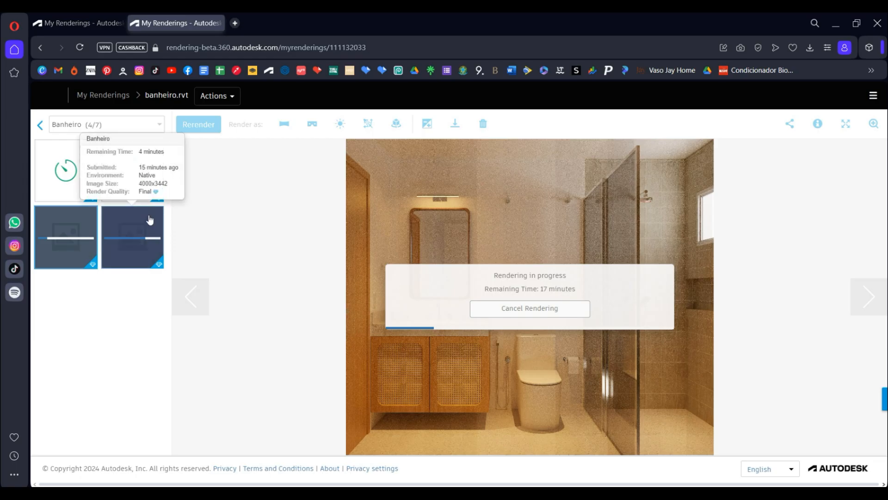
pyautogui.click(149, 220)
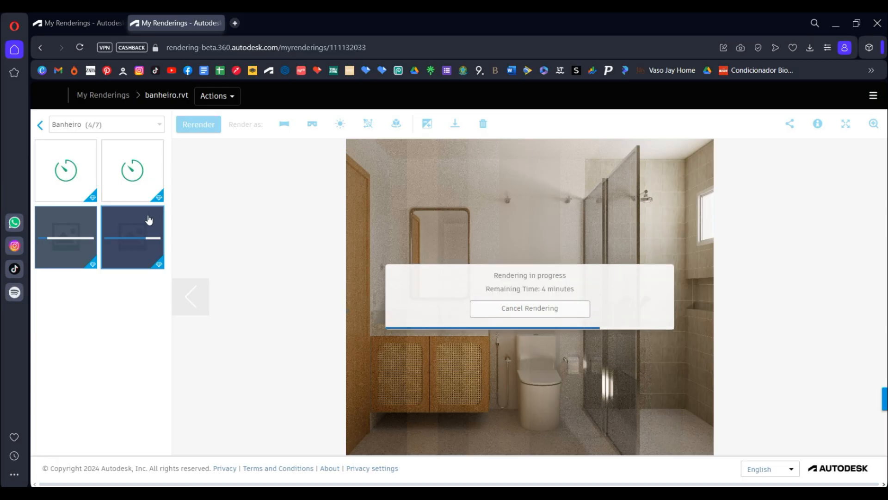
# Check the progress of the queued and running Banheiro renderings and compare the finished versions with and without artificial lights
pyautogui.click(156, 178)
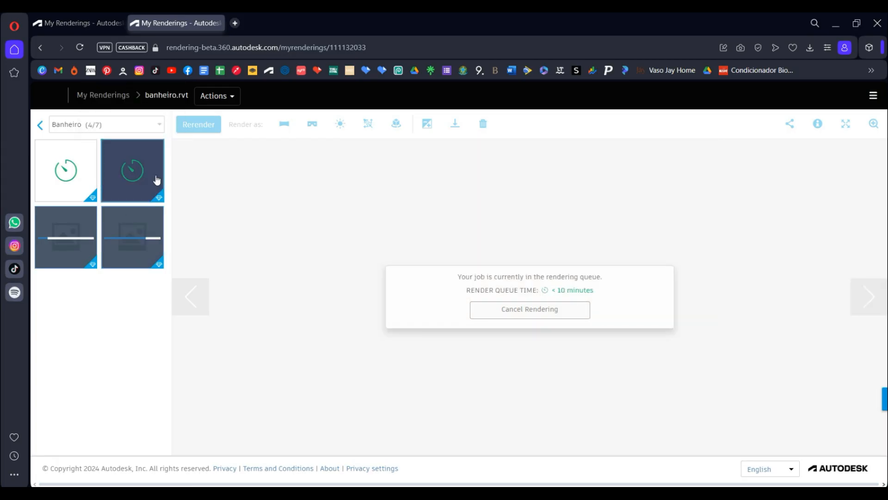
pyautogui.click(80, 155)
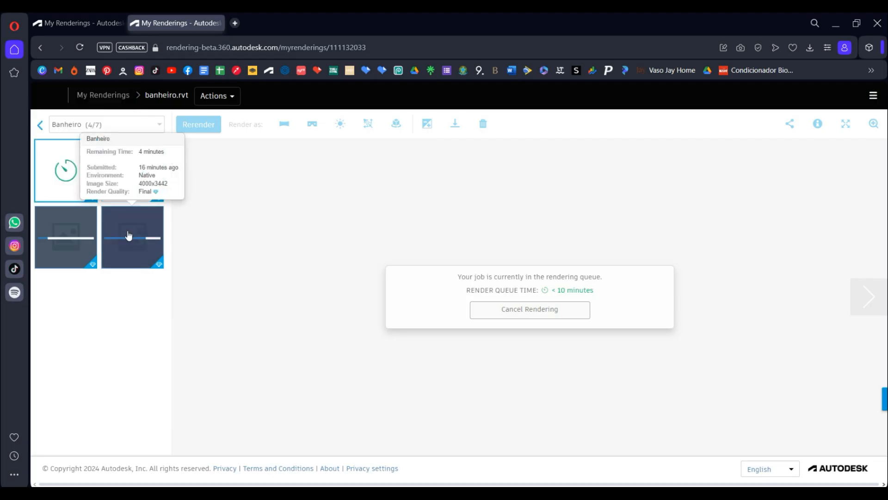
pyautogui.click(72, 230)
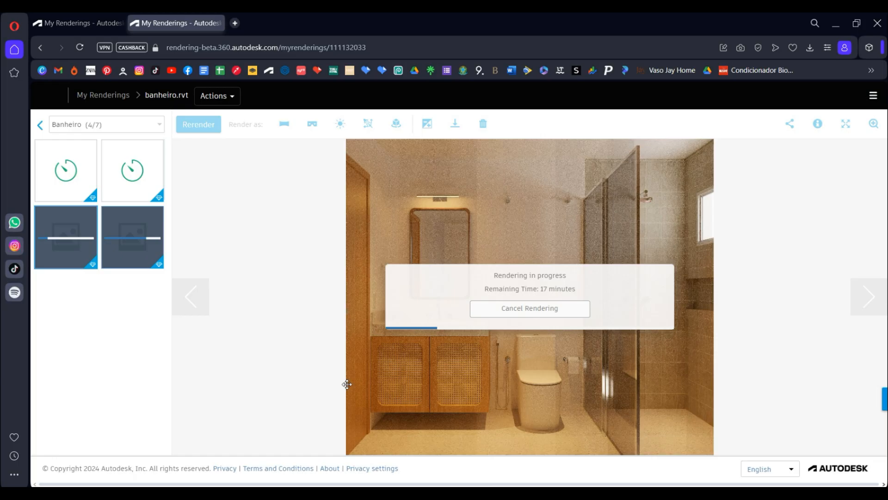
pyautogui.click(868, 297)
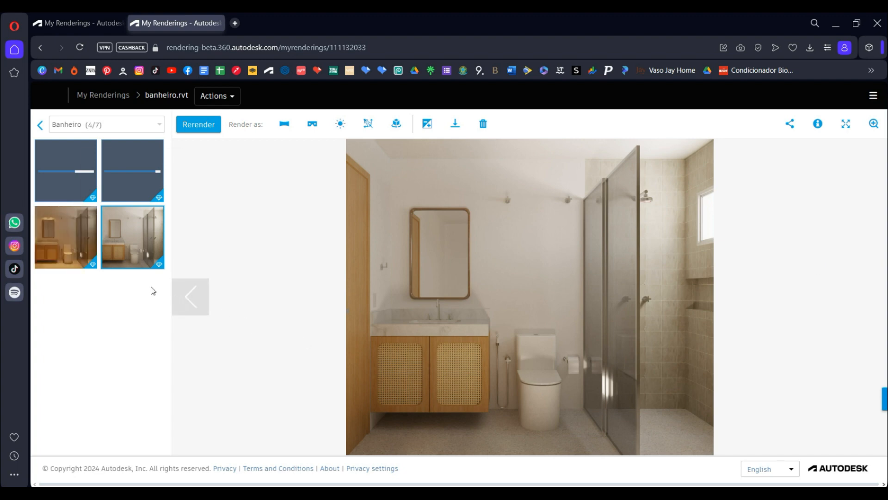
pyautogui.click(88, 225)
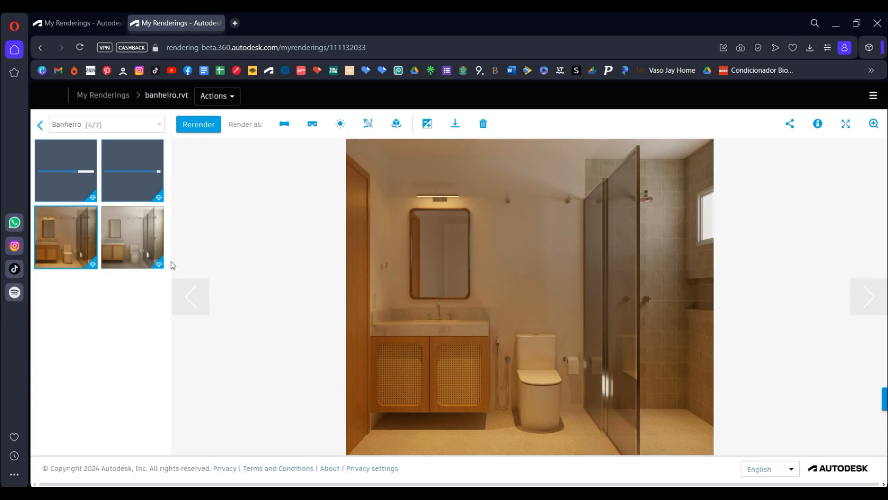
pyautogui.click(156, 238)
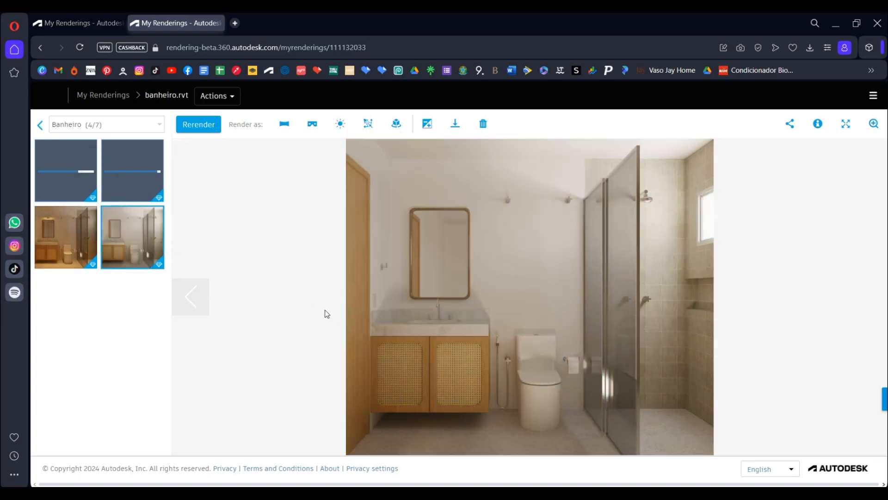
pyautogui.click(159, 157)
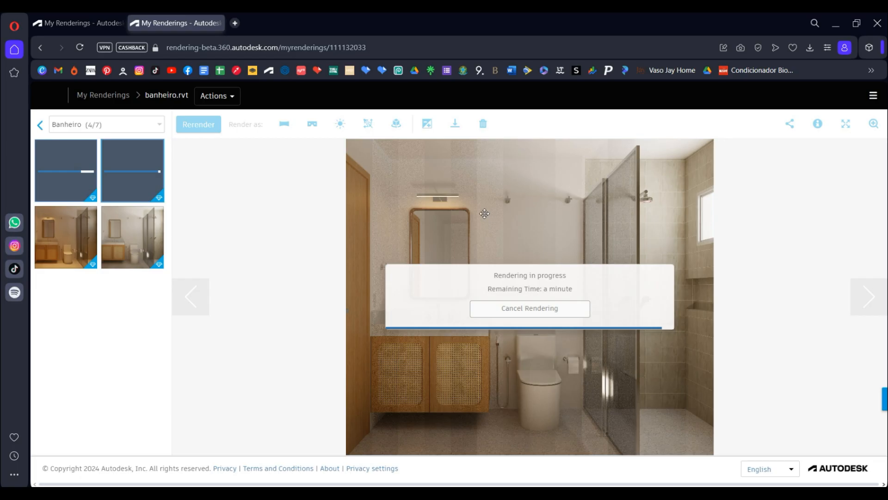
pyautogui.moveTo(134, 158)
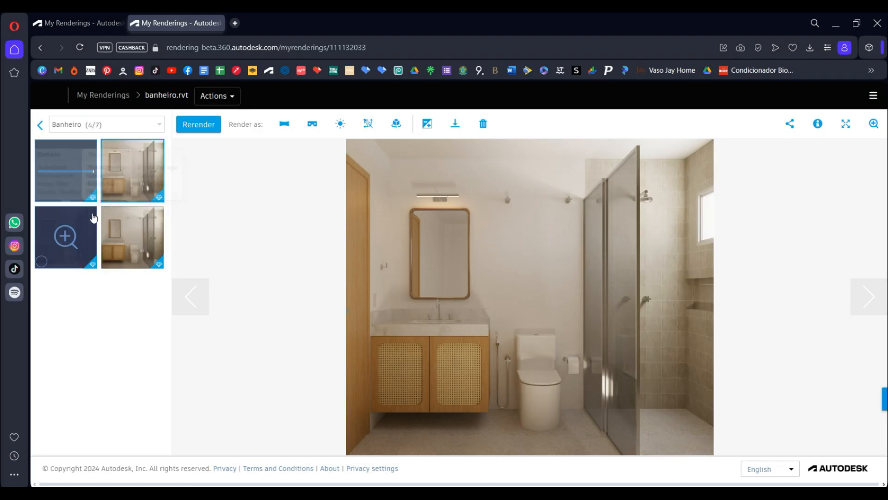
# Open post-processing for the finished warm, artificially lit Banheiro render and set its Saturation to 0.85
pyautogui.click(66, 236)
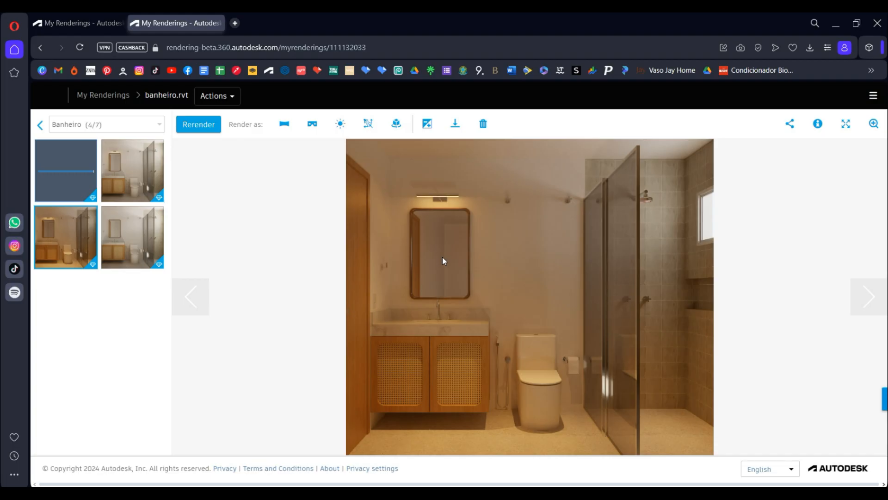
pyautogui.click(427, 124)
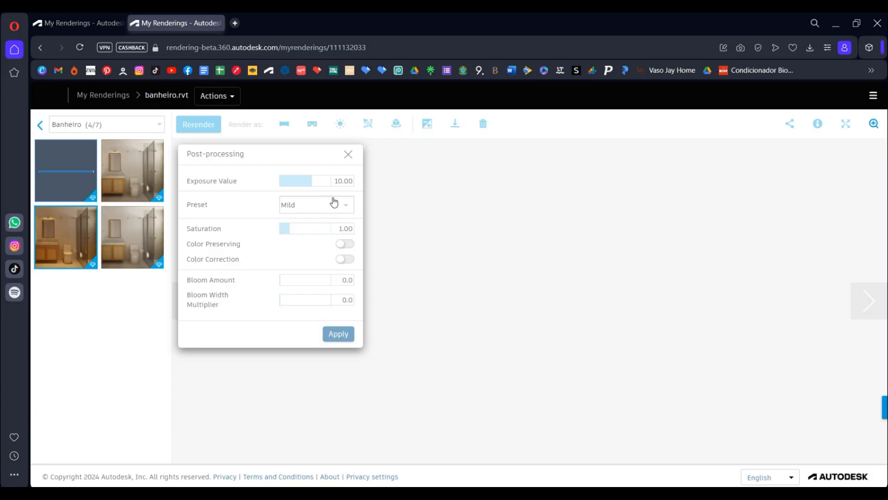
pyautogui.click(340, 228)
pyautogui.doubleClick(340, 228)
pyautogui.press('BackSpace')
pyautogui.write('0.85')
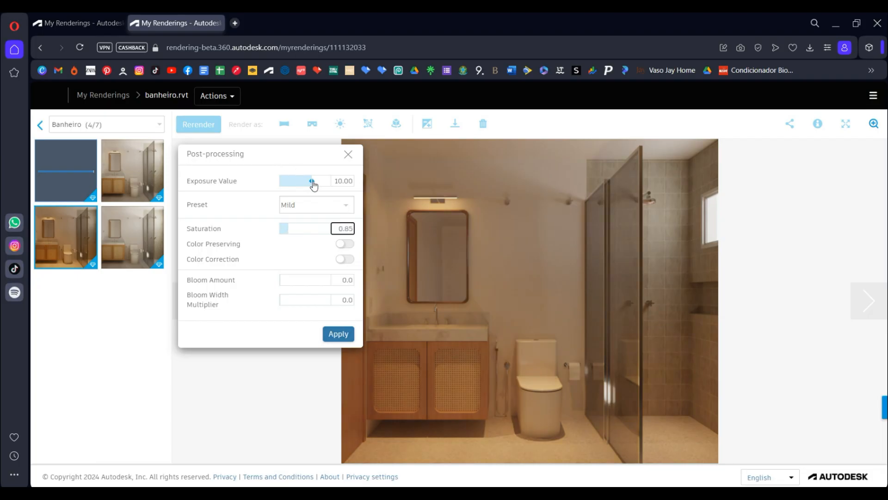
# Set the render's Exposure Value to 9.50 and apply the post-processing adjustments
pyautogui.moveTo(314, 182); pyautogui.dragTo(315, 185)
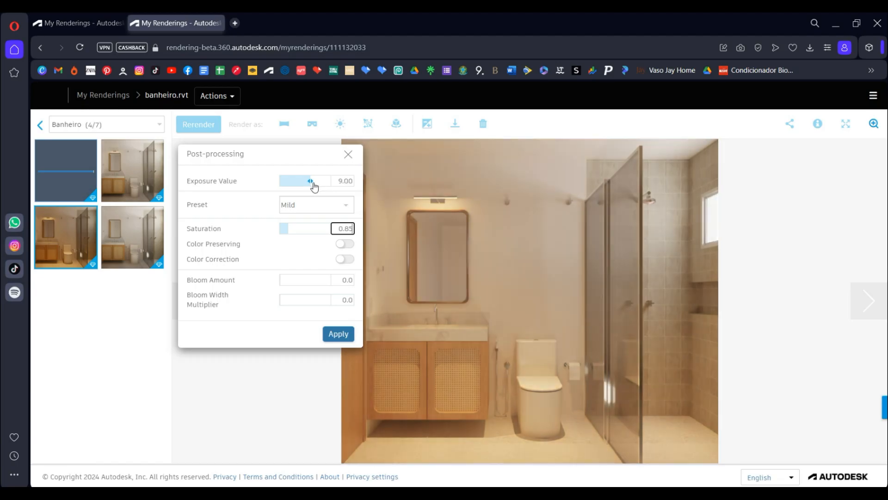
pyautogui.moveTo(344, 181); pyautogui.dragTo(348, 181)
pyautogui.write('5')
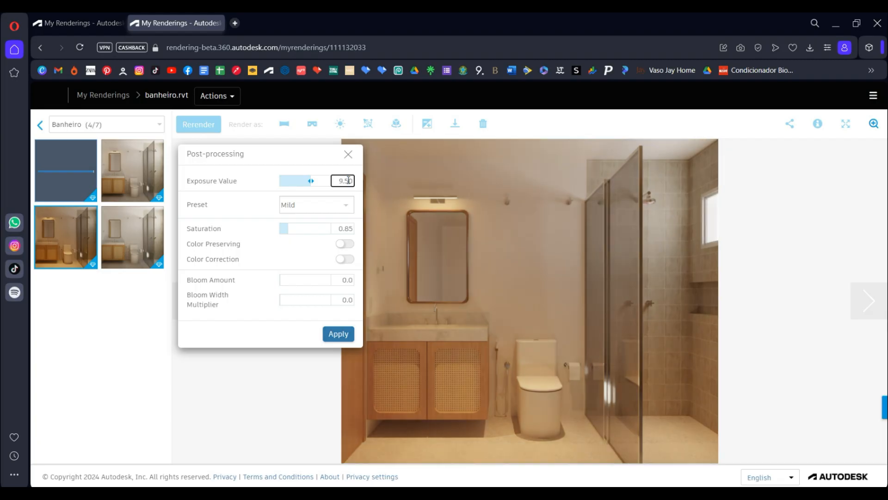
pyautogui.click(341, 336)
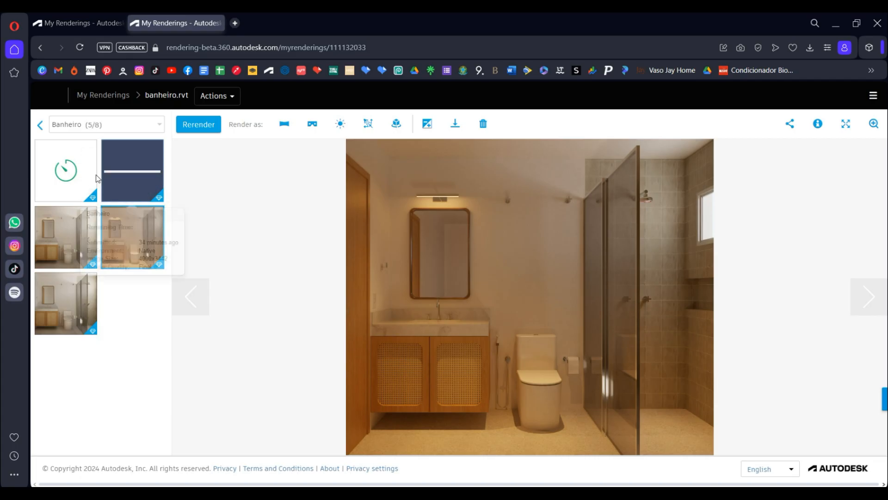
# Check the remaining Banheiro jobs and compare the post-processed render with the original artificially lit version
pyautogui.click(86, 160)
pyautogui.moveTo(160, 232)
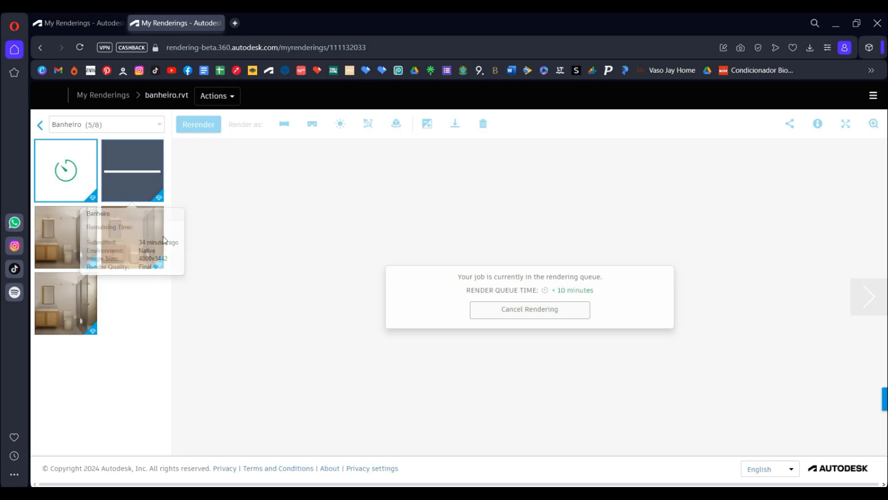
pyautogui.click(155, 157)
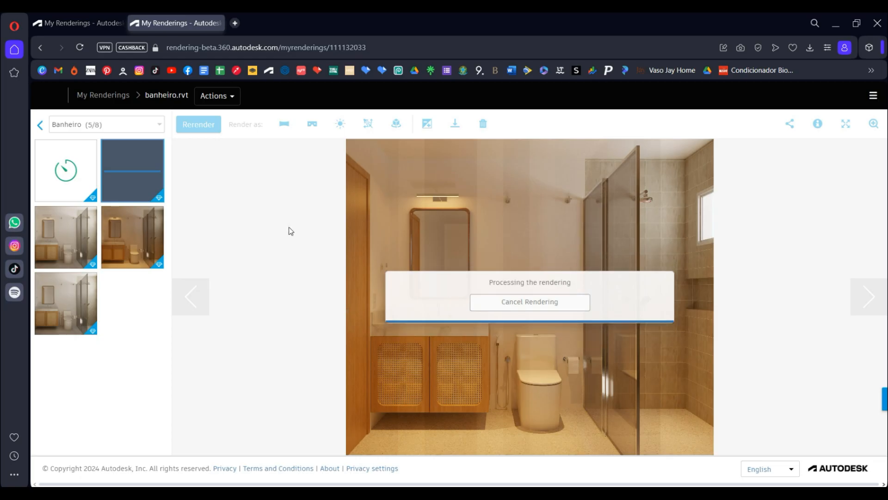
pyautogui.moveTo(79, 158)
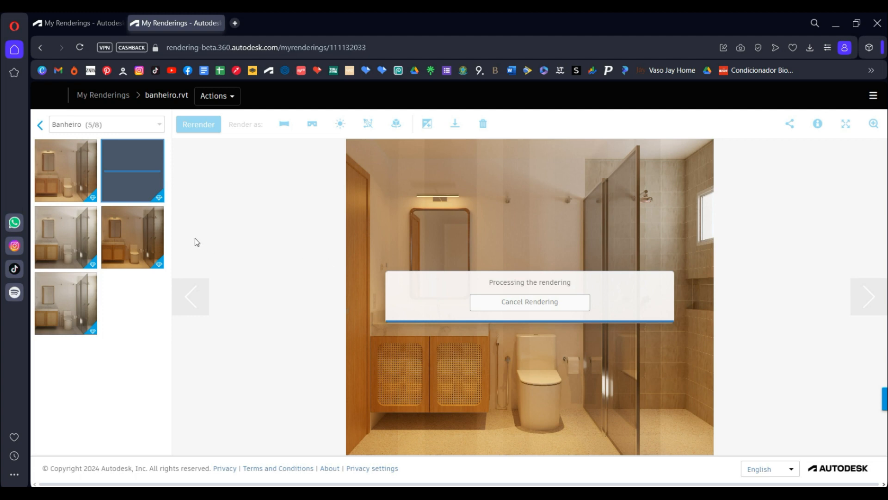
pyautogui.click(81, 160)
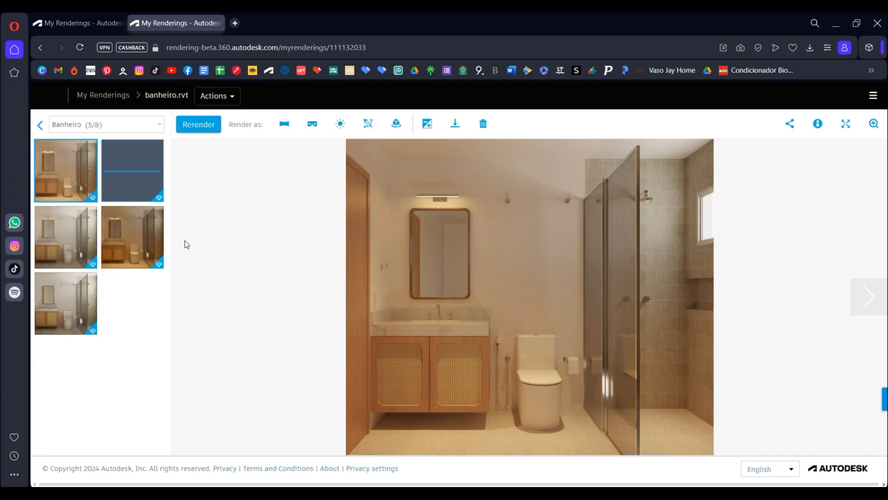
pyautogui.moveTo(86, 160)
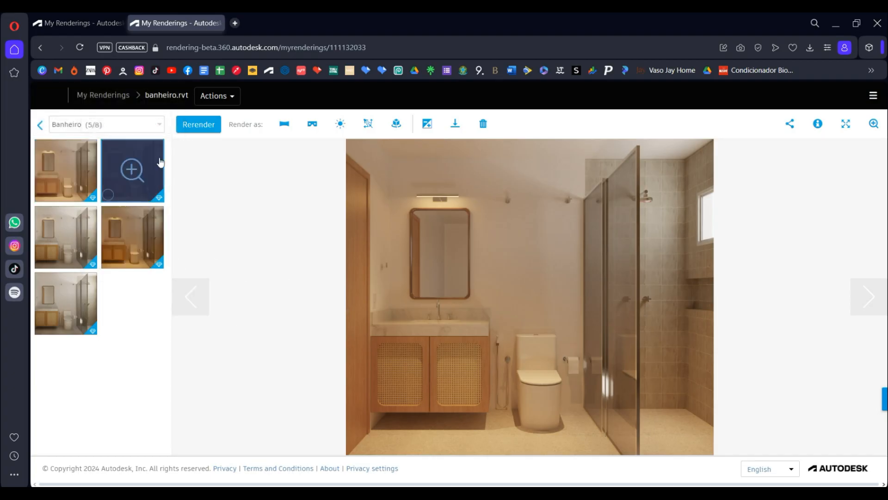
pyautogui.click(152, 242)
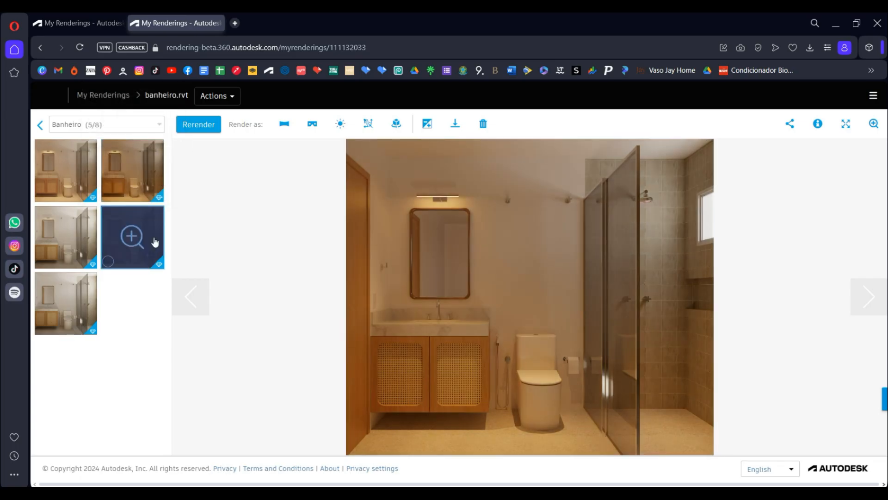
pyautogui.click(88, 156)
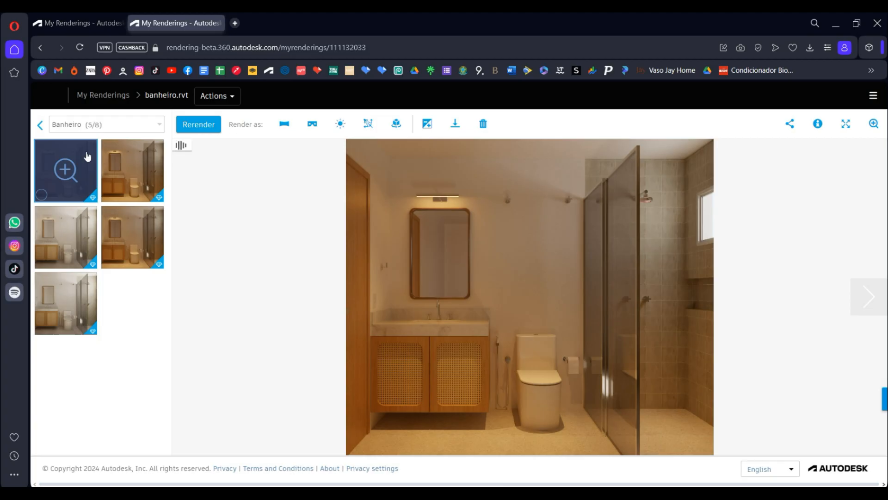